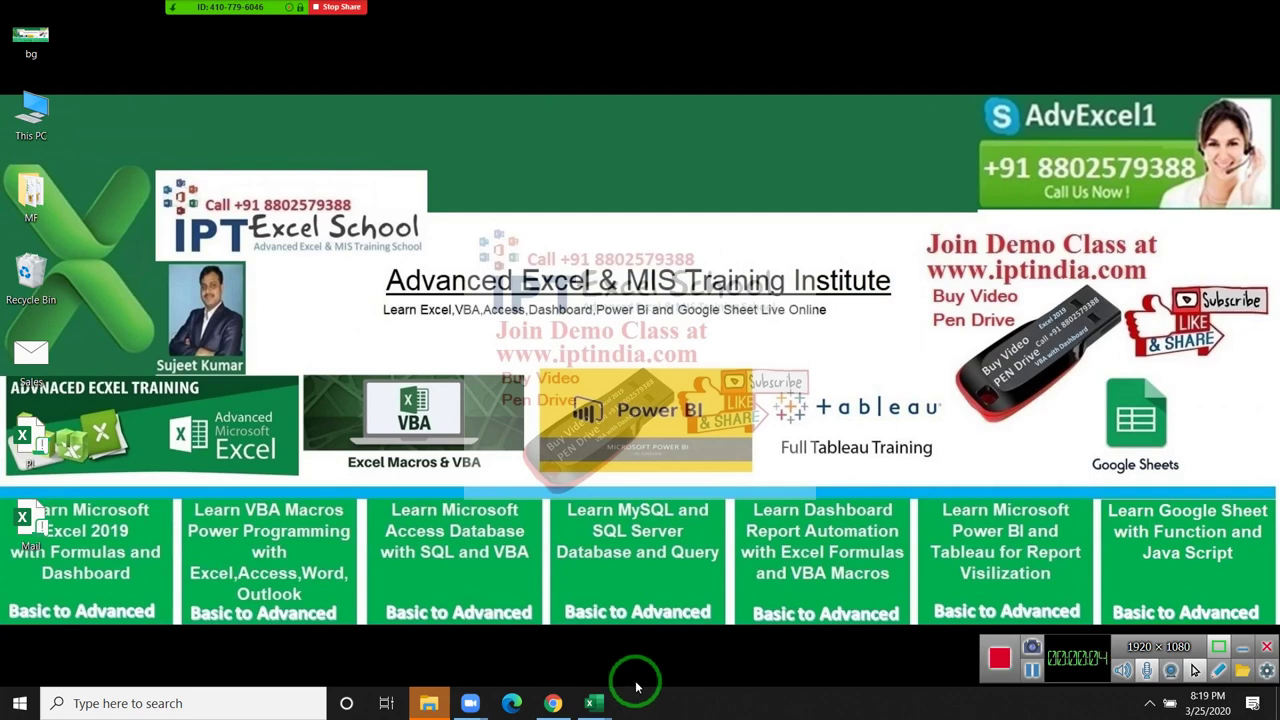
- Bring the Book1 workbook window to the front from the taskbar preview
{"action": "mouse_move", "coordinate": [603, 697]}
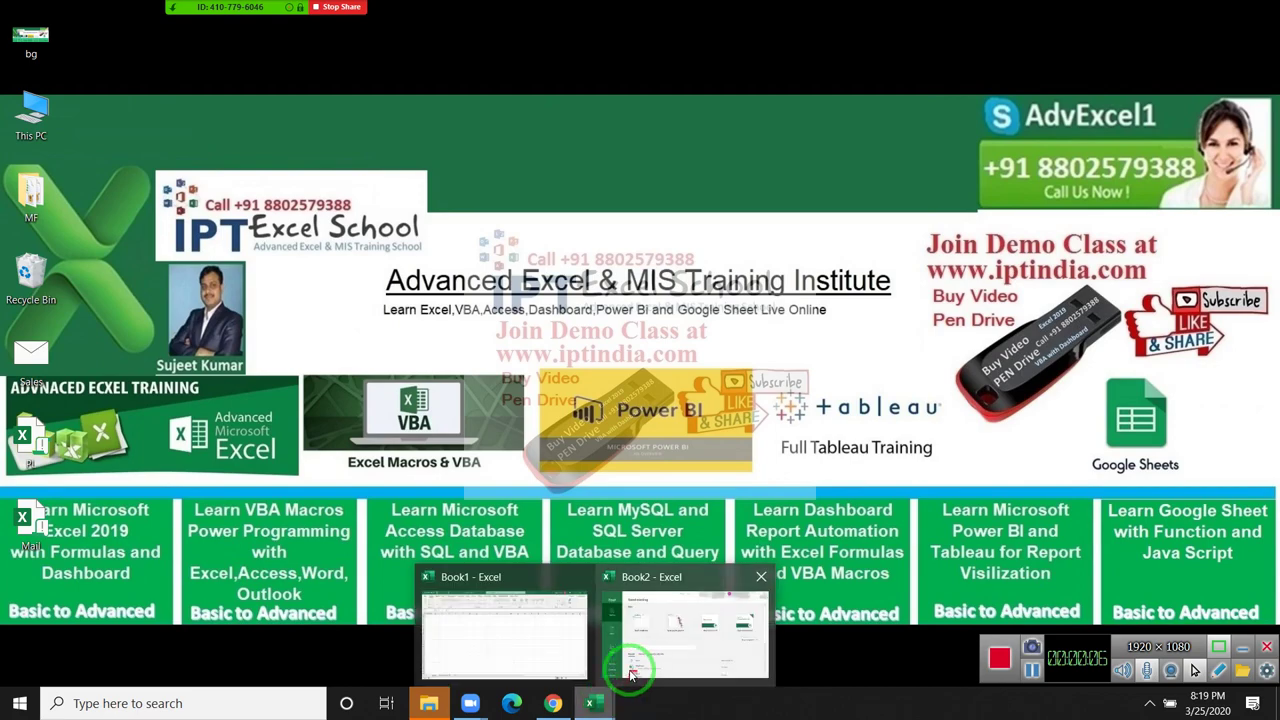
{"action": "left_click", "coordinate": [577, 666]}
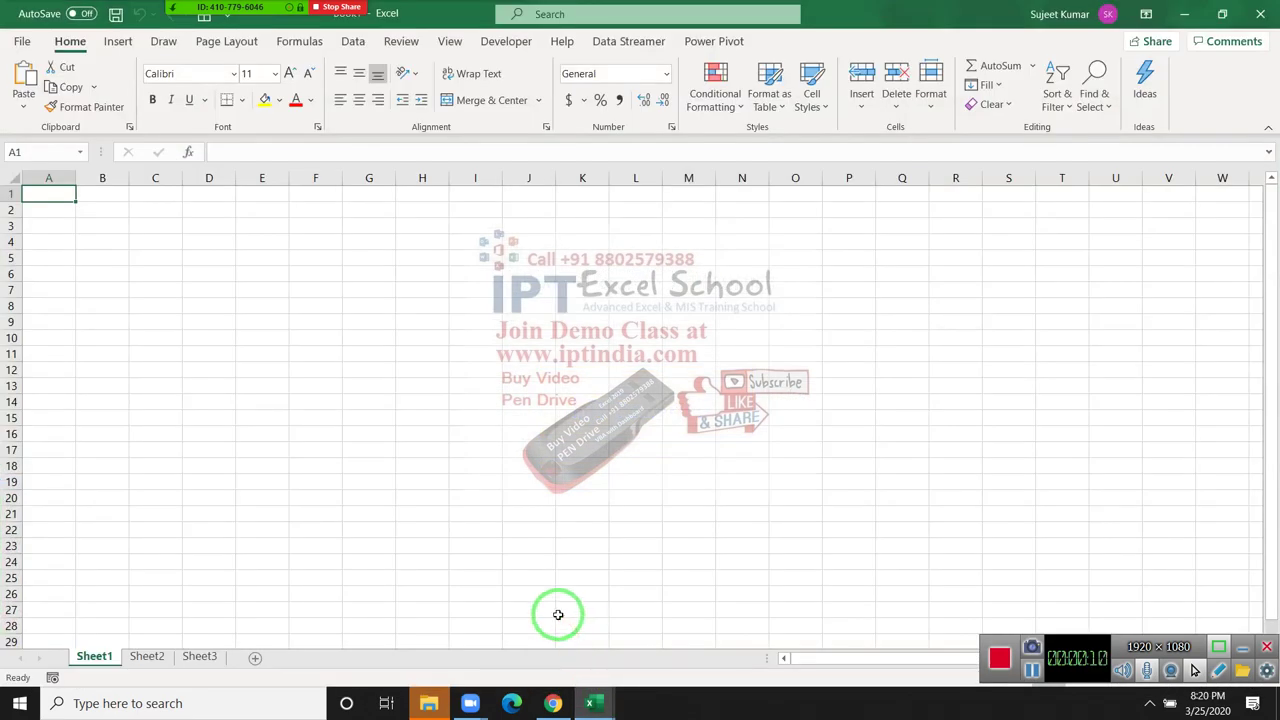
- Enter a Sales heading in A1 with values 85, 36, 52, 63 and 36 below it
{"action": "scroll", "coordinate": [558, 615], "scroll_direction": "up", "scroll_amount": 2}
{"action": "scroll", "coordinate": [550, 620], "scroll_direction": "up", "scroll_amount": 1}
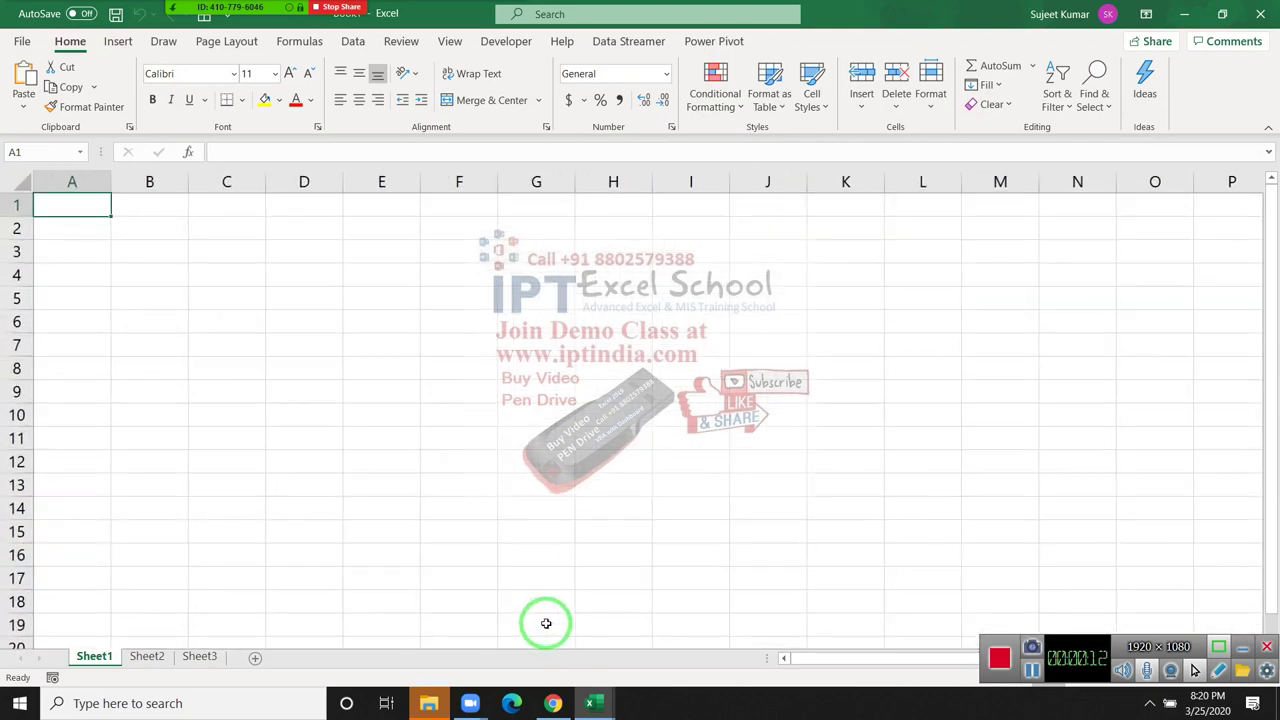
{"action": "type", "text": "SAles"}
{"action": "key", "text": "Return"}
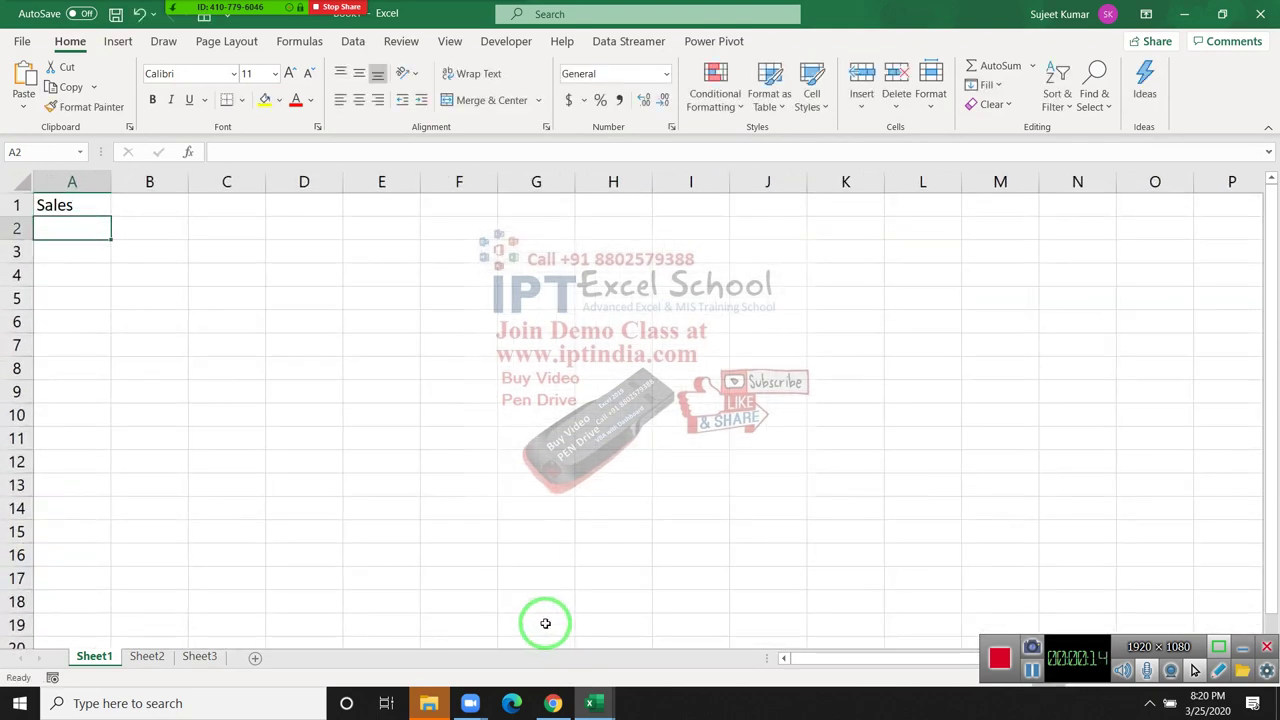
{"action": "type", "text": "85 "}
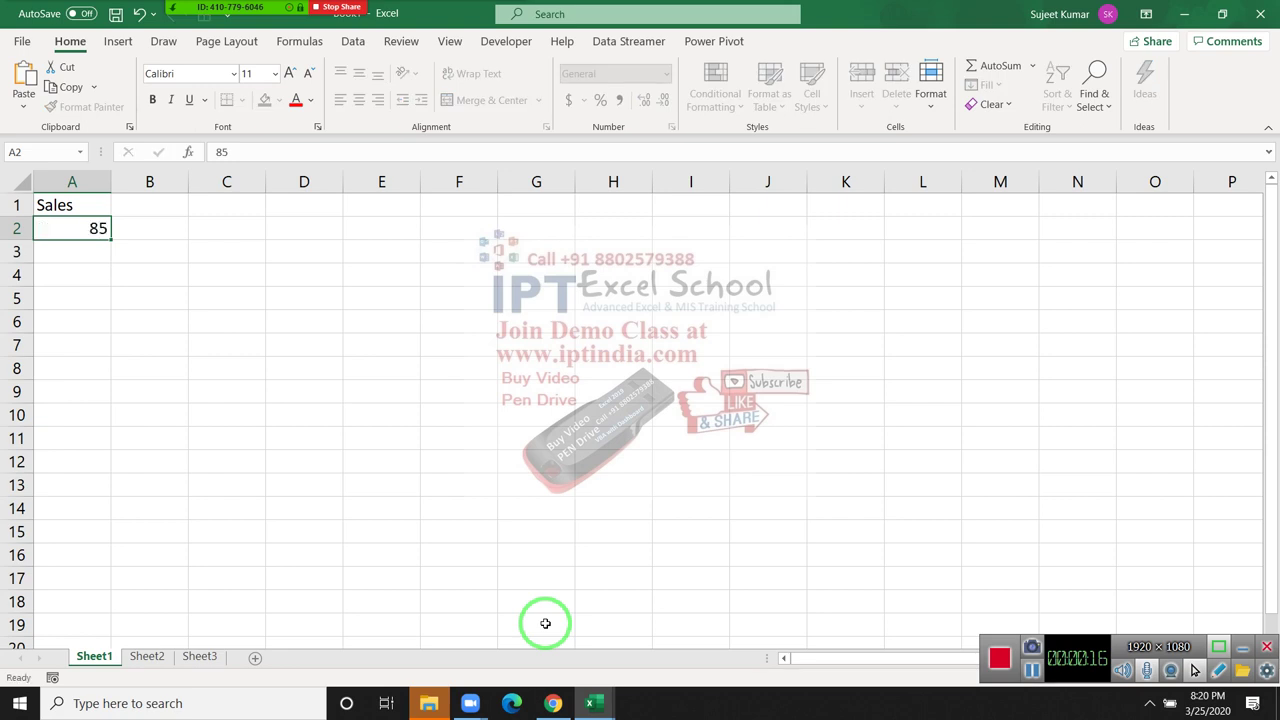
{"action": "type", "text": "36"}
{"action": "key", "text": "Return"}
{"action": "type", "text": "52"}
{"action": "key", "text": "Return"}
{"action": "type", "text": "63"}
{"action": "key", "text": "Return"}
{"action": "type", "text": "3"}
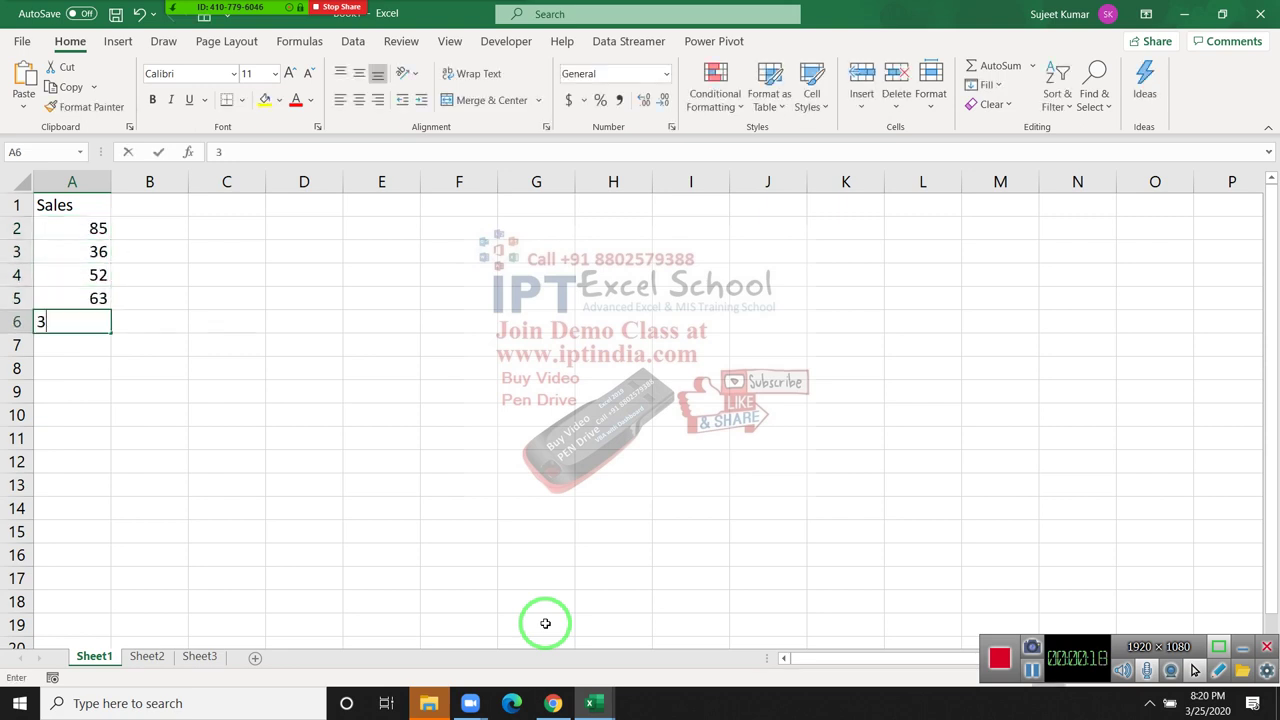
{"action": "type", "text": "6"}
- Enter 40-60, 500 and 0 in cells D2, E2 and F2
{"action": "left_click", "coordinate": [320, 244]}
{"action": "left_click", "coordinate": [315, 230]}
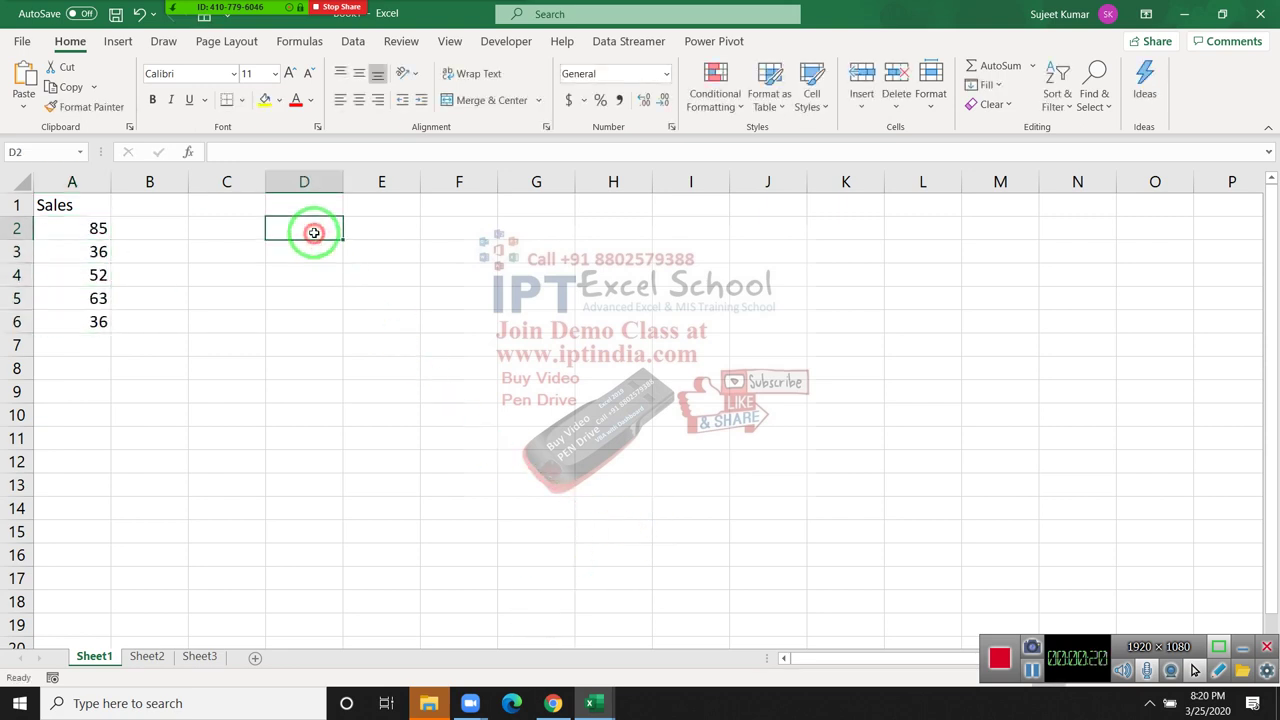
{"action": "type", "text": "40-60"}
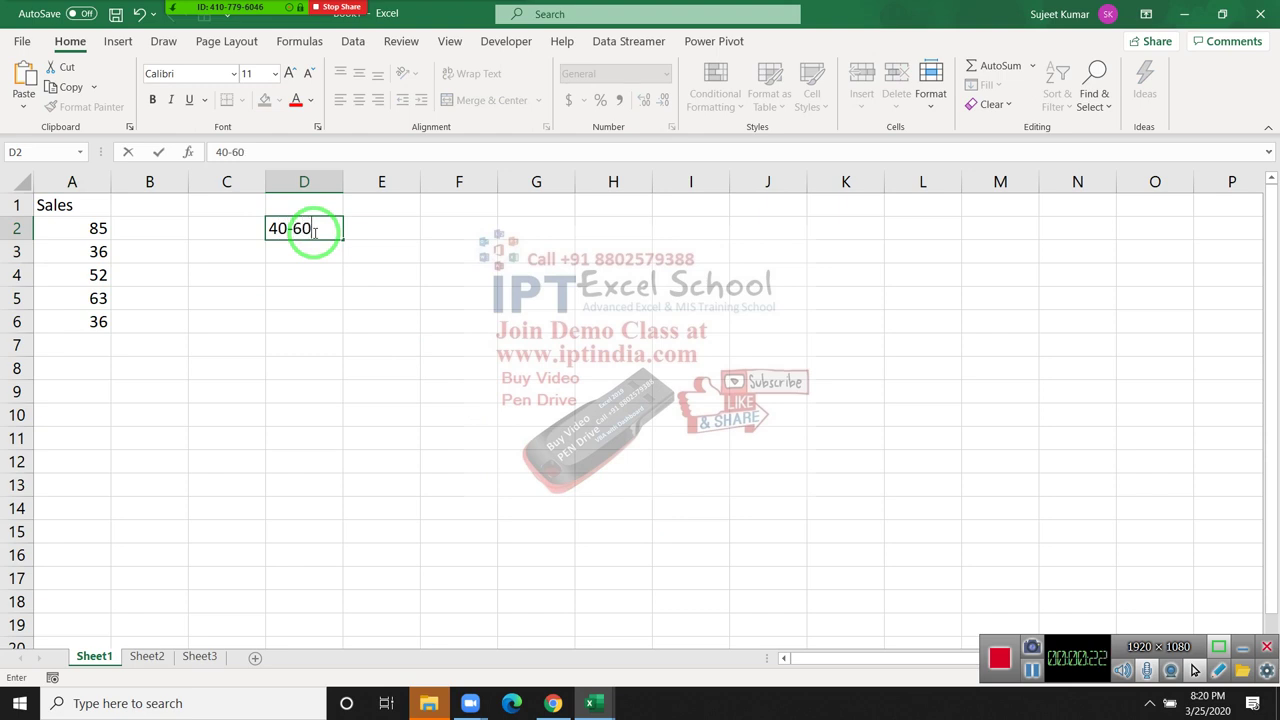
{"action": "left_click", "coordinate": [389, 218]}
{"action": "type", "text": "5"}
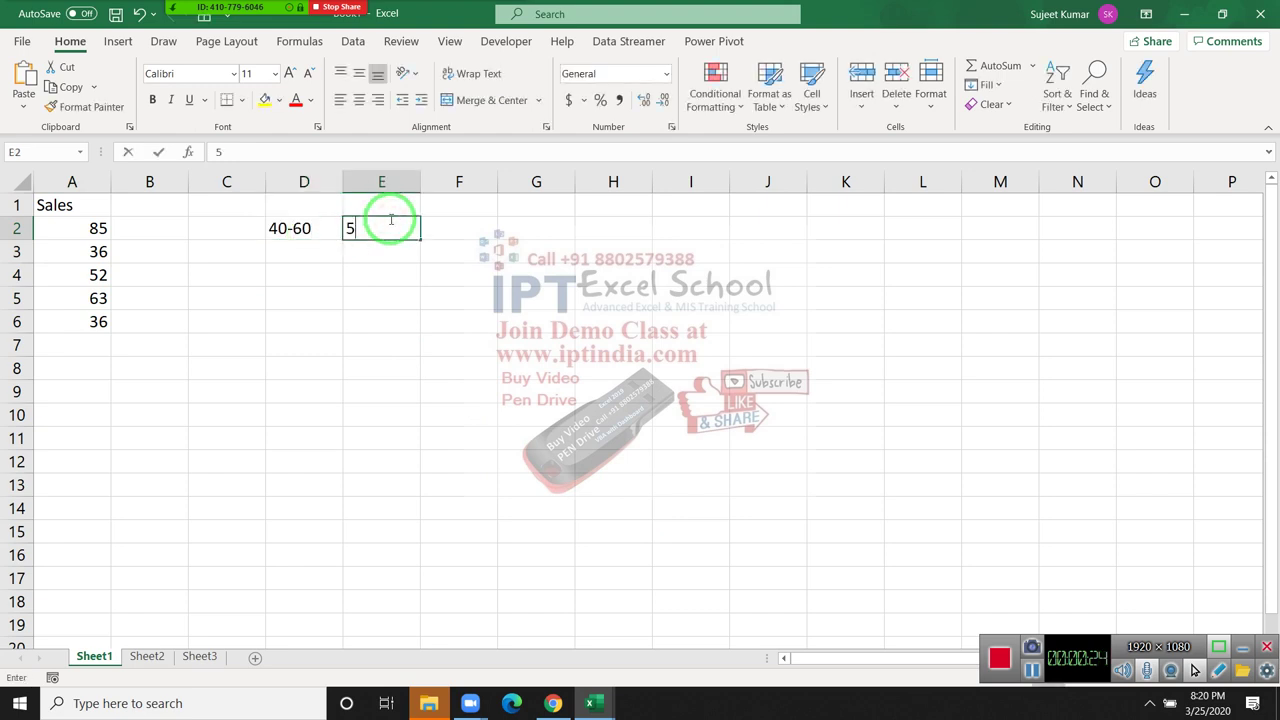
{"action": "type", "text": "00"}
{"action": "key", "text": "Tab"}
{"action": "type", "text": "0"}
{"action": "key", "text": "Tab"}
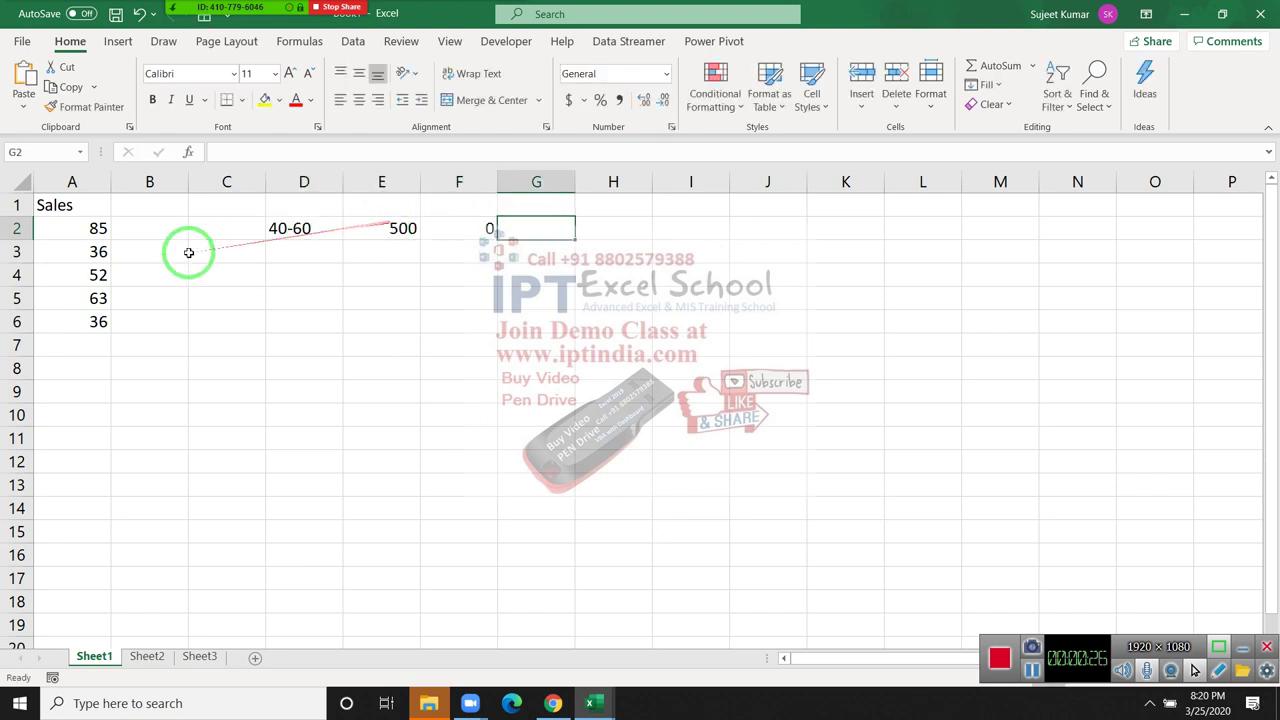
- Enter =IF(A2>=40,IF(A2<=60,500,0),0) in cell B2
{"action": "left_click", "coordinate": [160, 224]}
{"action": "type", "text": "="}
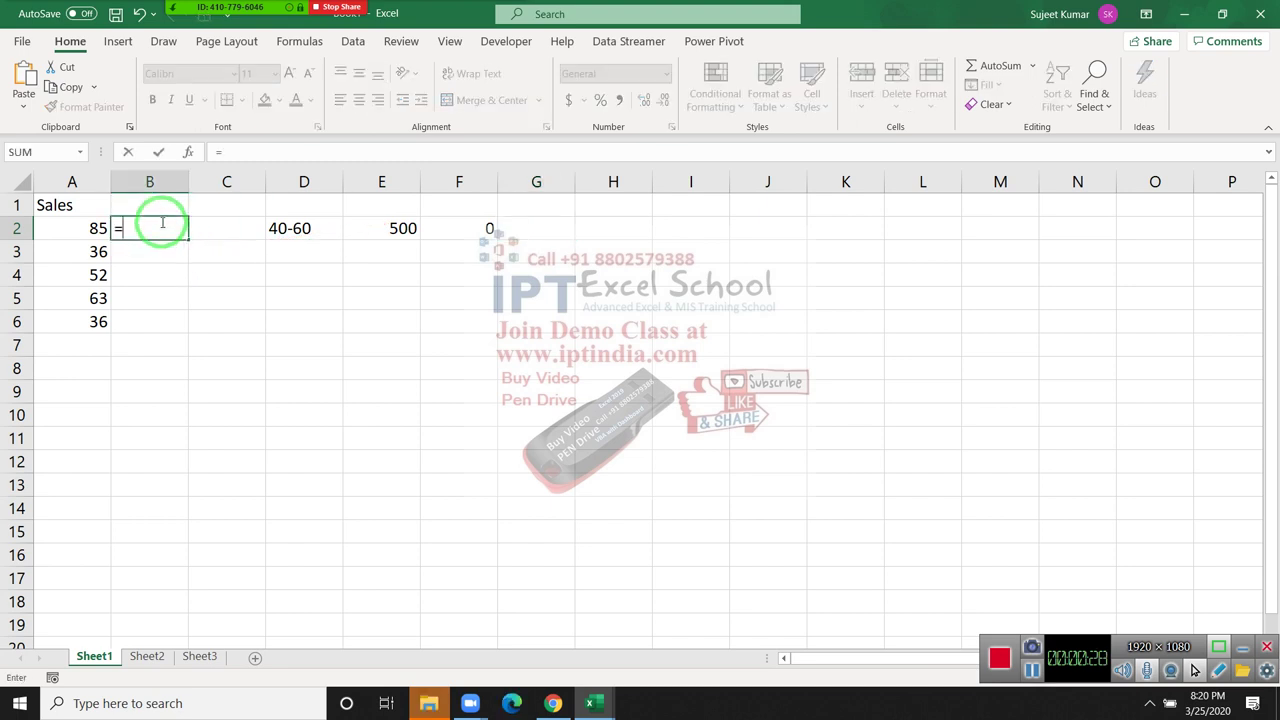
{"action": "type", "text": "if("}
{"action": "key", "text": "Left"}
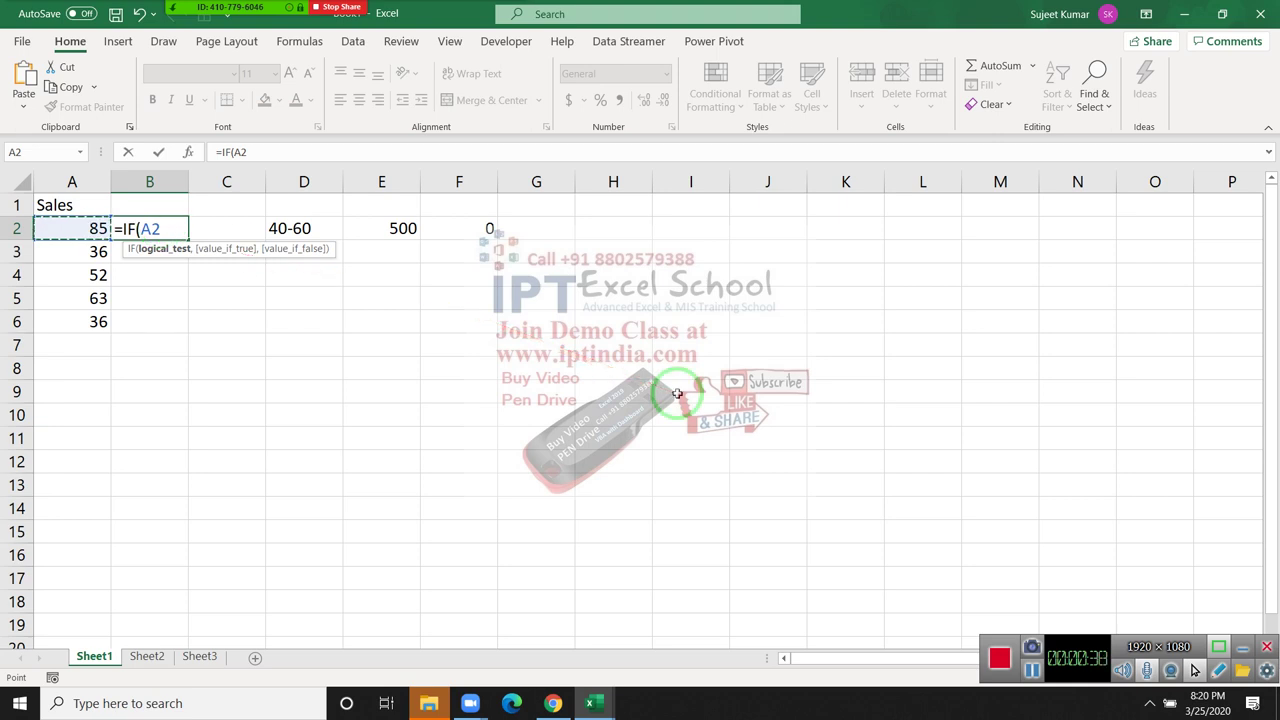
{"action": "key", "text": "alt+Return"}
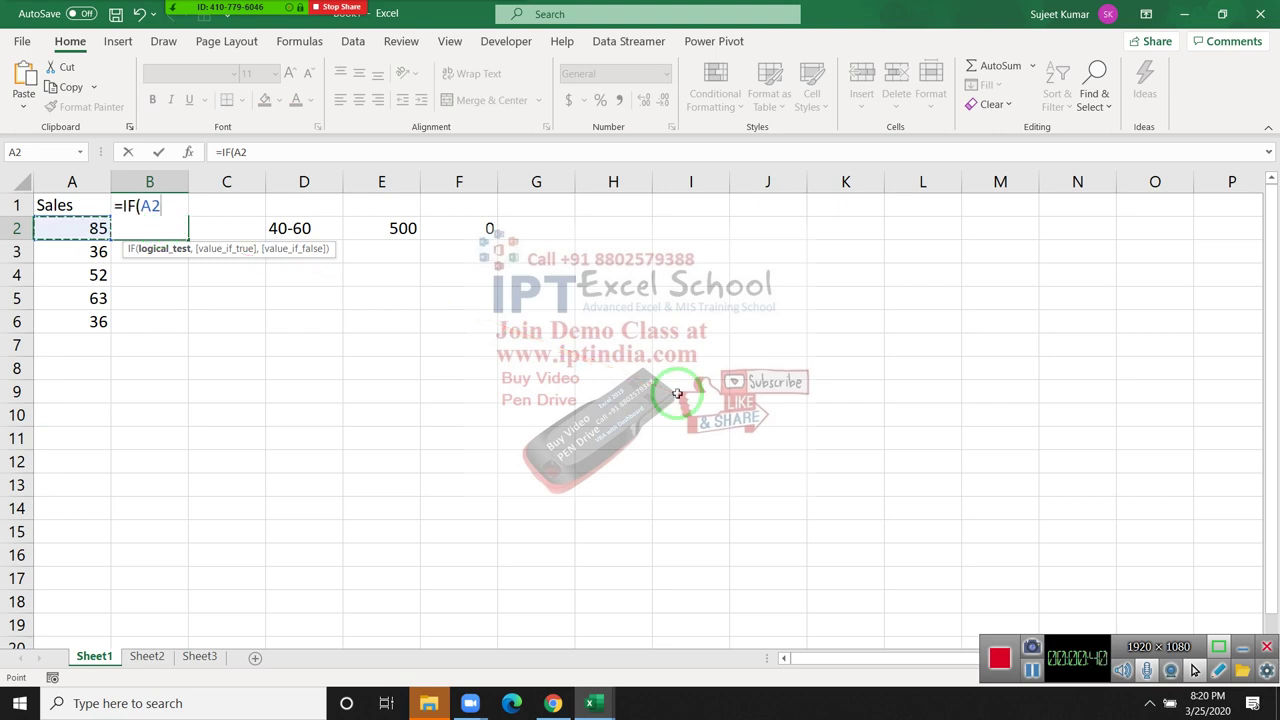
{"action": "type", "text": ">=40,"}
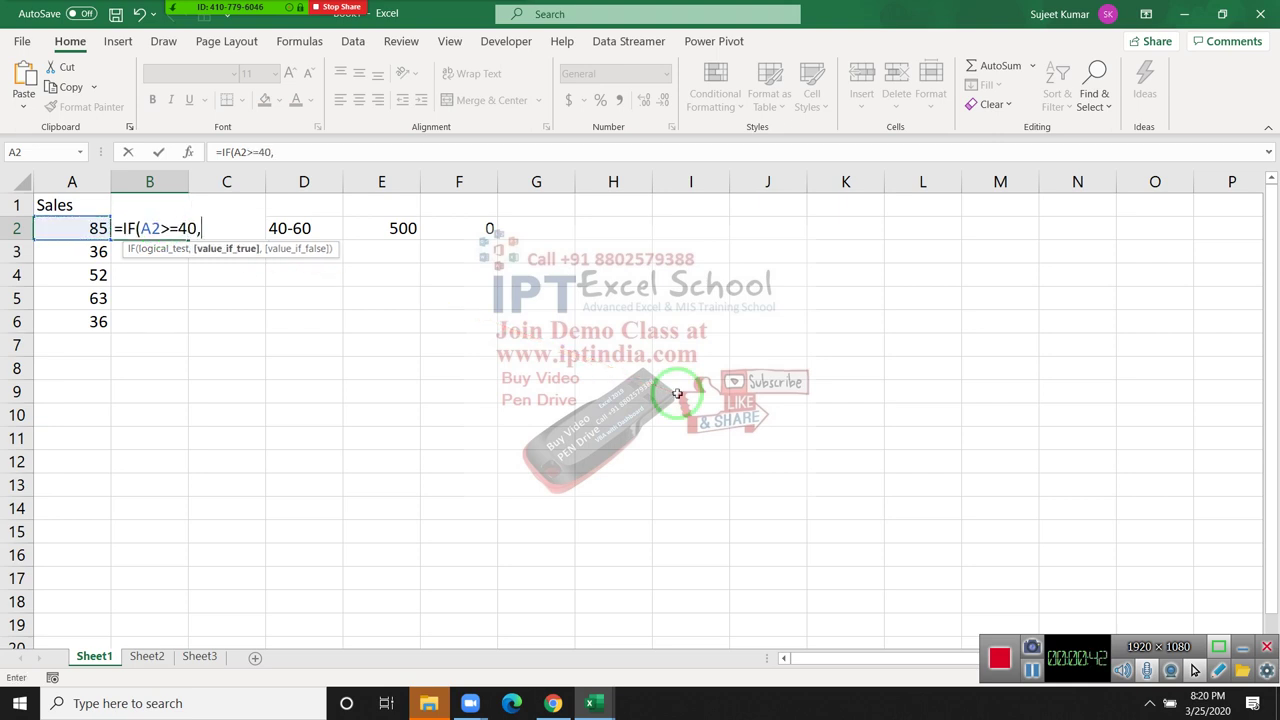
{"action": "left_click", "coordinate": [80, 226]}
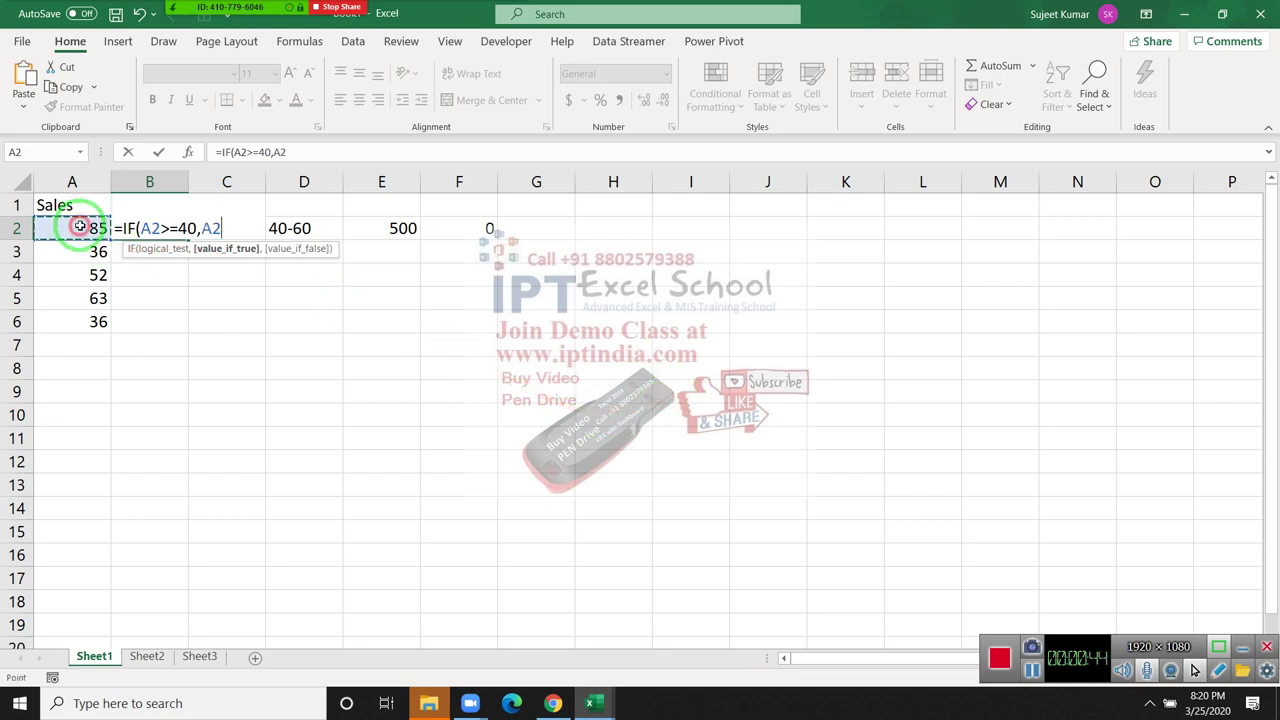
{"action": "key", "text": "BackSpace"}
{"action": "key", "text": "BackSpace"}
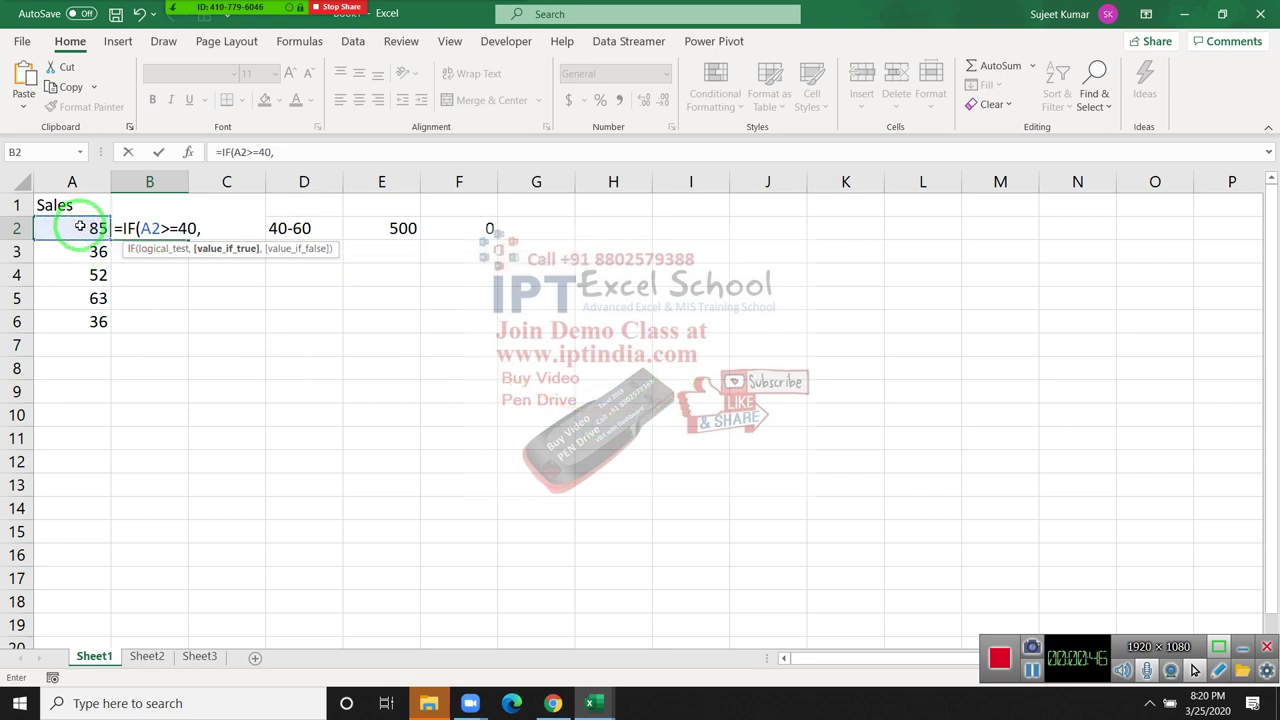
{"action": "type", "text": "IF("}
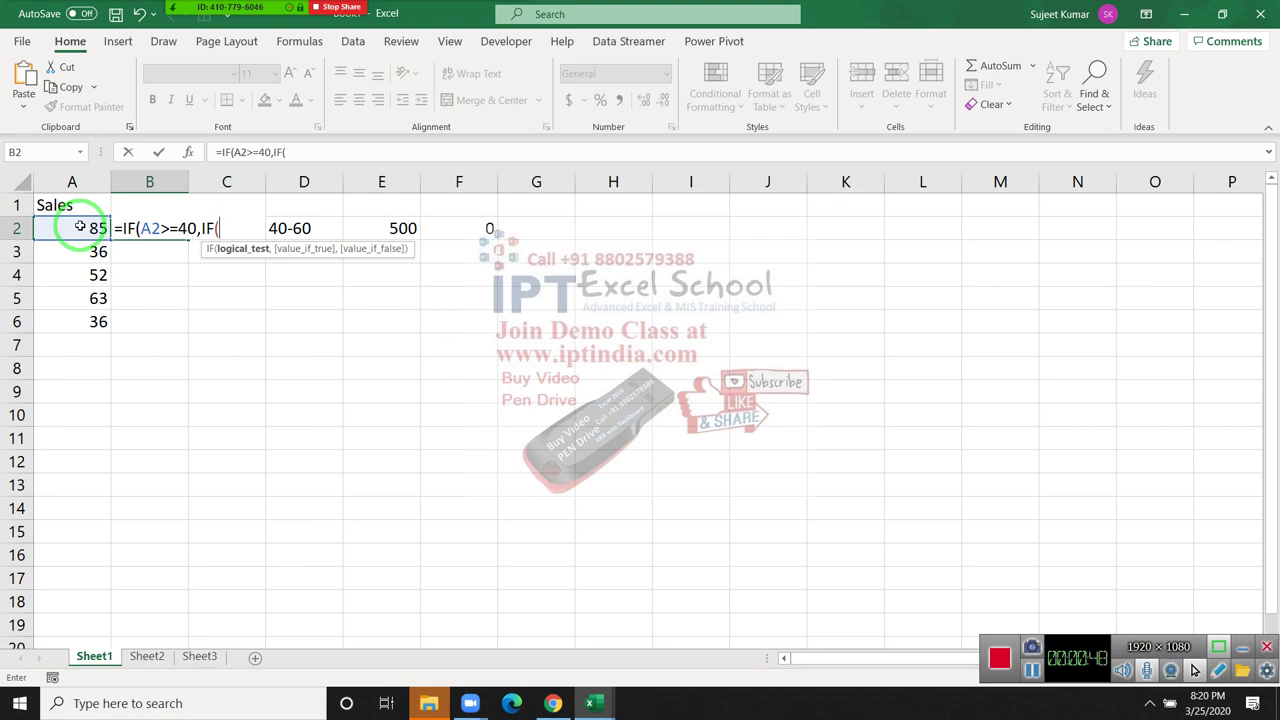
{"action": "left_click", "coordinate": [80, 227]}
{"action": "type", "text": "<="}
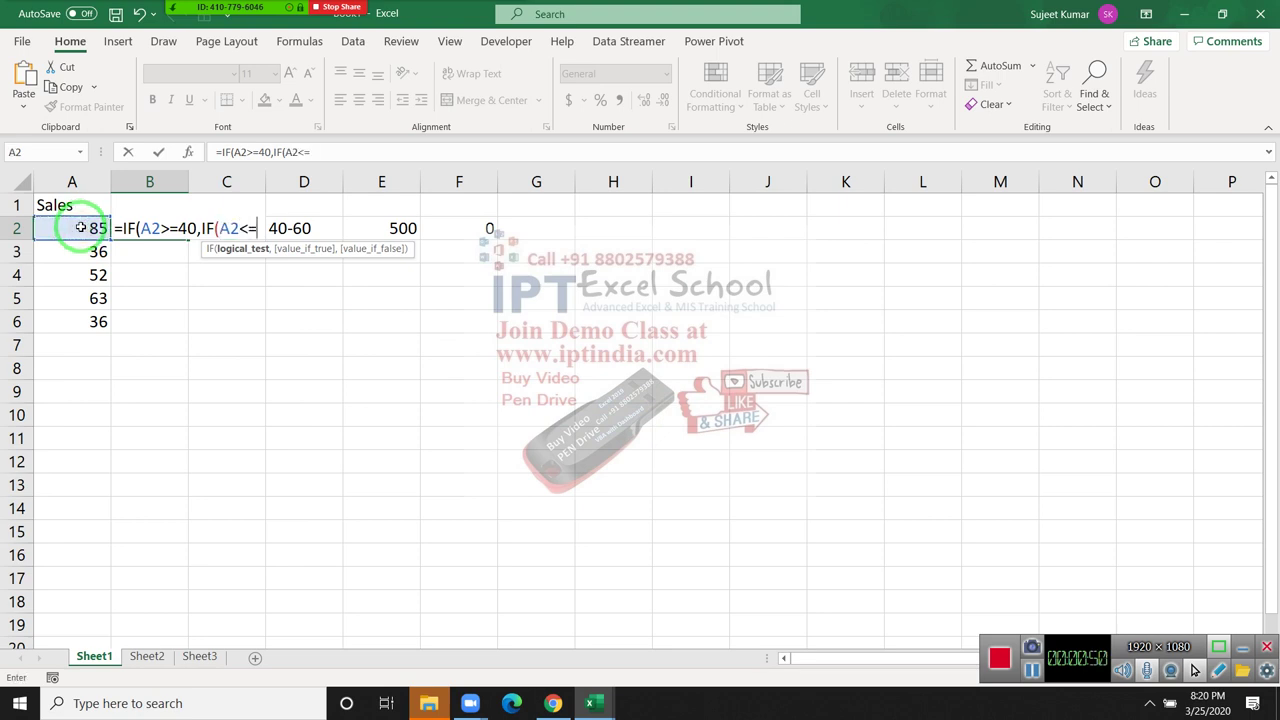
{"action": "type", "text": "60"}
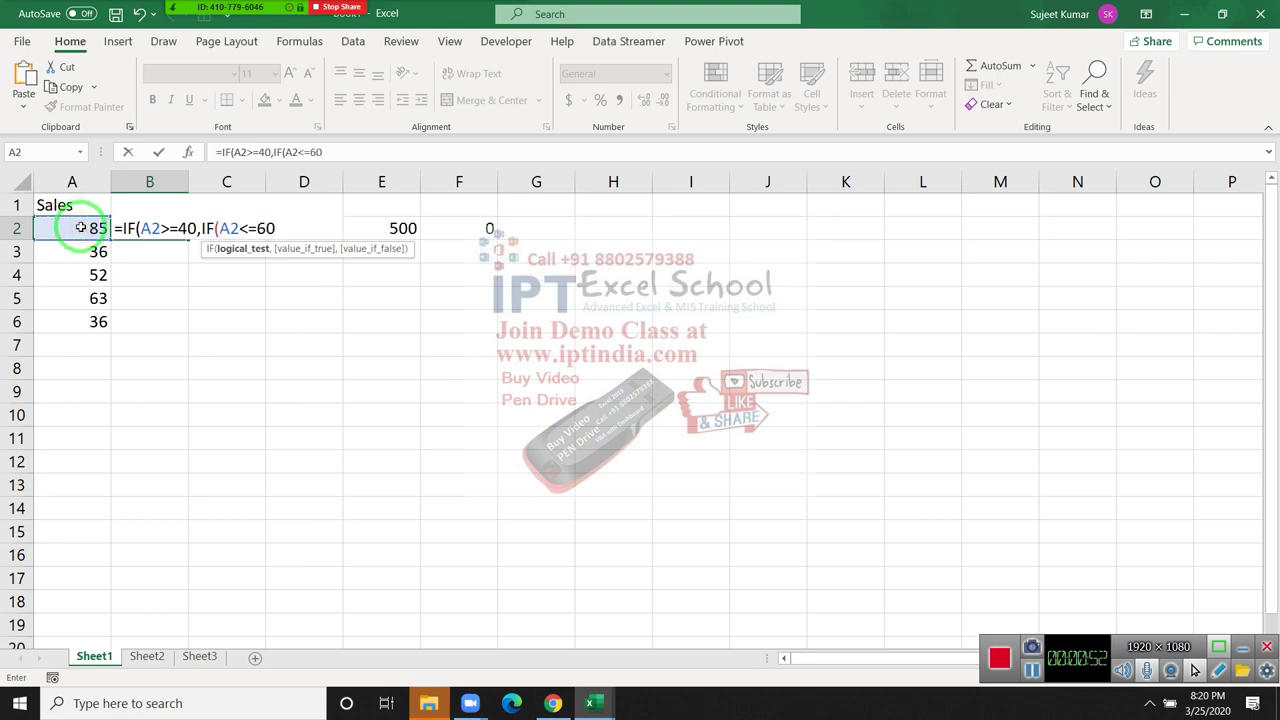
{"action": "type", "text": ",\""}
{"action": "key", "text": "BackSpace"}
{"action": "type", "text": "5"}
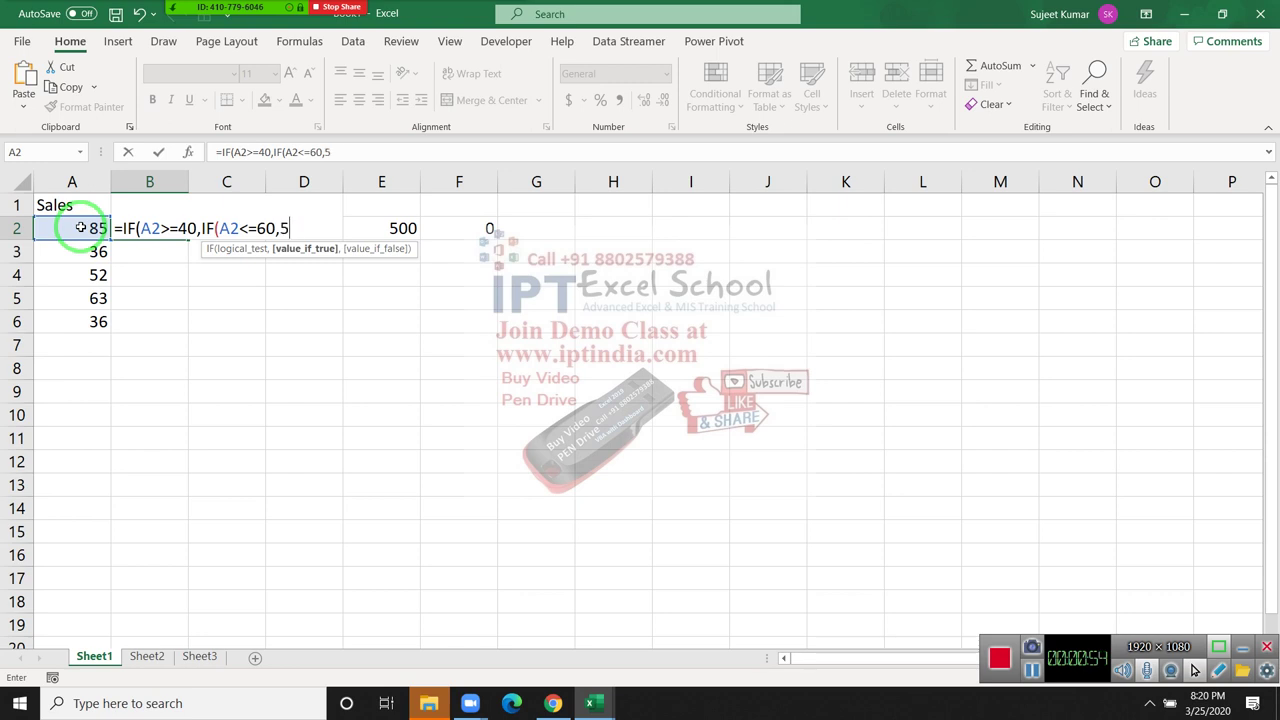
{"action": "type", "text": "00,0"}
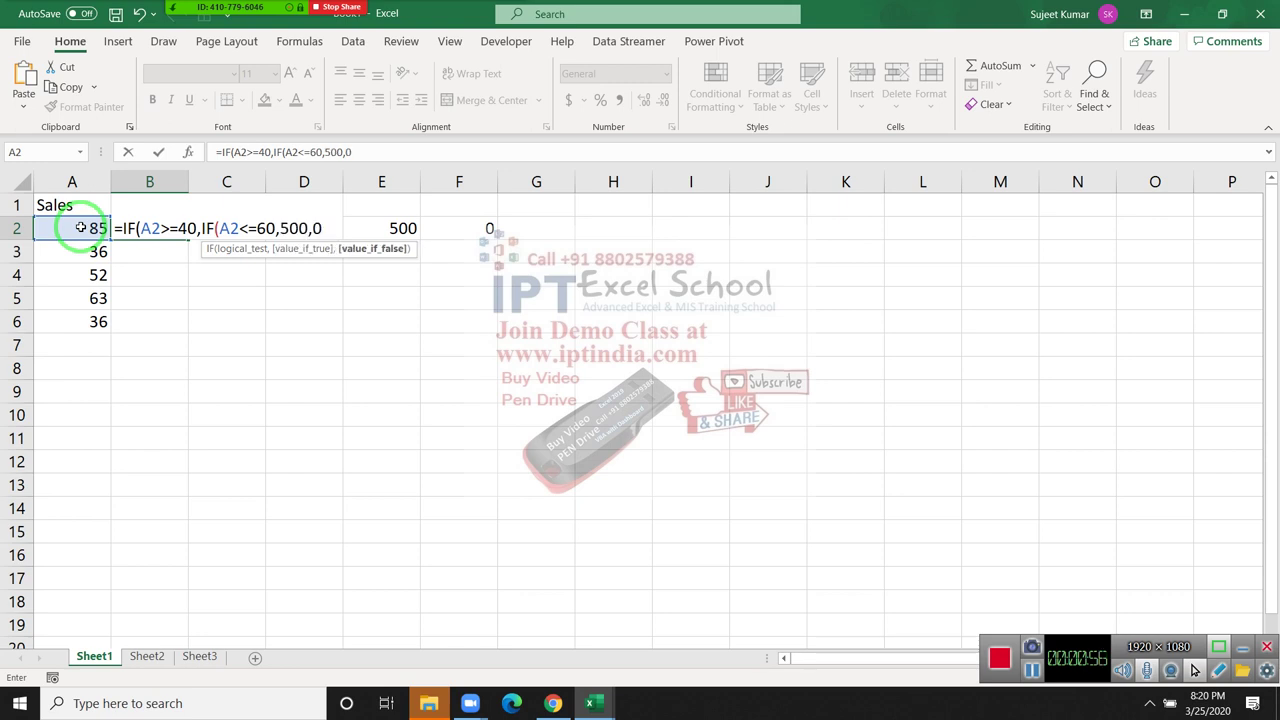
{"action": "type", "text": "),"}
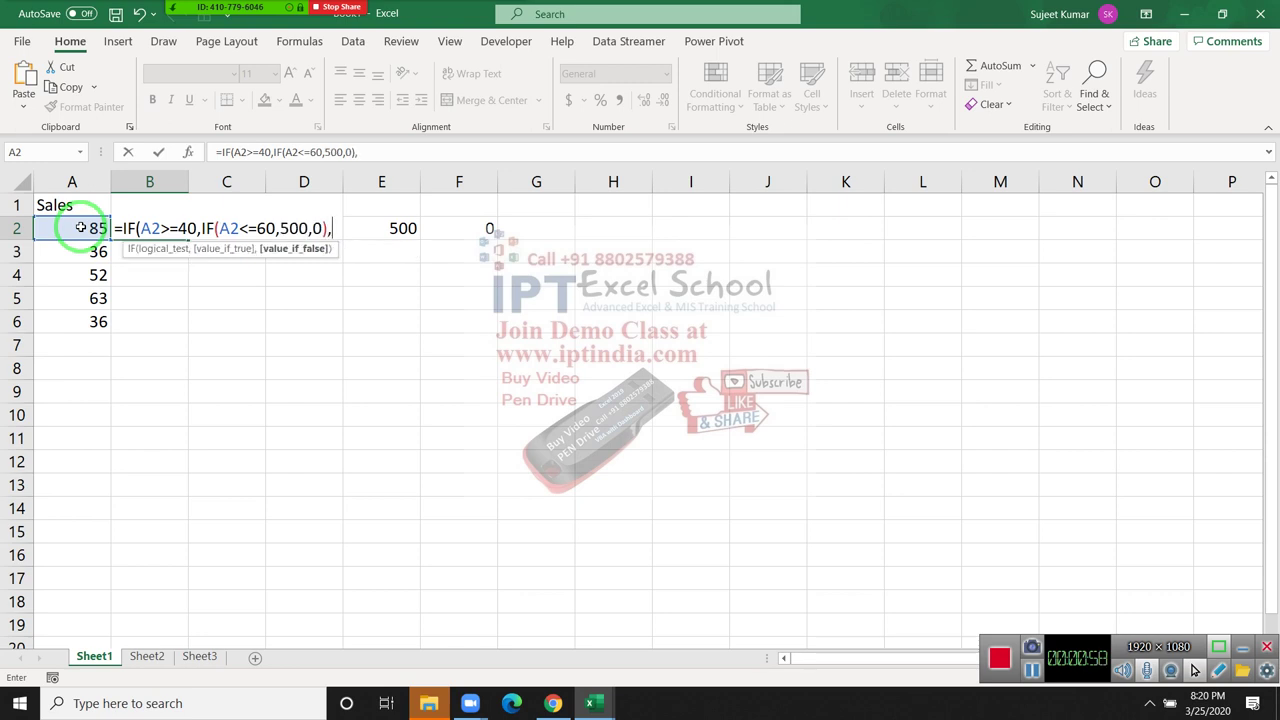
{"action": "type", "text": "0)"}
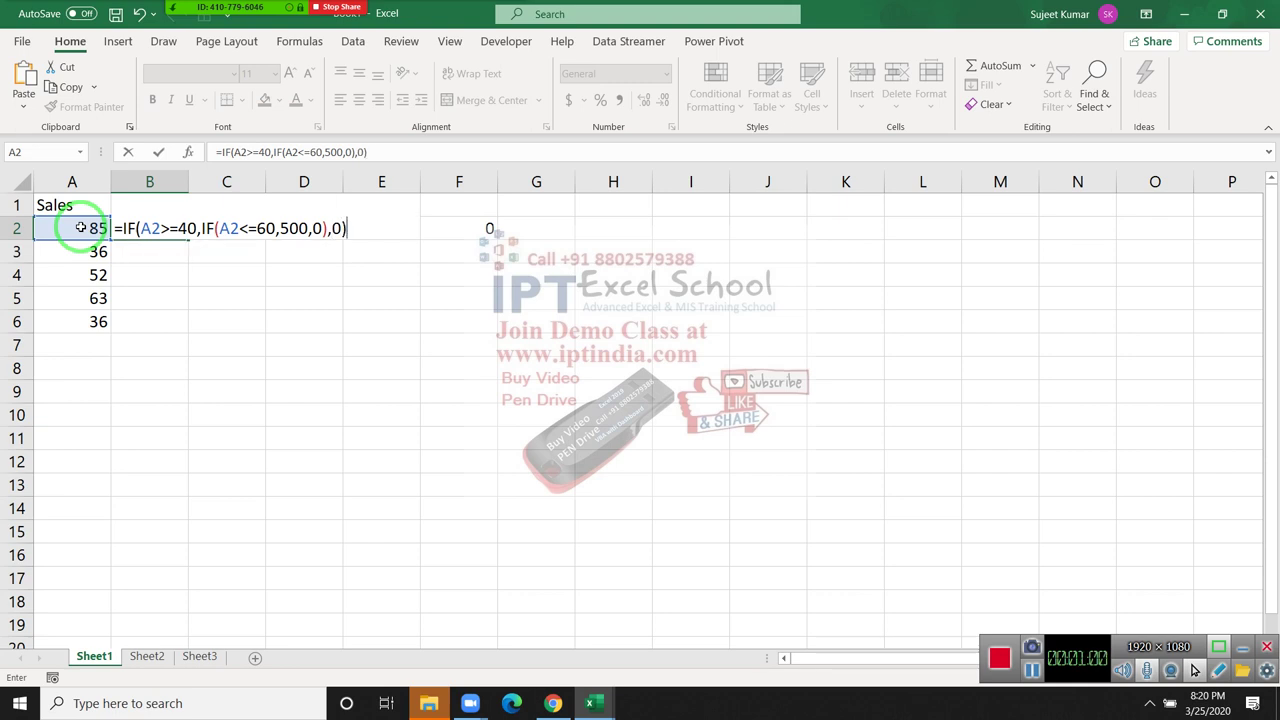
{"action": "key", "text": "ctrl+Return"}
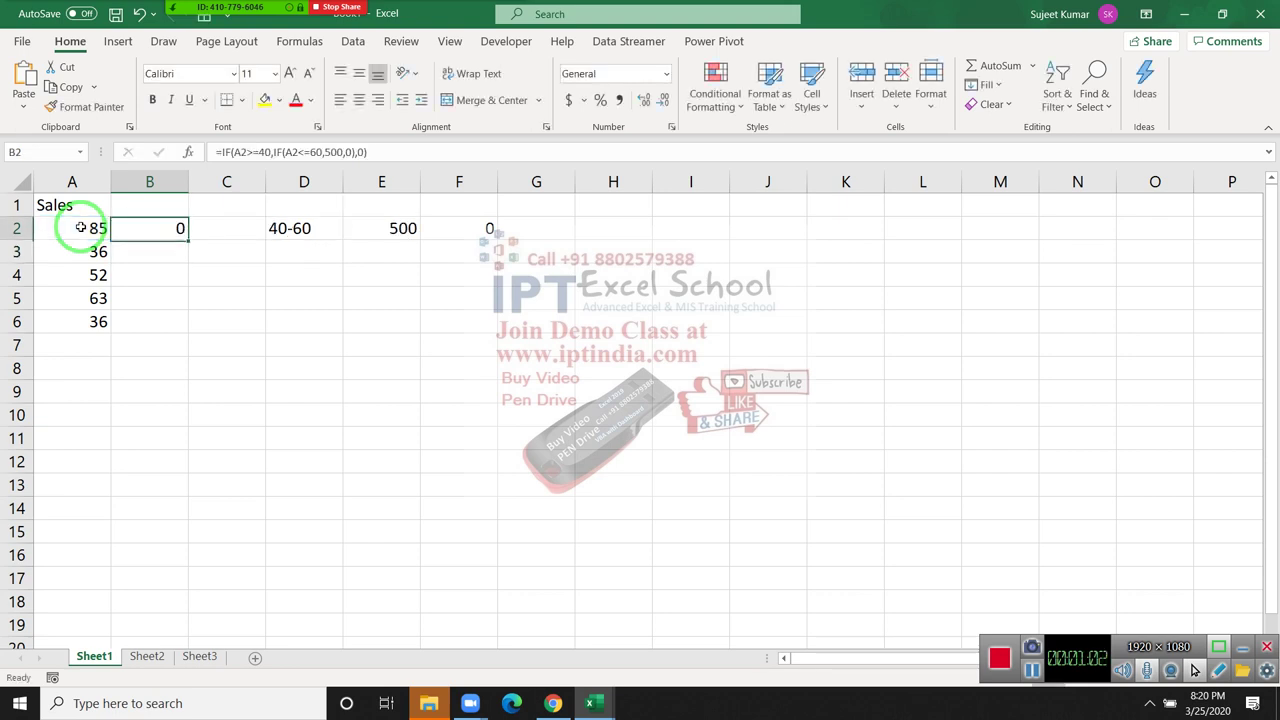
- Copy the B2 formula down to B6 and switch to Sheet2
{"action": "left_click", "coordinate": [182, 245]}
{"action": "left_click", "coordinate": [176, 225]}
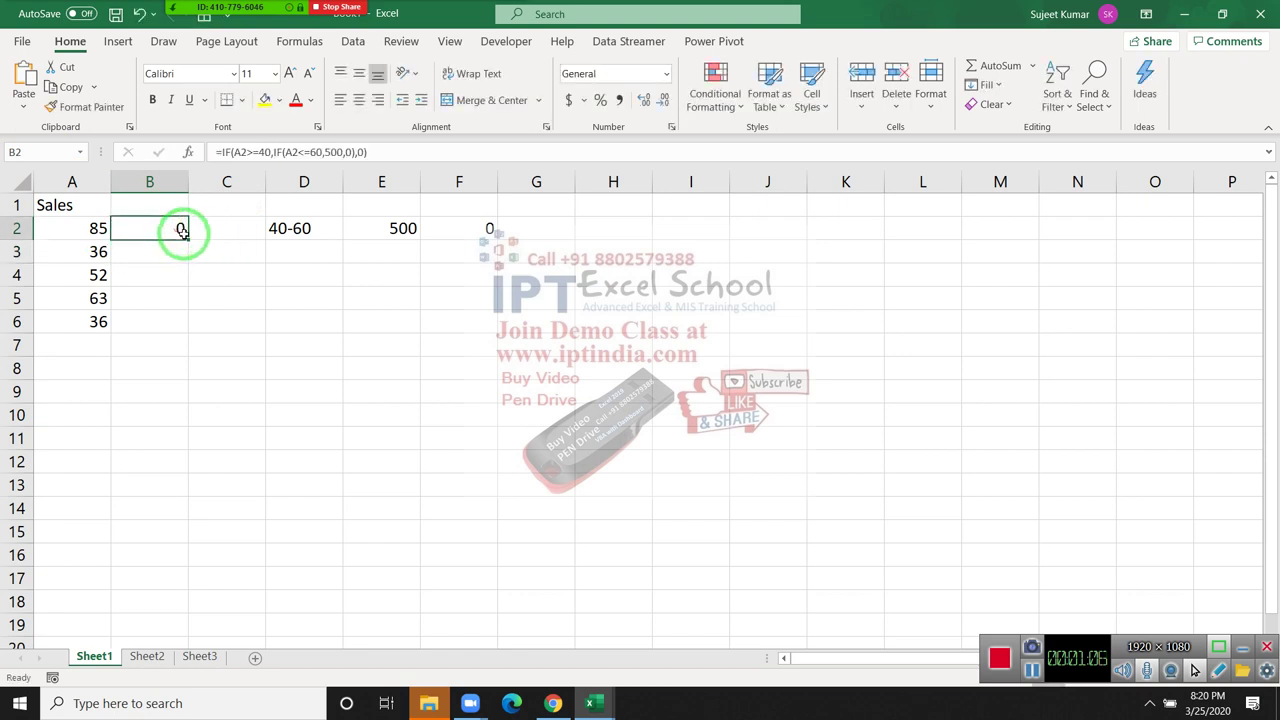
{"action": "double_click", "coordinate": [186, 236]}
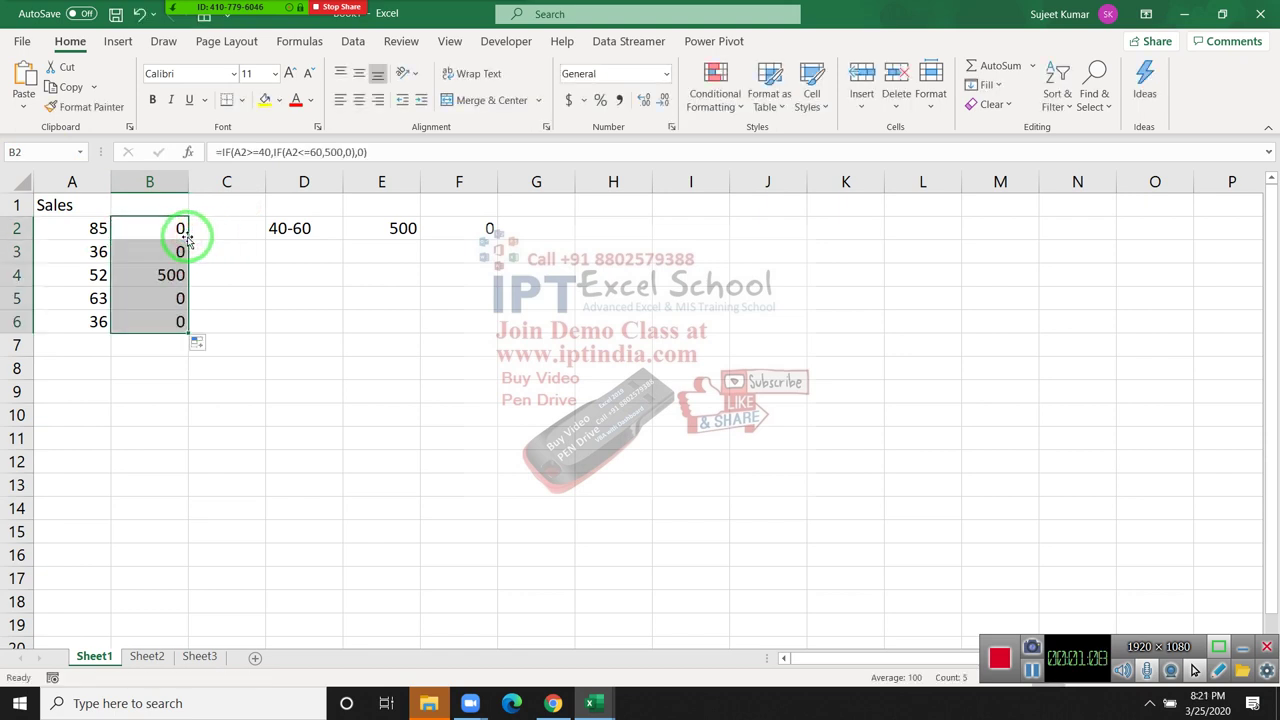
{"action": "left_click", "coordinate": [158, 655]}
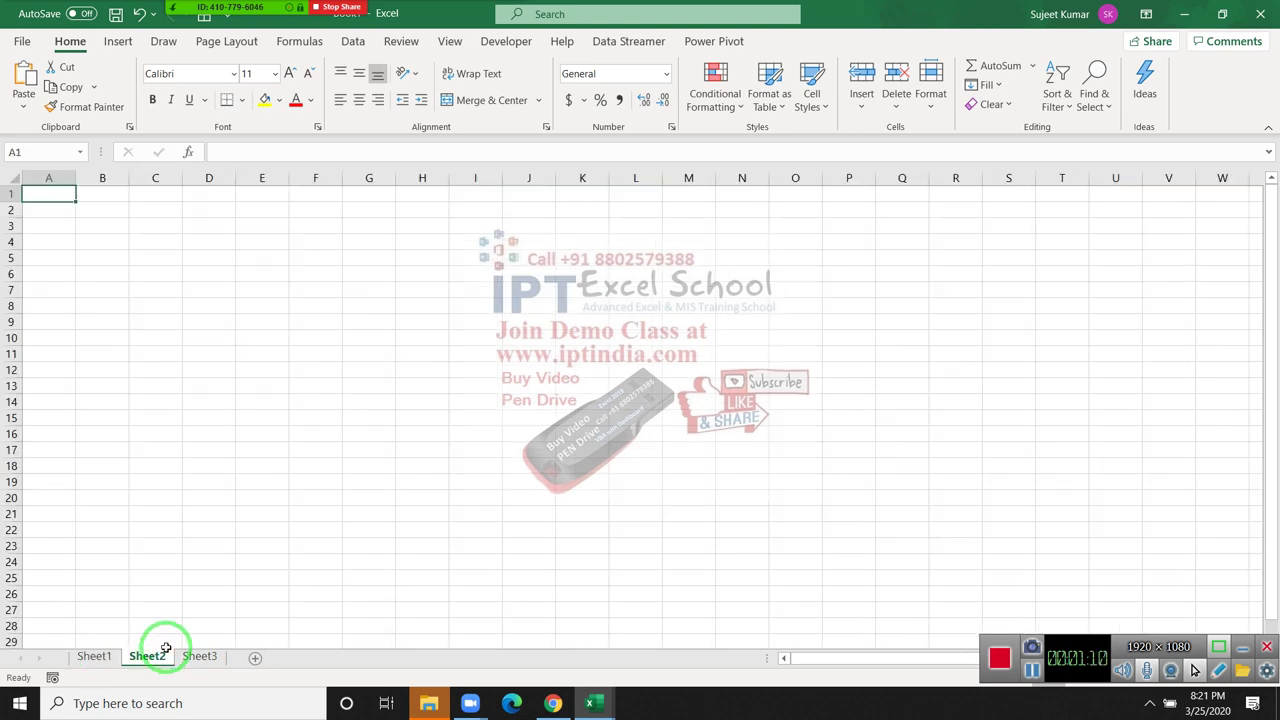
- Put a Name heading in A1 and AutoFill eleven student names down A2:A12
{"action": "scroll", "coordinate": [168, 648], "scroll_direction": "up", "scroll_amount": 3, "text": "ctrl"}
{"action": "type", "text": "N"}
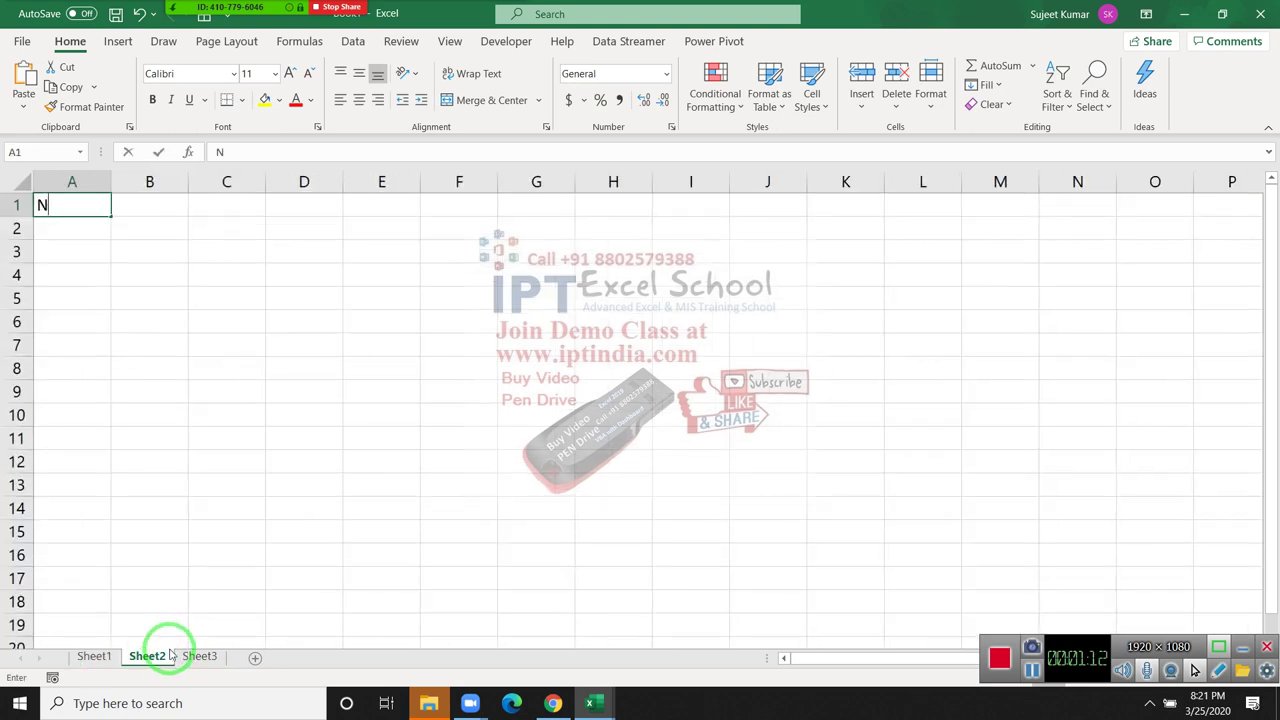
{"action": "type", "text": "Ame"}
{"action": "key", "text": "Return"}
{"action": "type", "text": "Puja"}
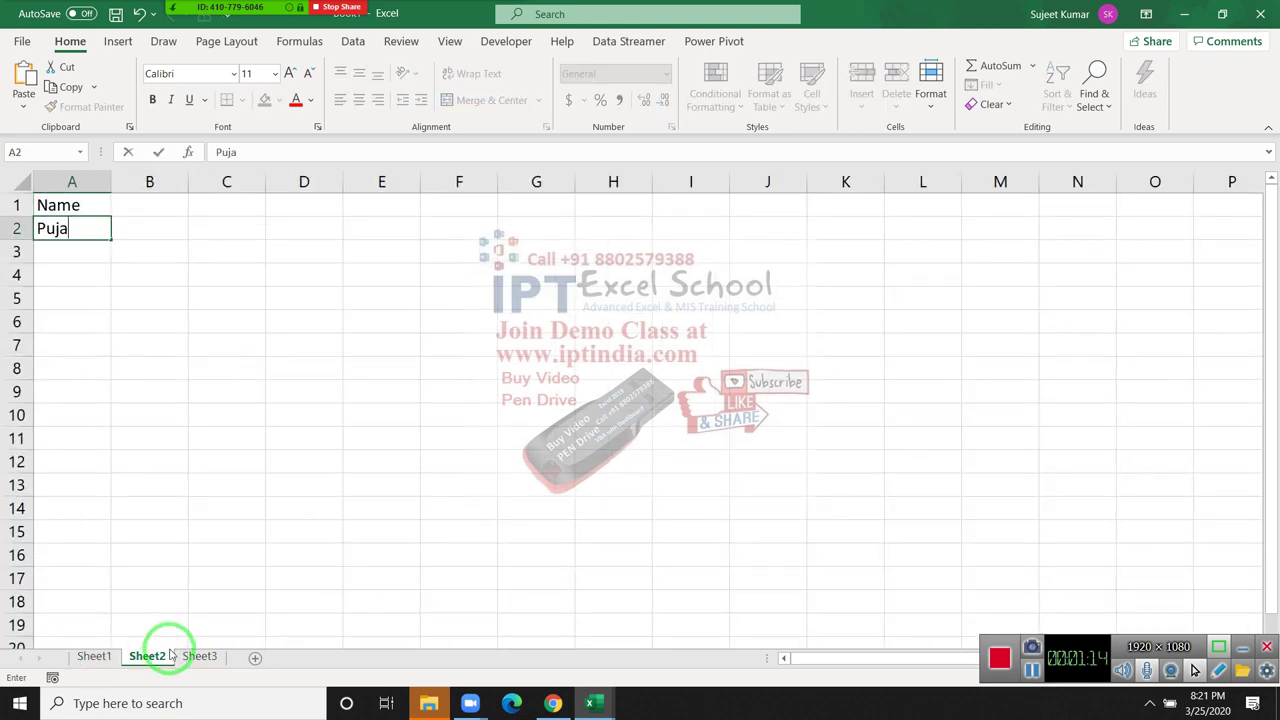
{"action": "key", "text": "Return"}
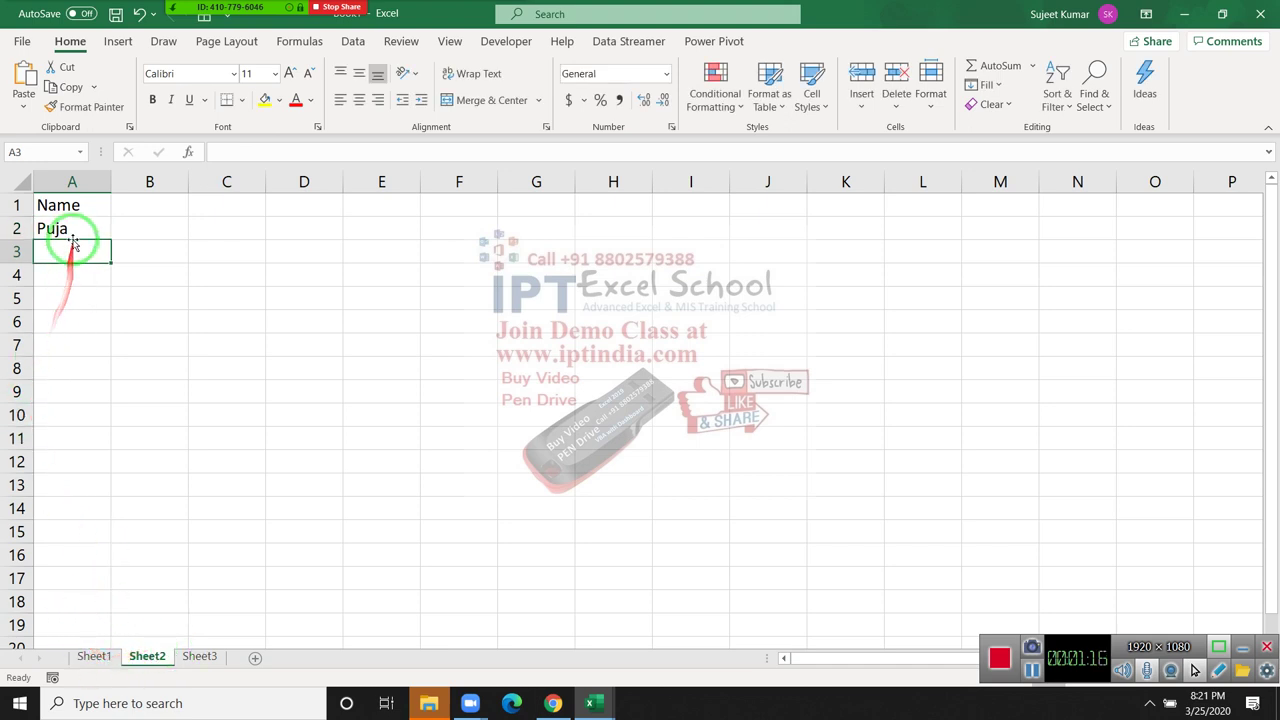
{"action": "left_click", "coordinate": [78, 234]}
{"action": "left_click_drag", "start_coordinate": [110, 240], "coordinate": [95, 468]}
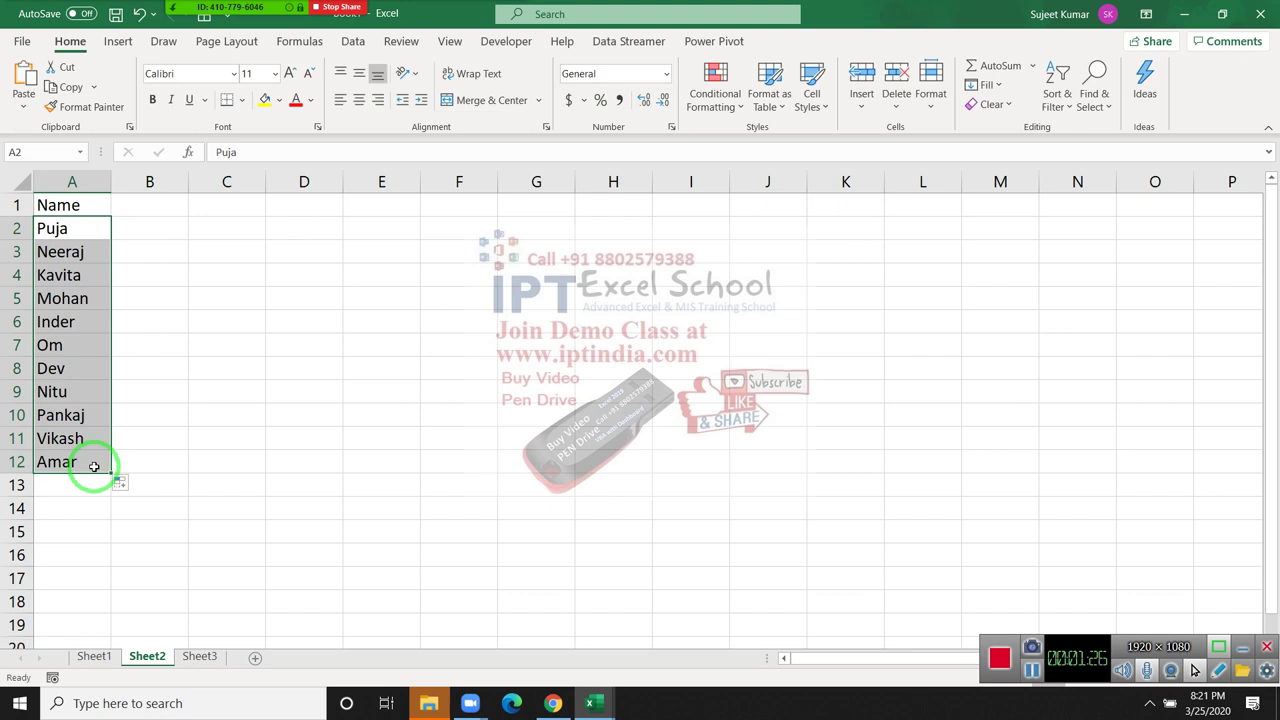
{"action": "left_click", "coordinate": [158, 210]}
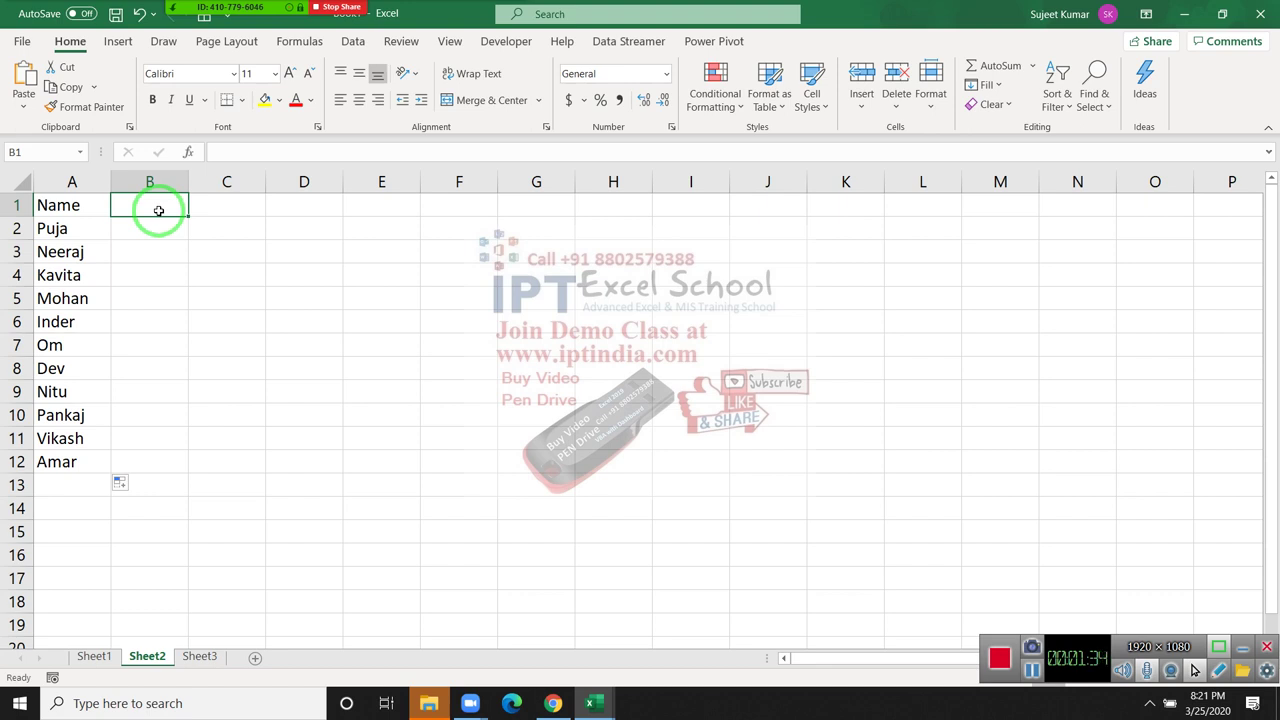
- Create subject headings S-1 through S-7 across B1:H1
{"action": "type", "text": "S-1"}
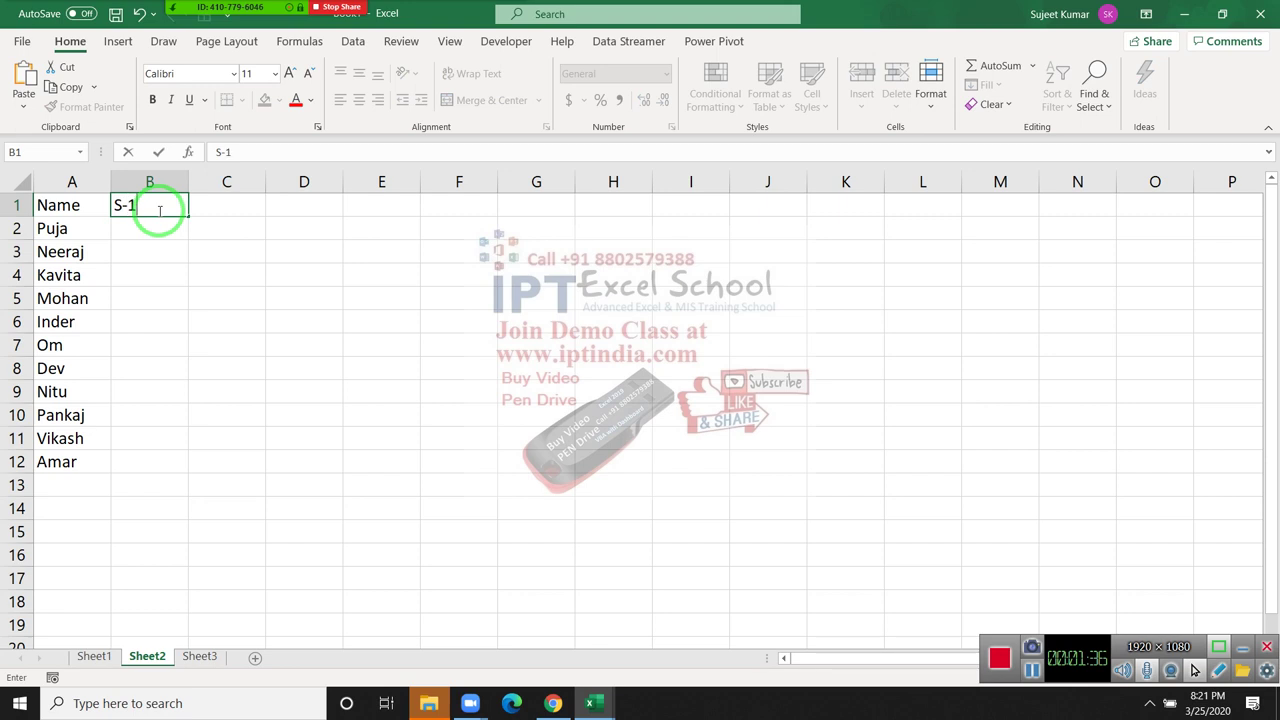
{"action": "key", "text": "Return"}
{"action": "left_click", "coordinate": [151, 206]}
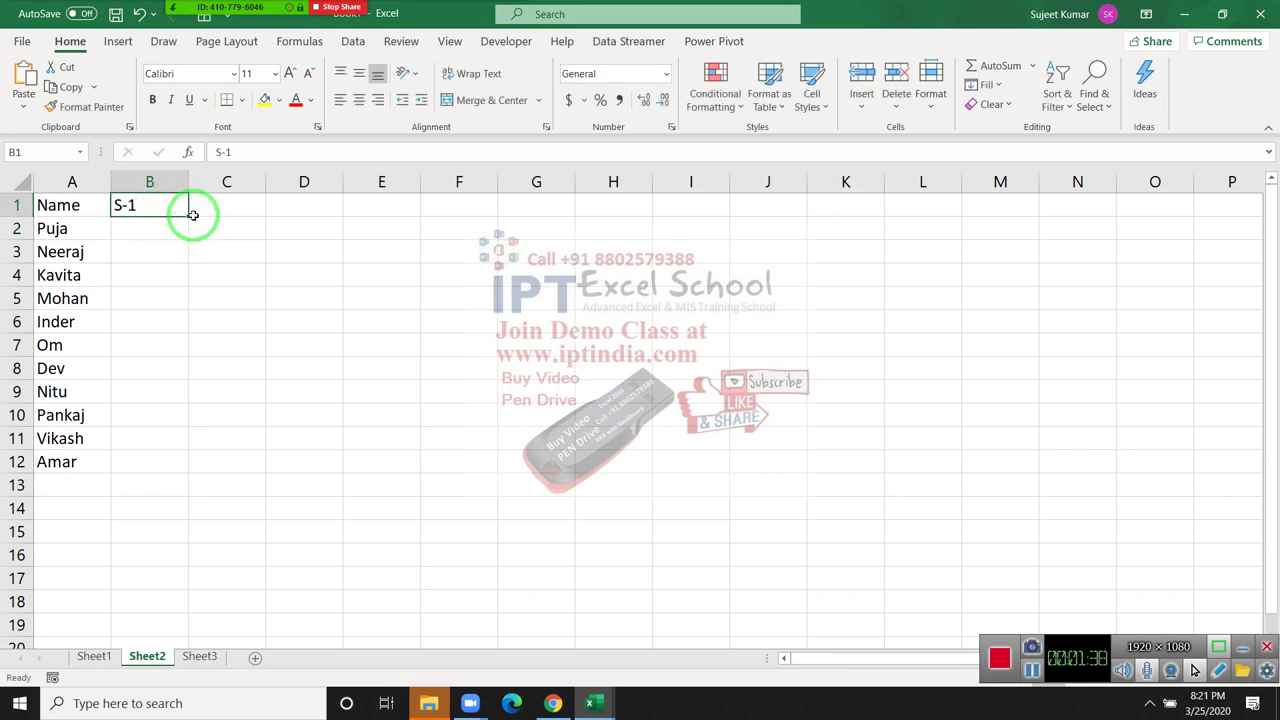
{"action": "left_click_drag", "start_coordinate": [188, 216], "coordinate": [634, 211]}
{"action": "left_click", "coordinate": [165, 232]}
- Enter =RANDBETWEEN(10,90) in B2, fill it across to H2, and select down to row 12
{"action": "type", "text": "=r"}
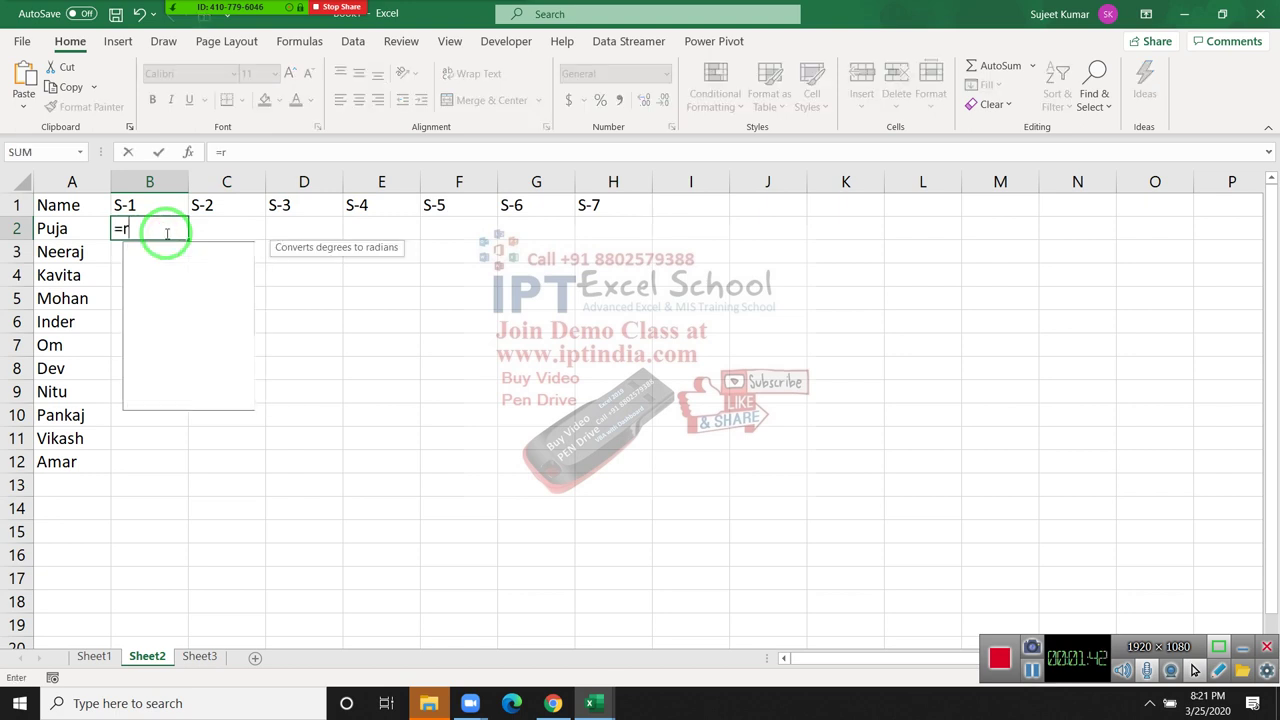
{"action": "type", "text": "a"}
{"action": "key", "text": "Tab"}
{"action": "type", "text": "10"}
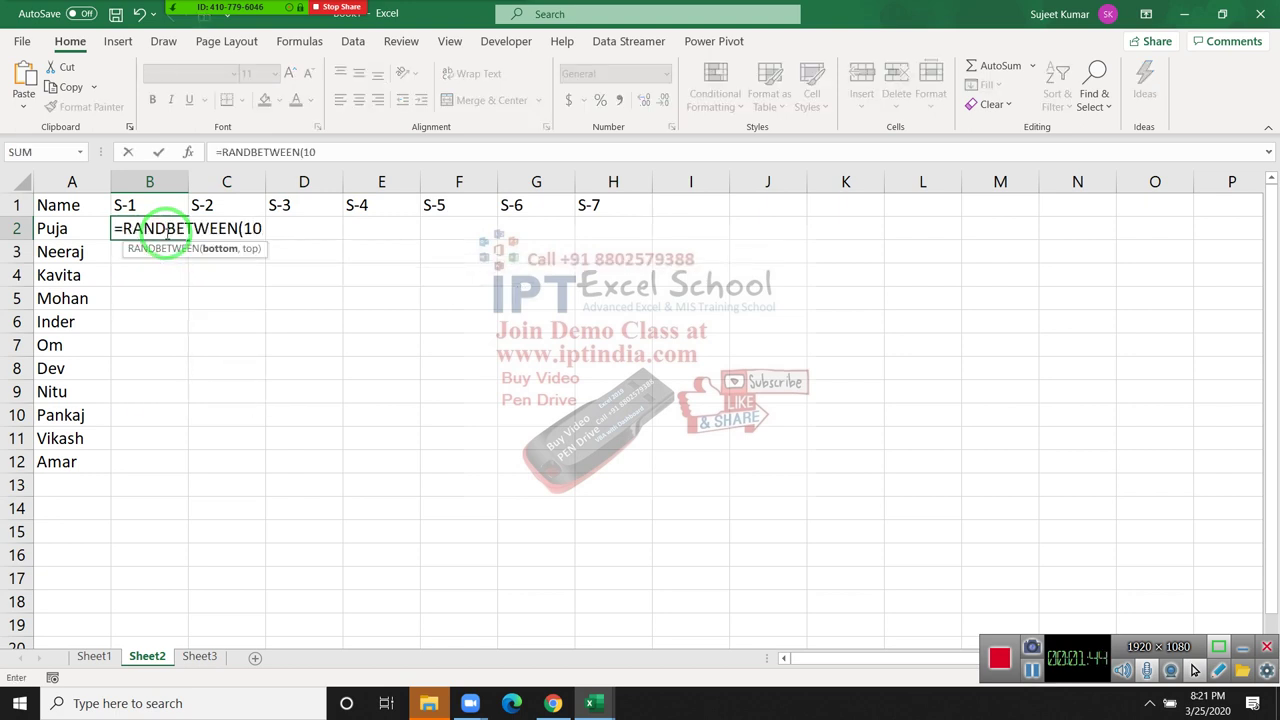
{"action": "type", "text": ",90"}
{"action": "key", "text": "Up"}
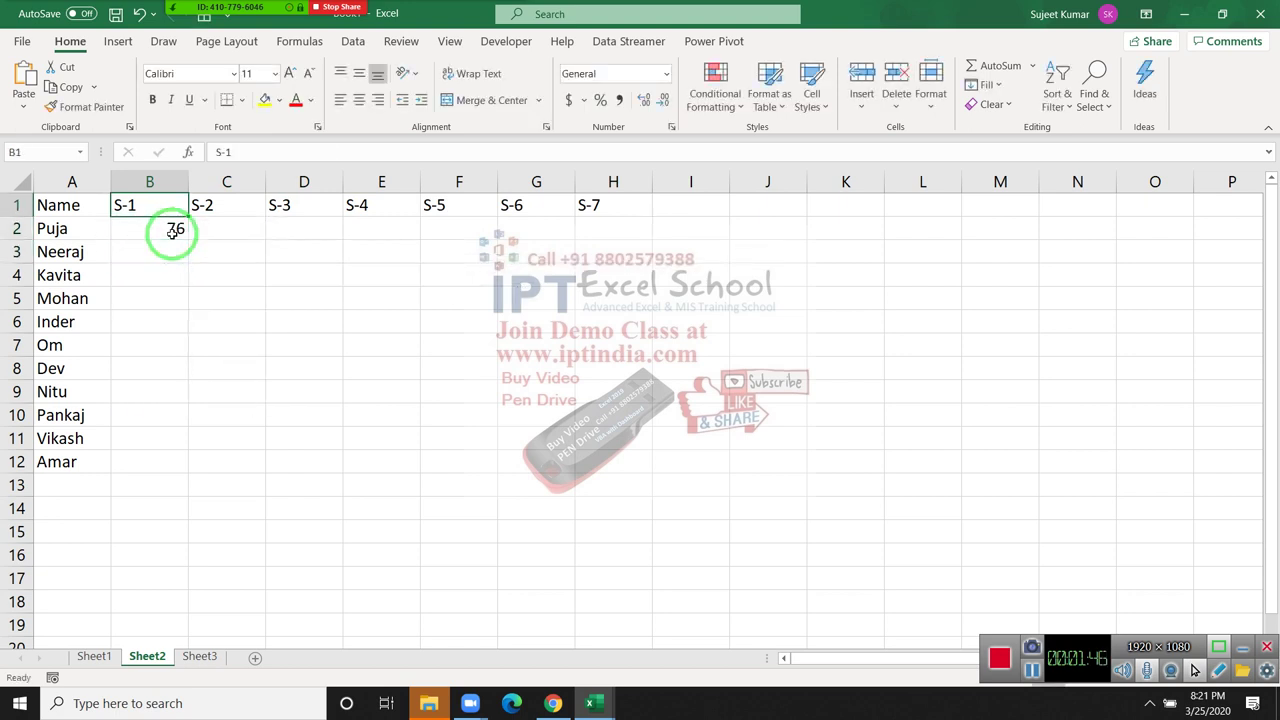
{"action": "key", "text": "ctrl+Right"}
{"action": "key", "text": "Down"}
{"action": "key", "text": "ctrl+shift+Left"}
{"action": "key", "text": "ctrl+r"}
{"action": "key", "text": "shift+Down"}
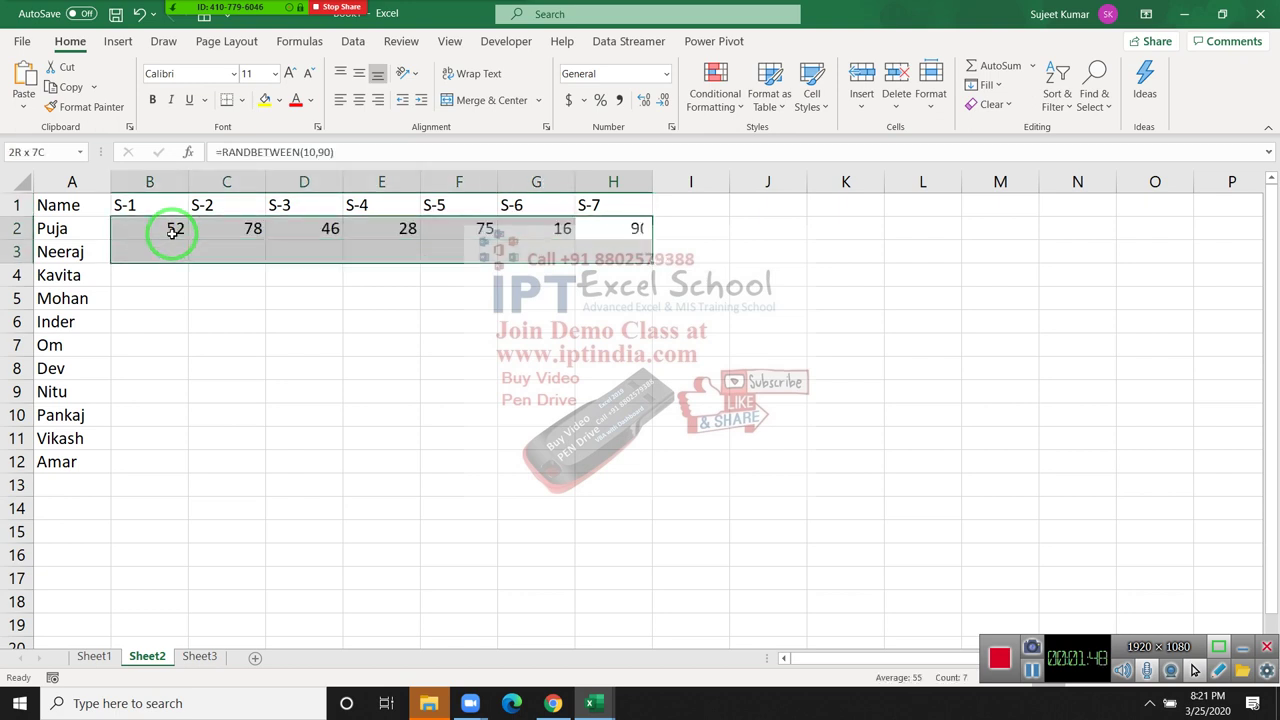
{"action": "key", "text": "shift+Down"}
{"action": "key", "text": "shift+Down"}
{"action": "key", "text": "shift+Down"}
{"action": "key", "text": "shift+Down"}
{"action": "key", "text": "shift+Down"}
{"action": "key", "text": "shift+Down"}
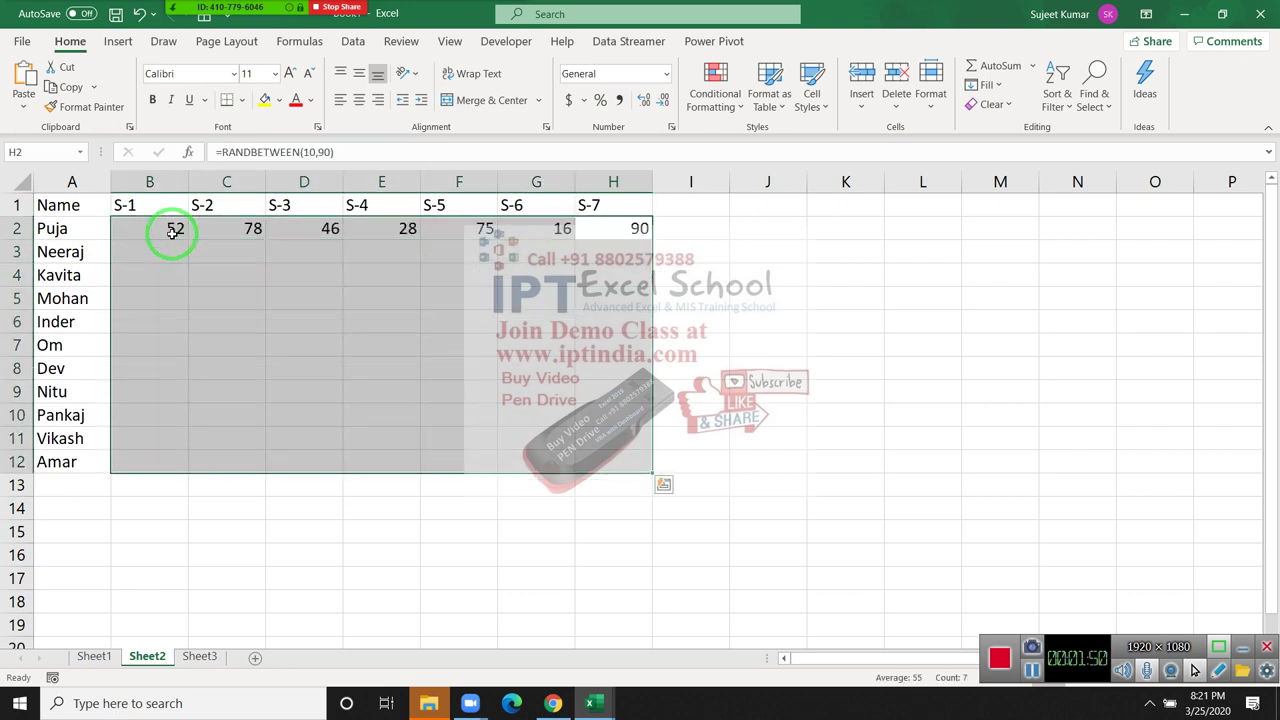
{"action": "key", "text": "ctrl+q"}
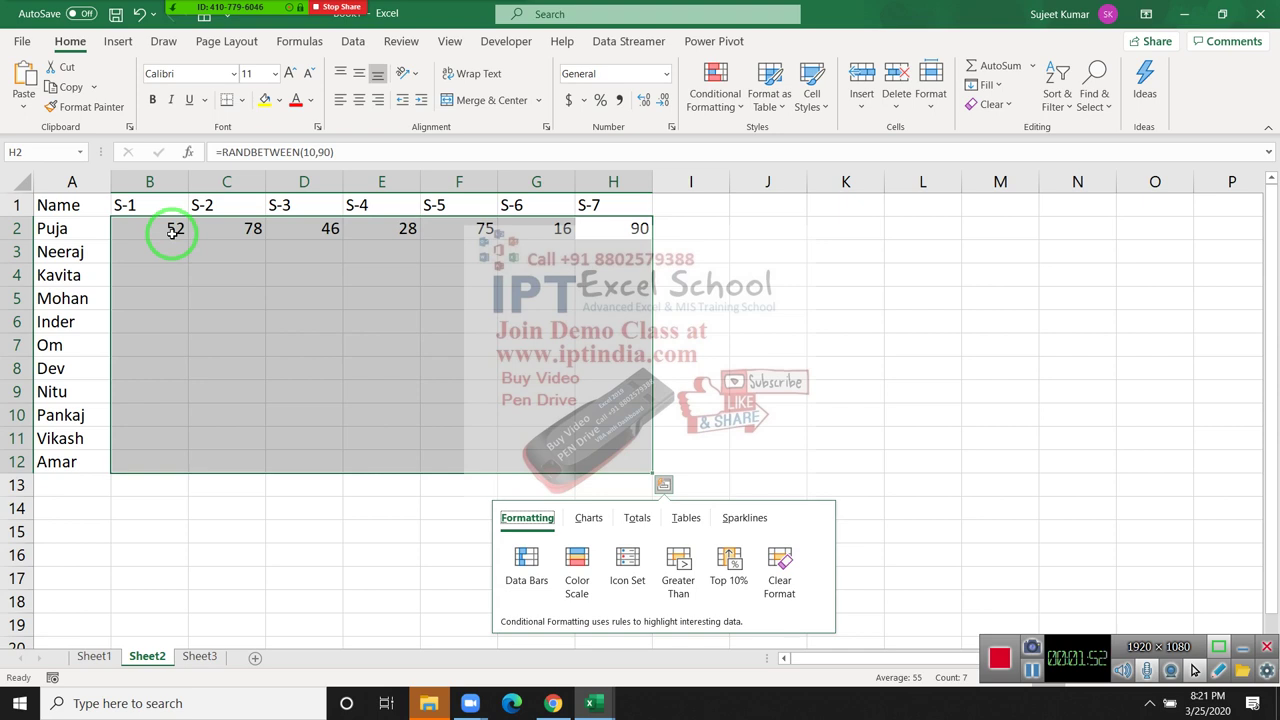
{"action": "key", "text": "Escape"}
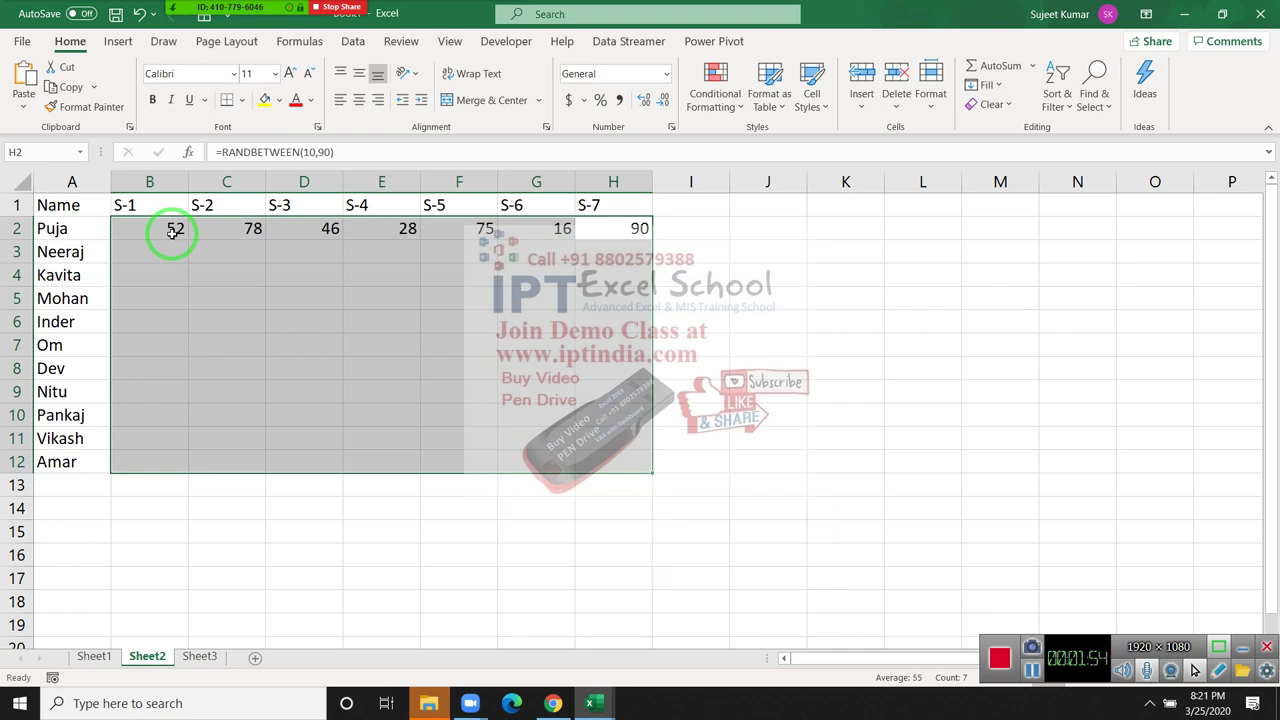
- Fill the random marks down to row 12 and paste B2:H12 back as fixed values
{"action": "key", "text": "ctrl+d"}
{"action": "key", "text": "ctrl+c"}
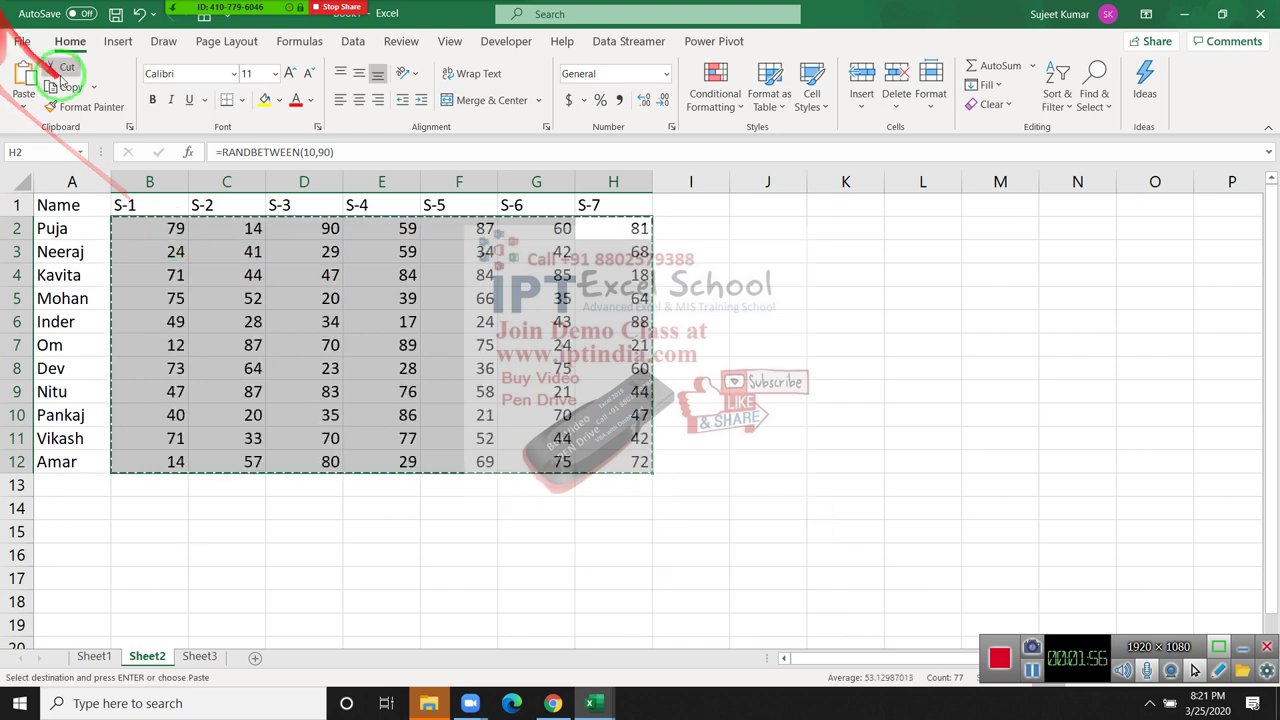
{"action": "left_click", "coordinate": [23, 106]}
{"action": "left_click", "coordinate": [21, 233]}
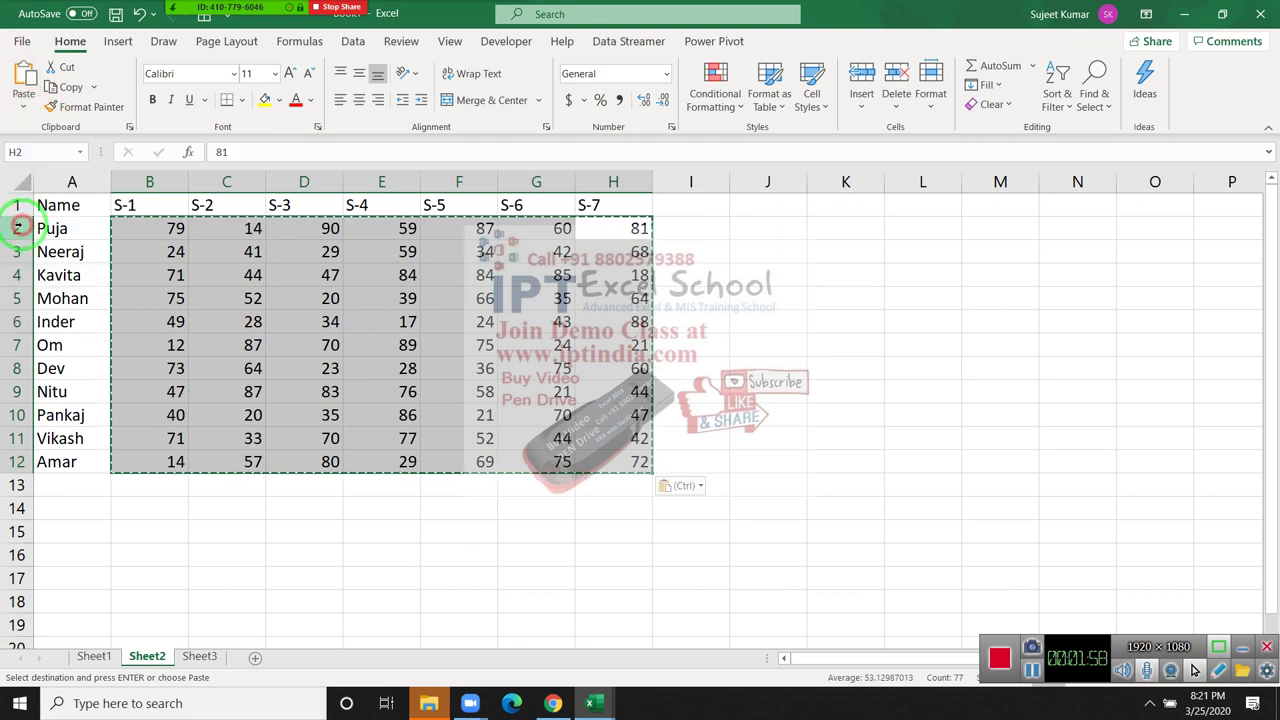
{"action": "left_click", "coordinate": [297, 251]}
- Clear the S-5 to S-7 columns and enter the Result heading in F1
{"action": "left_click_drag", "start_coordinate": [459, 182], "coordinate": [593, 197]}
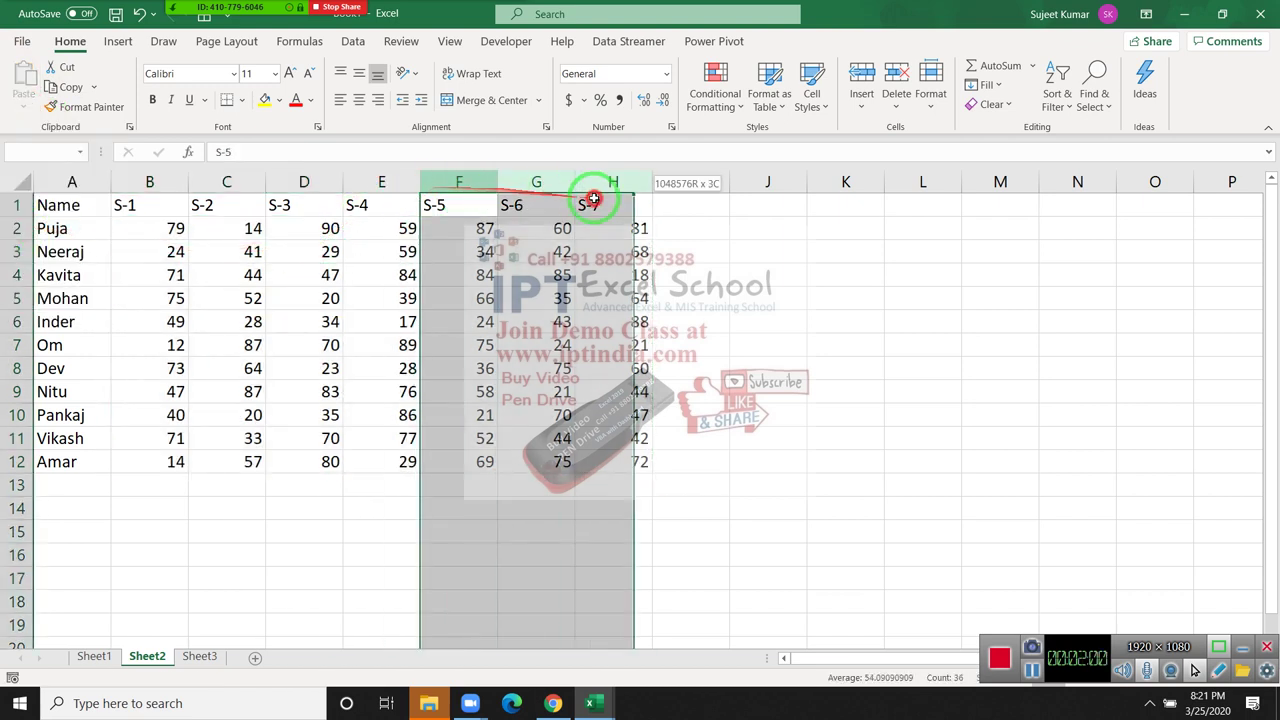
{"action": "key", "text": "BackSpace"}
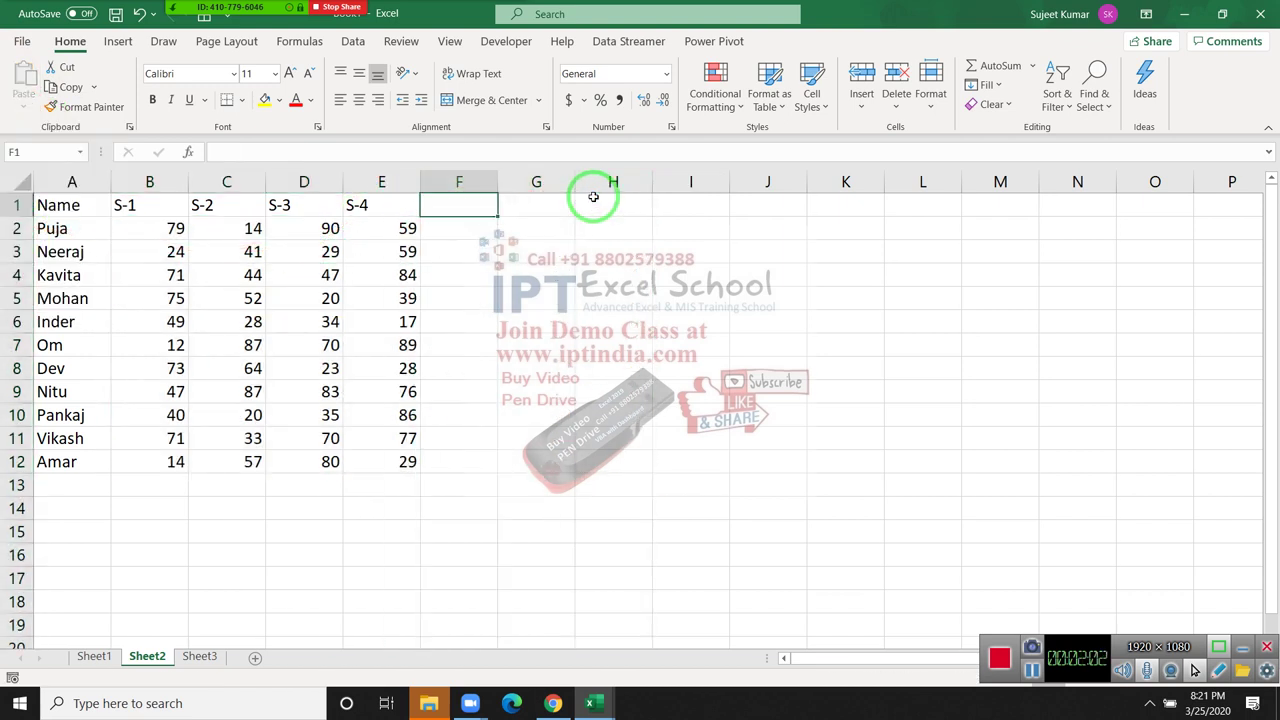
{"action": "type", "text": "Resul"}
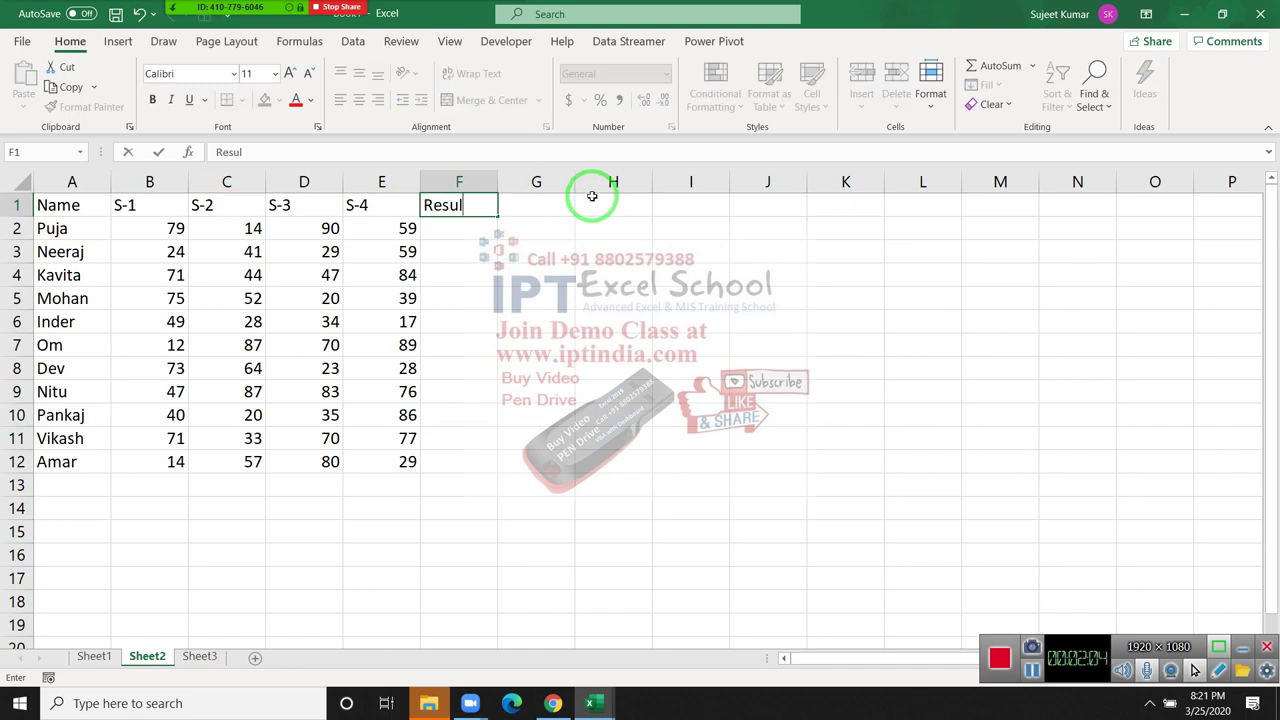
{"action": "type", "text": "t"}
{"action": "key", "text": "Return"}
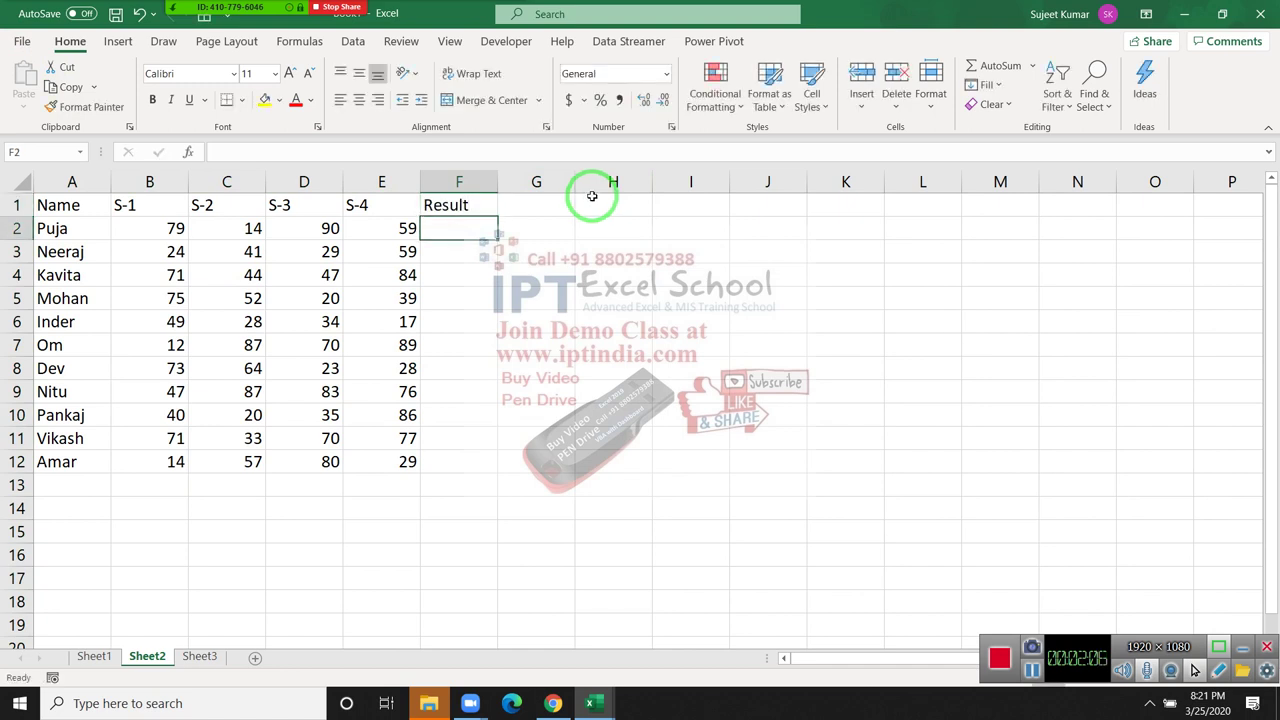
{"action": "key", "text": "Left"}
{"action": "key", "text": "Left"}
{"action": "key", "text": "Left"}
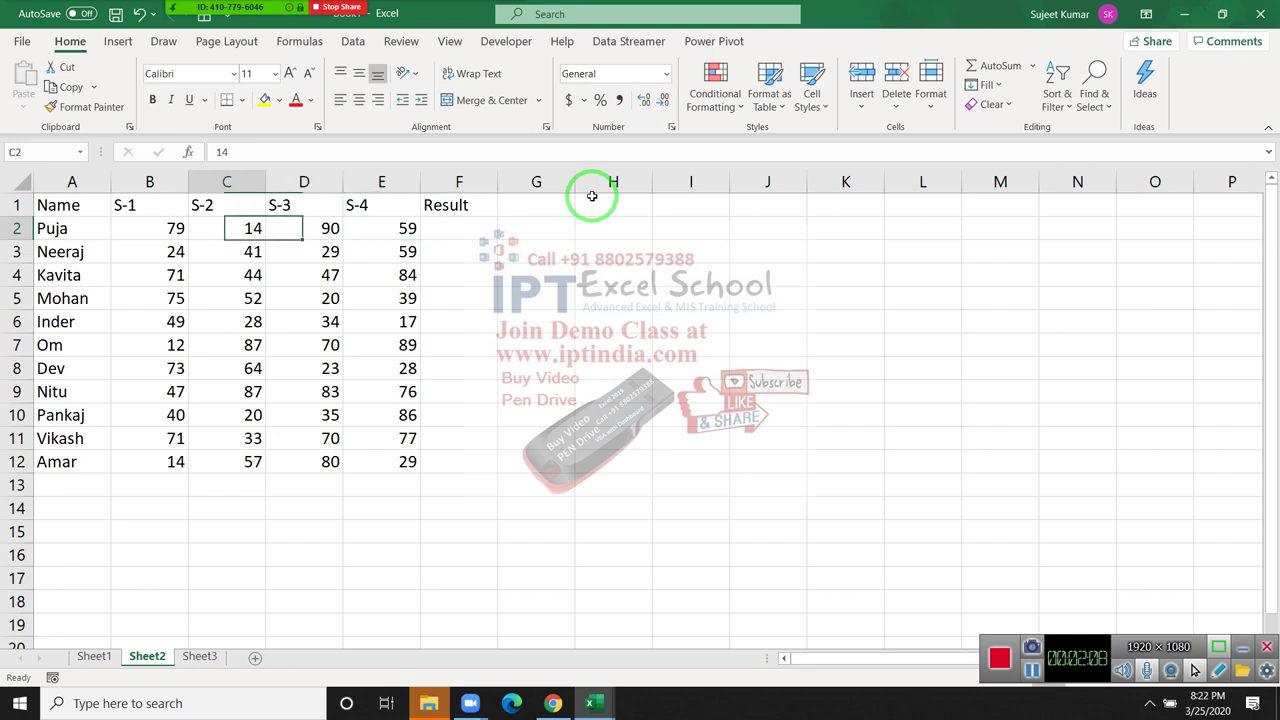
{"action": "key", "text": "Left"}
{"action": "key", "text": "shift+Right"}
{"action": "key", "text": "shift+Right"}
{"action": "key", "text": "shift+Right"}
{"action": "key", "text": "shift+Right"}
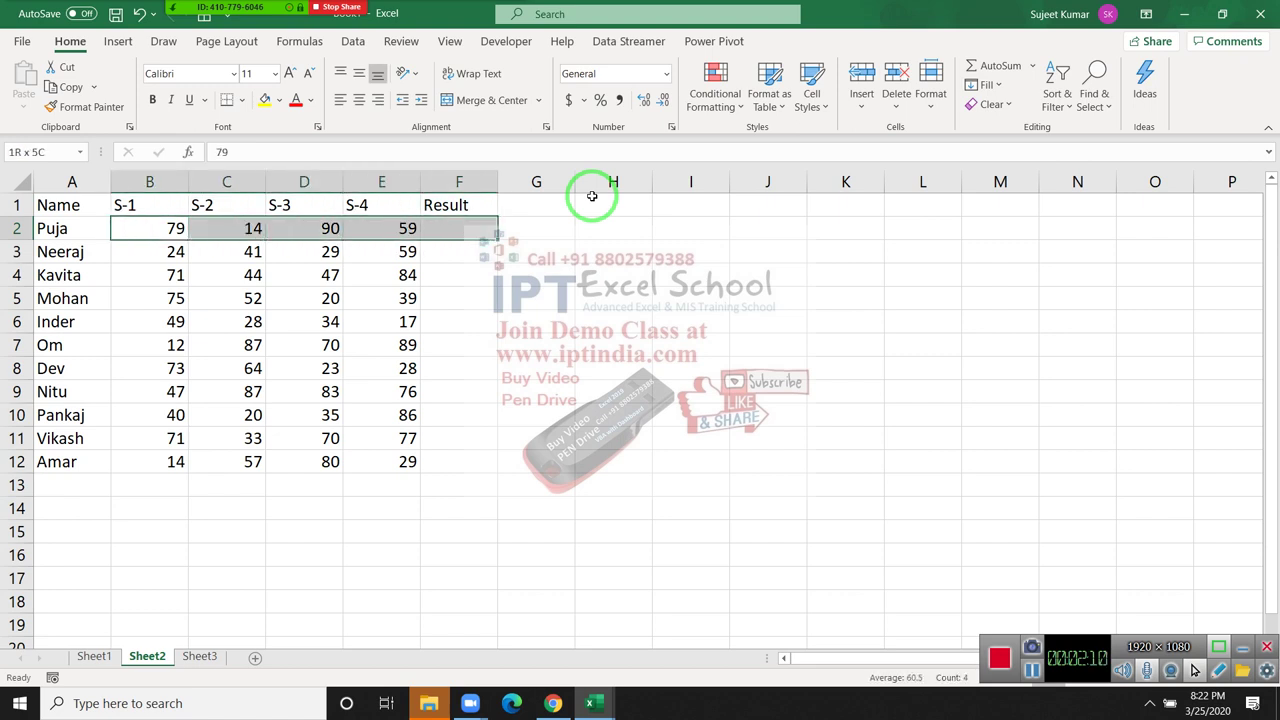
{"action": "key", "text": "shift+Right"}
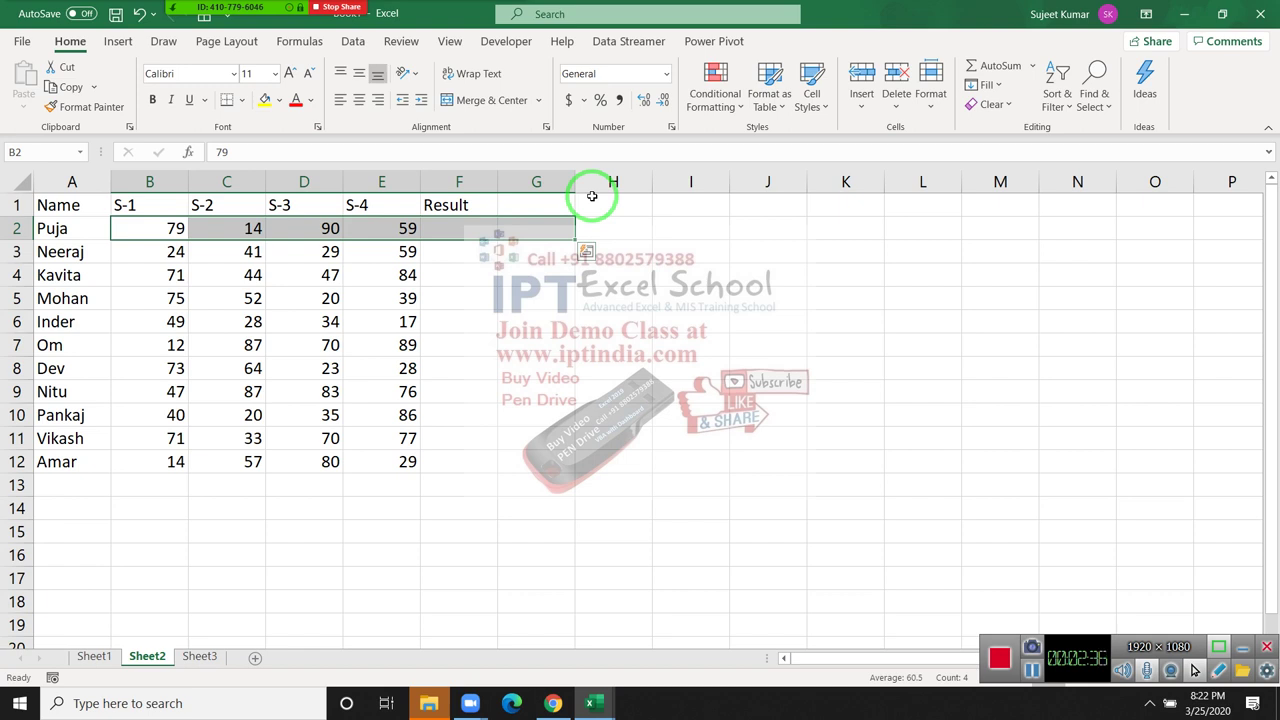
{"action": "key", "text": "Right"}
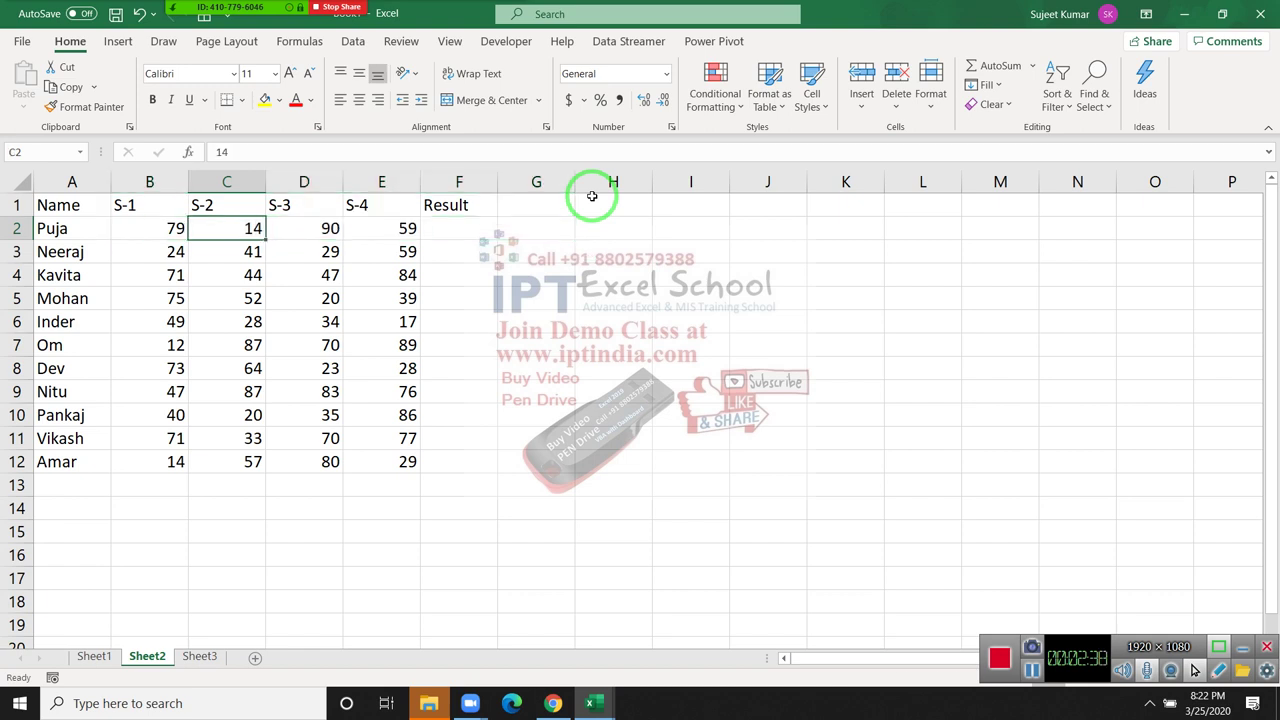
{"action": "key", "text": "Right"}
{"action": "key", "text": "Right"}
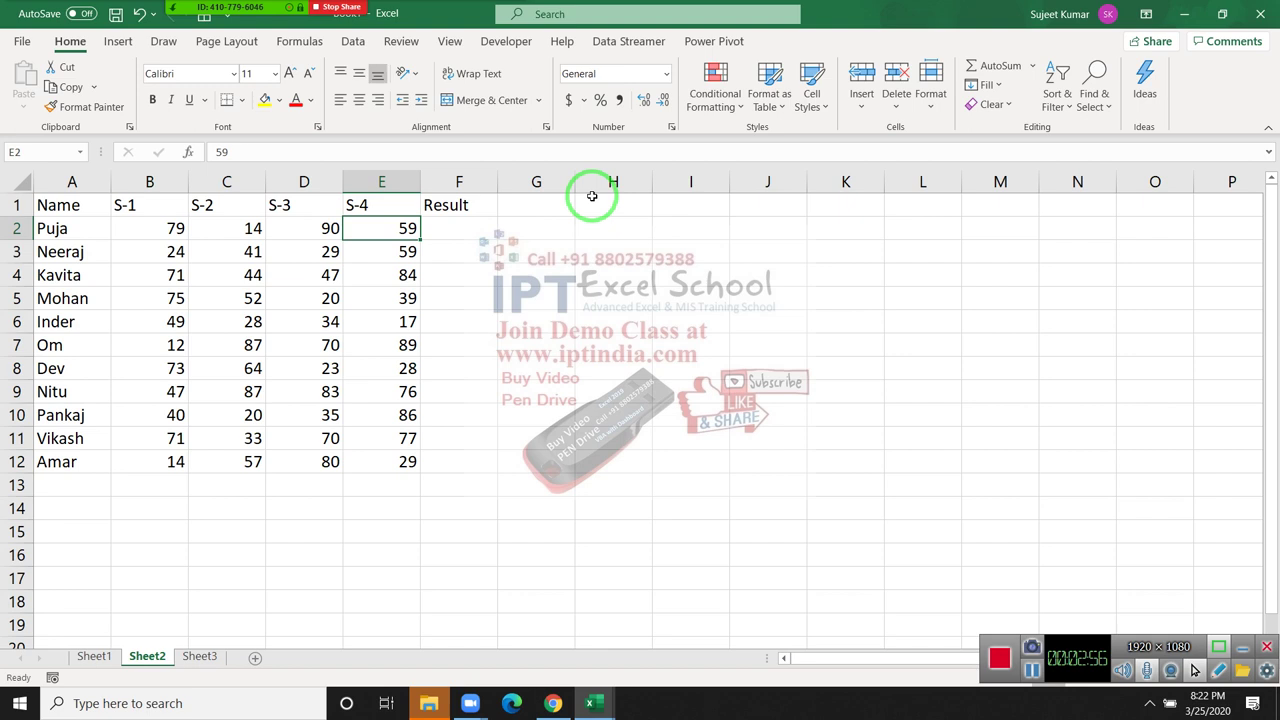
{"action": "key", "text": "Right"}
- In F2, type nested IF tests of B2, C2, D2 and E2 against 30 with "Pass" and "S4 Fail"
{"action": "type", "text": "=if"}
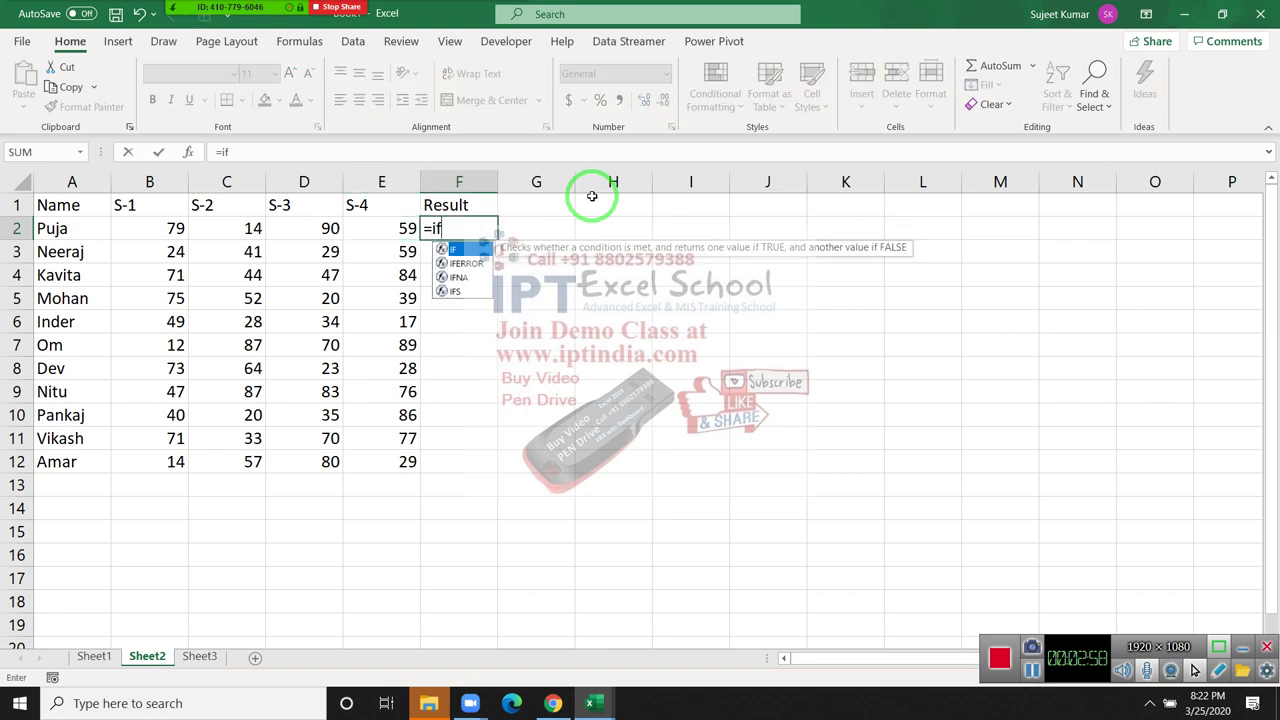
{"action": "key", "text": "Tab"}
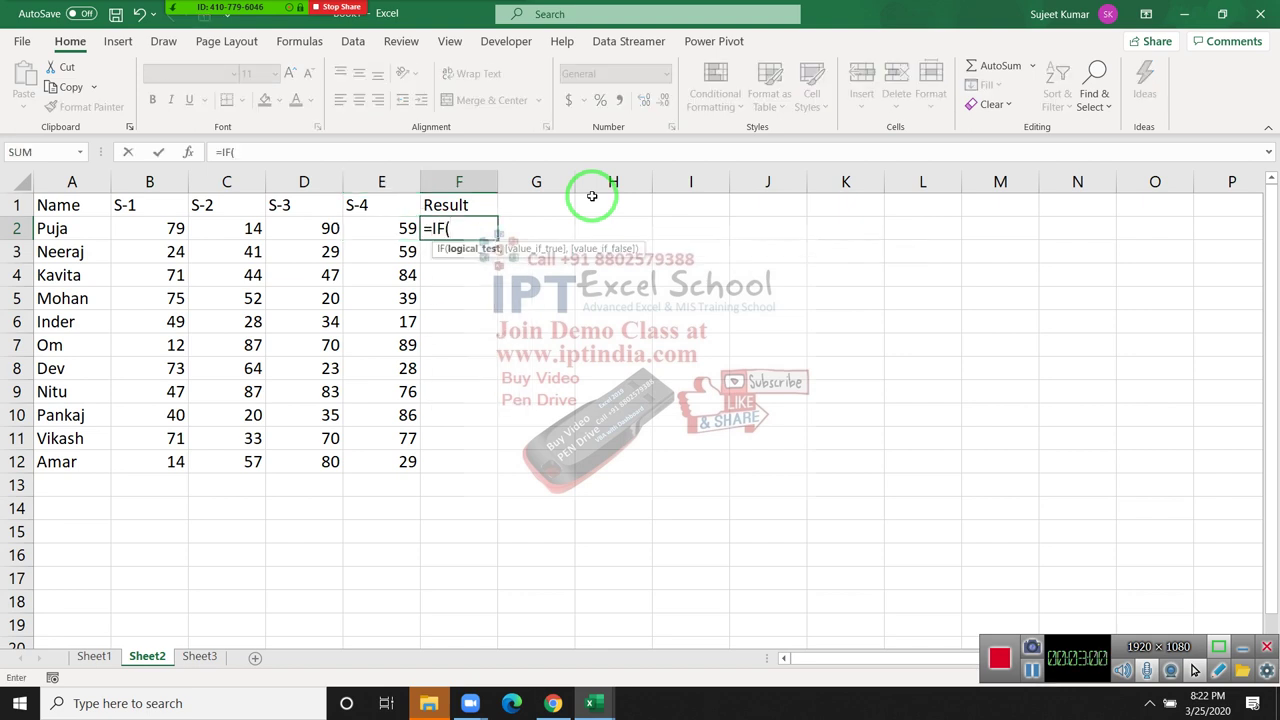
{"action": "key", "text": "Left"}
{"action": "key", "text": "Left"}
{"action": "key", "text": "Left"}
{"action": "key", "text": "Left"}
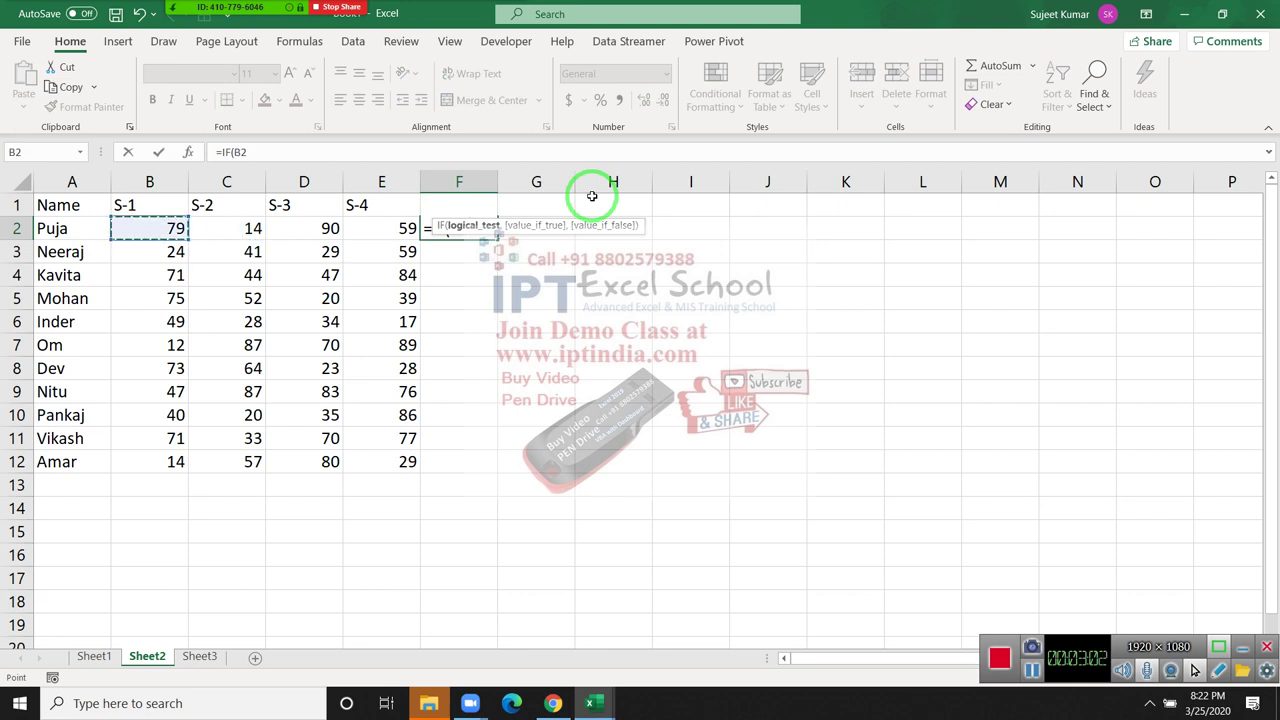
{"action": "type", "text": ">=30,"}
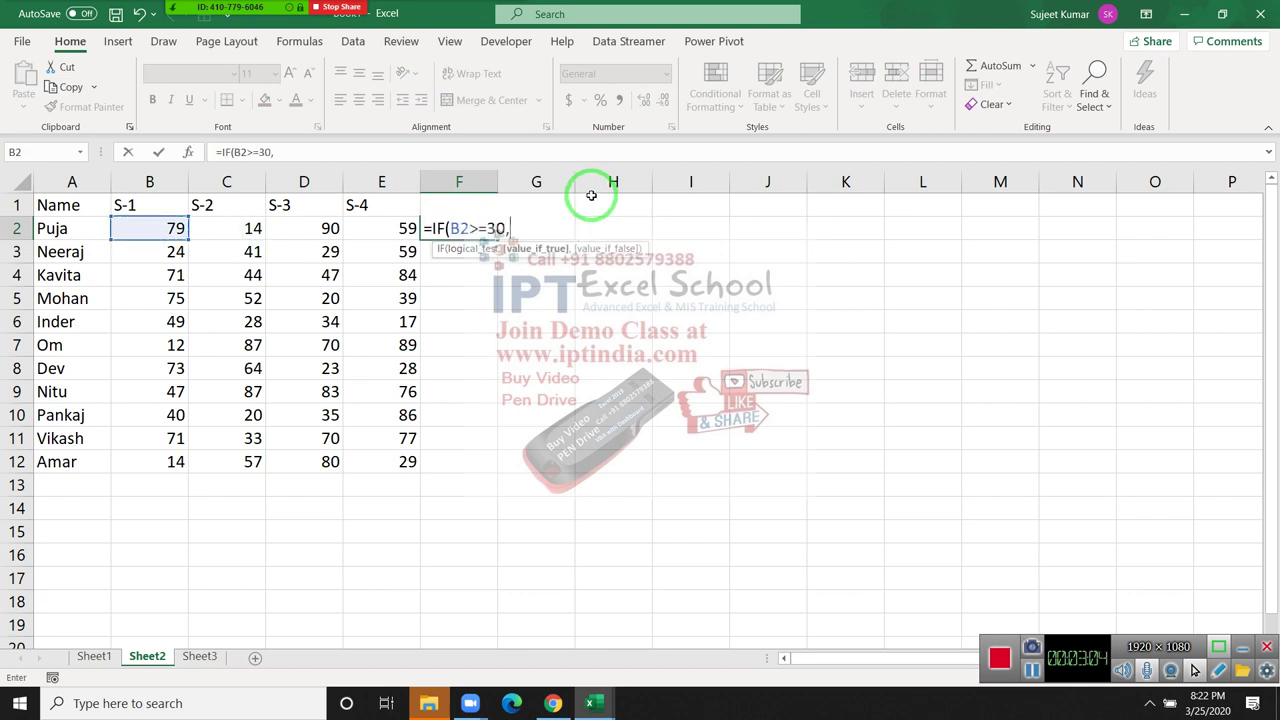
{"action": "type", "text": "IF("}
{"action": "key", "text": "Left"}
{"action": "key", "text": "Left"}
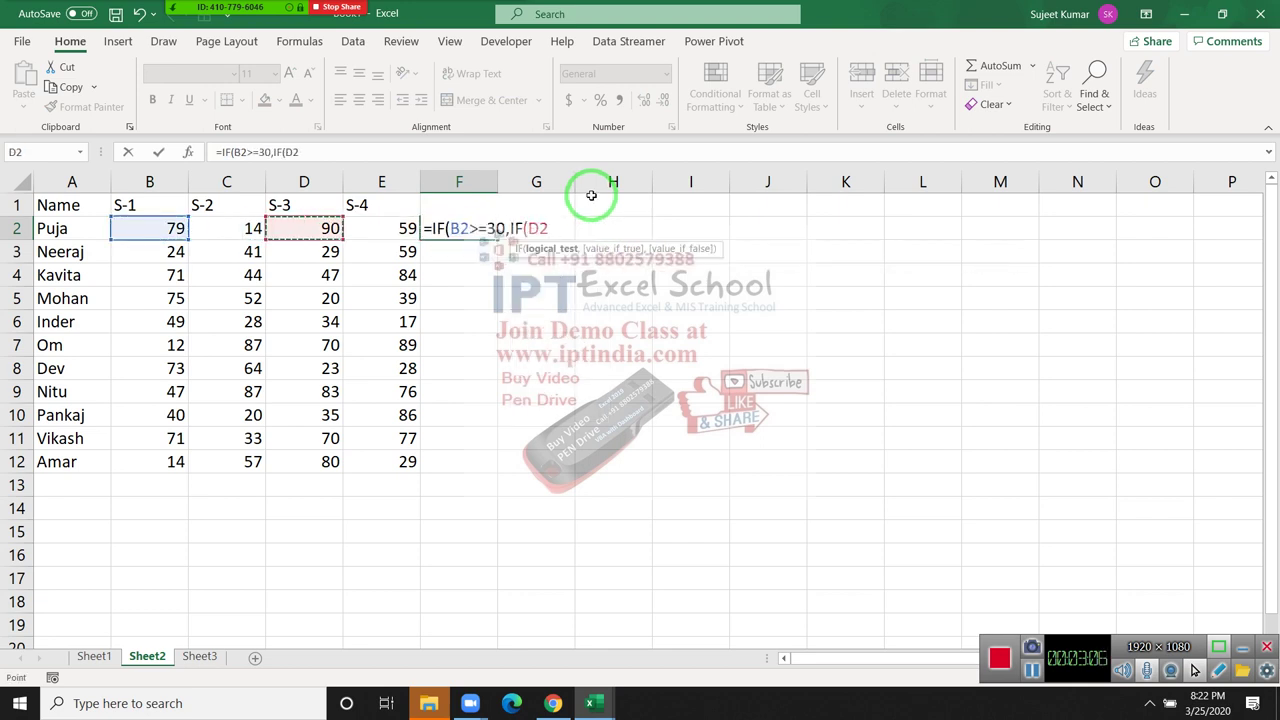
{"action": "key", "text": "Left"}
{"action": "type", "text": ">="}
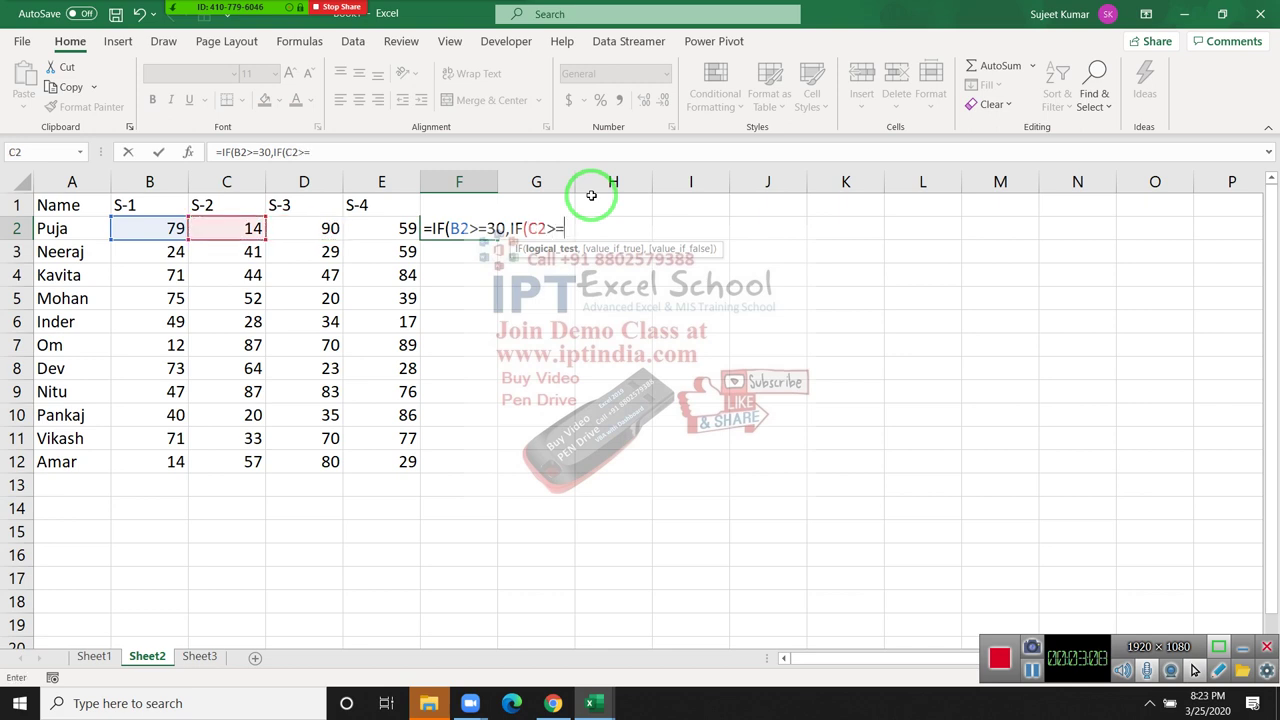
{"action": "type", "text": "30"}
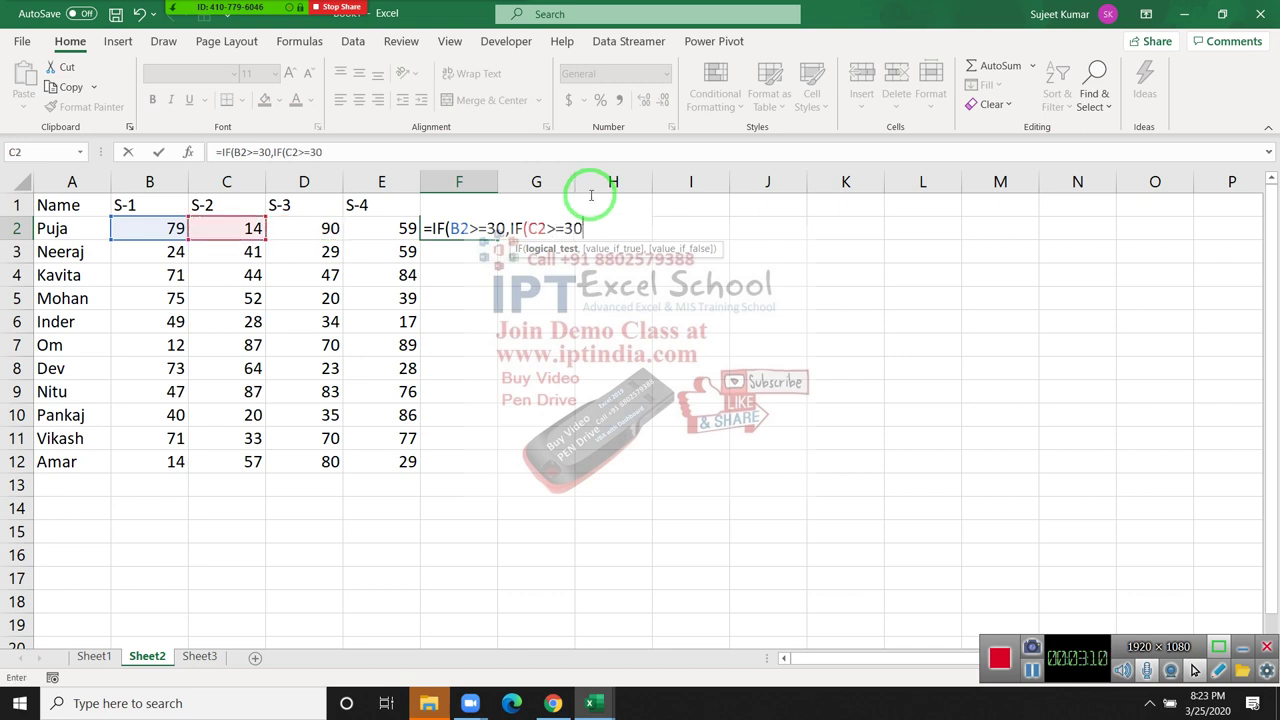
{"action": "type", "text": ",if("}
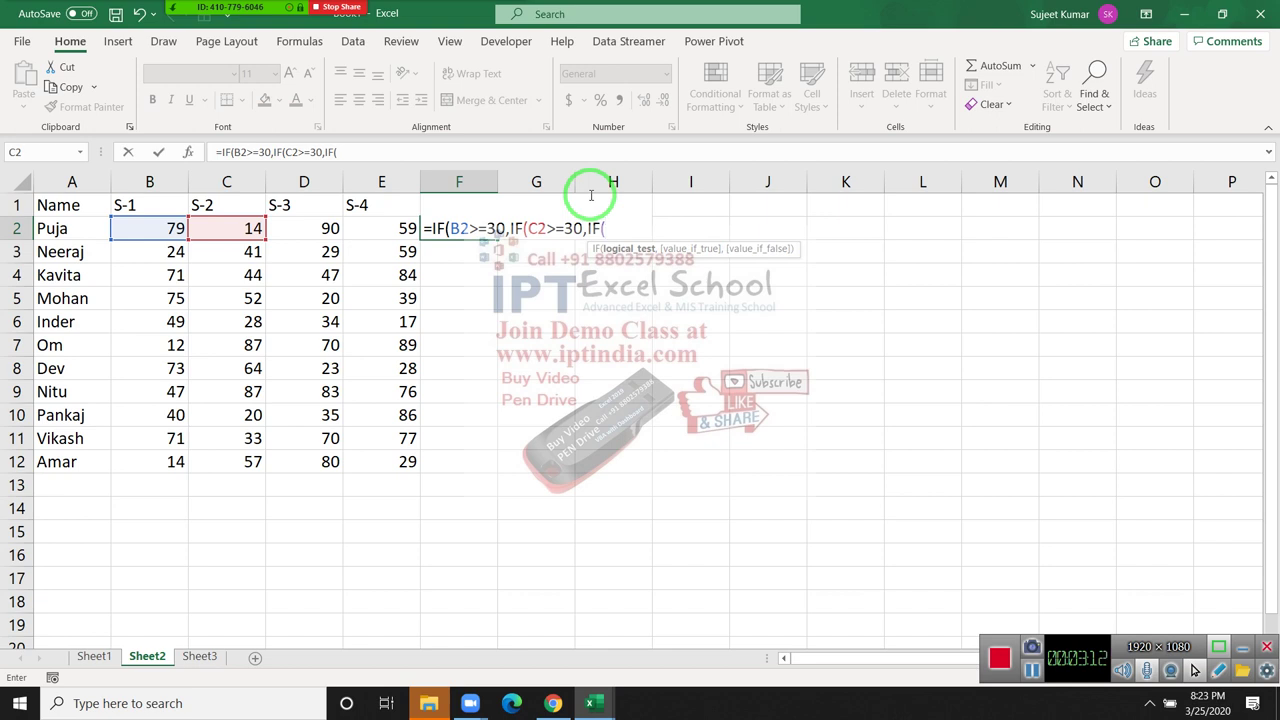
{"action": "key", "text": "Left"}
{"action": "key", "text": "Left"}
{"action": "type", "text": "<="}
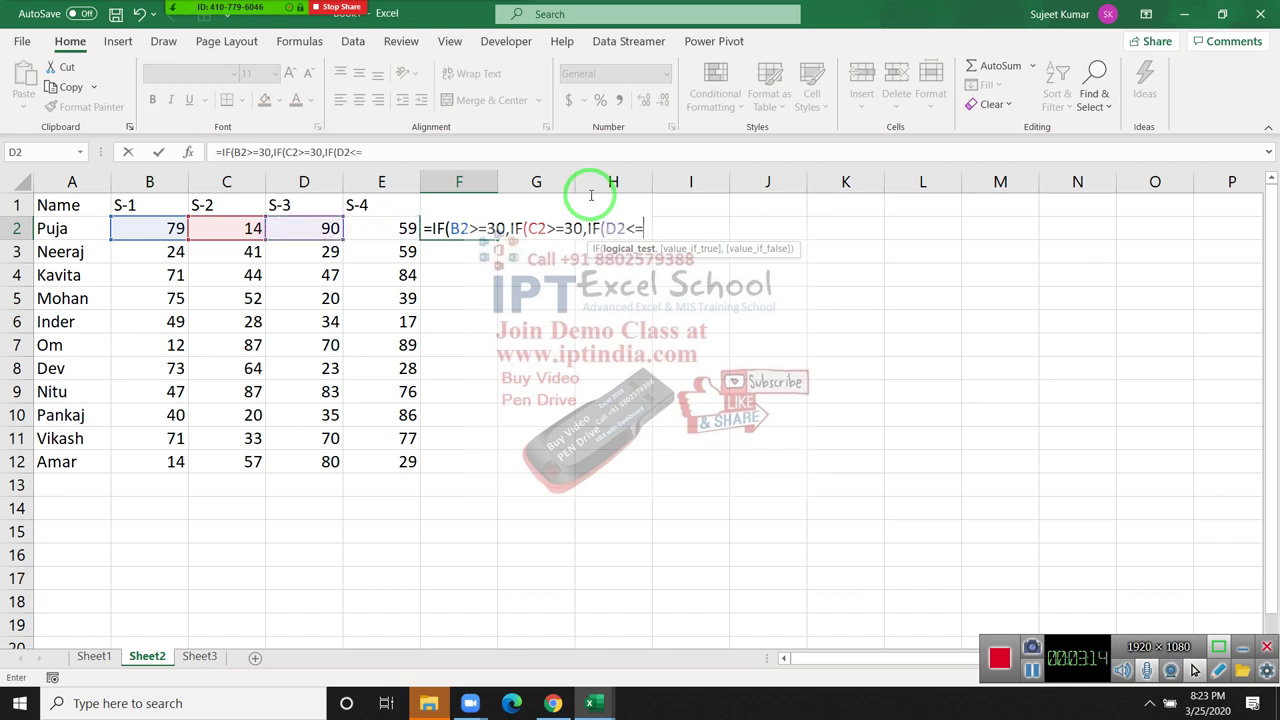
{"action": "type", "text": "30,"}
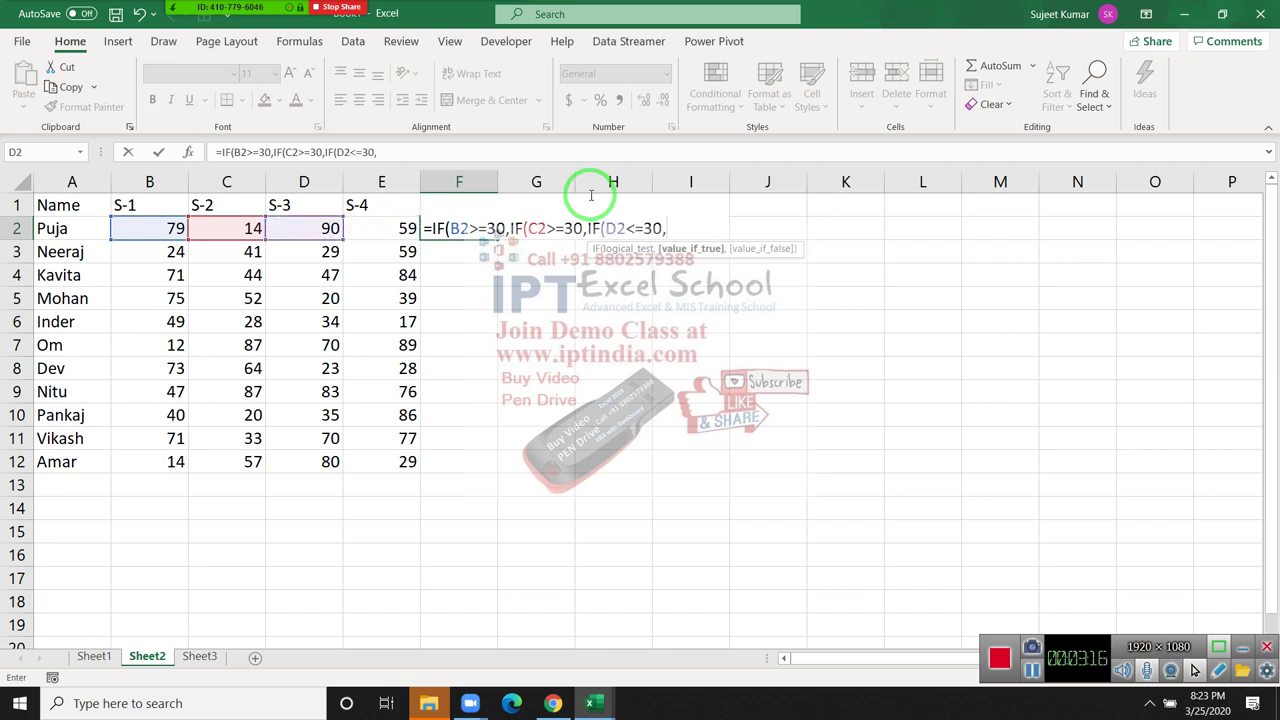
{"action": "type", "text": "if("}
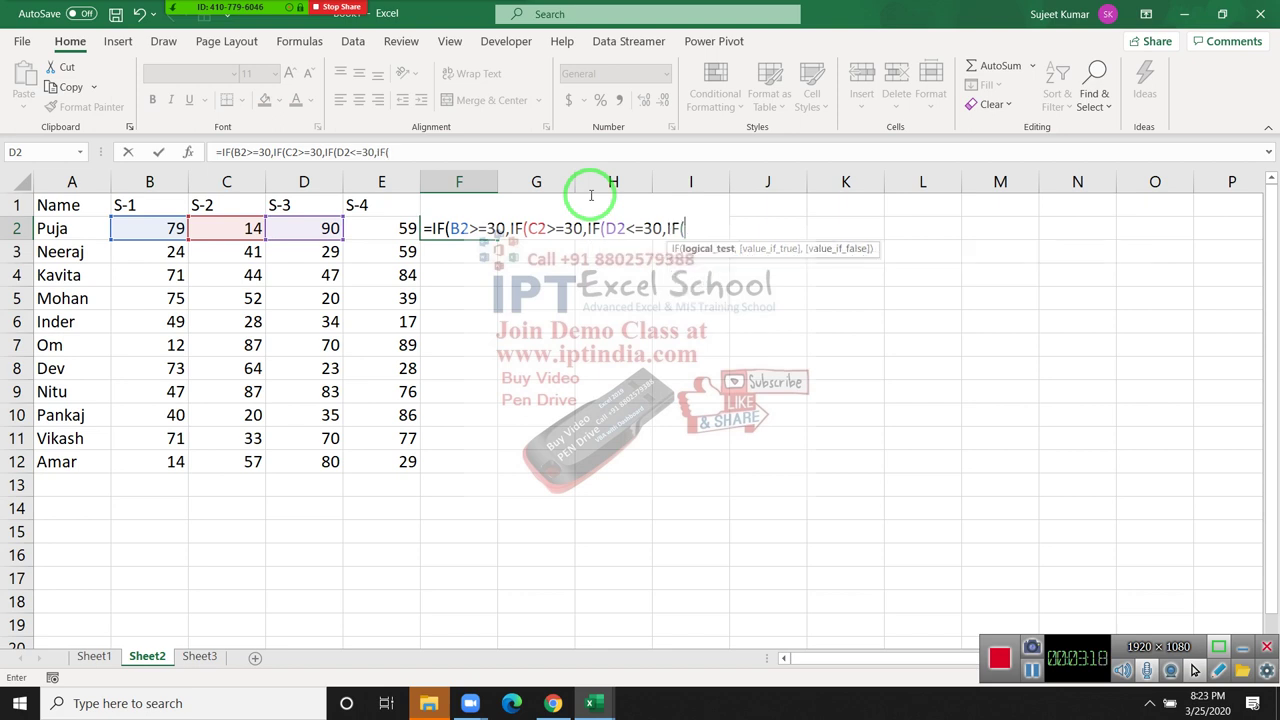
{"action": "key", "text": "Left"}
{"action": "type", "text": "="}
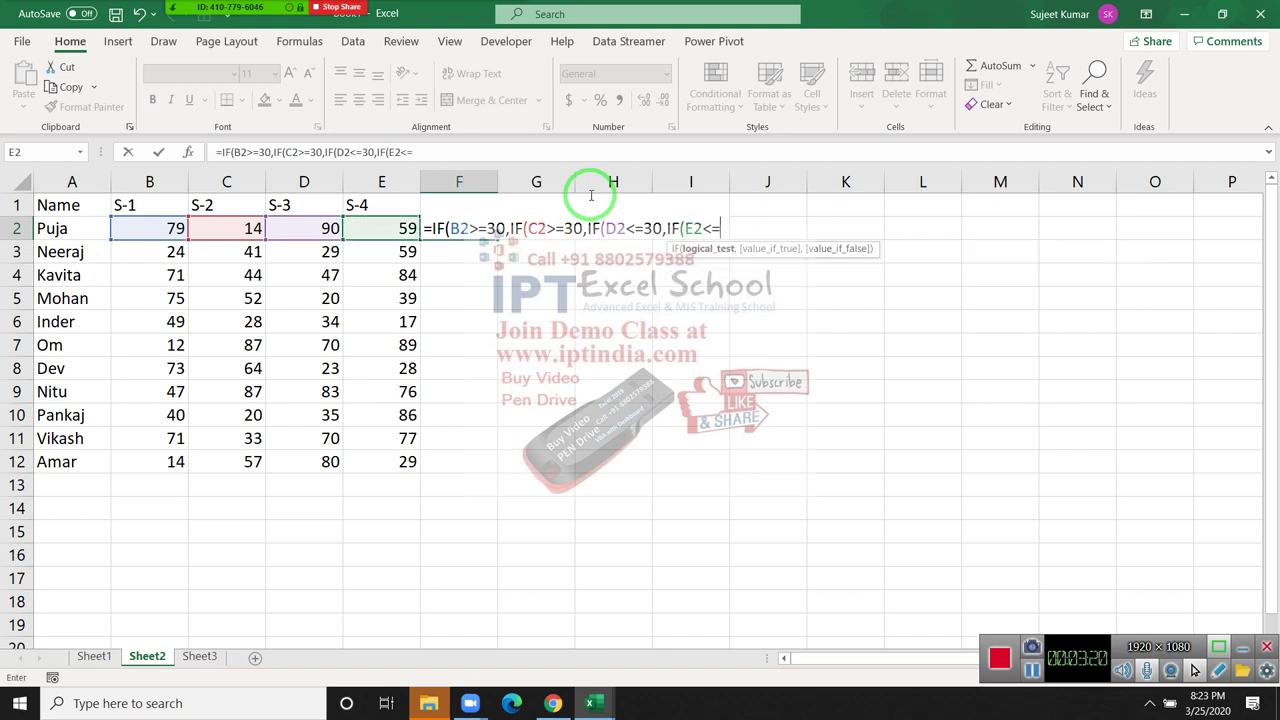
{"action": "type", "text": "30"}
{"action": "type", "text": ","}
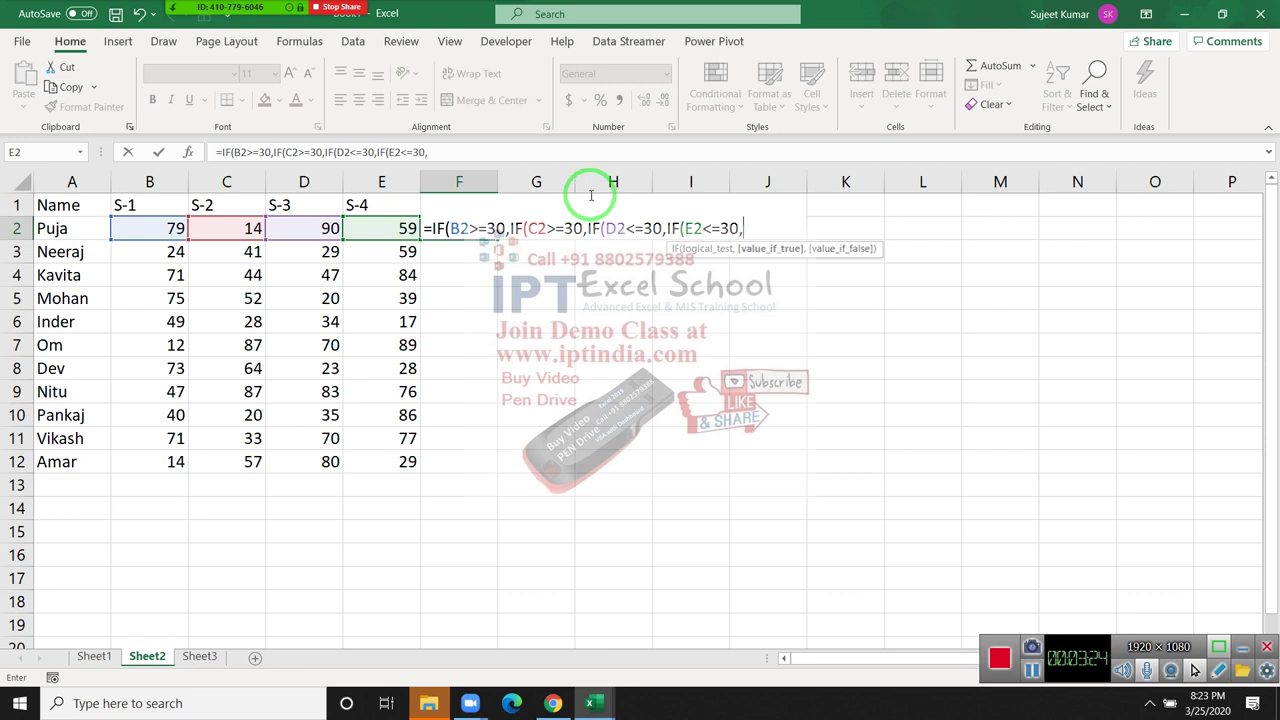
{"action": "type", "text": "\"Pass"}
{"action": "type", "text": "\""}
{"action": "type", "text": ",\""}
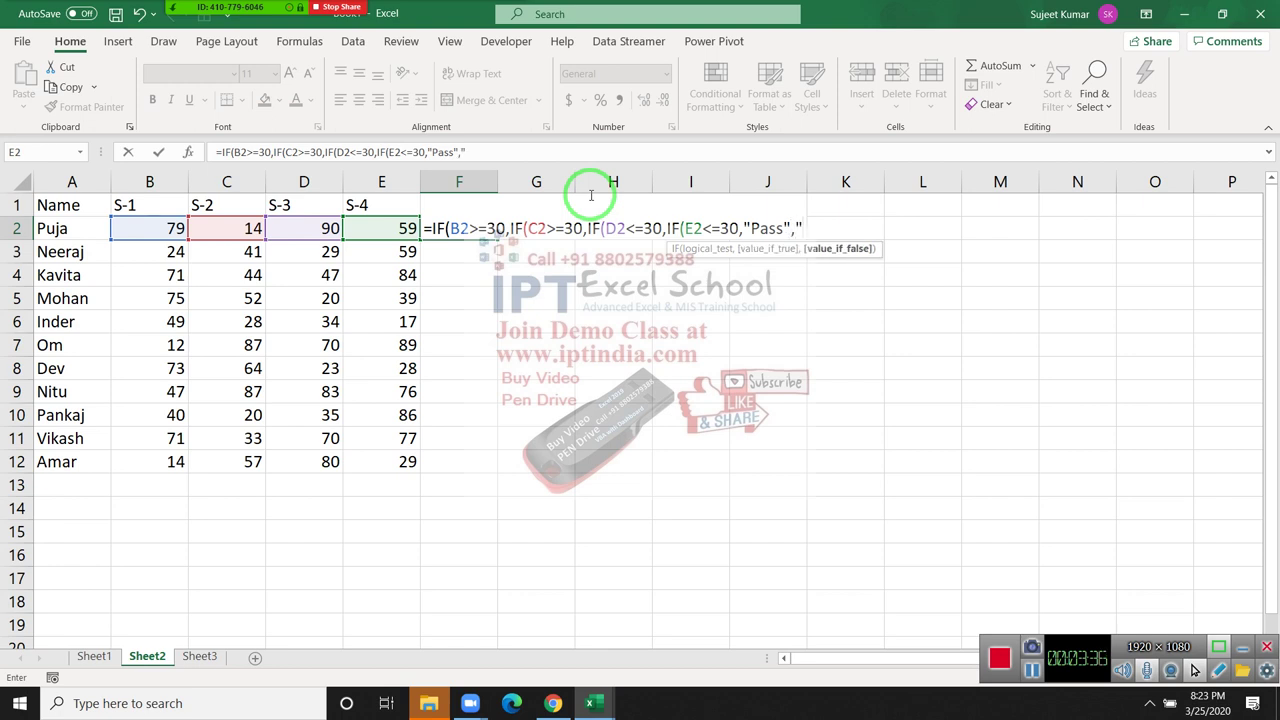
{"action": "type", "text": "S4 F"}
{"action": "type", "text": "ail\""}
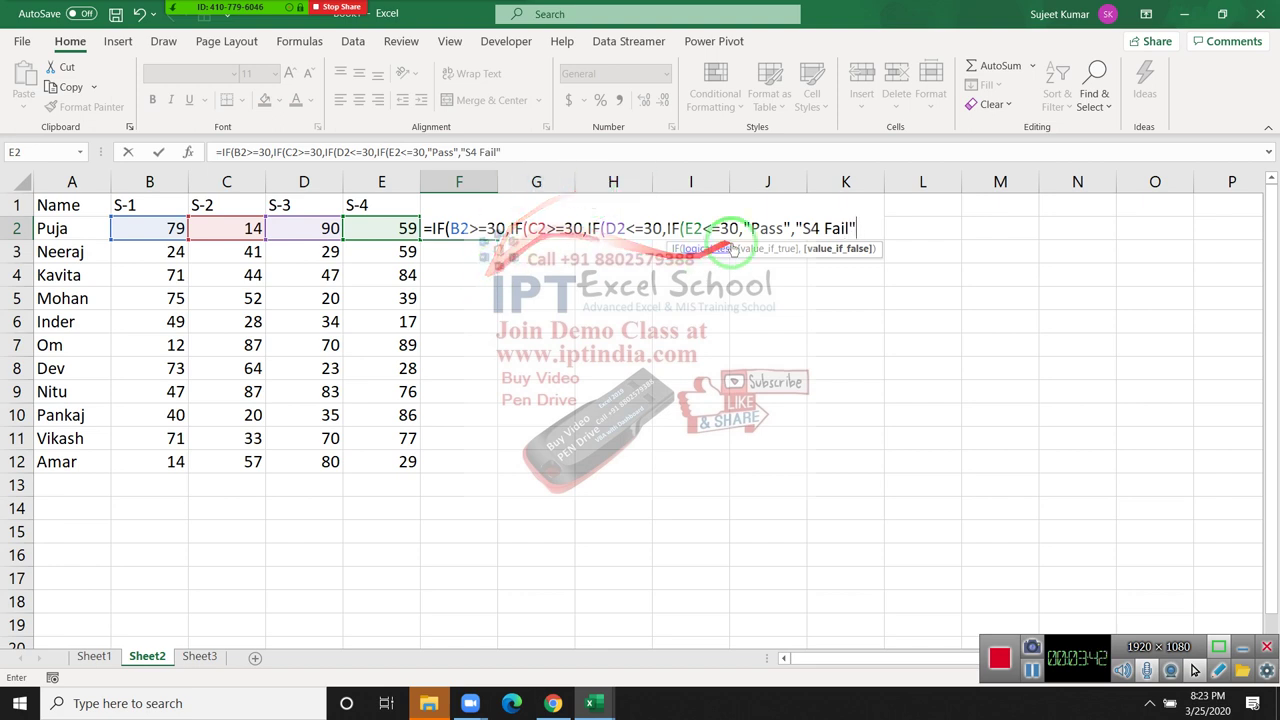
- Change the D2 and E2 tests in F2's formula to >=30 and close the innermost IF
{"action": "left_click", "coordinate": [478, 228]}
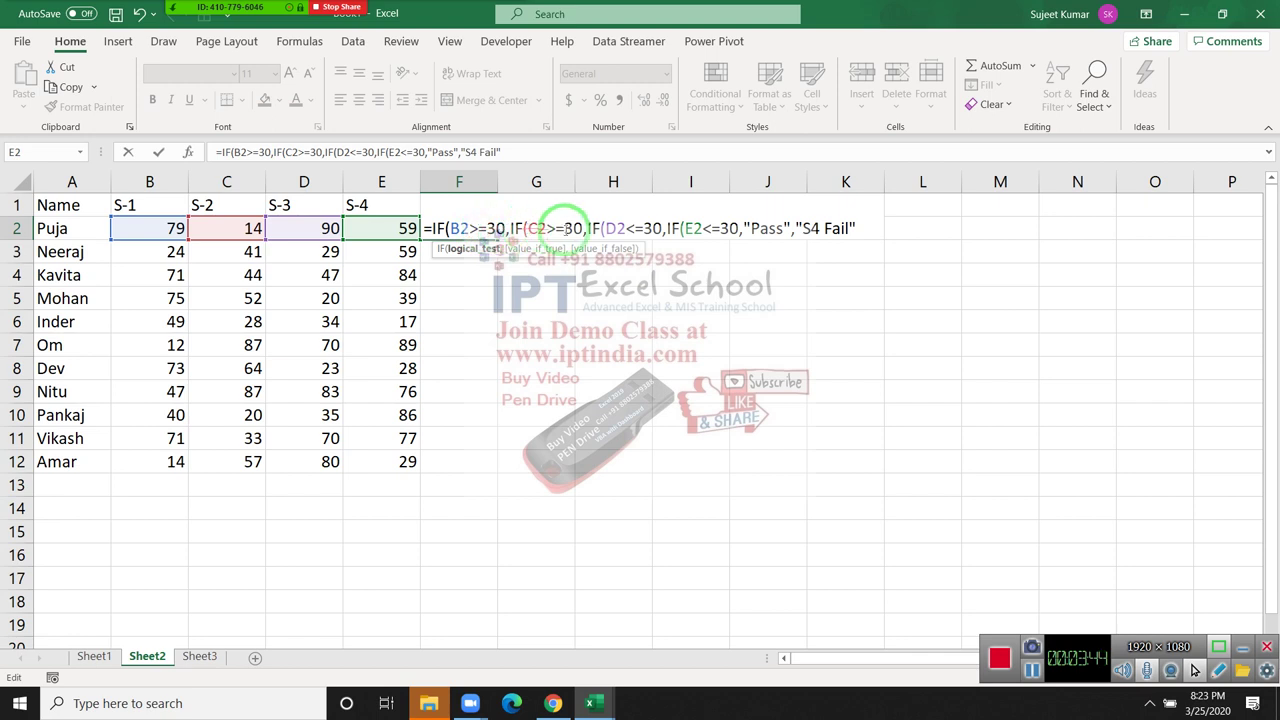
{"action": "left_click", "coordinate": [632, 228]}
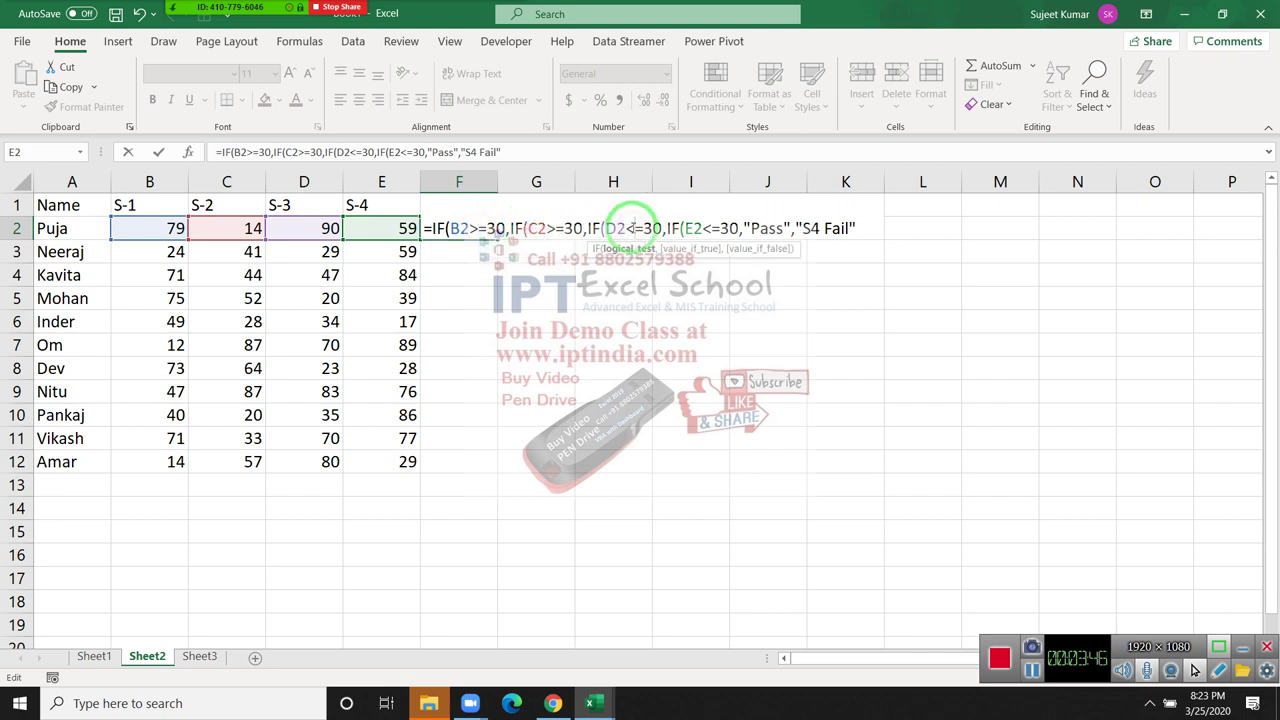
{"action": "key", "text": "BackSpace"}
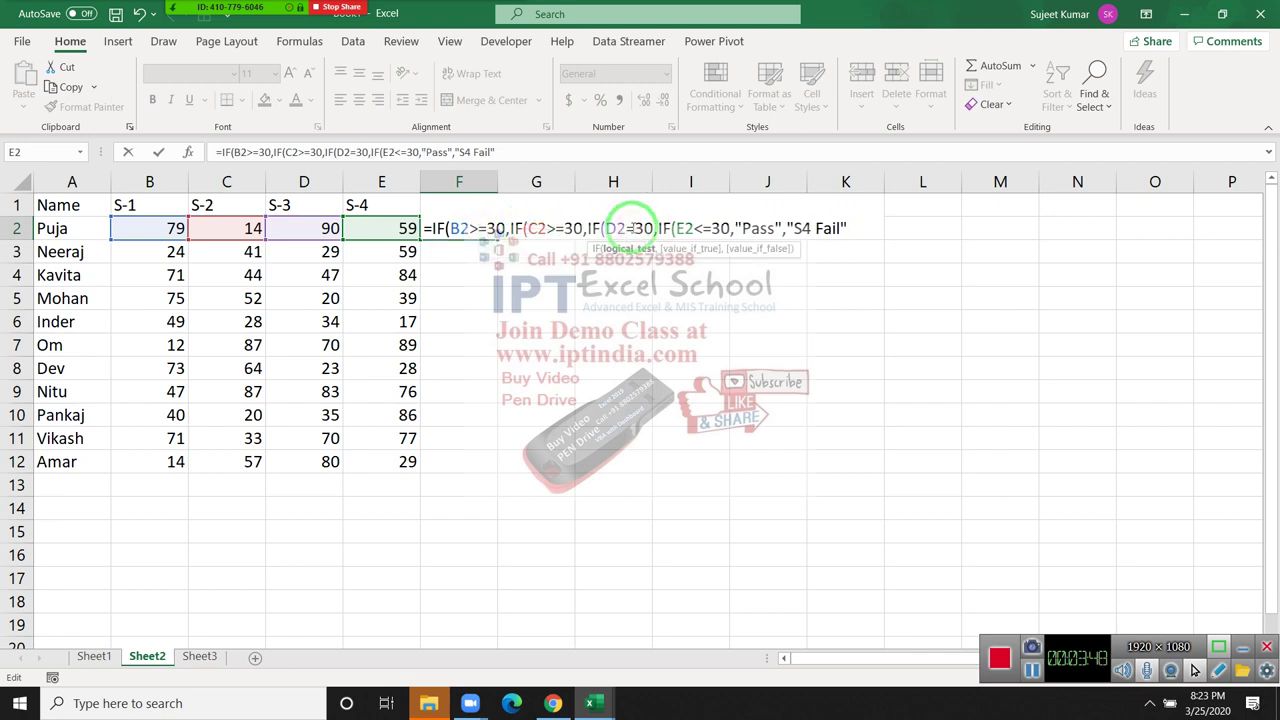
{"action": "type", "text": ">"}
{"action": "left_click", "coordinate": [708, 228]}
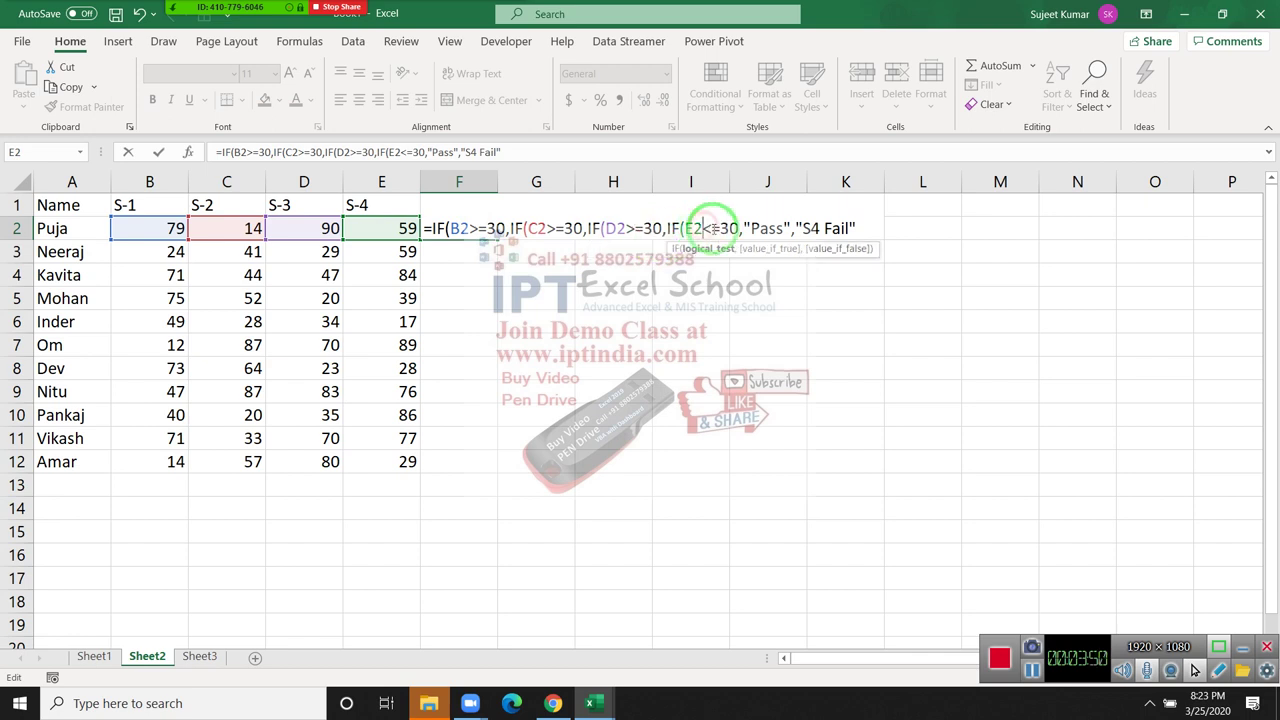
{"action": "key", "text": "BackSpace"}
{"action": "type", "text": ">"}
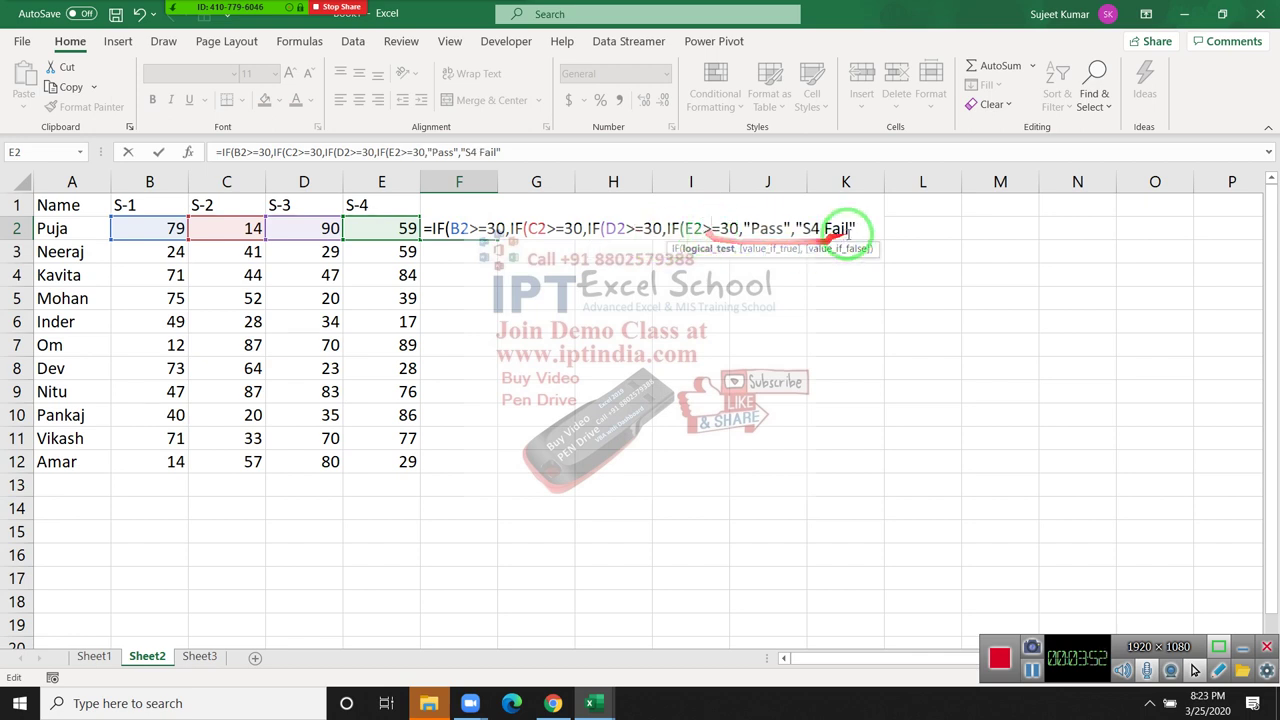
{"action": "left_click", "coordinate": [873, 228]}
{"action": "type", "text": ")"}
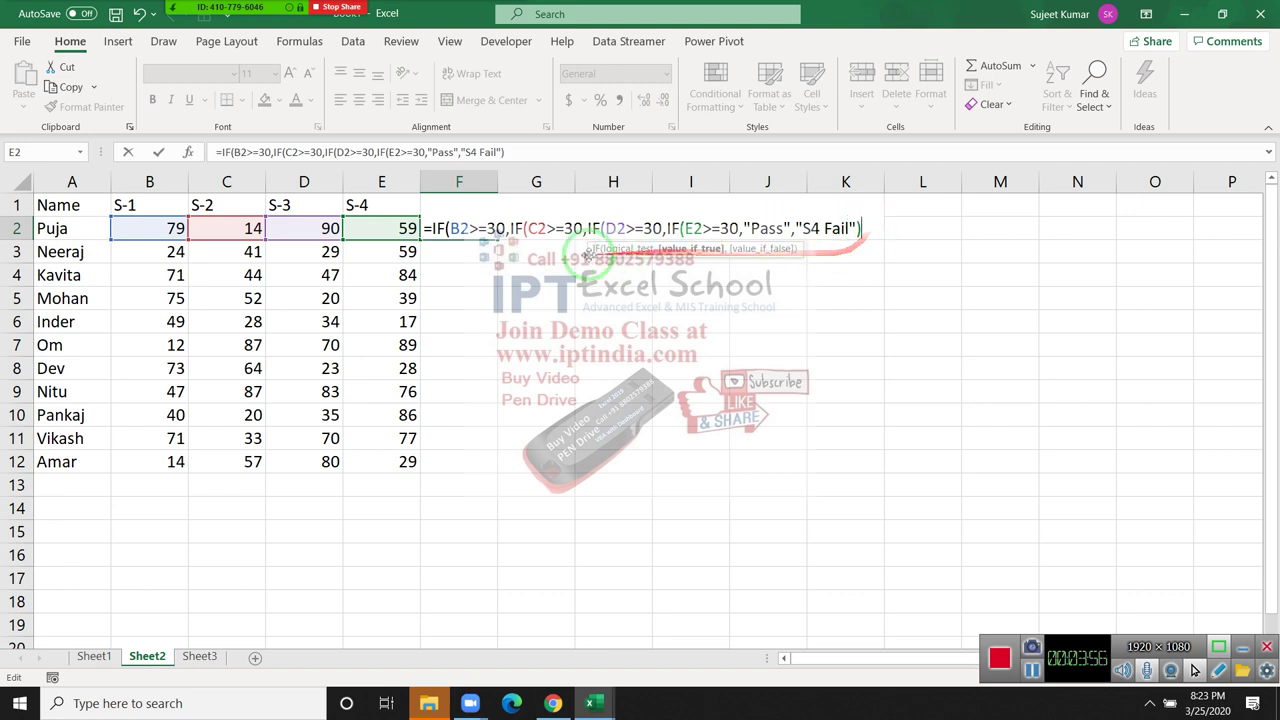
- Review each IF condition on B2, C2, D2 and E2 in the formula
{"action": "left_click", "coordinate": [455, 228]}
{"action": "left_click_drag", "start_coordinate": [455, 228], "coordinate": [506, 228]}
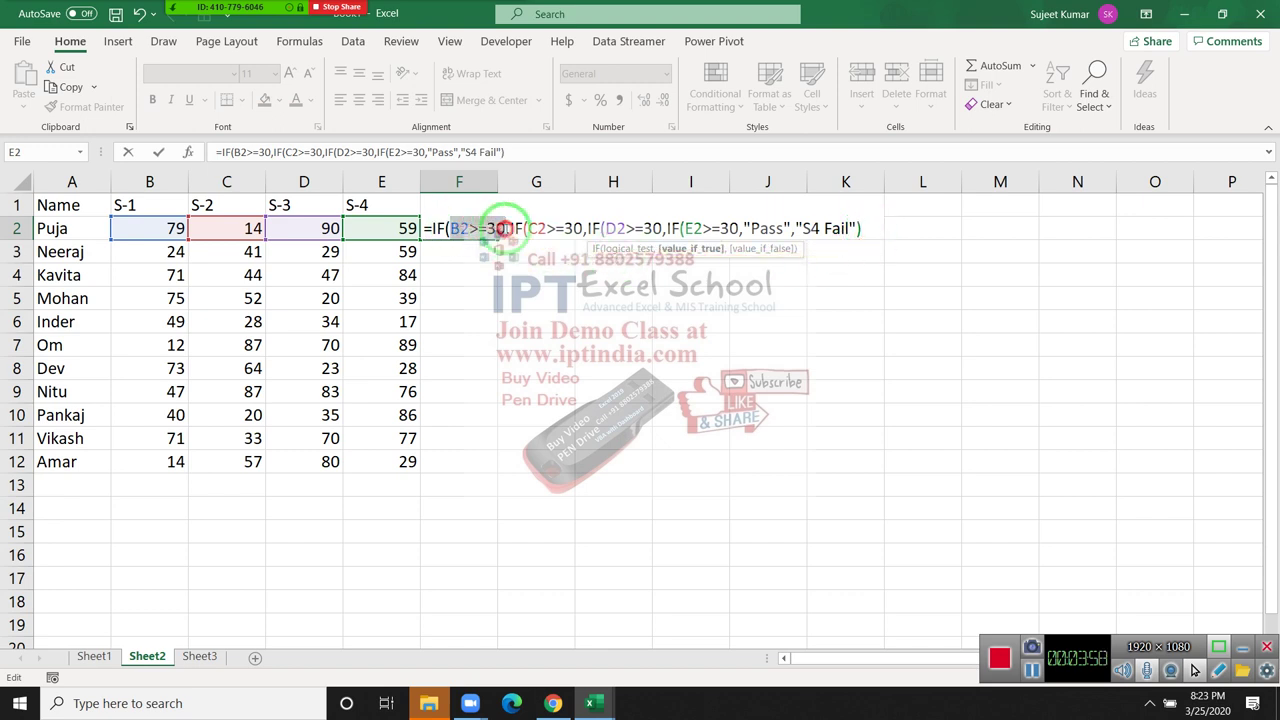
{"action": "left_click", "coordinate": [528, 228]}
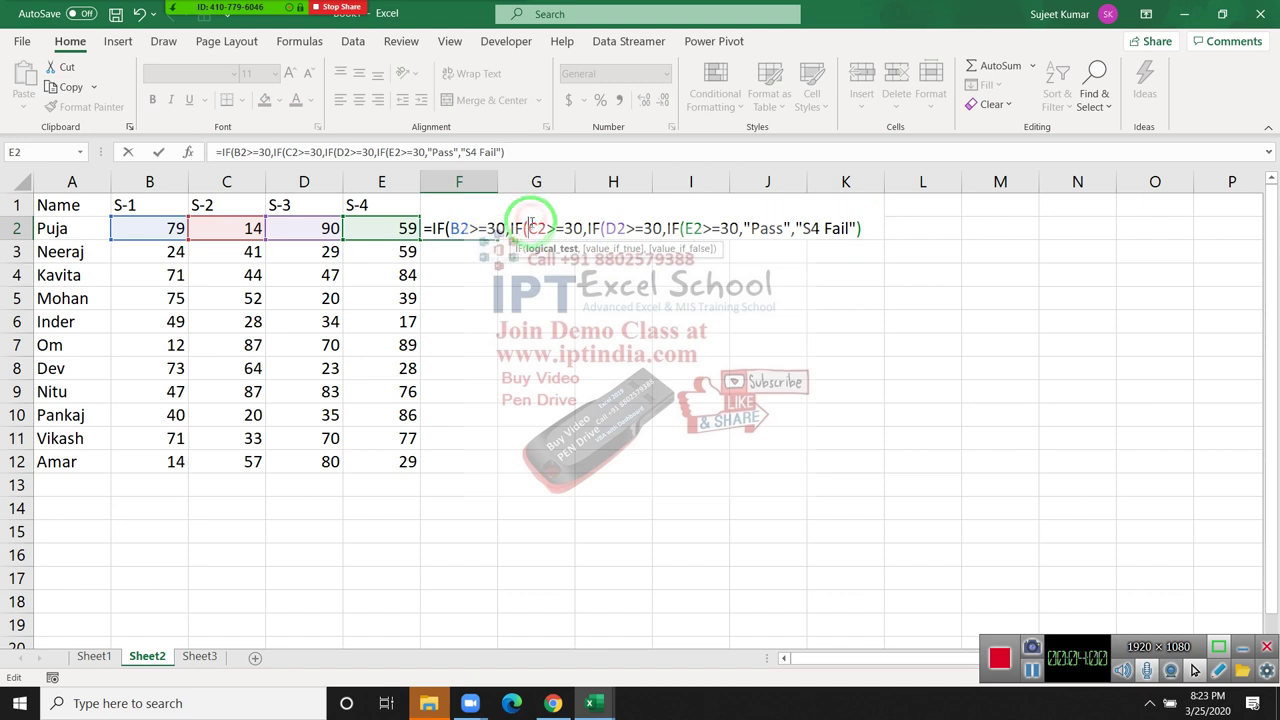
{"action": "left_click", "coordinate": [607, 228]}
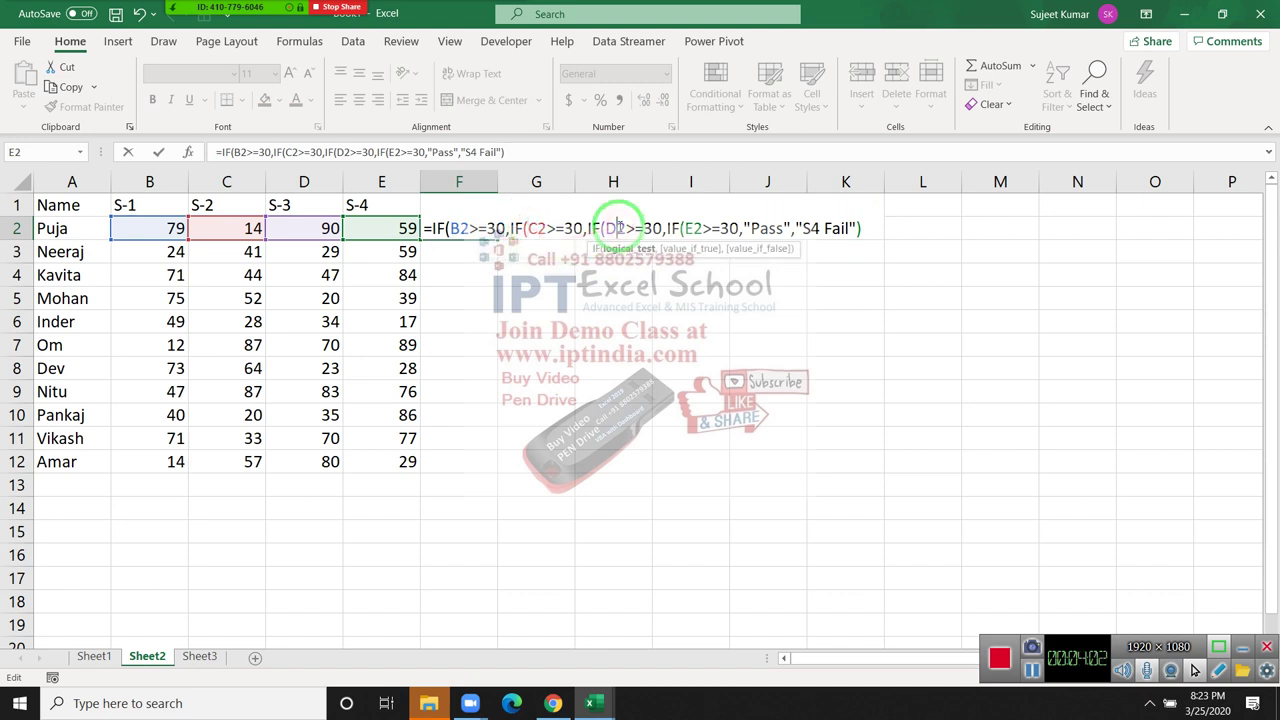
{"action": "left_click", "coordinate": [690, 228]}
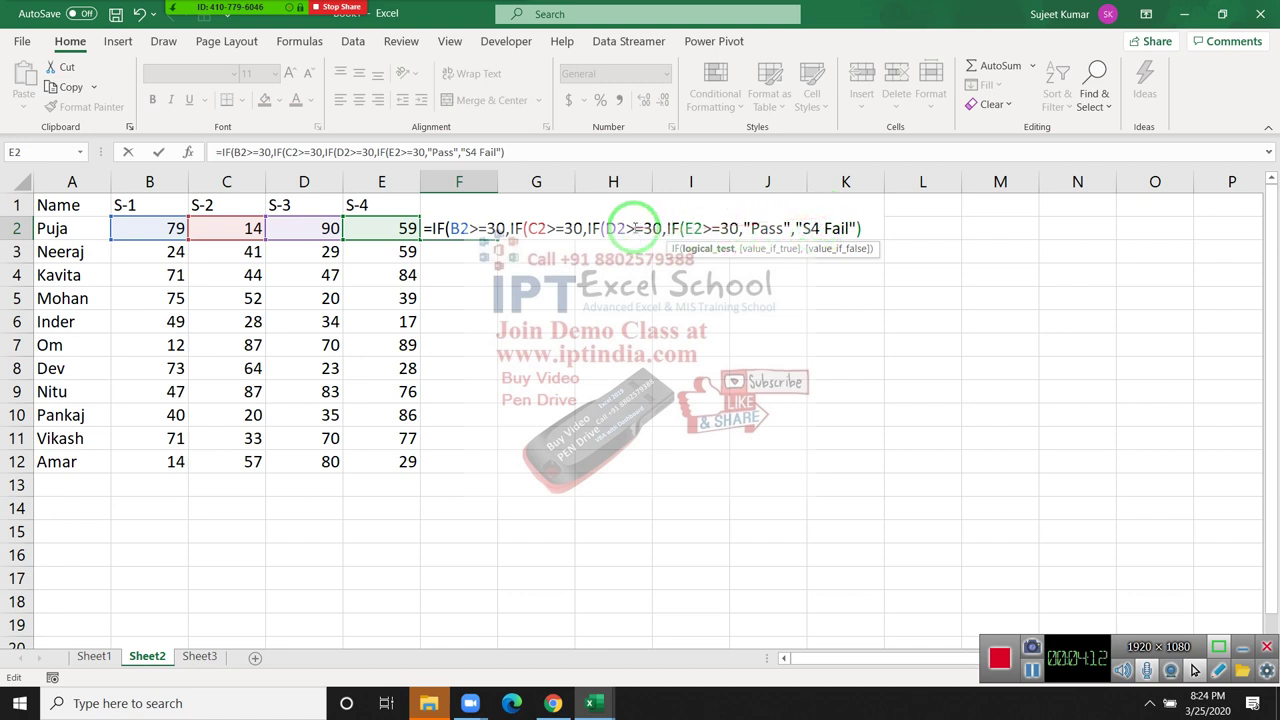
- Append "S3 Fail" and "S 2 Fail" false values to F2's formula, declining the suggested correction
{"action": "left_click", "coordinate": [860, 229]}
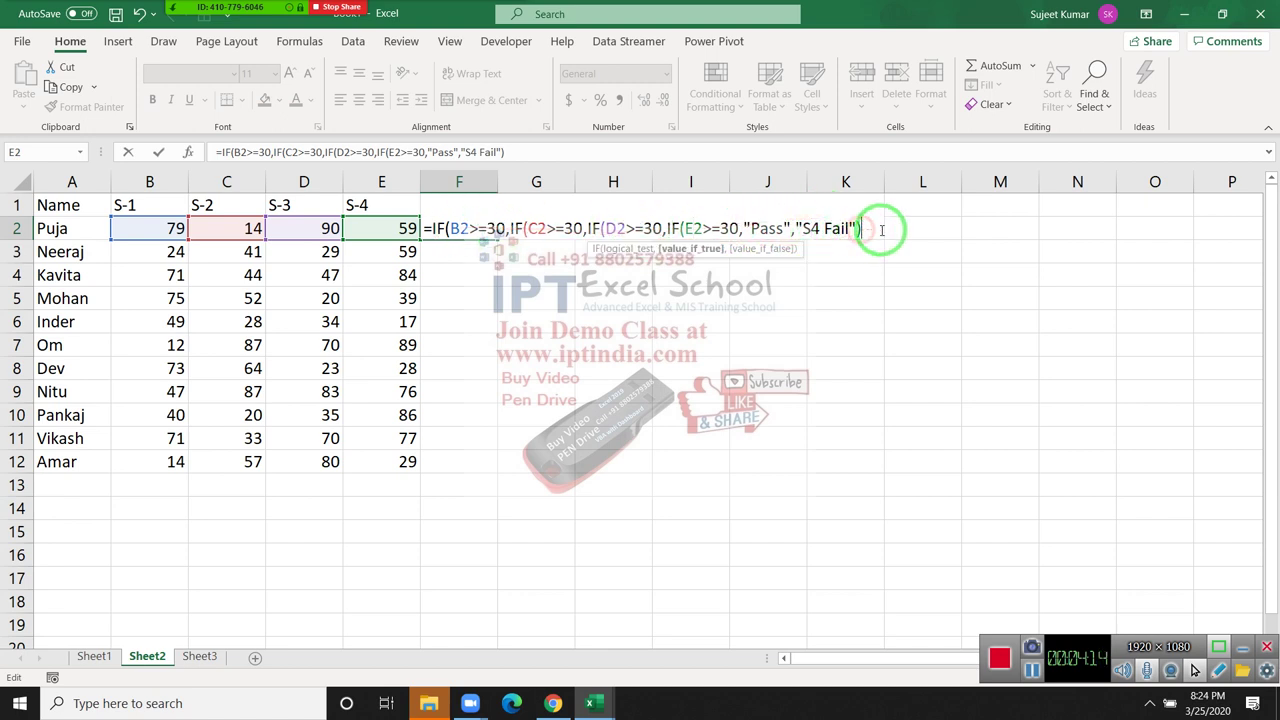
{"action": "type", "text": "),"}
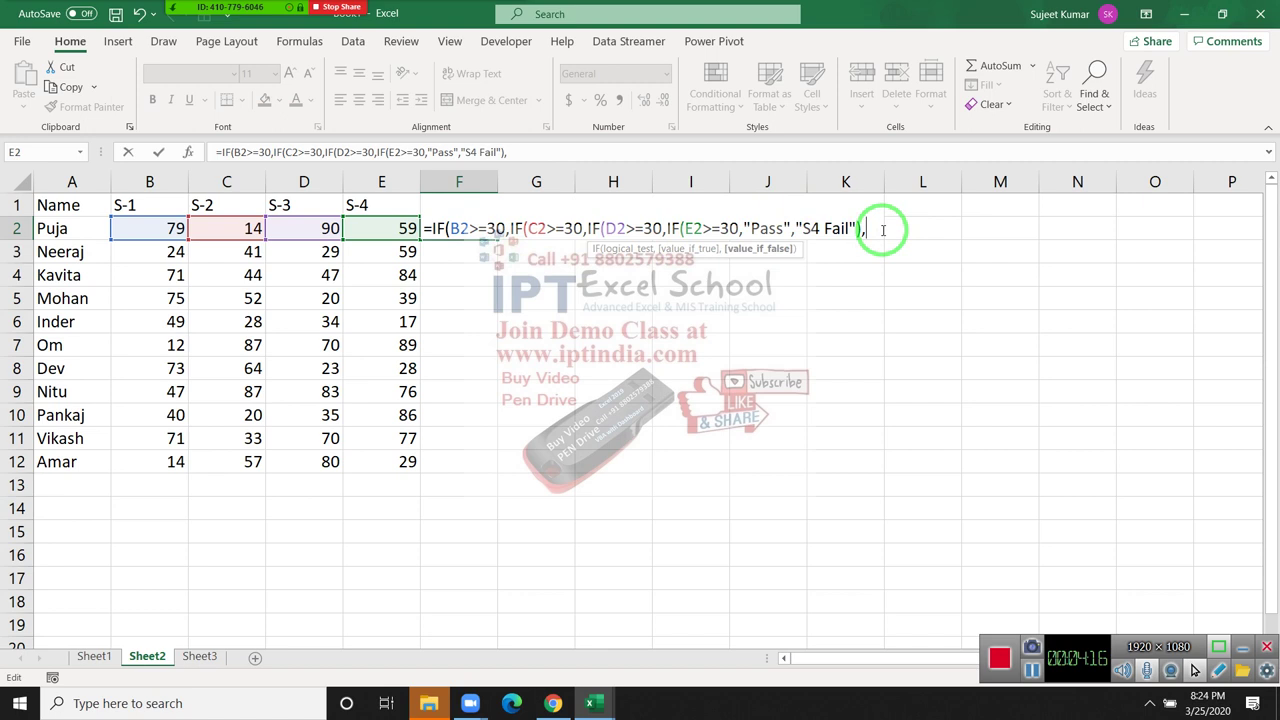
{"action": "type", "text": "\"S3 "}
{"action": "type", "text": "Fail"}
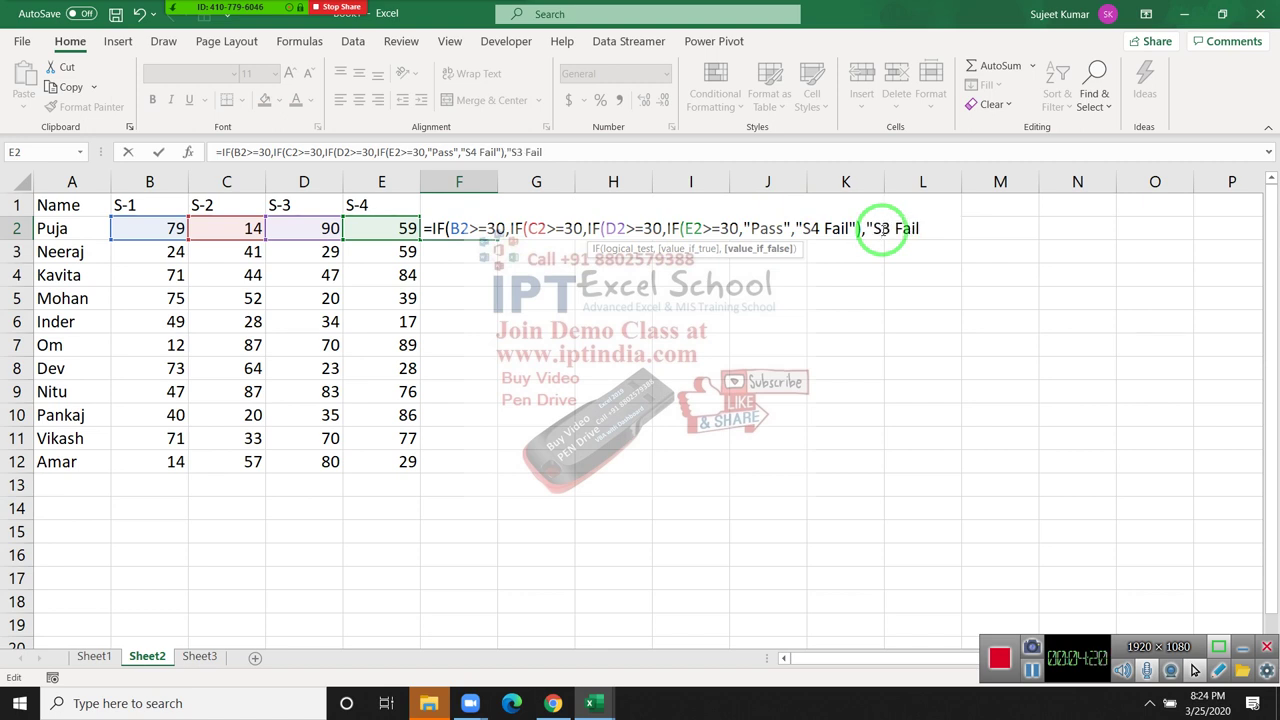
{"action": "type", "text": "\","}
{"action": "key", "text": "BackSpace"}
{"action": "type", "text": "),\""}
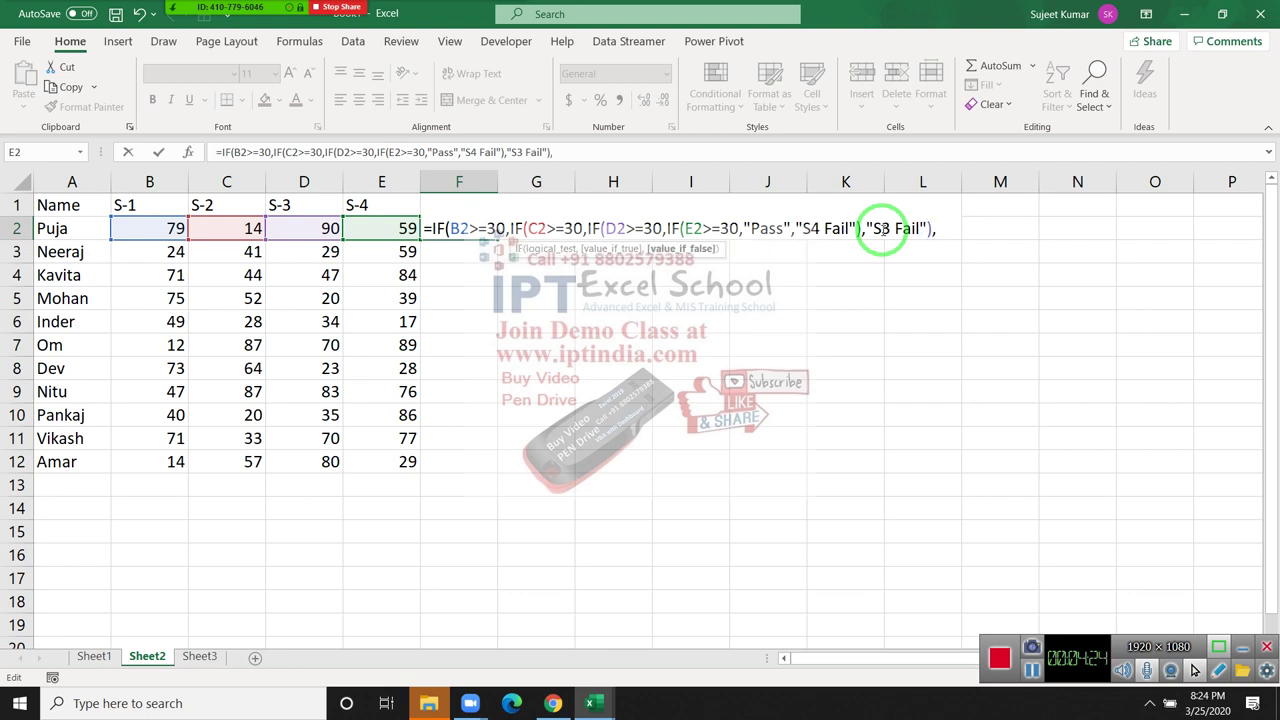
{"action": "type", "text": "S"}
{"action": "key", "text": "BackSpace"}
{"action": "type", "text": "\""}
{"action": "type", "text": "S"}
{"action": "type", "text": " 2 Fa"}
{"action": "type", "text": "il\""}
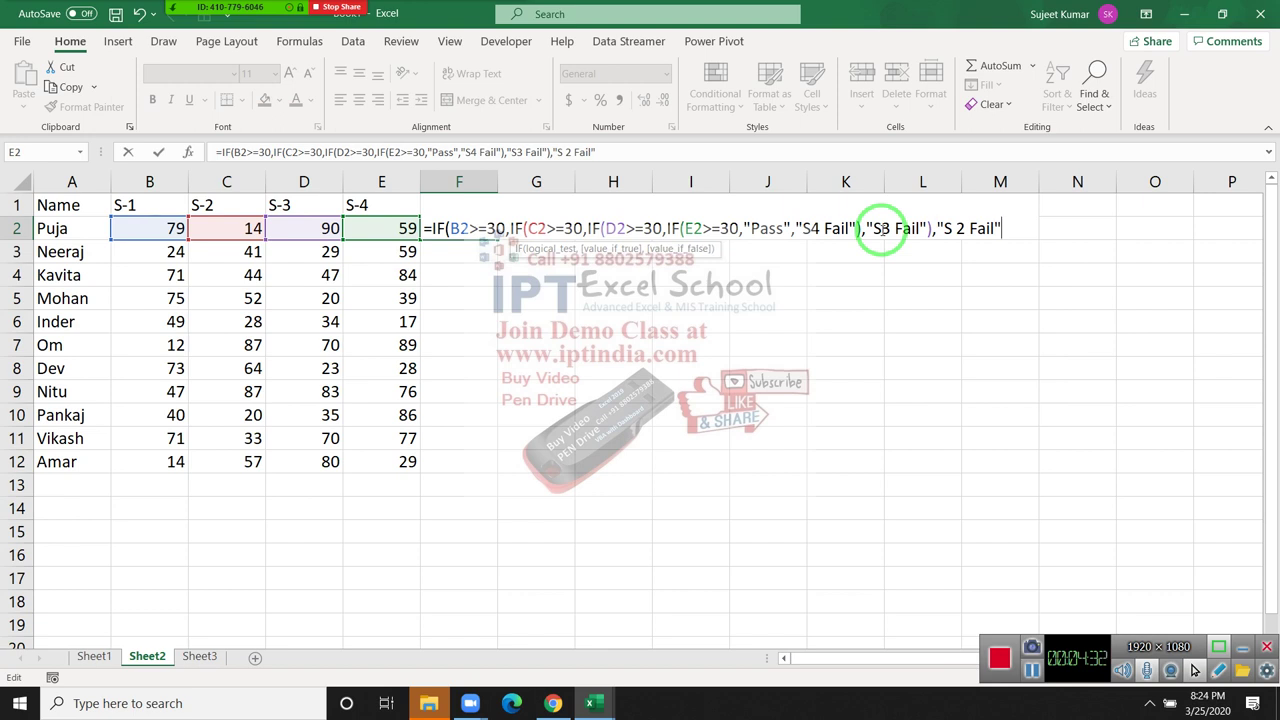
{"action": "key", "text": "Return"}
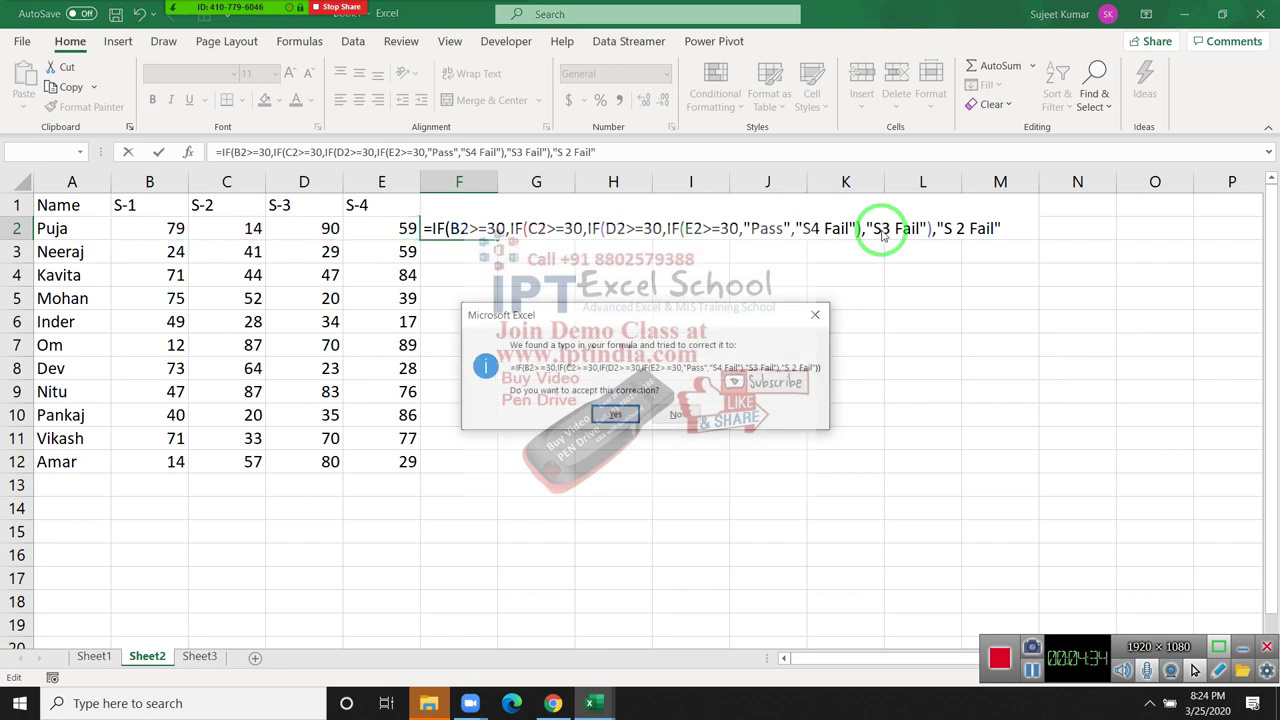
{"action": "key", "text": "n"}
{"action": "key", "text": "Return"}
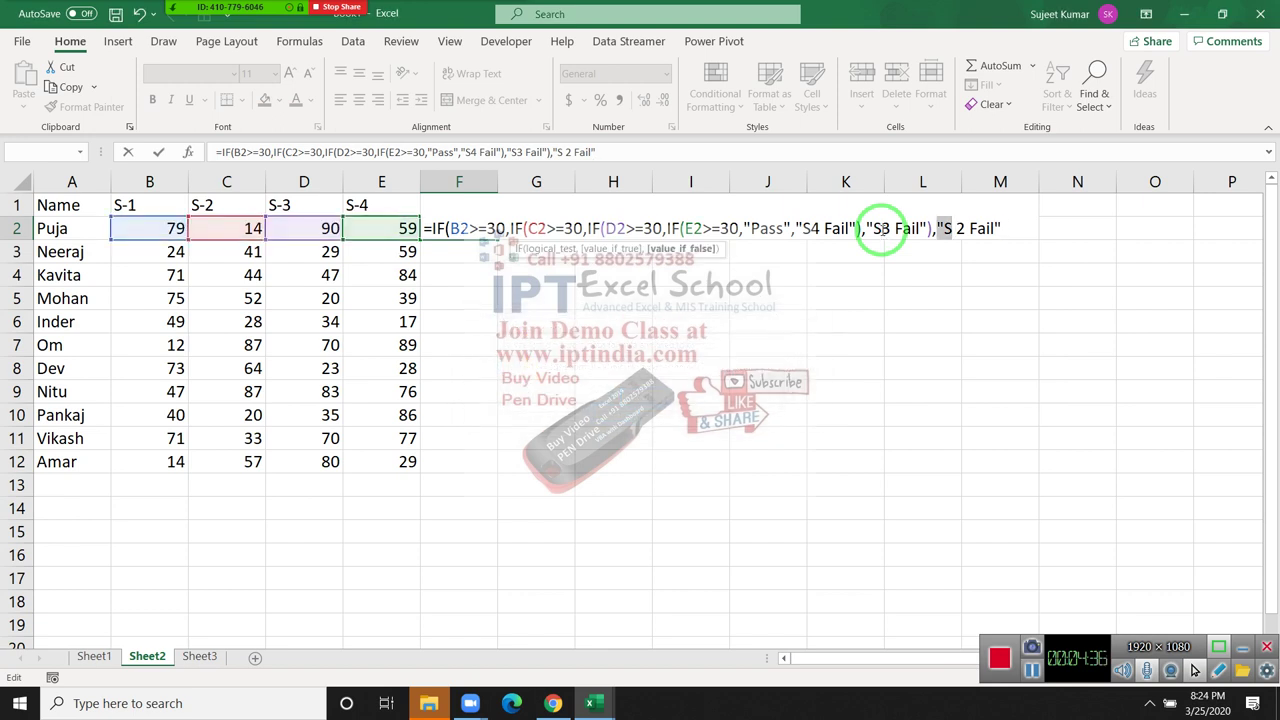
- Finish with "S1 Fail" as the outermost false value and commit F2's formula
{"action": "key", "text": "Right"}
{"action": "key", "text": "Right"}
{"action": "key", "text": "Right"}
{"action": "key", "text": "Right"}
{"action": "key", "text": "Right"}
{"action": "key", "text": "Right"}
{"action": "key", "text": "Right"}
{"action": "type", "text": ")"}
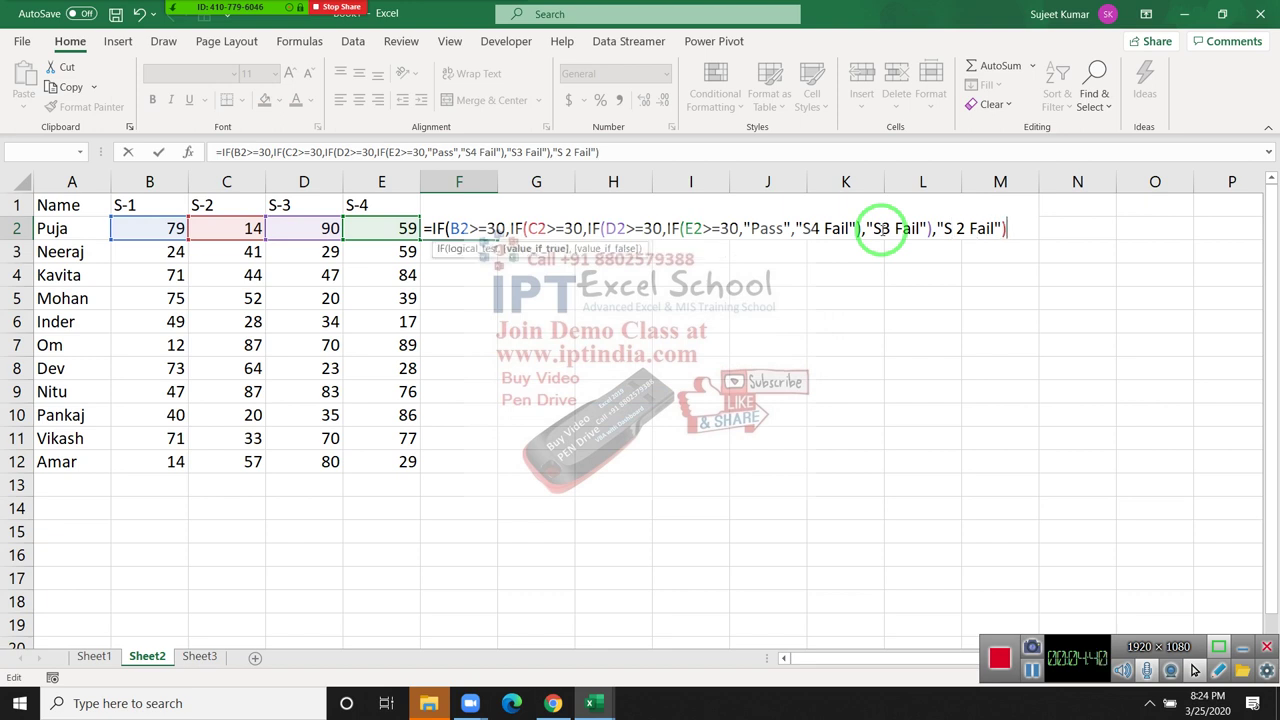
{"action": "type", "text": ",\""}
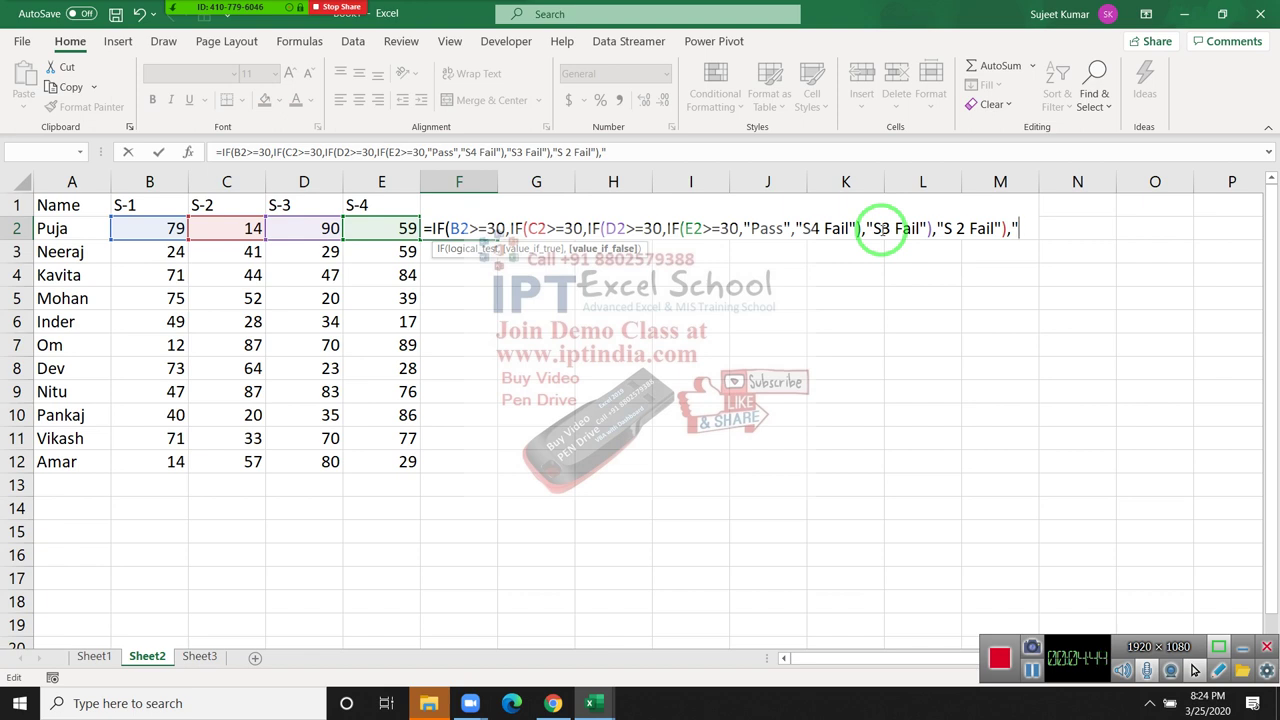
{"action": "type", "text": "S1"}
{"action": "type", "text": " FAil"}
{"action": "key", "text": "BackSpace"}
{"action": "key", "text": "BackSpace"}
{"action": "key", "text": "BackSpace"}
{"action": "type", "text": "ail"}
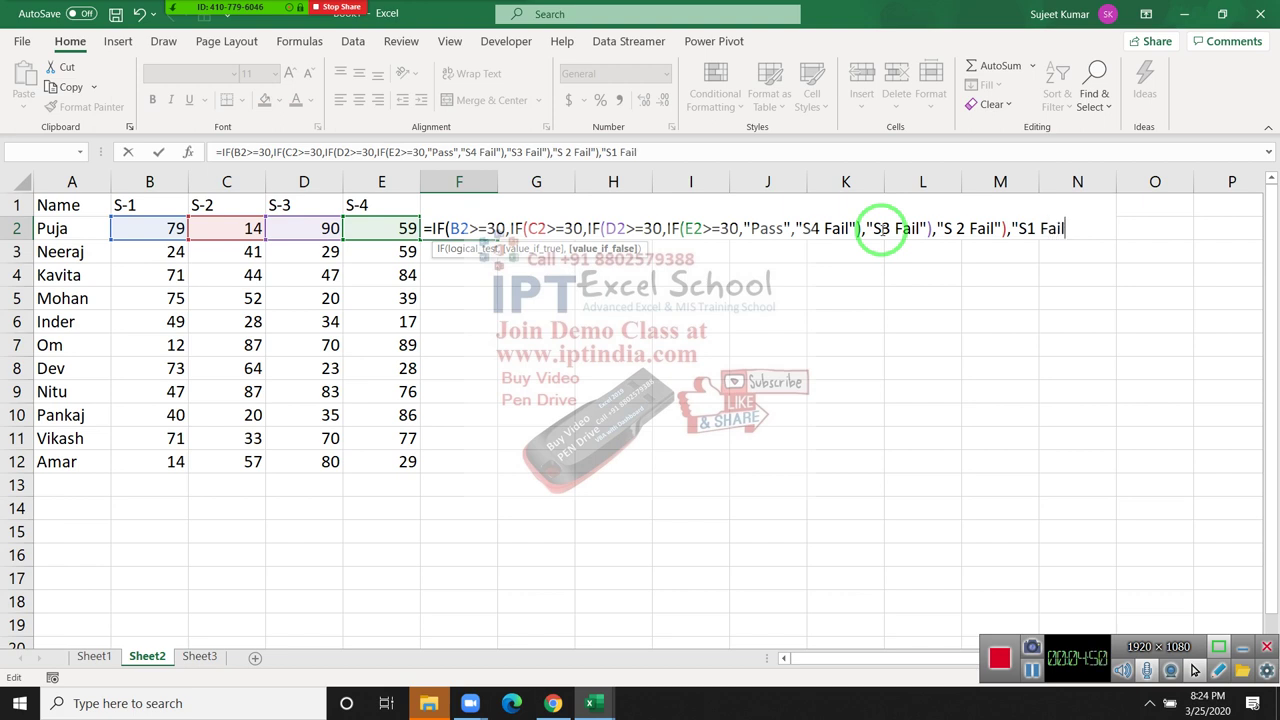
{"action": "type", "text": "\")"}
{"action": "key", "text": "ctrl+Return"}
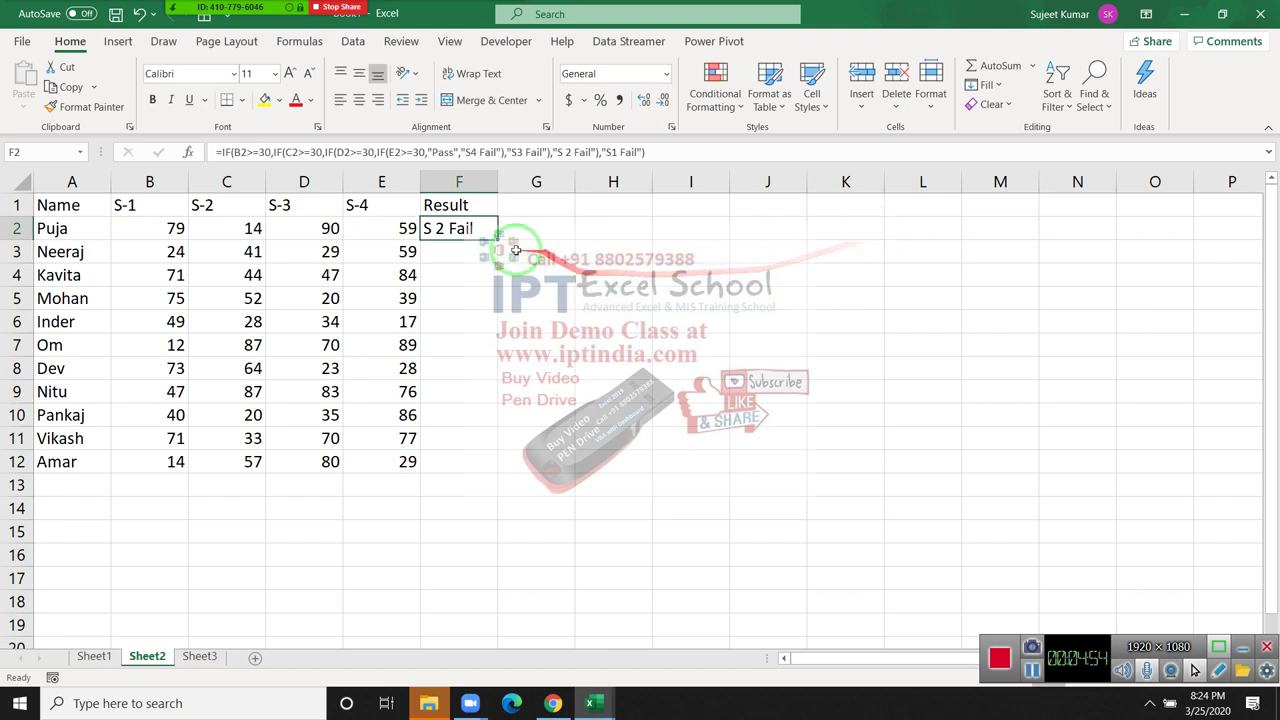
- Copy F2's Result formula down to F12, then review F2's formula
{"action": "double_click", "coordinate": [497, 240]}
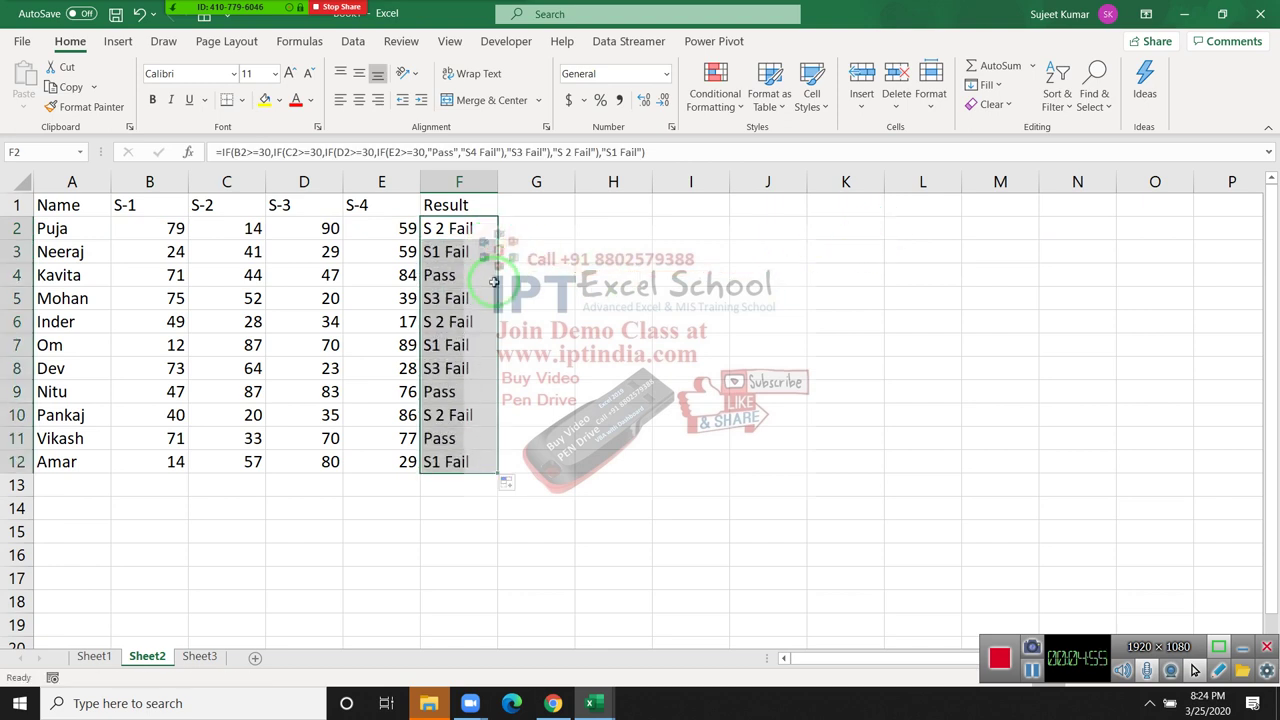
{"action": "double_click", "coordinate": [468, 228]}
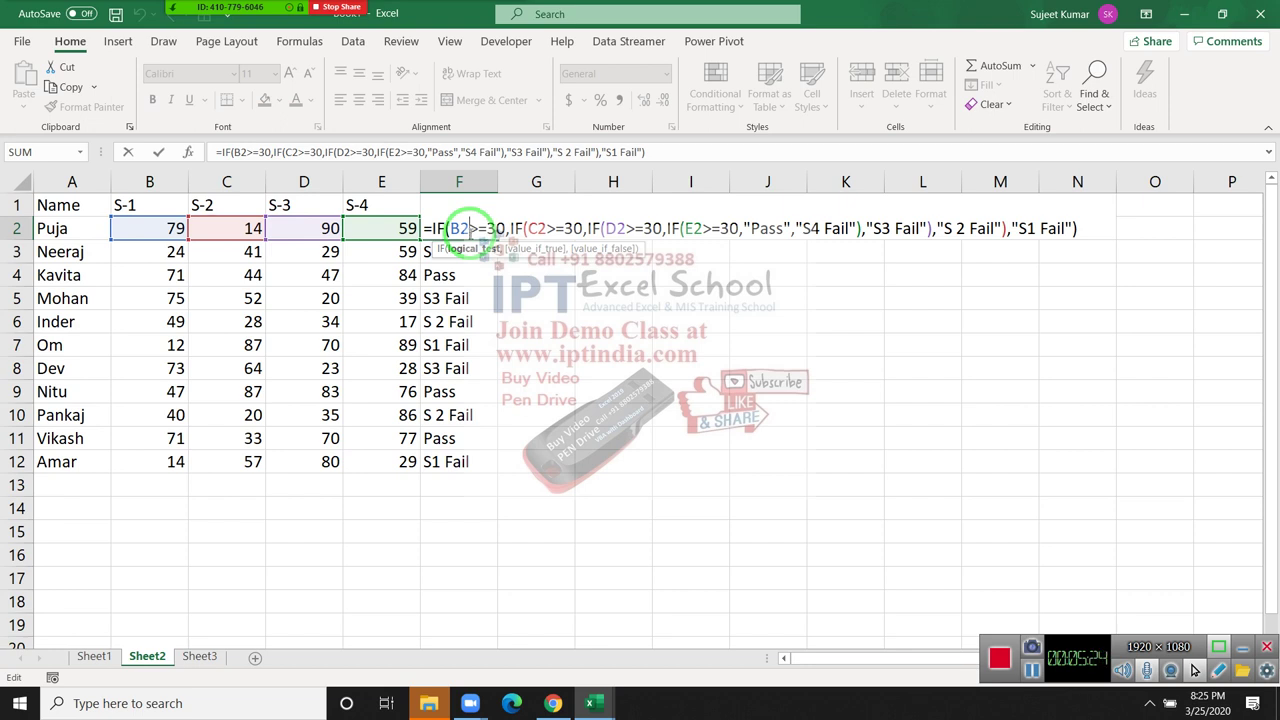
{"action": "key", "text": "Return"}
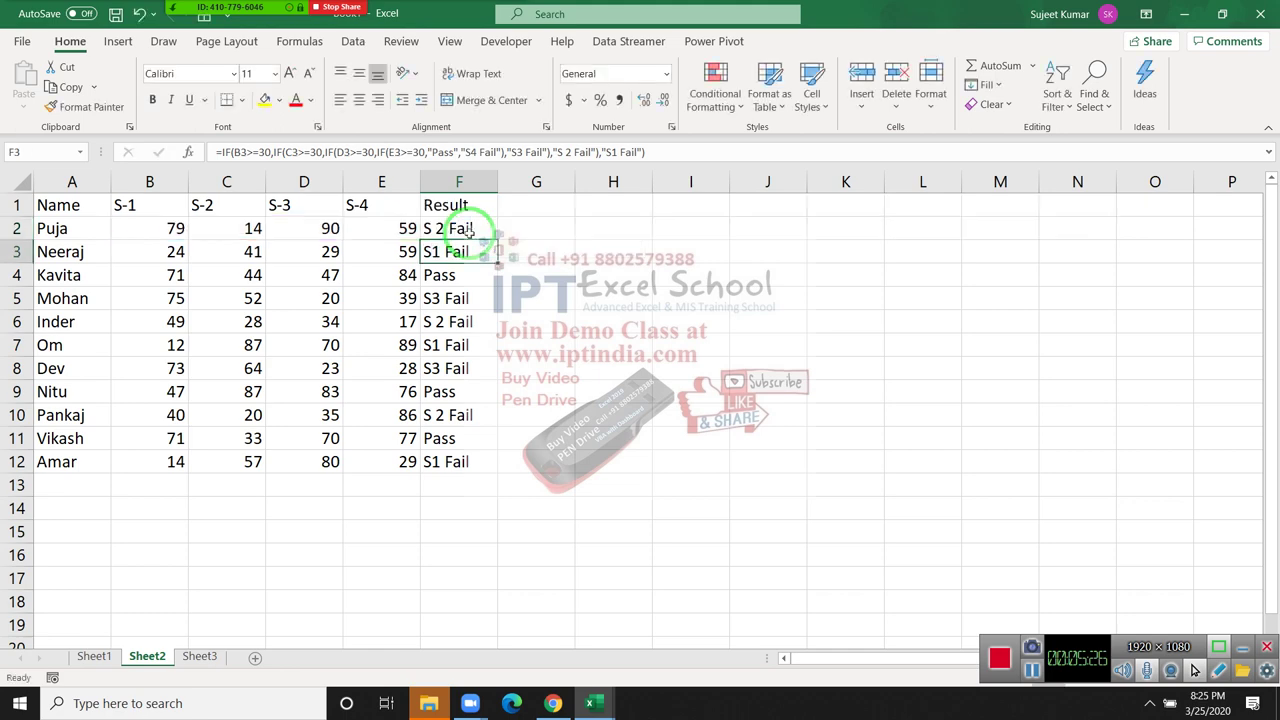
- Label cell A16 with ID to start the document-check table
{"action": "scroll", "coordinate": [160, 385], "scroll_direction": "down", "scroll_amount": 2}
{"action": "left_click", "coordinate": [85, 418]}
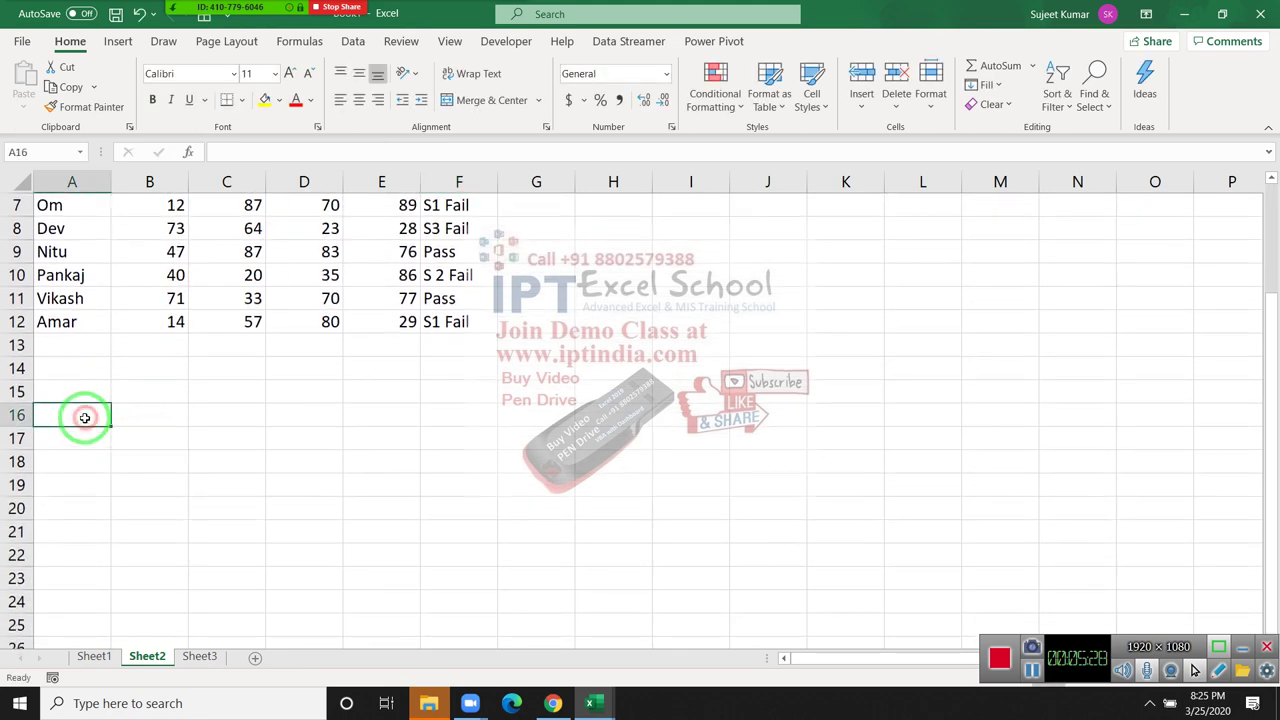
{"action": "type", "text": "ID"}
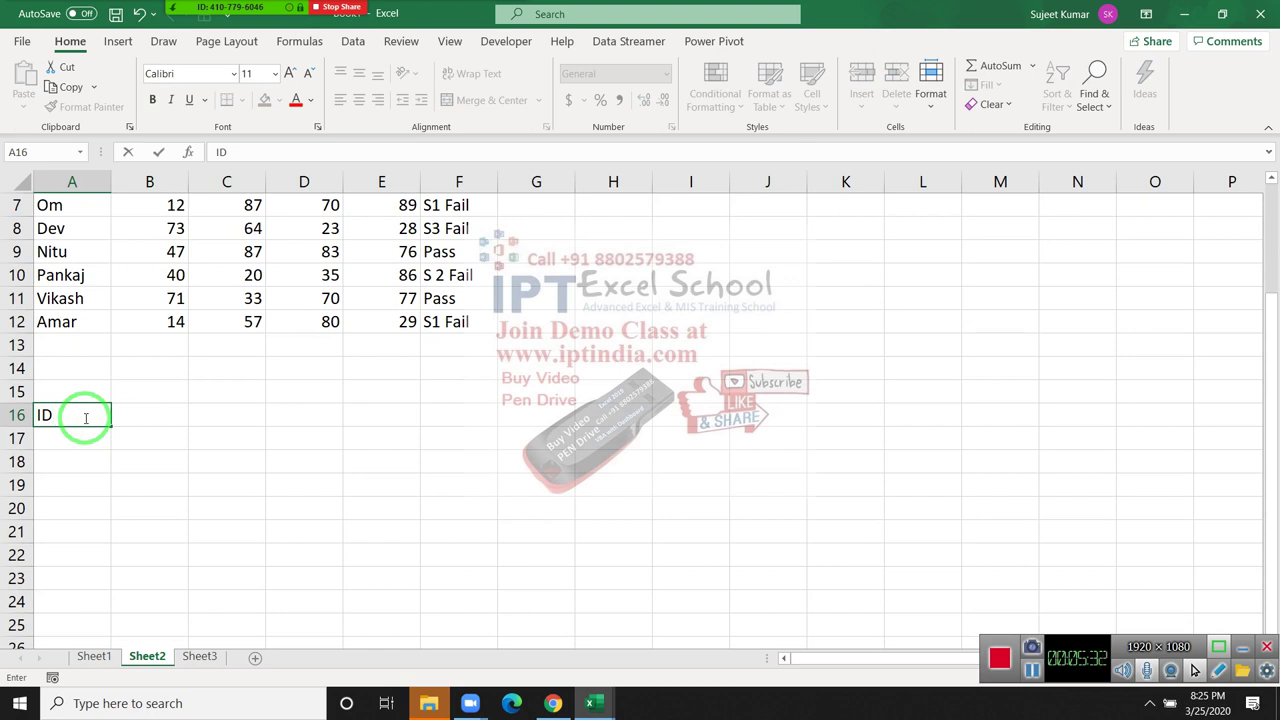
{"action": "key", "text": "Return"}
- Enter the headers Name, PAN and DL across row 17
{"action": "type", "text": "Name"}
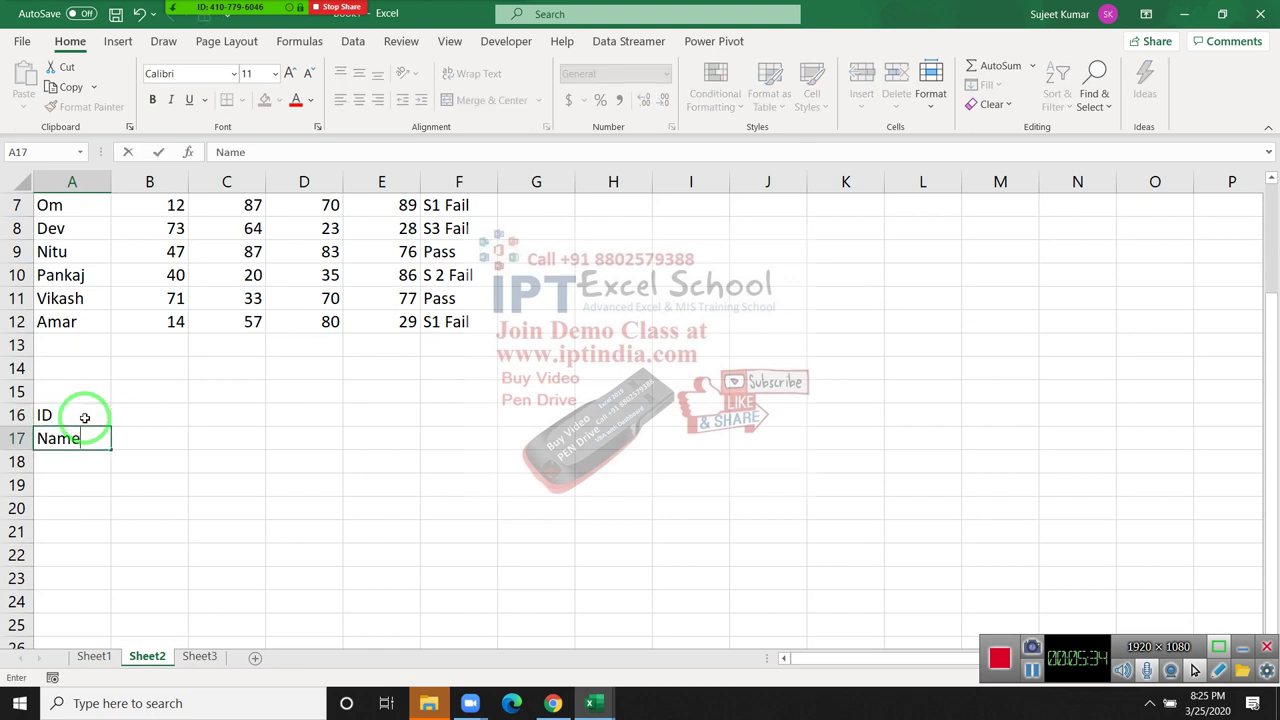
{"action": "key", "text": "Tab"}
{"action": "type", "text": "Puja"}
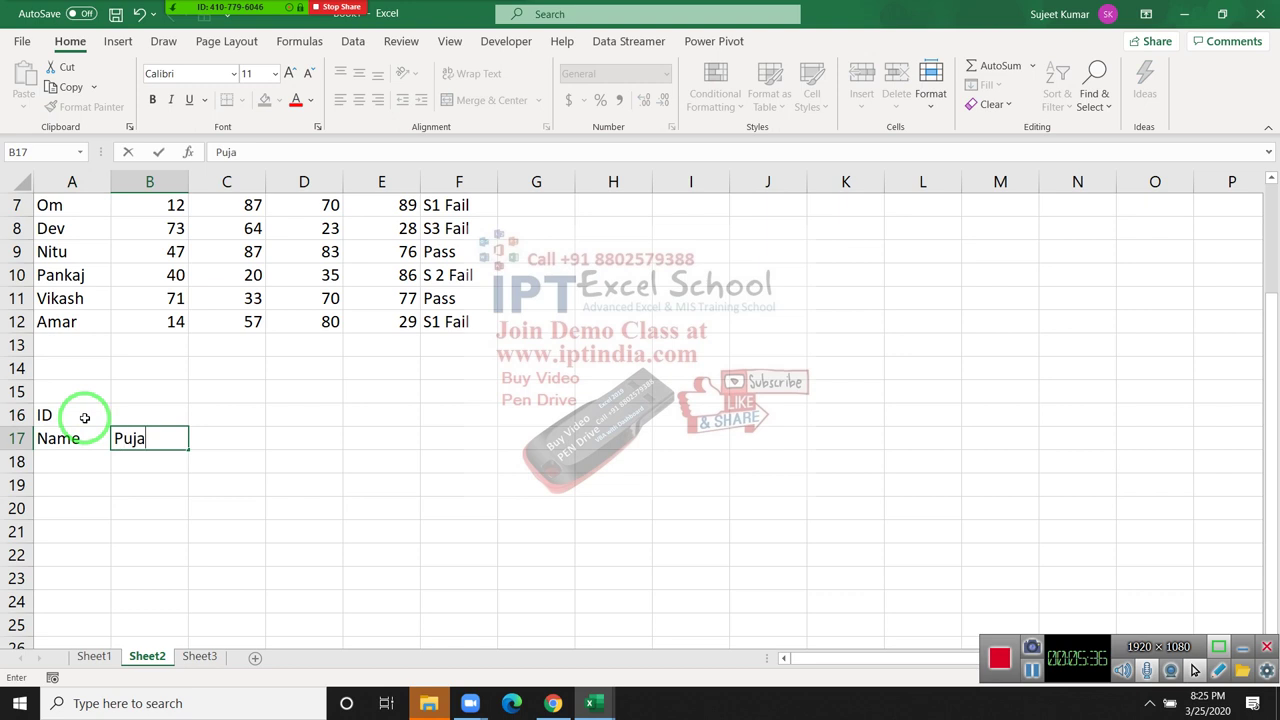
{"action": "key", "text": "Escape"}
{"action": "type", "text": "PA"}
{"action": "type", "text": "N"}
{"action": "key", "text": "Tab"}
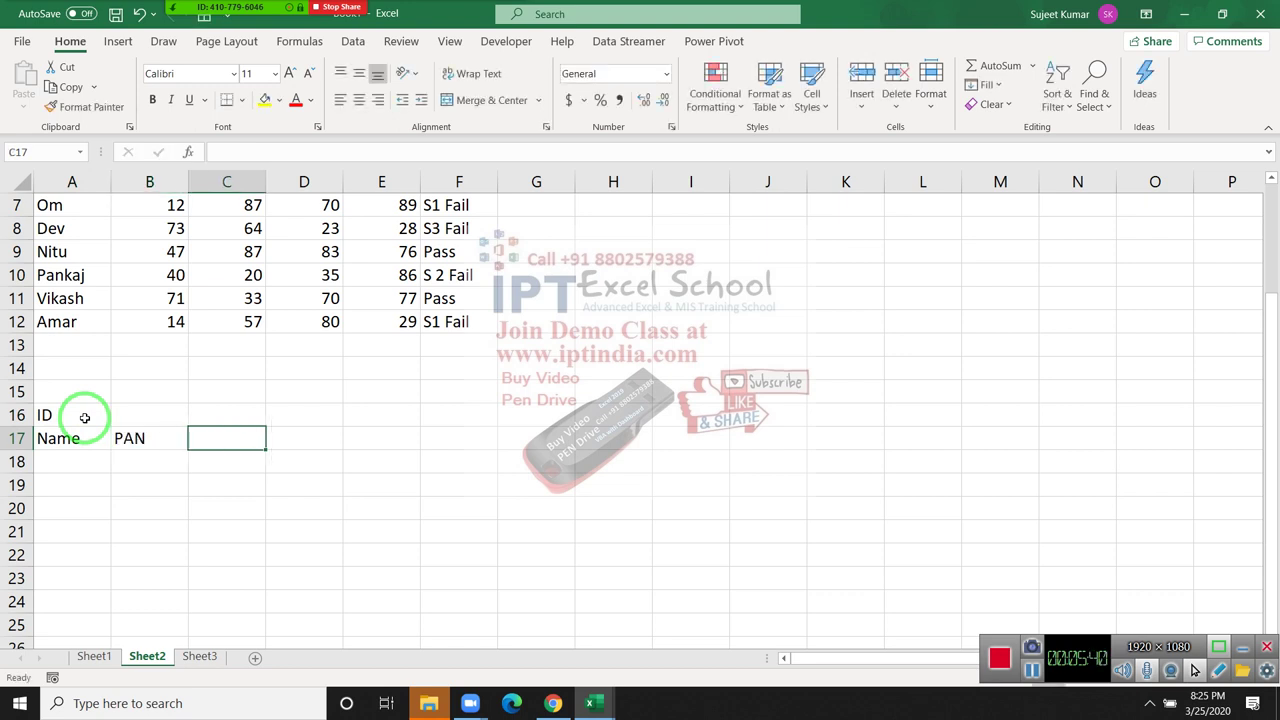
{"action": "type", "text": "DL"}
{"action": "key", "text": "Tab"}
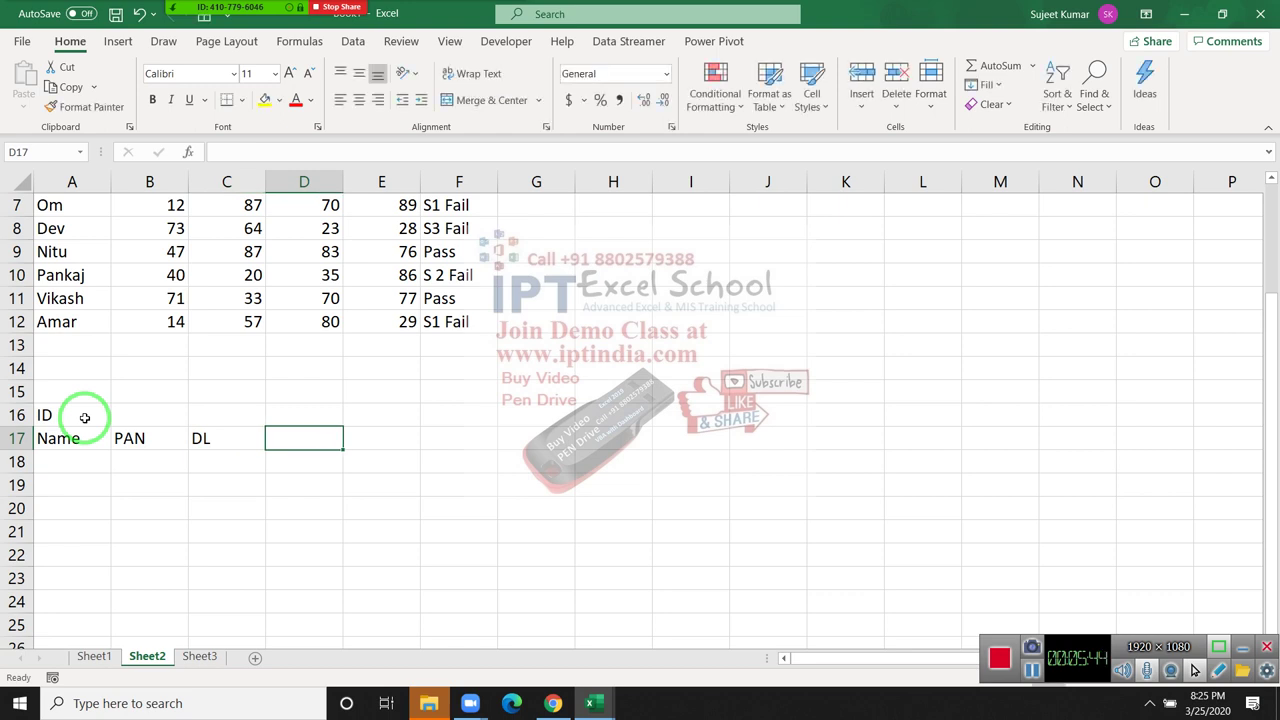
- Add the Pass, UID and Status headers to row 17, ending on the first data row A18
{"action": "scroll", "coordinate": [175, 392], "scroll_direction": "up", "scroll_amount": 2}
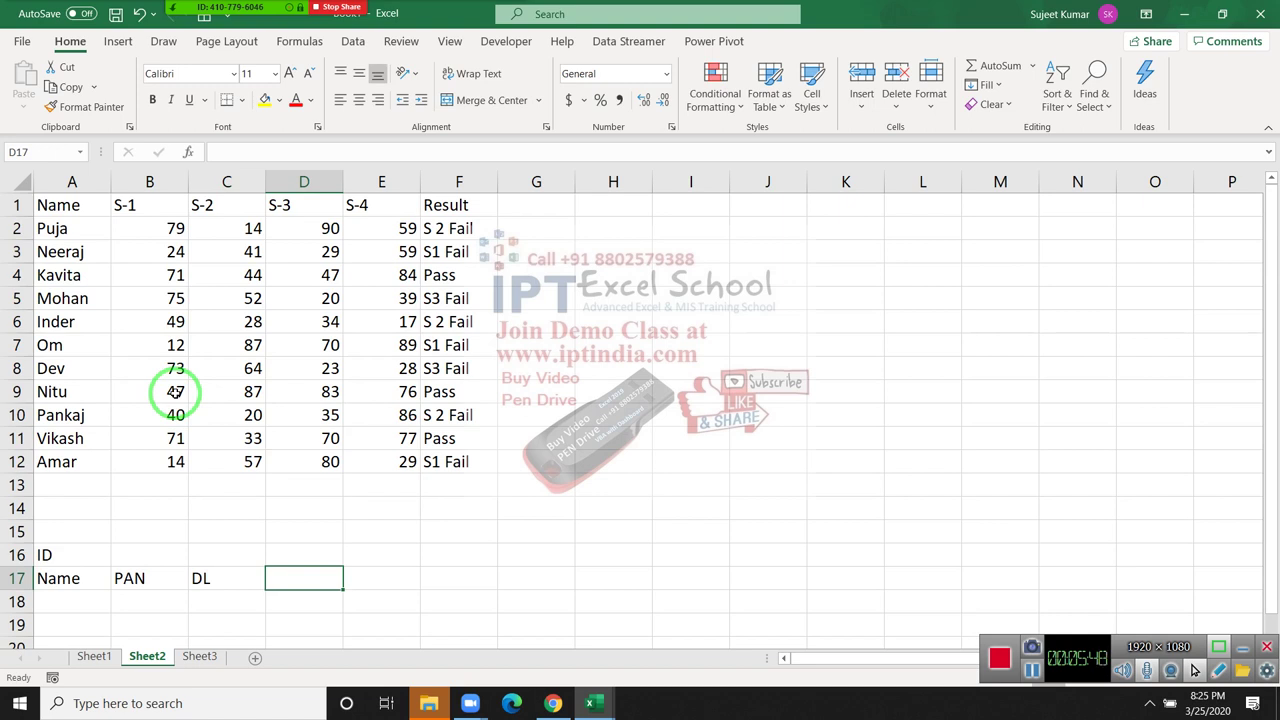
{"action": "type", "text": "Pas"}
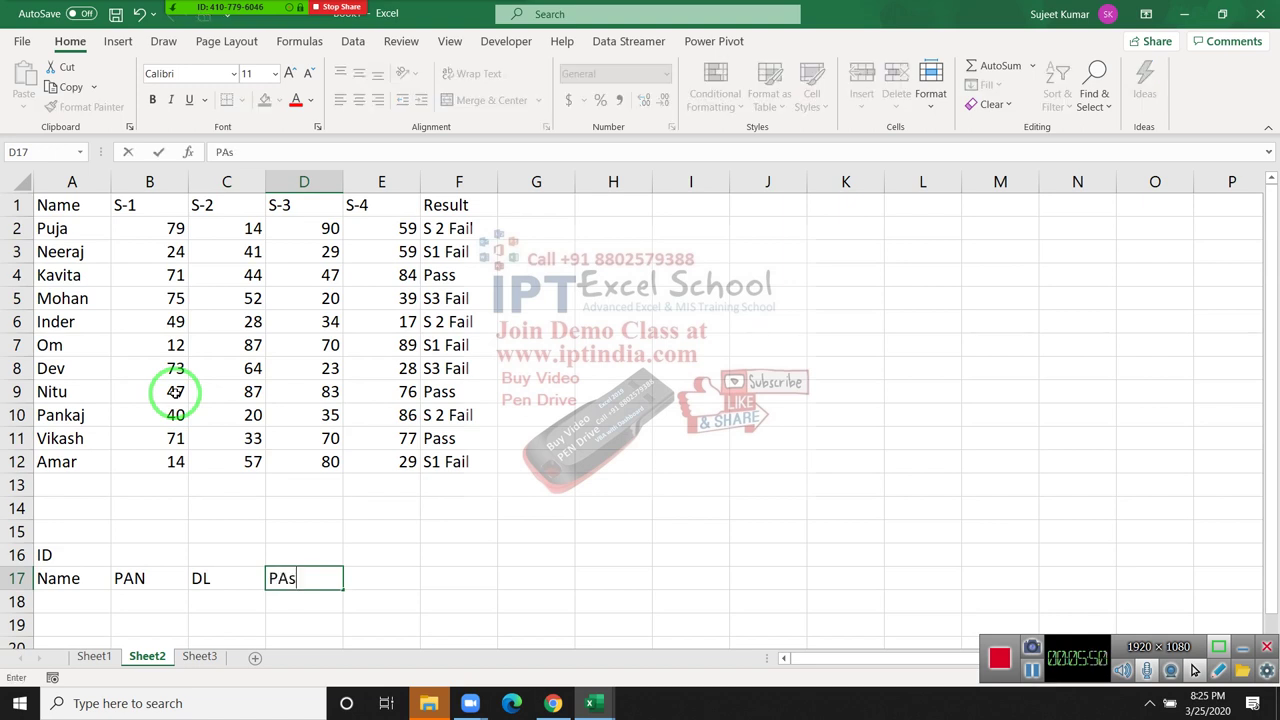
{"action": "type", "text": "s"}
{"action": "key", "text": "Tab"}
{"action": "type", "text": "UID"}
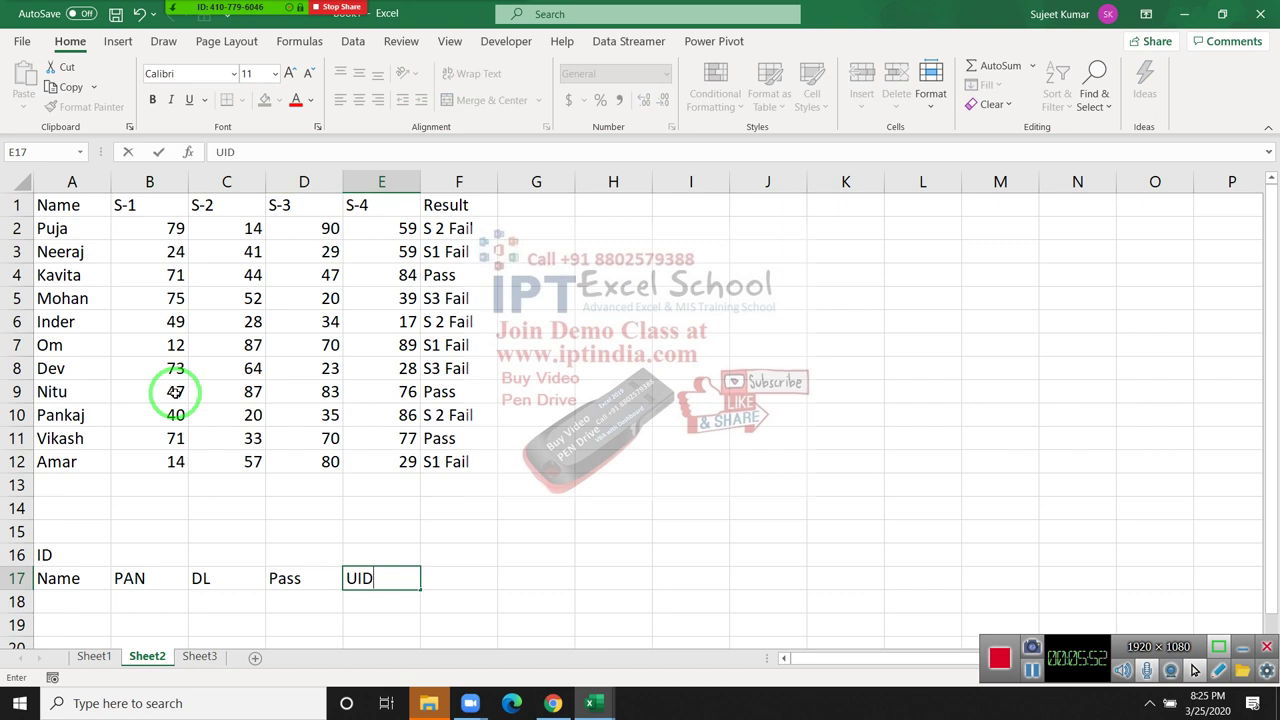
{"action": "key", "text": "Tab"}
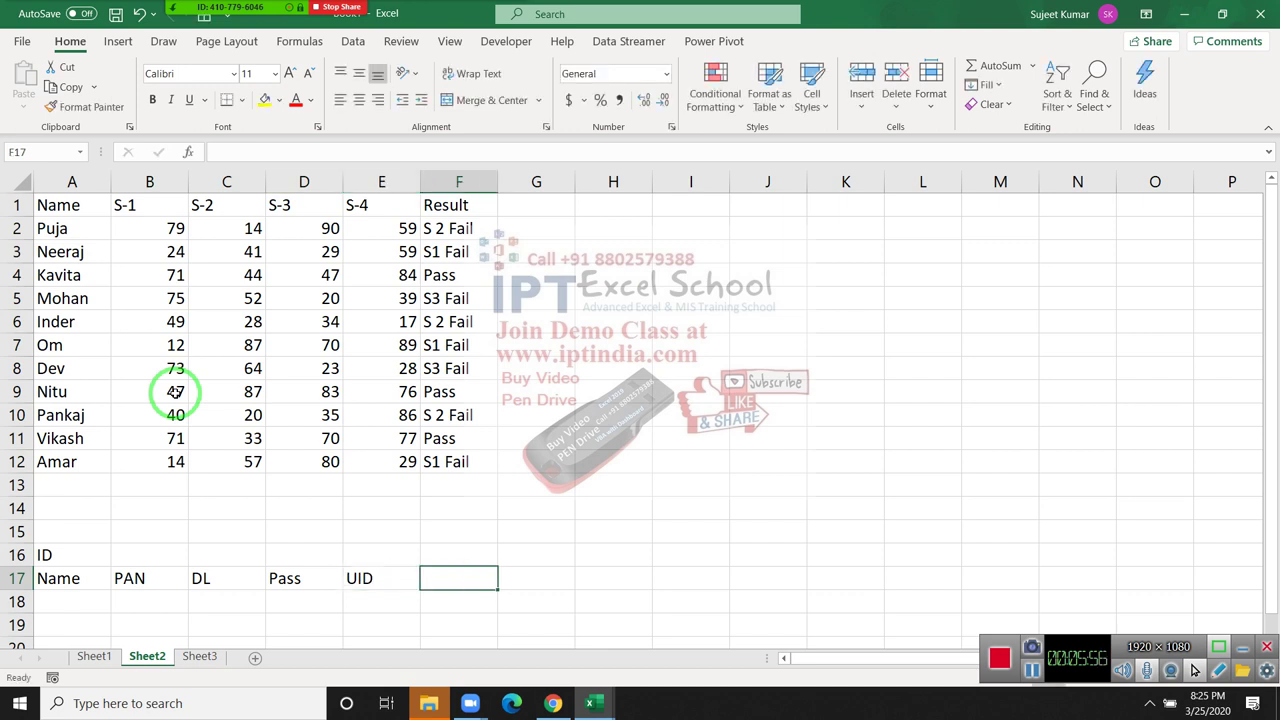
{"action": "type", "text": "St"}
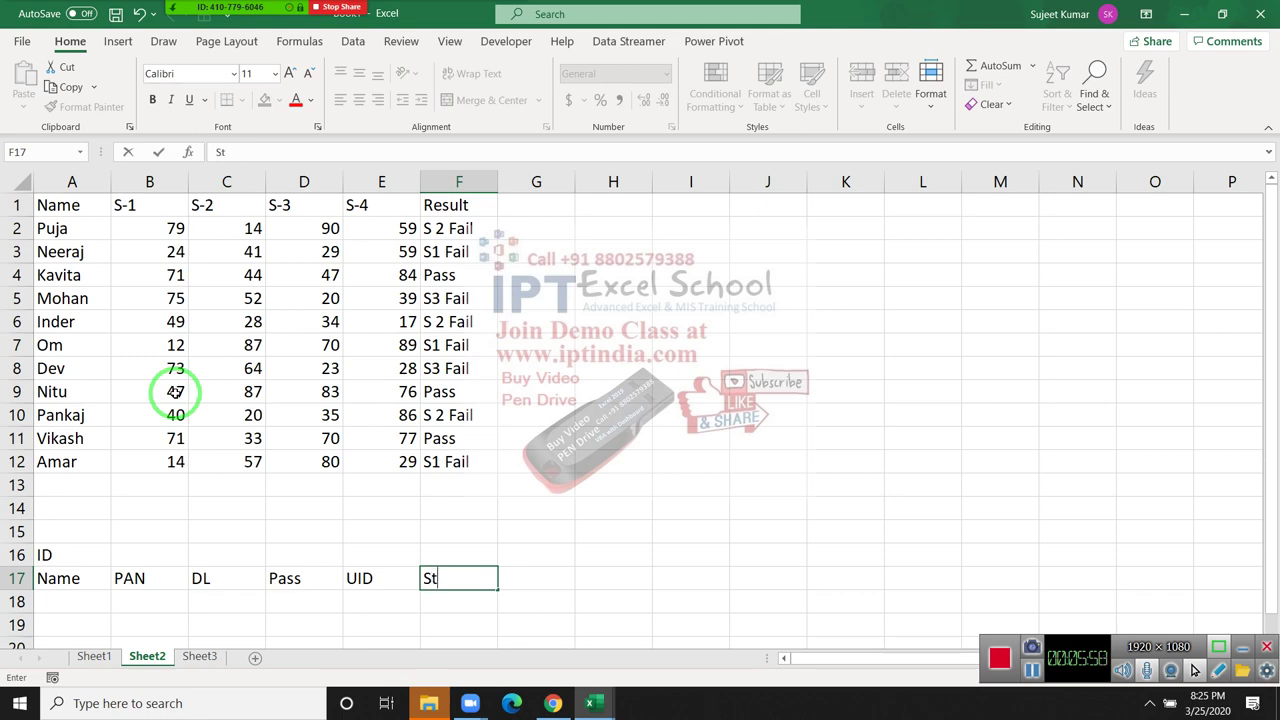
{"action": "type", "text": "atus"}
{"action": "key", "text": "Return"}
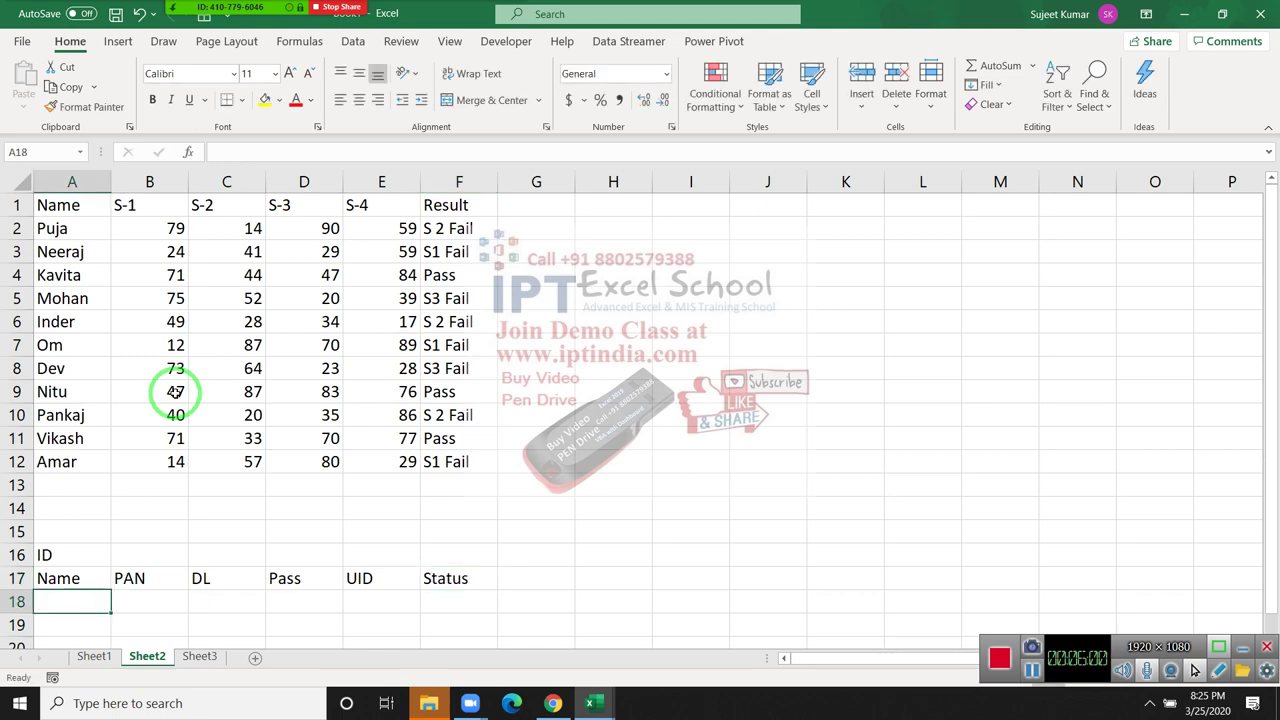
{"action": "key", "text": "Return"}
{"action": "key", "text": "Up"}
{"action": "key", "text": "Up"}
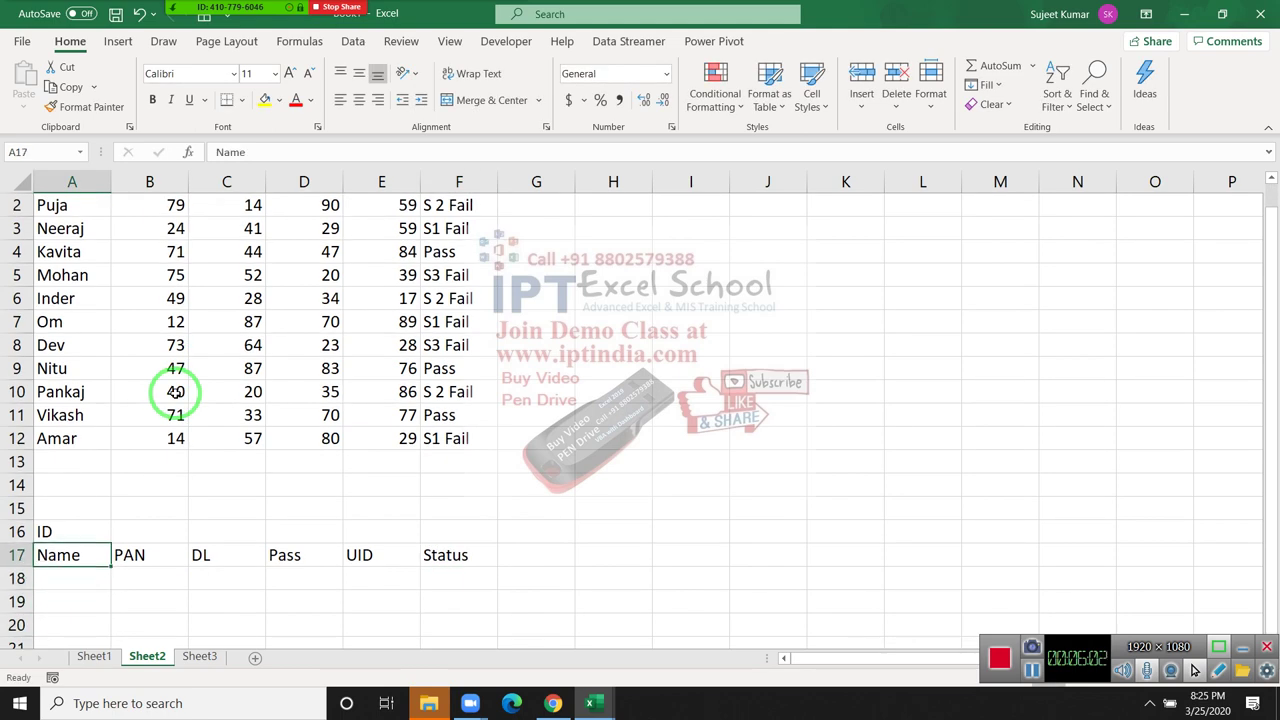
{"action": "key", "text": "Down"}
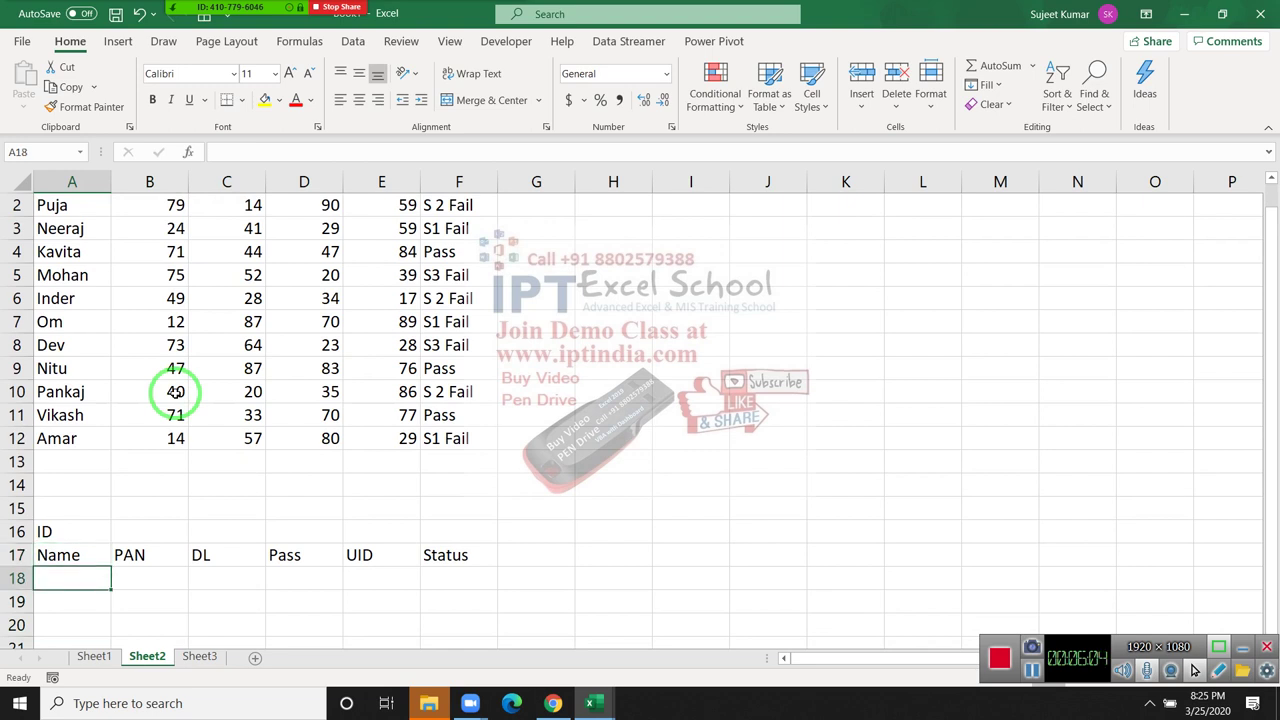
- Enter the first student's name in A18 and Y under PAN in B18
{"action": "type", "text": "Puja"}
{"action": "key", "text": "Tab"}
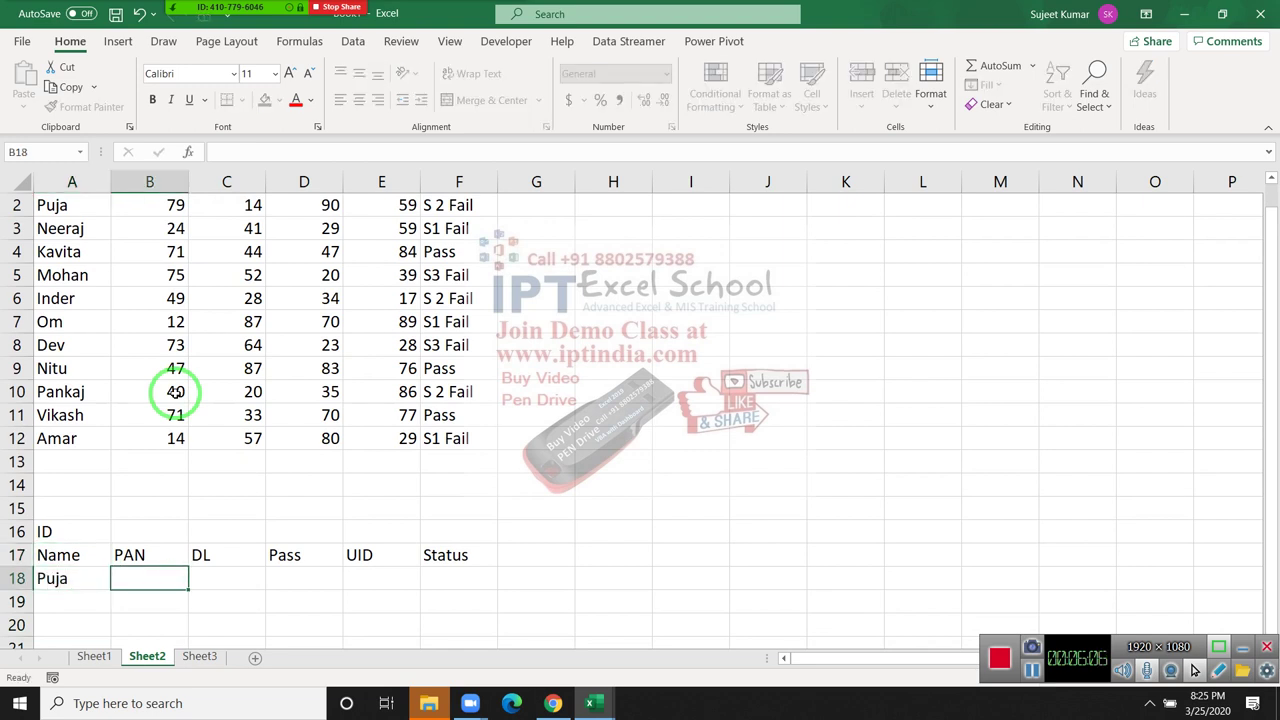
{"action": "type", "text": "Y"}
{"action": "key", "text": "Tab"}
{"action": "key", "text": "Tab"}
{"action": "key", "text": "Tab"}
- Begin the F18 Status formula as =IF(B18="y","OK"
{"action": "type", "text": "=i"}
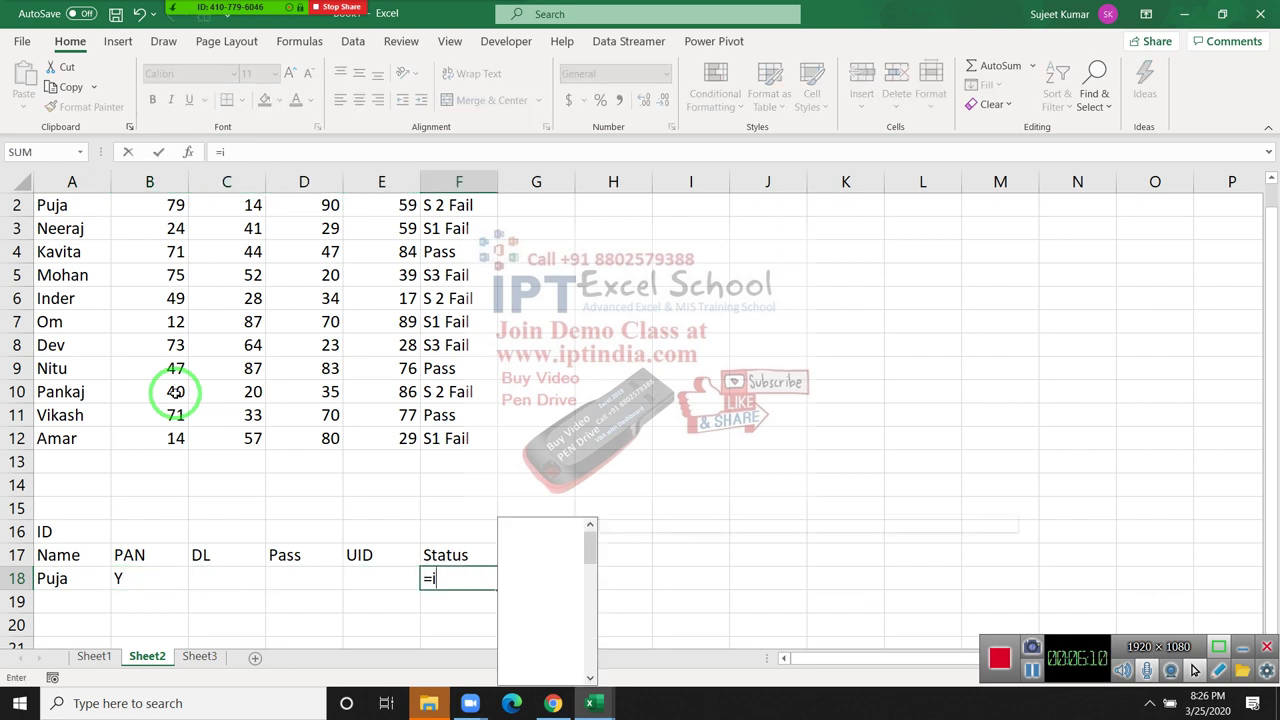
{"action": "type", "text": "f"}
{"action": "key", "text": "Tab"}
{"action": "key", "text": "Left"}
{"action": "key", "text": "Left"}
{"action": "key", "text": "Left"}
{"action": "key", "text": "Left"}
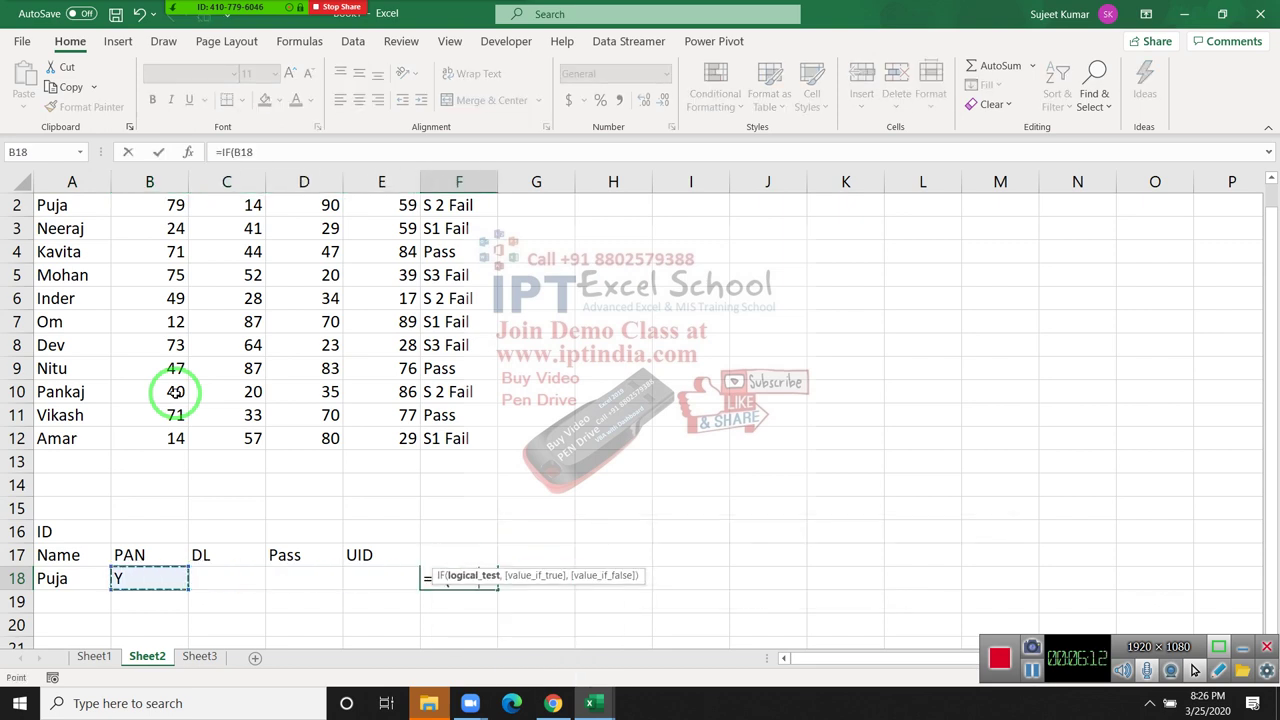
{"action": "type", "text": "=\"y\""}
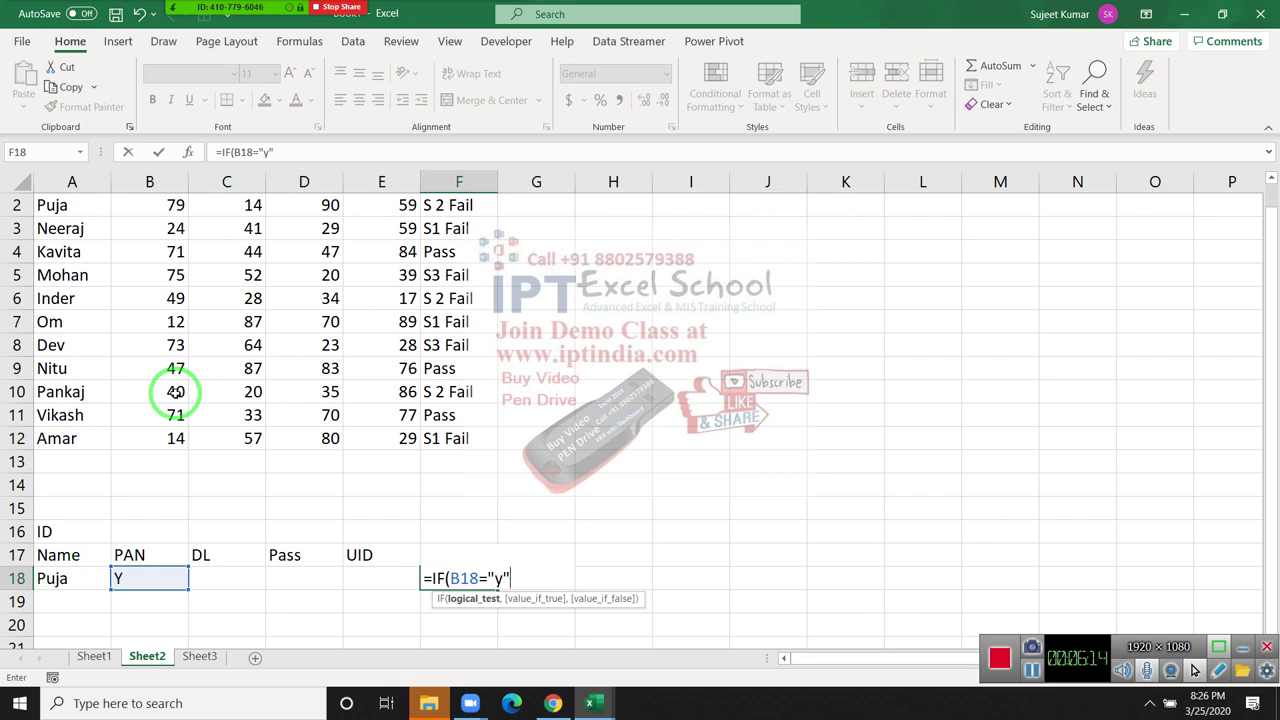
{"action": "type", "text": ",\"OK"}
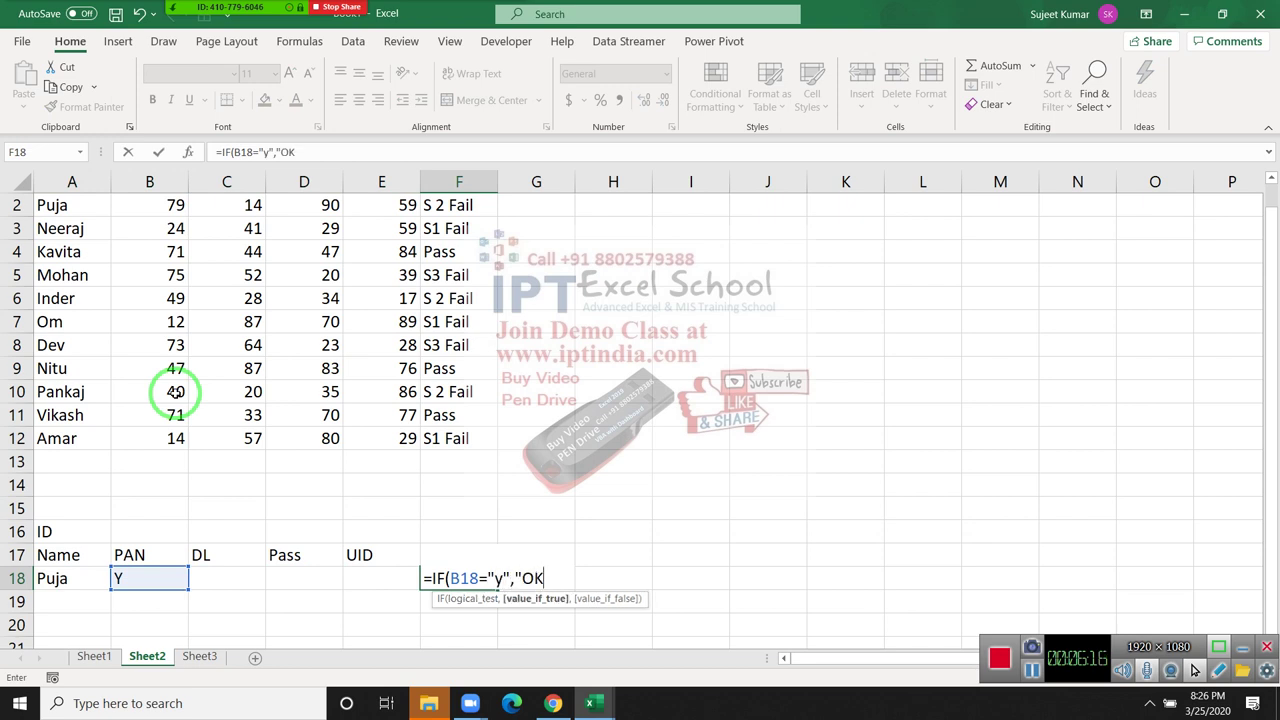
{"action": "type", "text": "\""}
- Add a nested IF testing the DL cell C18 for "y" returning "OK"
{"action": "type", "text": ",I"}
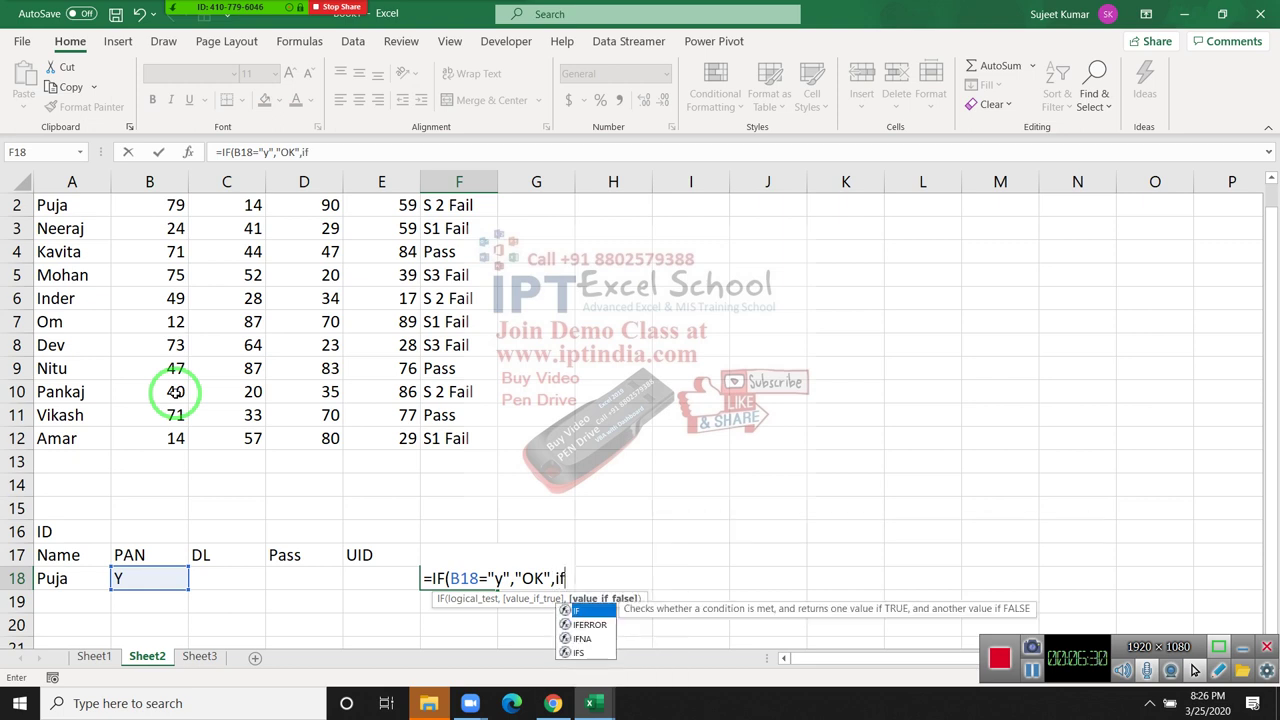
{"action": "type", "text": "F("}
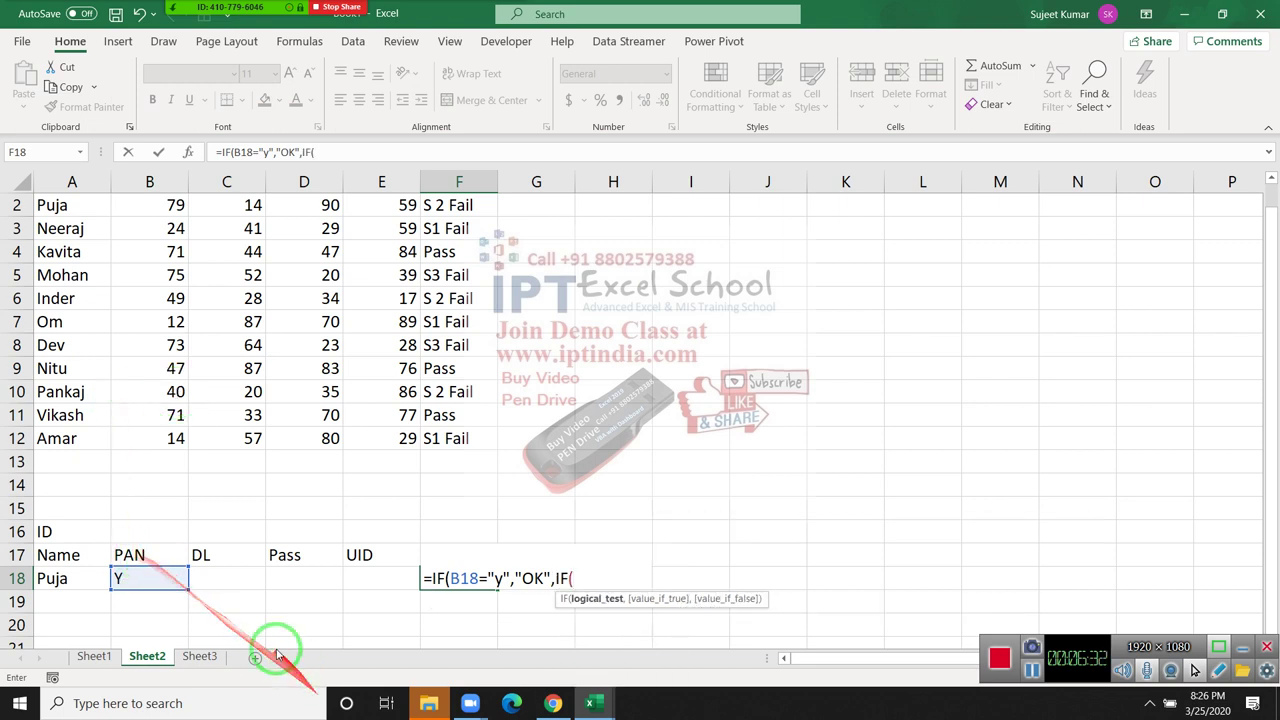
{"action": "left_click", "coordinate": [228, 578]}
{"action": "type", "text": "=\"y"}
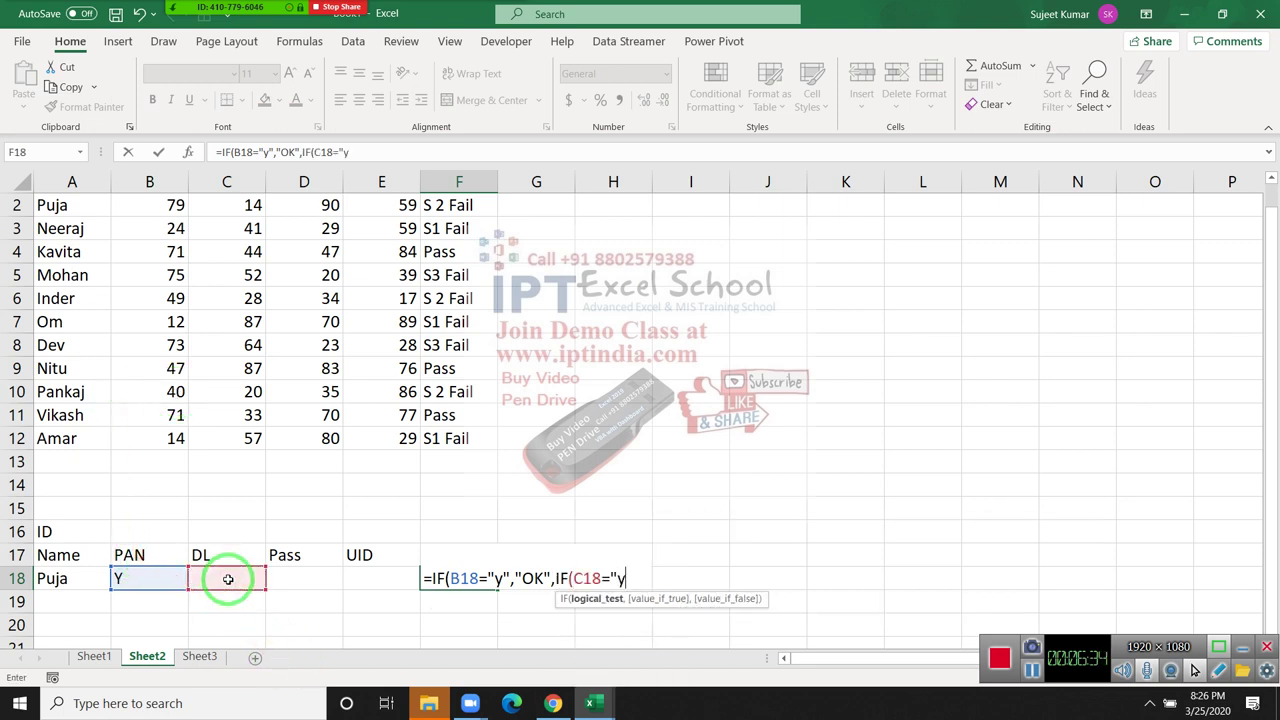
{"action": "type", "text": "\",\"OK"}
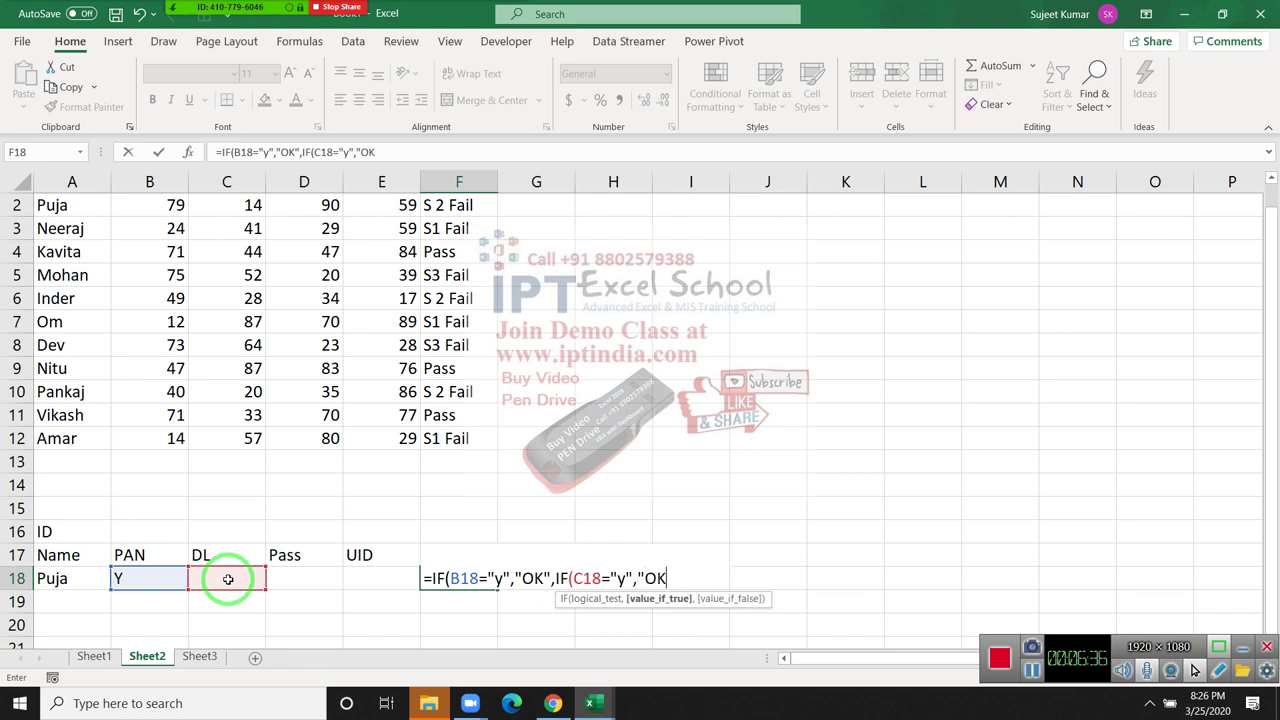
{"action": "type", "text": "\""}
{"action": "key", "text": "Return"}
{"action": "key", "text": "Return"}
{"action": "key", "text": "Return"}
{"action": "key", "text": "Return"}
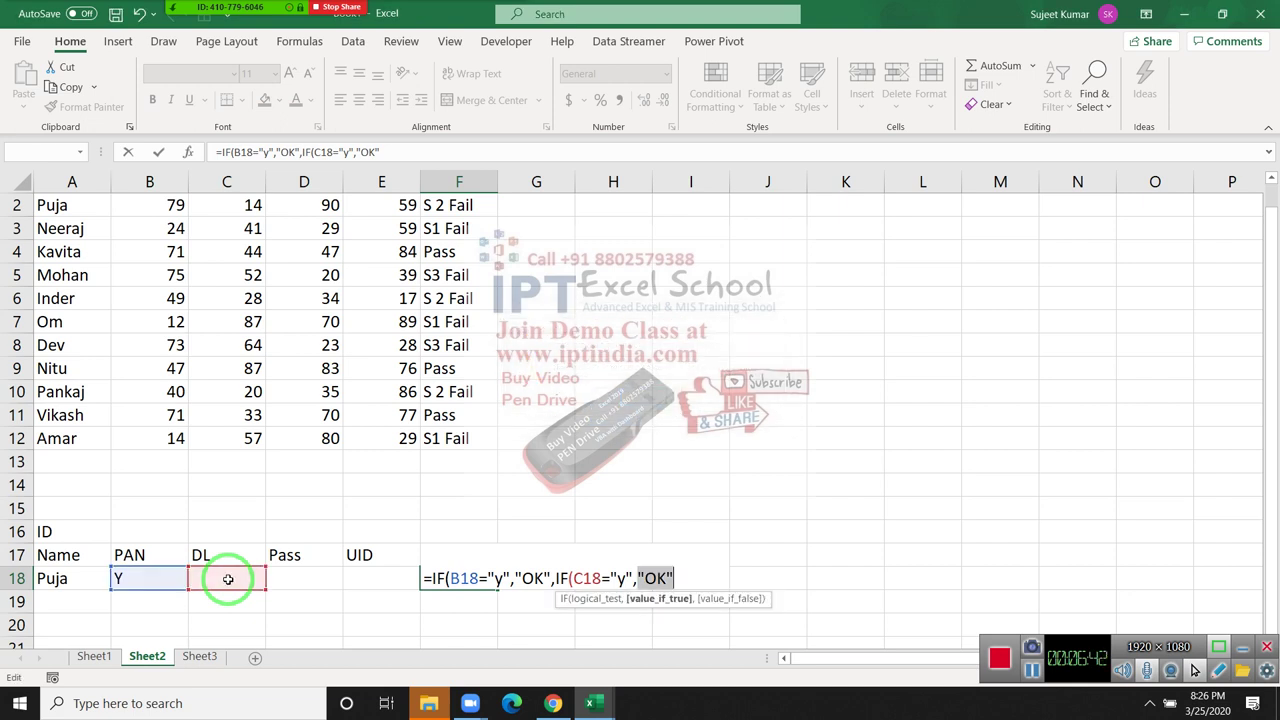
- Add nested IFs testing D18 and E18 for "y", ending with "Pending", and commit F18
{"action": "key", "text": "End"}
{"action": "type", "text": ","}
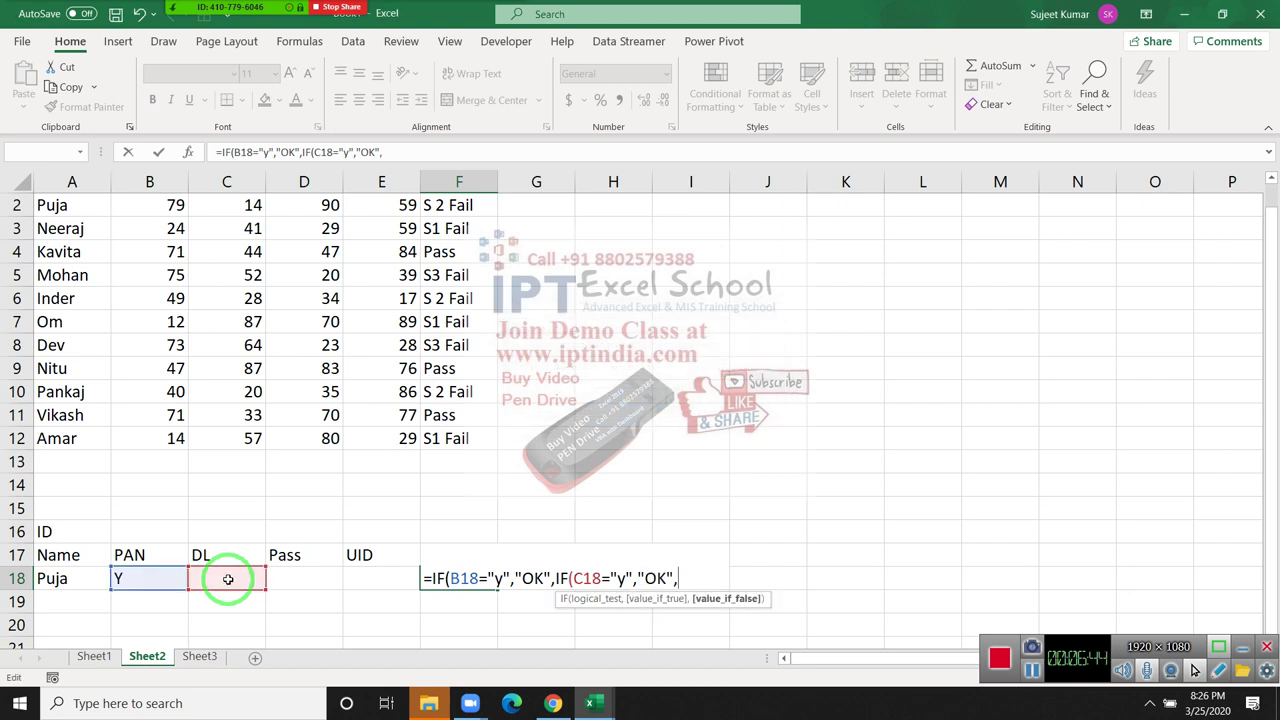
{"action": "type", "text": "if"}
{"action": "key", "text": "Tab"}
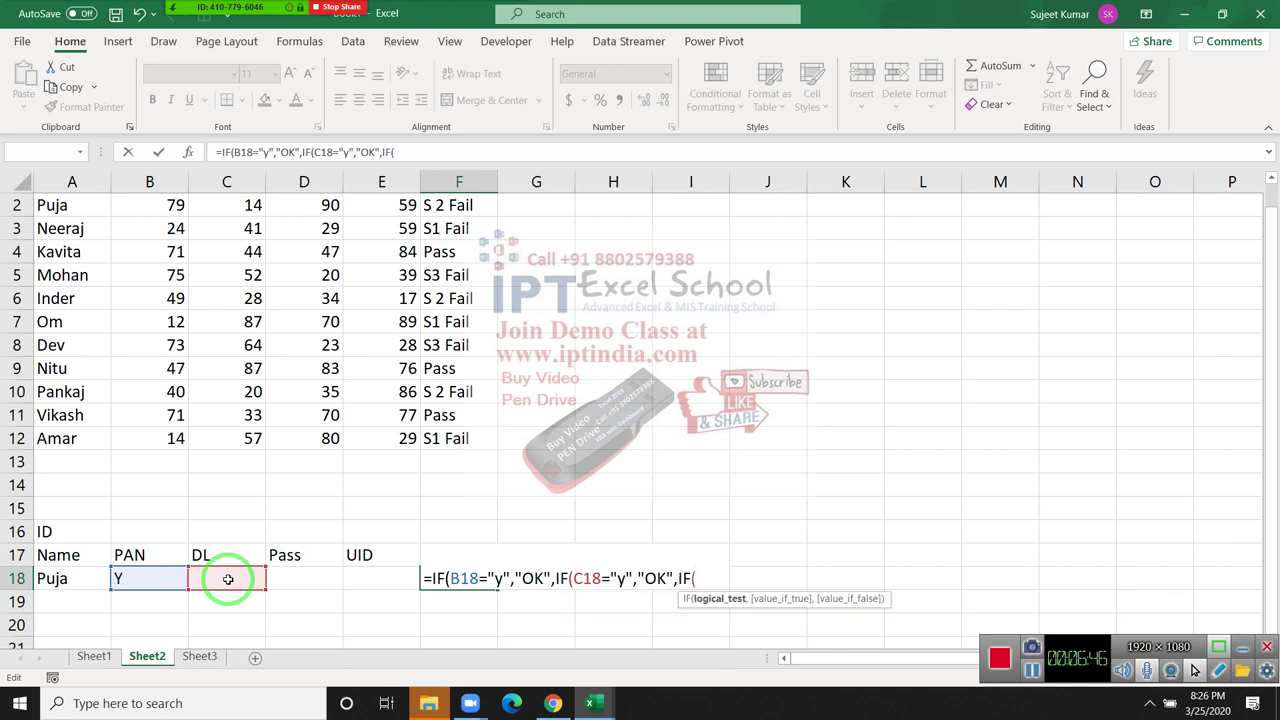
{"action": "left_click", "coordinate": [292, 583]}
{"action": "type", "text": "="}
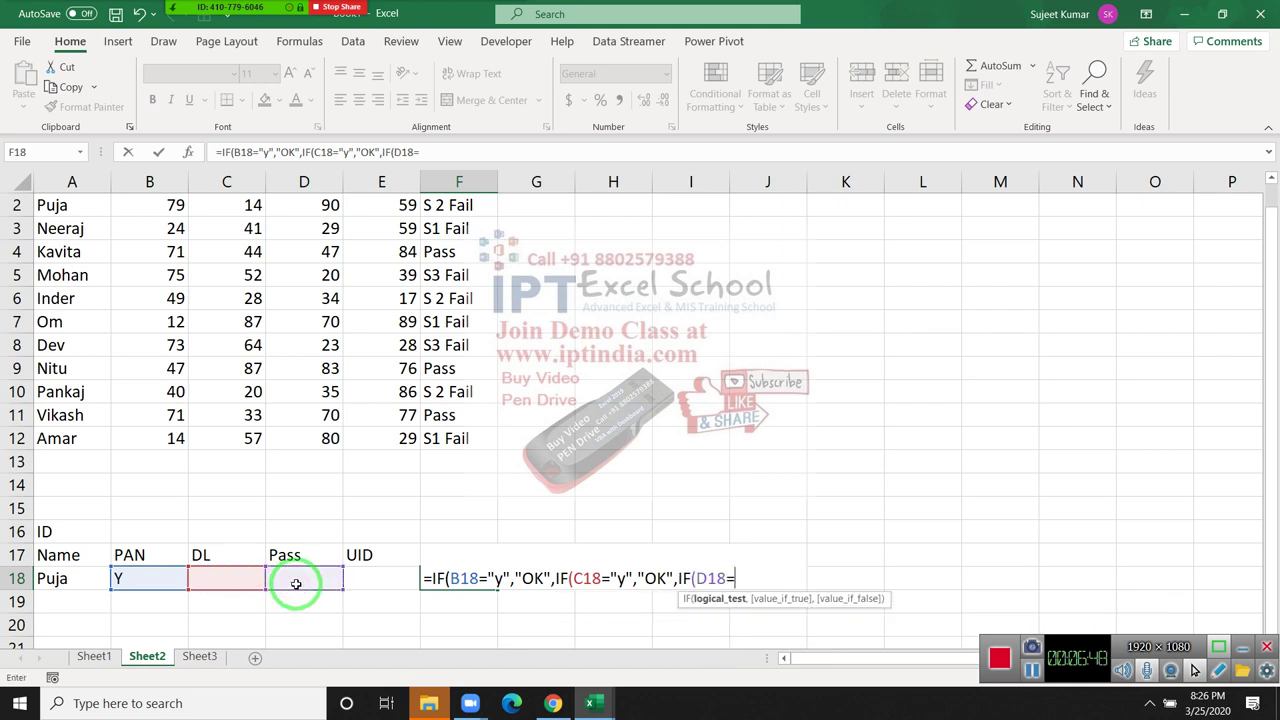
{"action": "type", "text": "\"y\""}
{"action": "type", "text": ",\"O"}
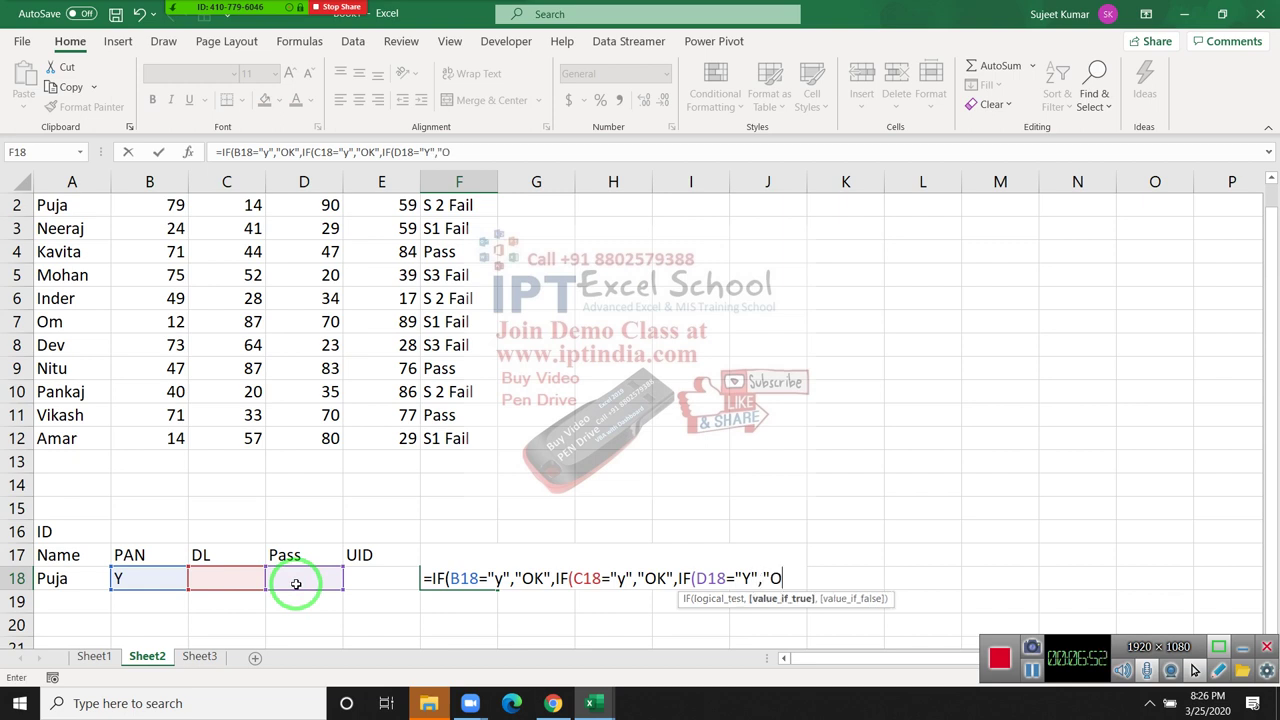
{"action": "type", "text": "K\","}
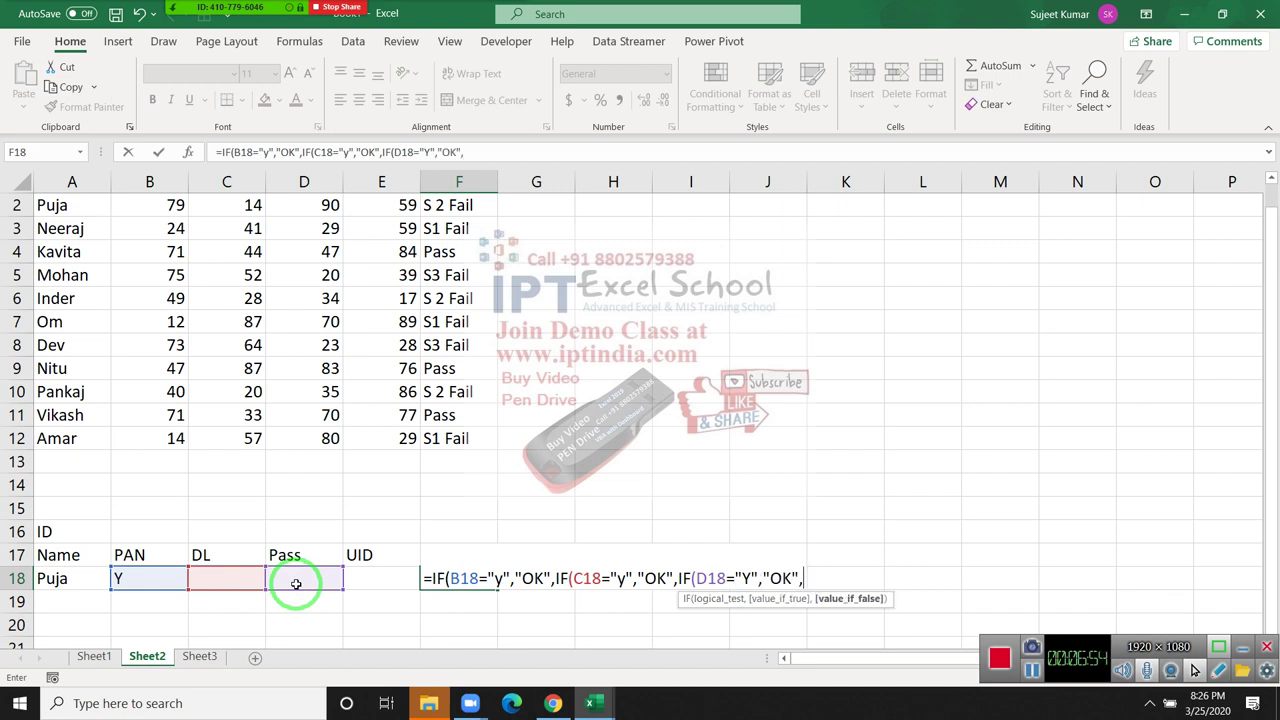
{"action": "type", "text": "IF("}
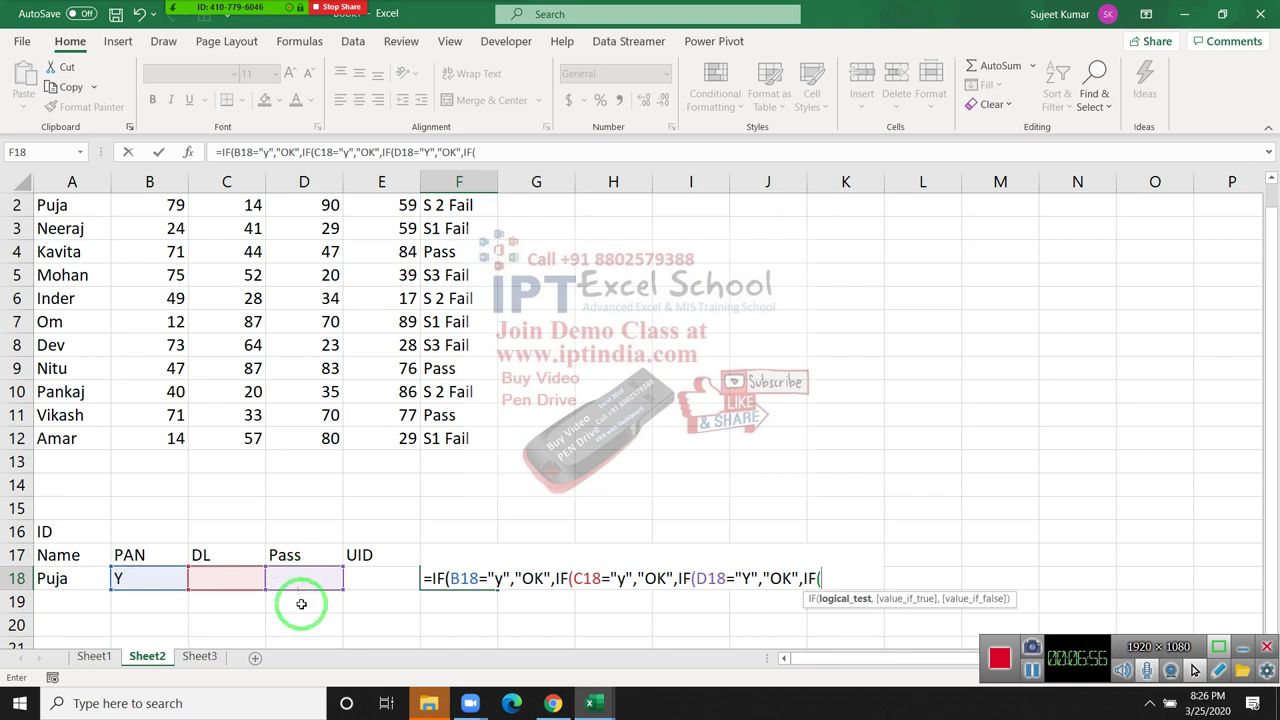
{"action": "left_click", "coordinate": [362, 577]}
{"action": "type", "text": "\""}
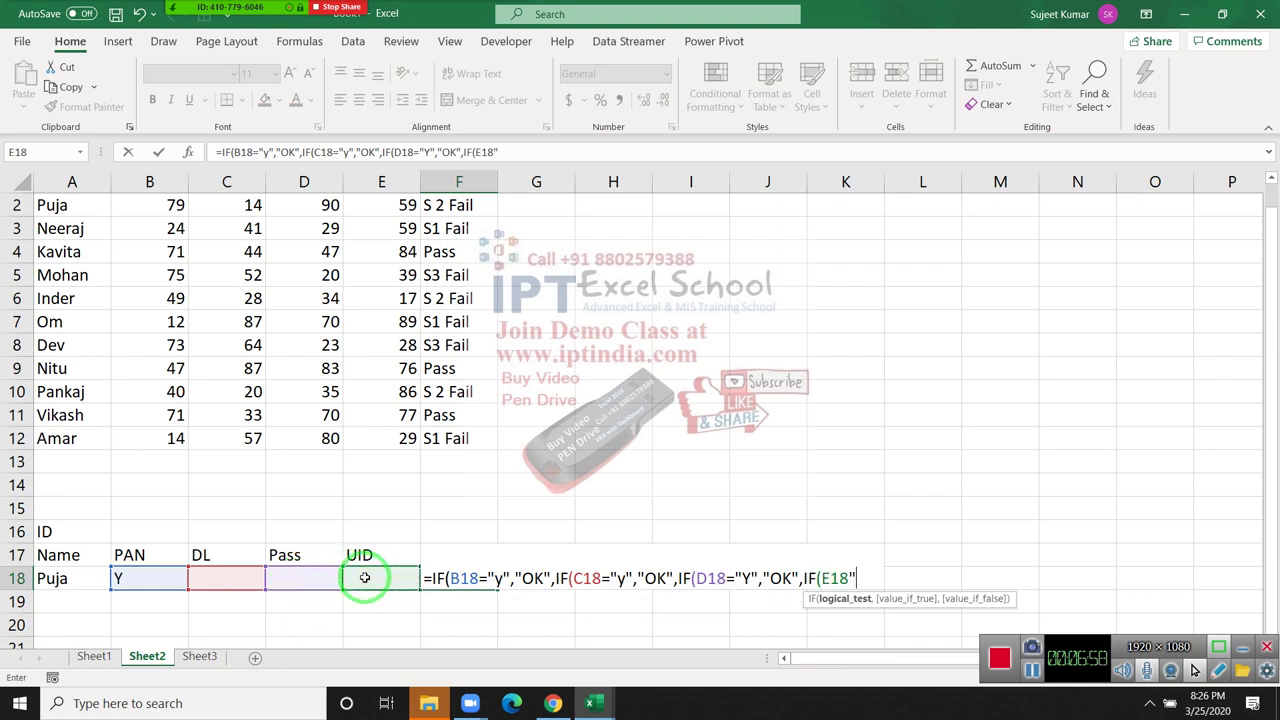
{"action": "key", "text": "BackSpace"}
{"action": "type", "text": "=\""}
{"action": "type", "text": "y\""}
{"action": "type", "text": ",\""}
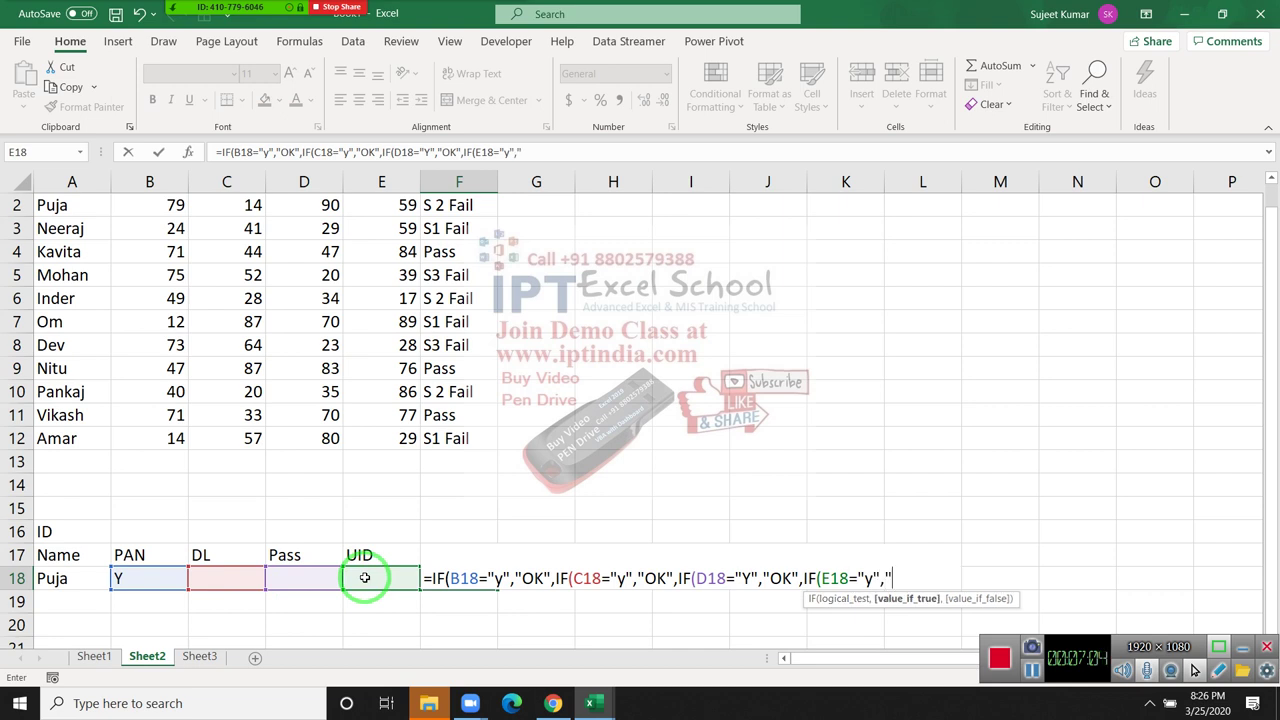
{"action": "type", "text": "OK\","}
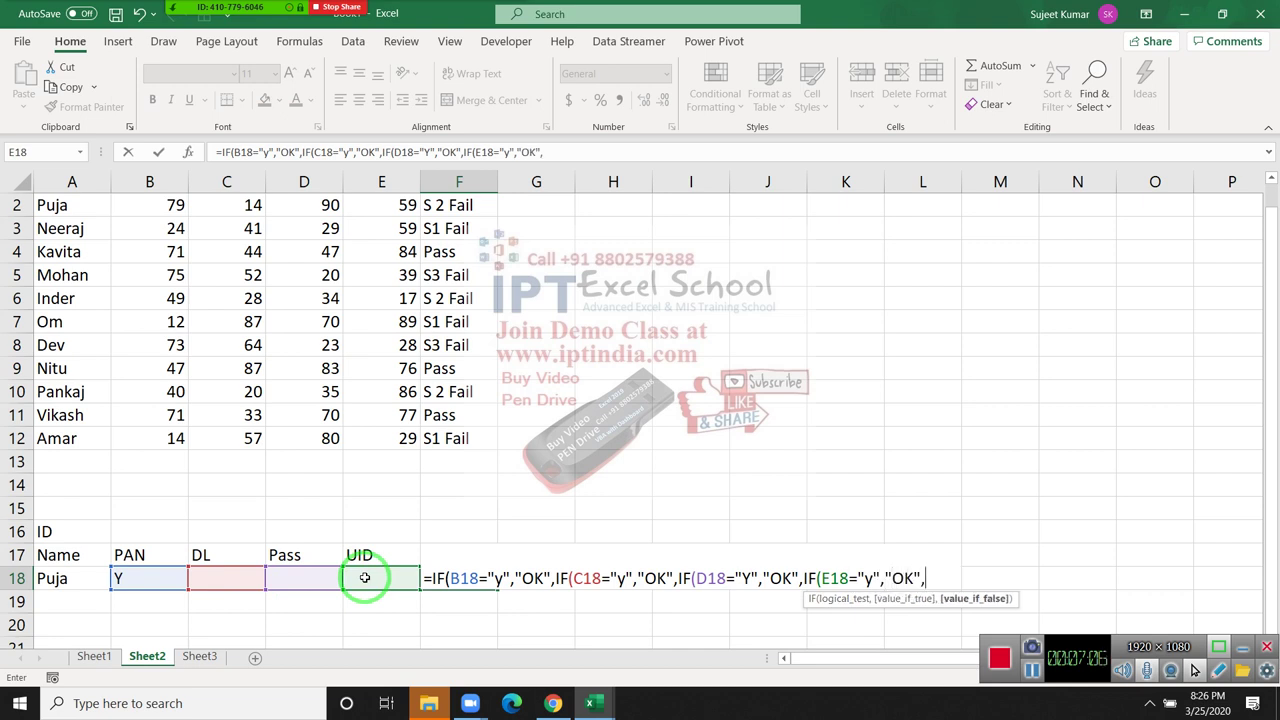
{"action": "type", "text": "\"Pe"}
{"action": "type", "text": "nding\""}
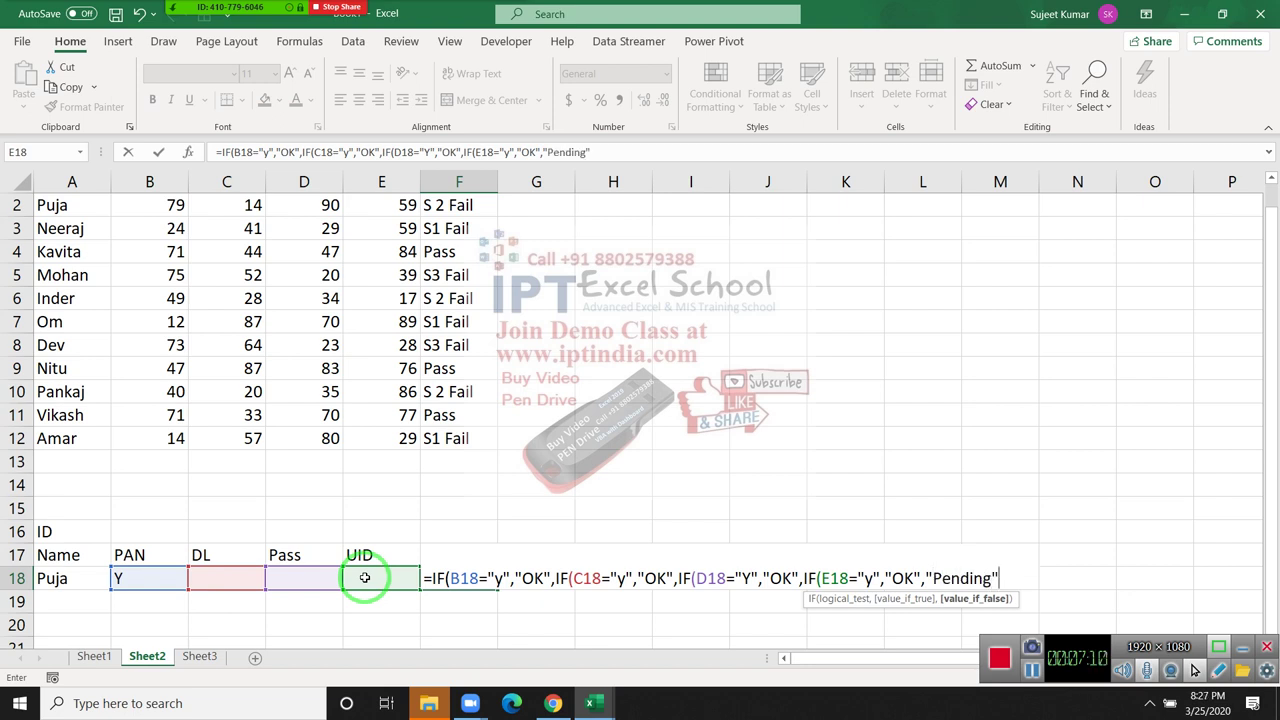
{"action": "type", "text": ")"}
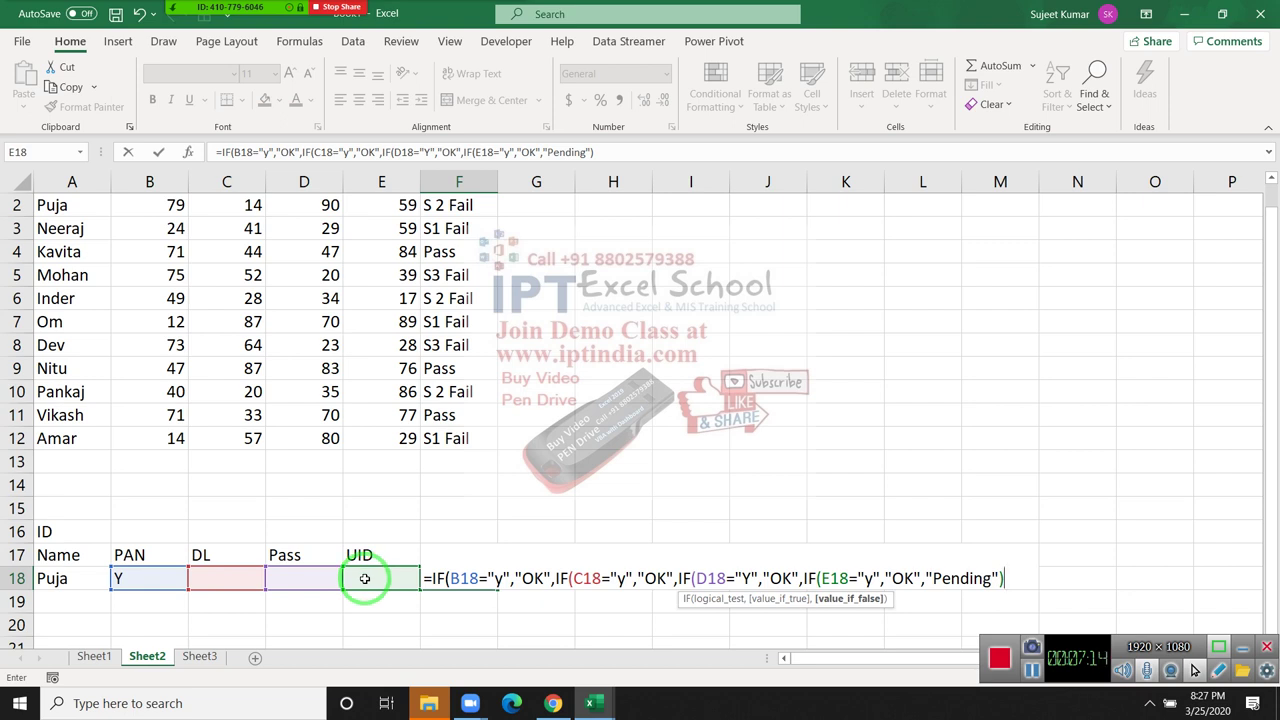
{"action": "key", "text": "Return"}
{"action": "key", "text": "Return"}
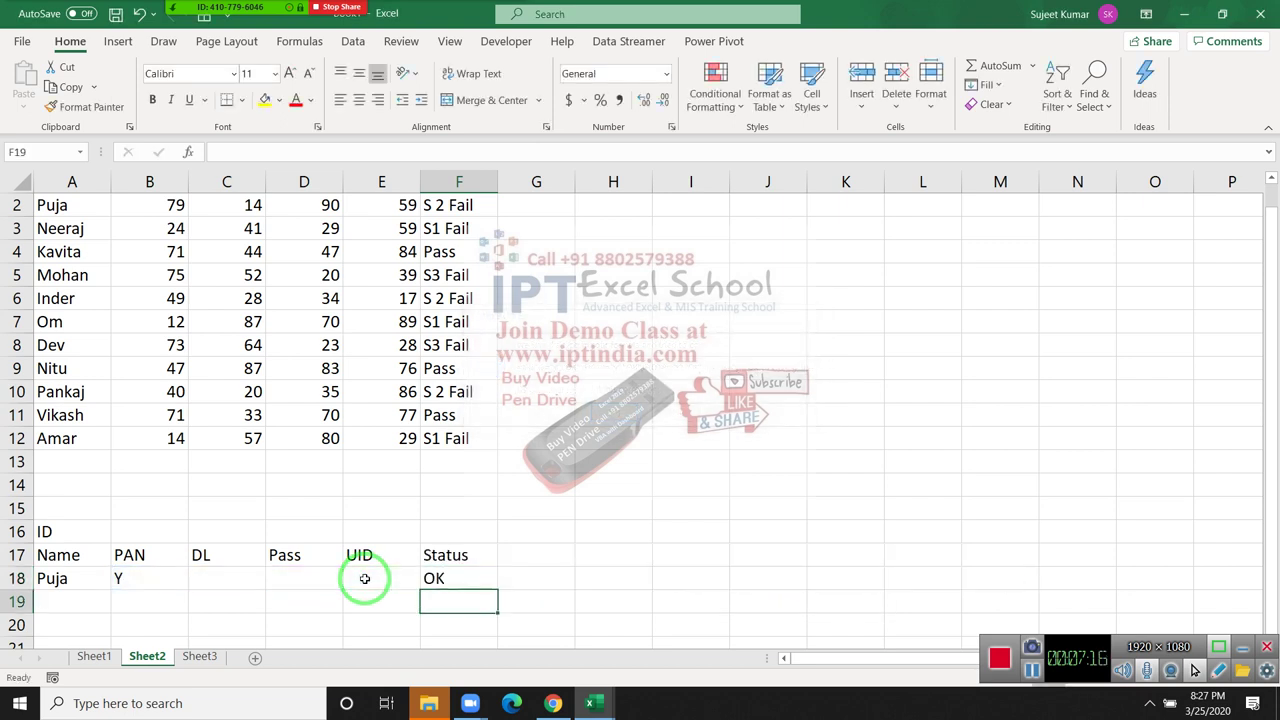
{"action": "key", "text": "F2"}
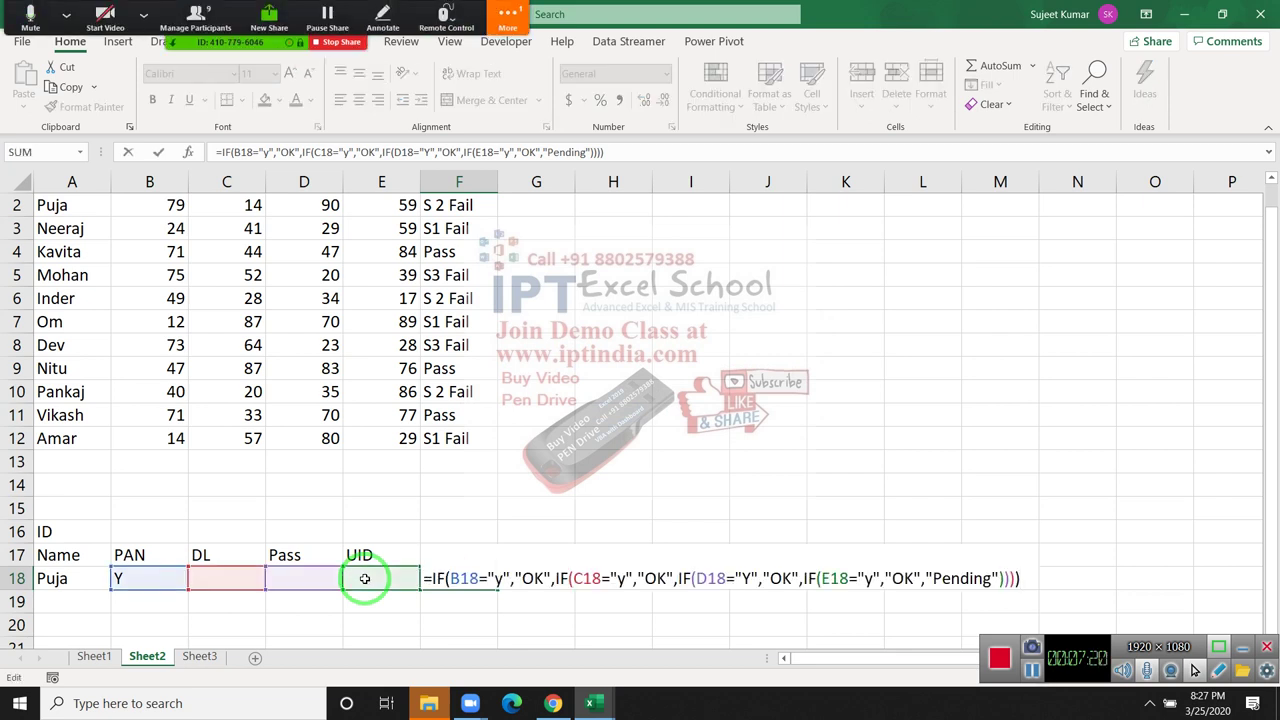
{"action": "key", "text": "Escape"}
{"action": "left_click", "coordinate": [458, 298]}
{"action": "left_click", "coordinate": [510, 14]}
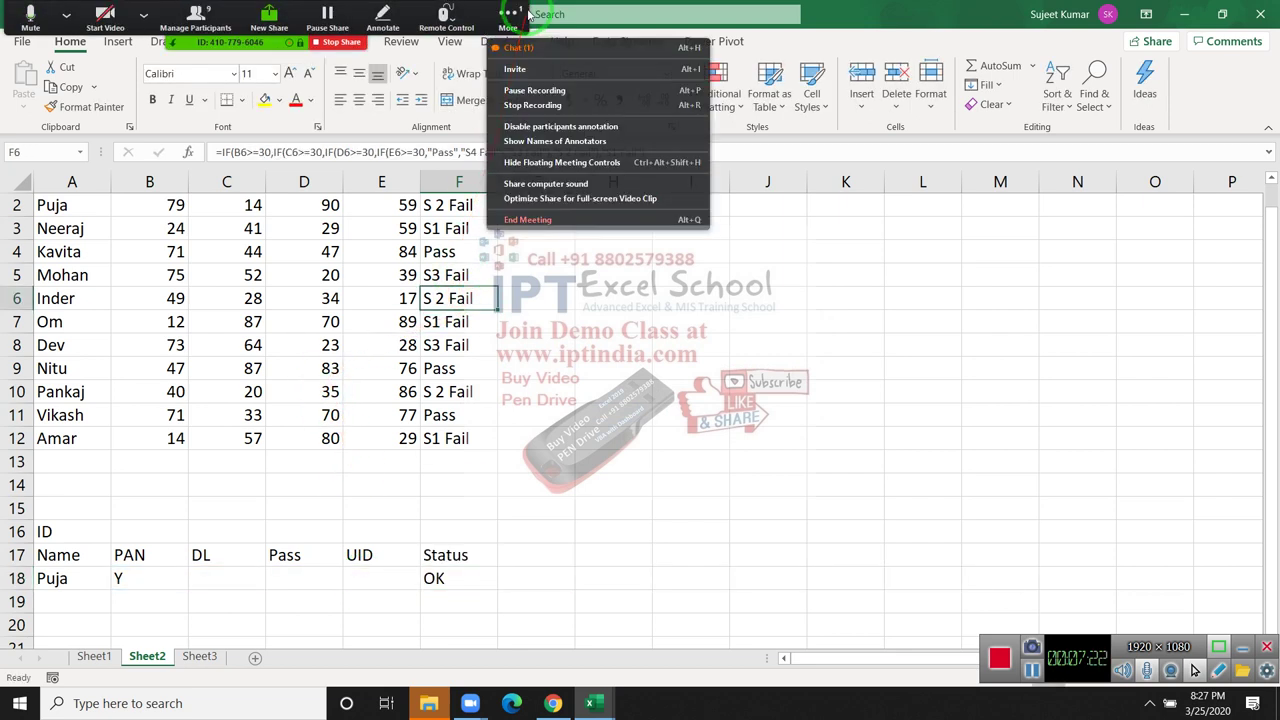
{"action": "left_click", "coordinate": [512, 14]}
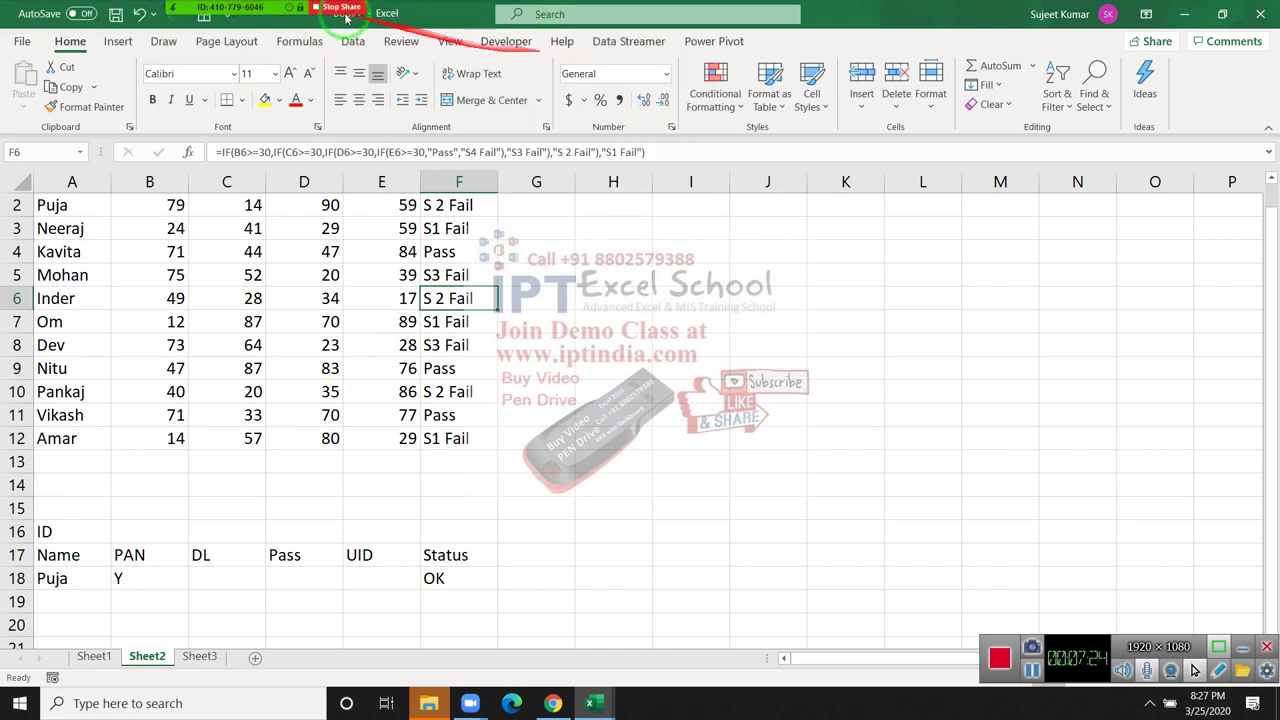
{"action": "left_click", "coordinate": [502, 4]}
{"action": "left_click", "coordinate": [502, 4]}
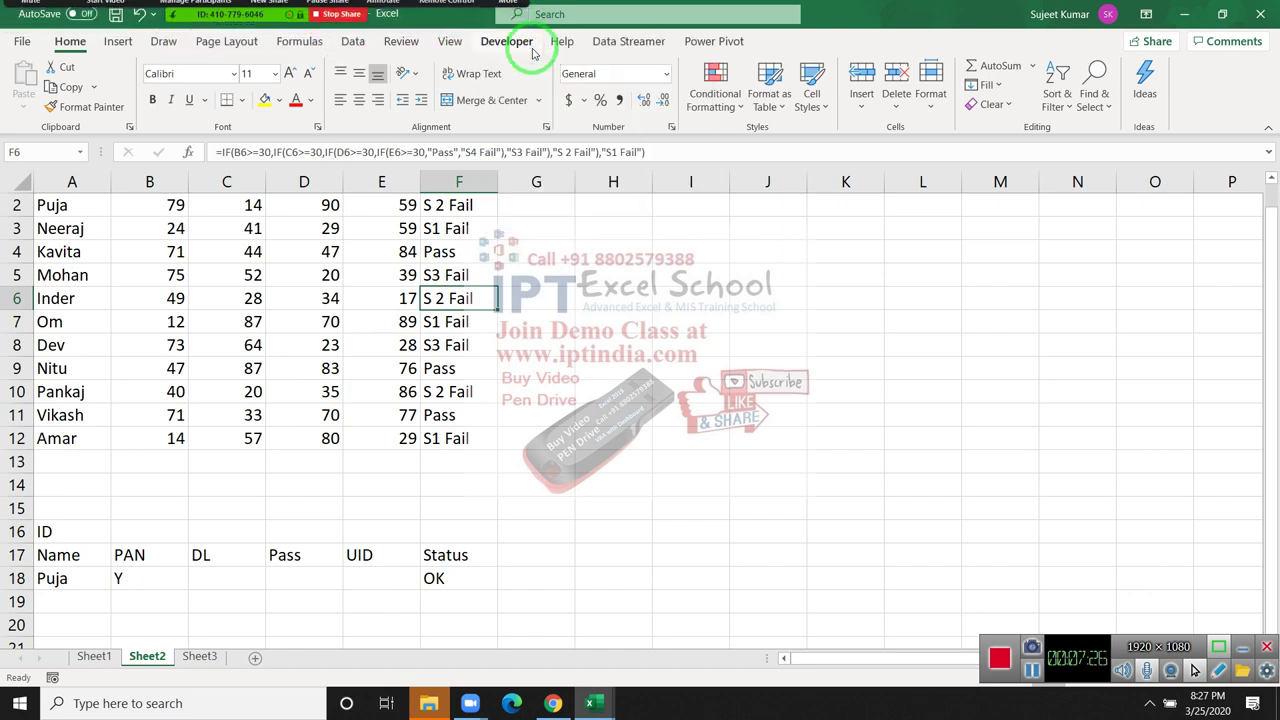
{"action": "left_click", "coordinate": [536, 508]}
{"action": "mouse_move", "coordinate": [241, 10]}
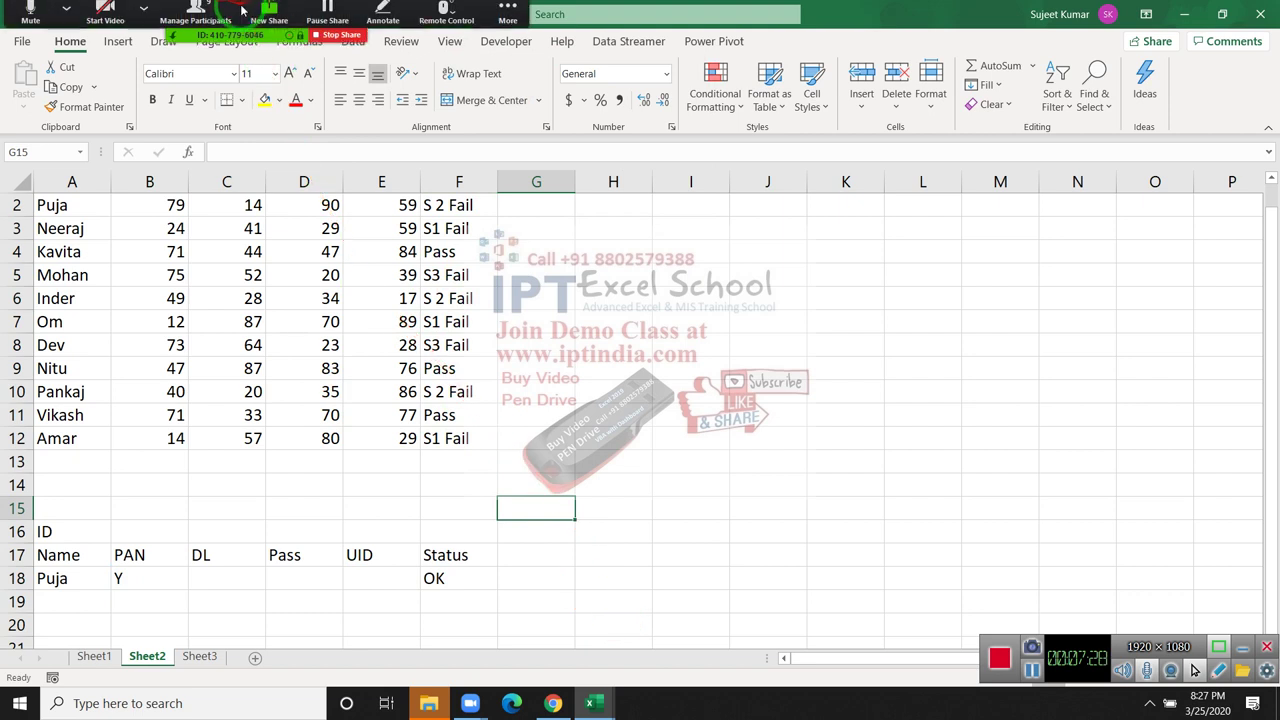
{"action": "left_click", "coordinate": [506, 10]}
{"action": "left_click", "coordinate": [516, 45]}
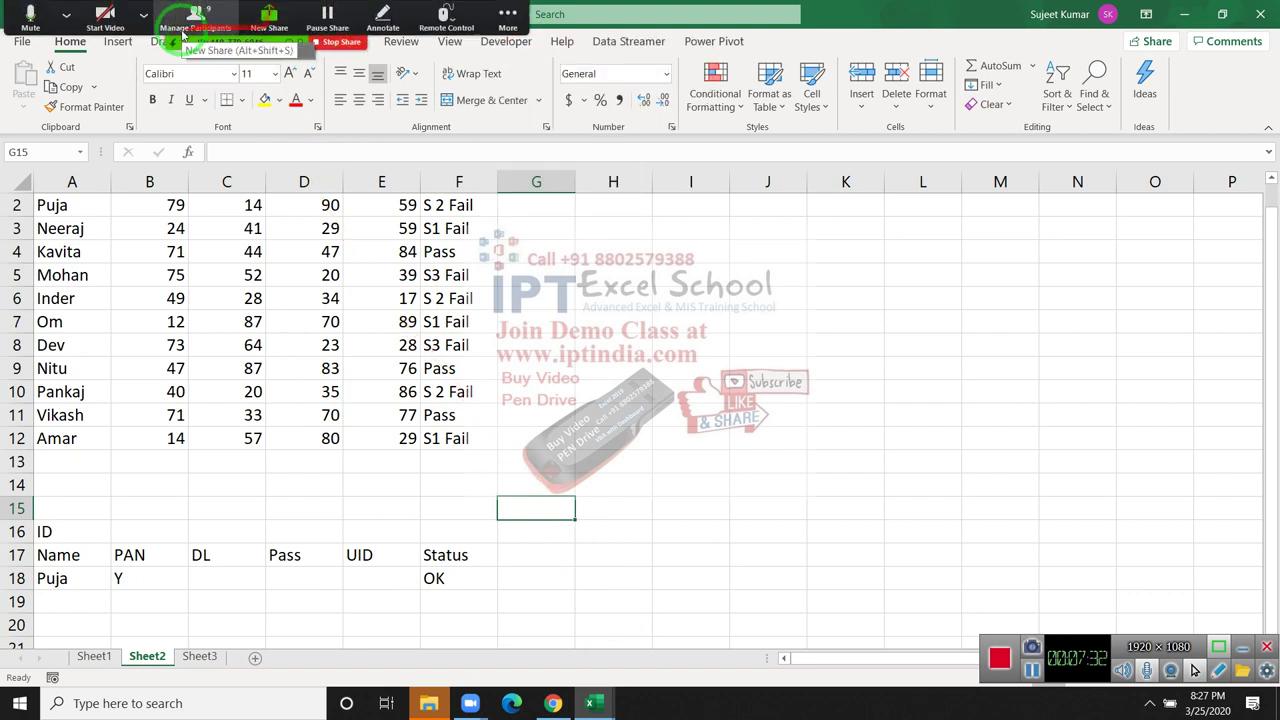
{"action": "left_click", "coordinate": [190, 25]}
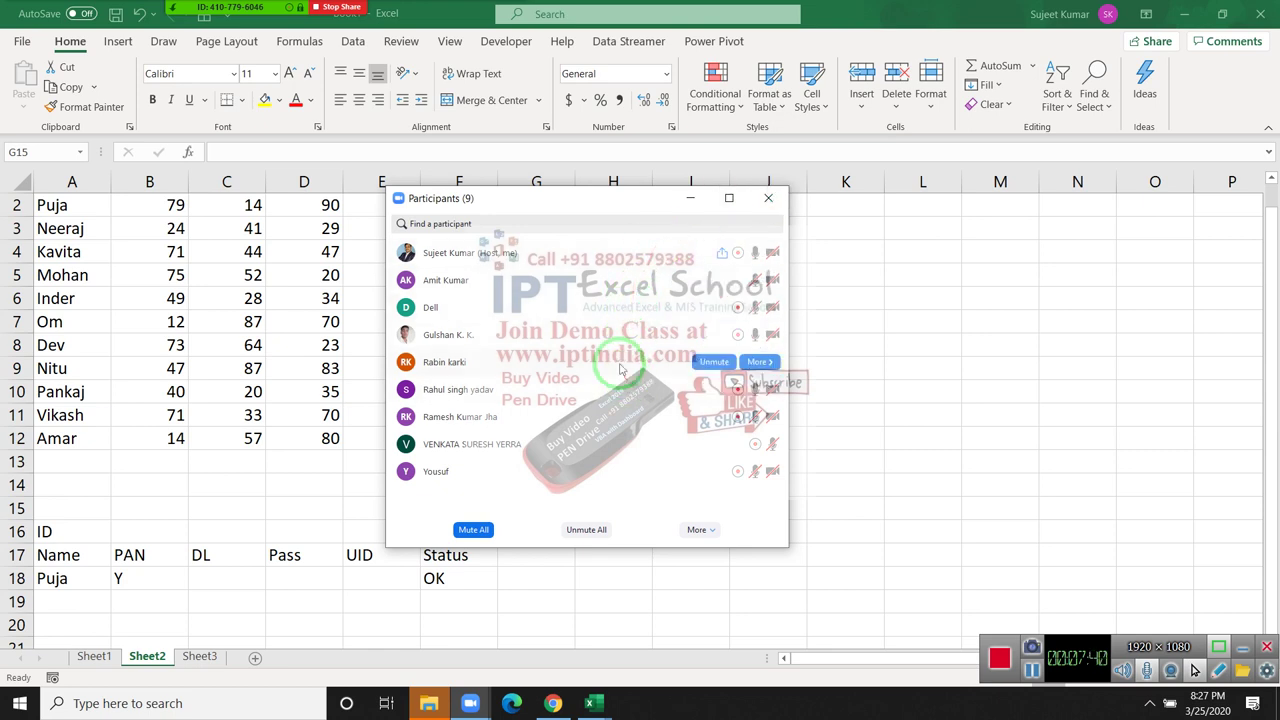
{"action": "left_click", "coordinate": [770, 201]}
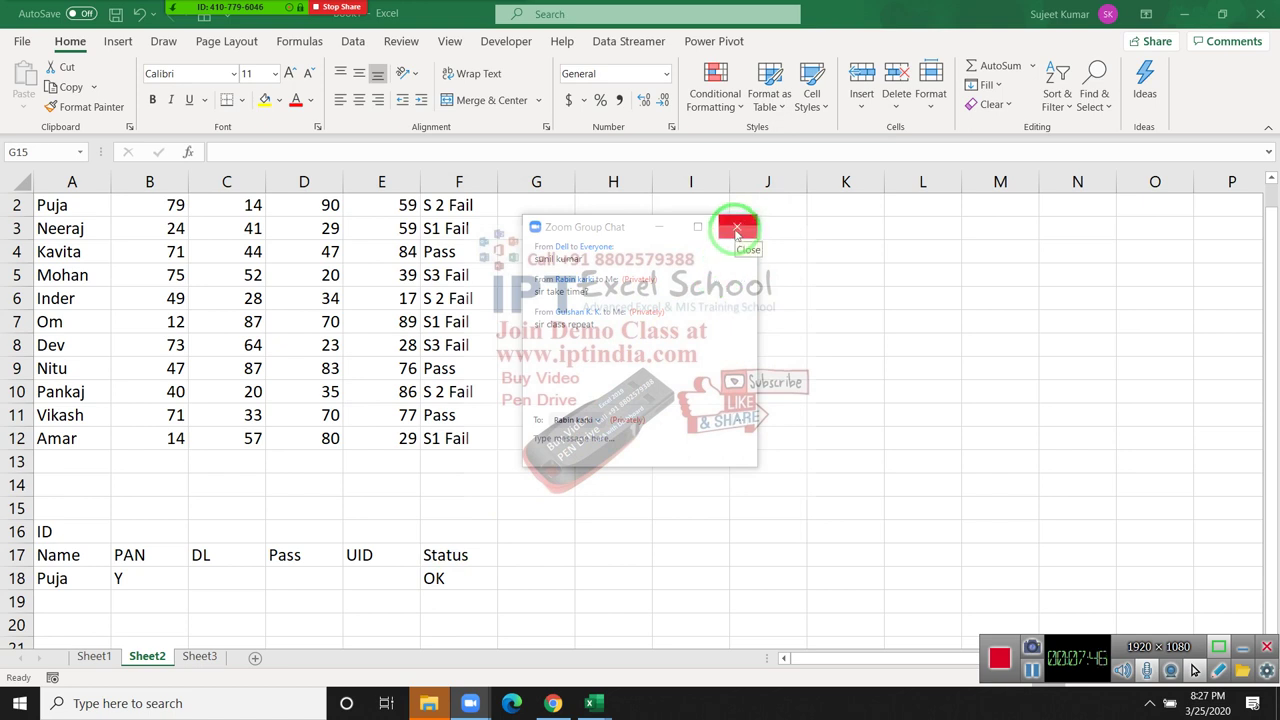
{"action": "left_click", "coordinate": [737, 230]}
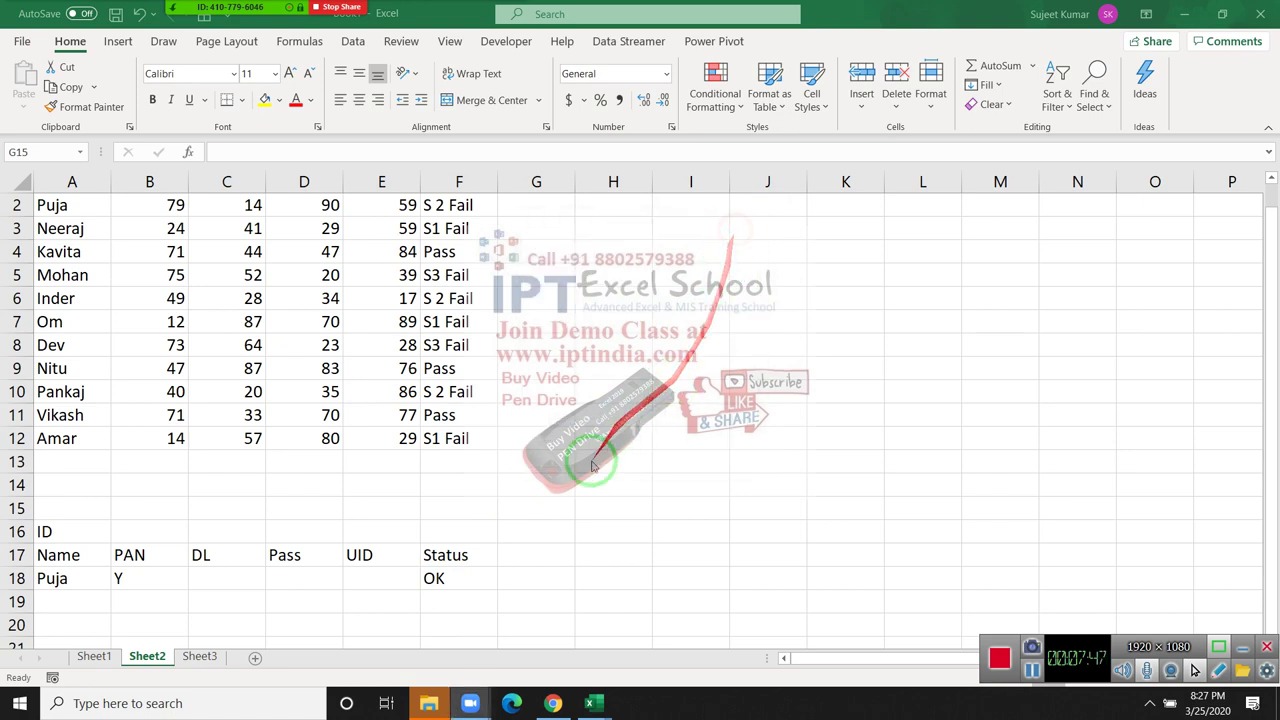
- Review the F18 formula, commit it unchanged, then try and cancel an OR formula in G18
{"action": "double_click", "coordinate": [464, 578]}
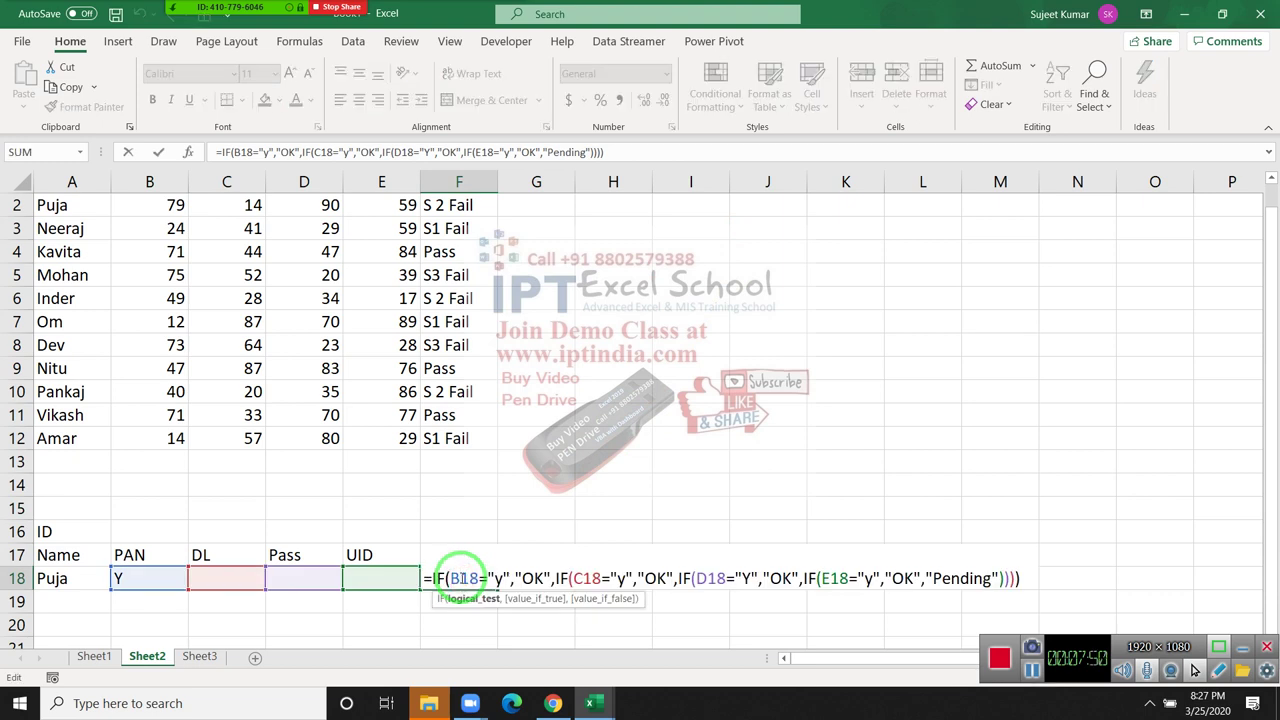
{"action": "mouse_move", "coordinate": [432, 578]}
{"action": "left_mouse_down"}
{"action": "mouse_move", "coordinate": [644, 565]}
{"action": "mouse_move", "coordinate": [1030, 575]}
{"action": "left_mouse_up"}
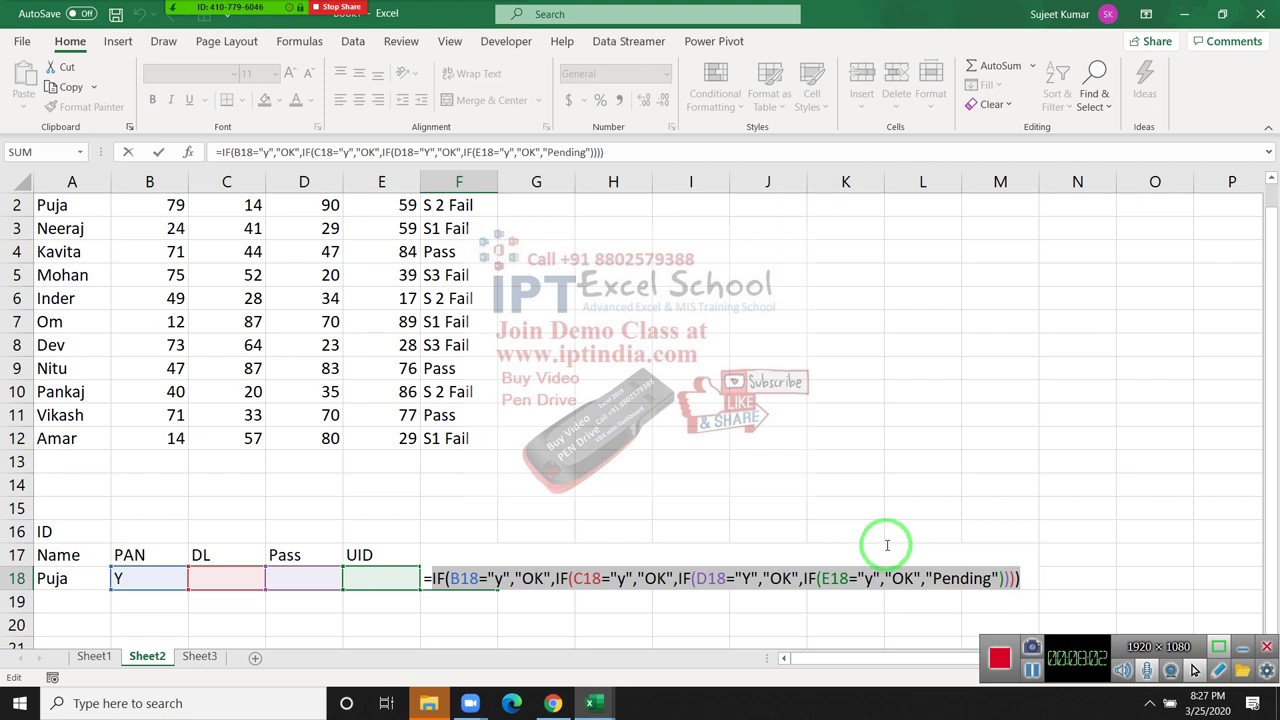
{"action": "key", "text": "ctrl+Return"}
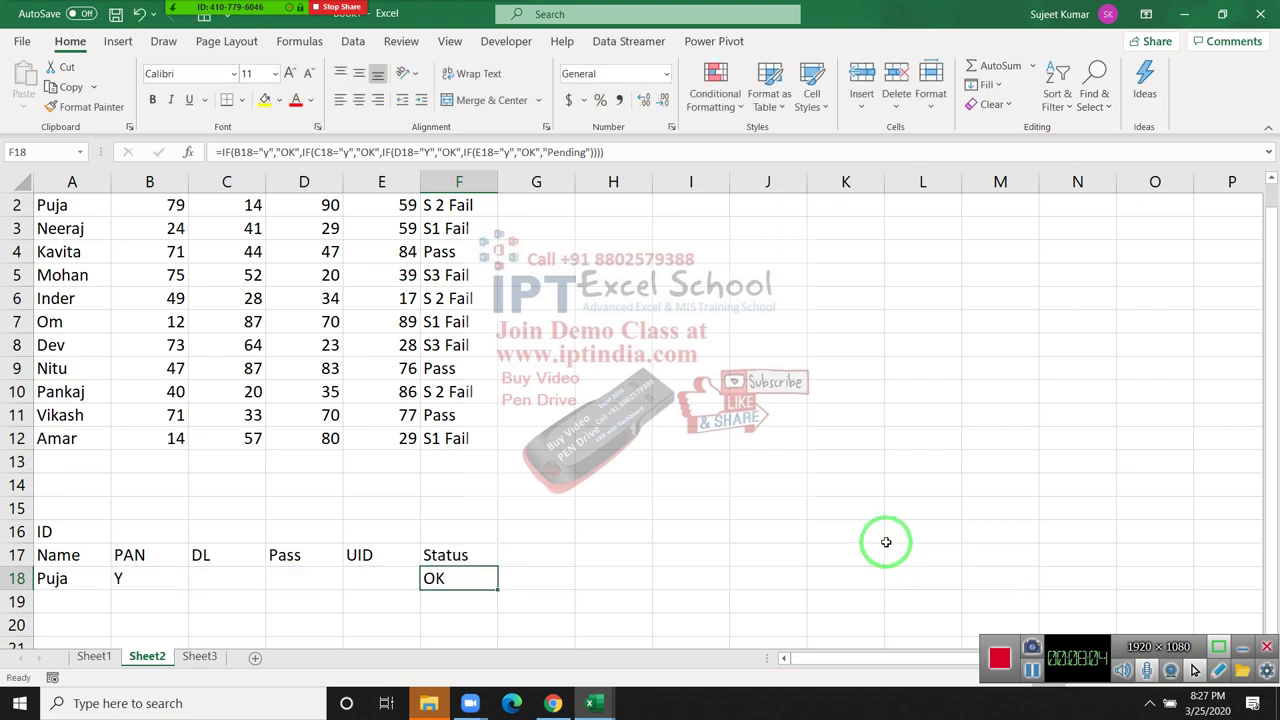
{"action": "key", "text": "Right"}
{"action": "type", "text": "=o"}
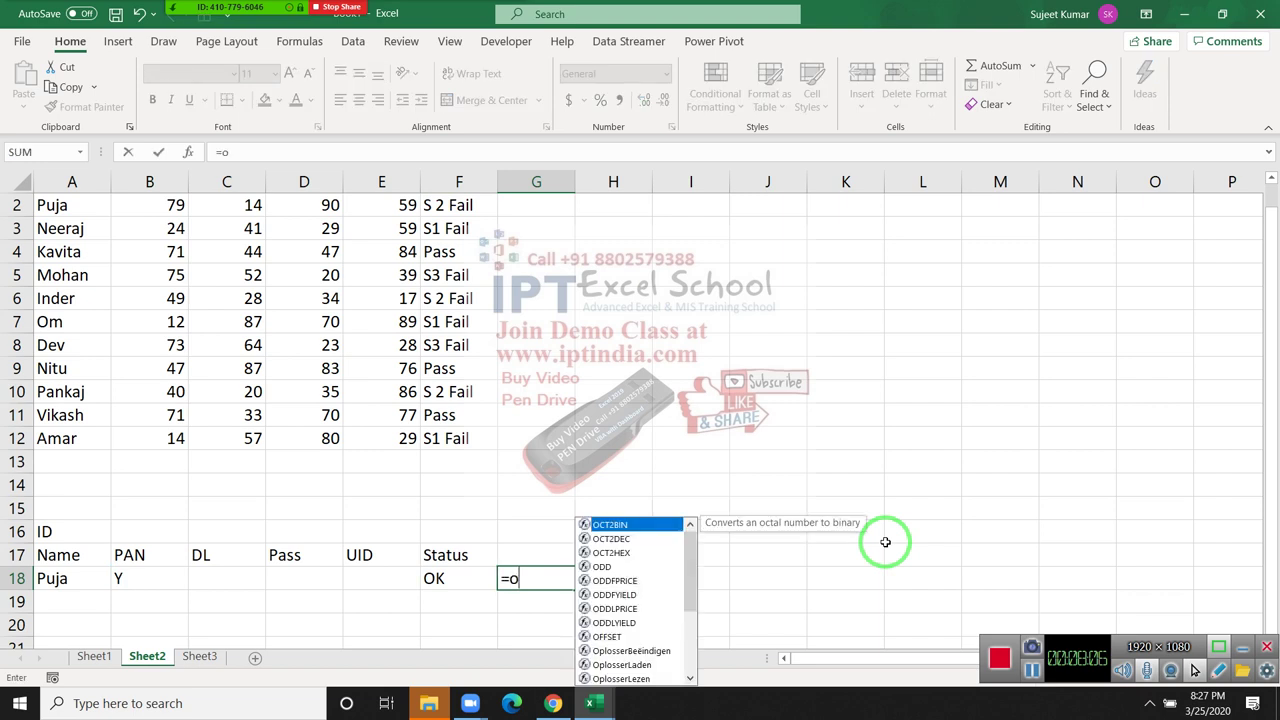
{"action": "type", "text": "r"}
{"action": "key", "text": "Tab"}
{"action": "key", "text": "Left"}
{"action": "key", "text": "Left"}
{"action": "key", "text": "Left"}
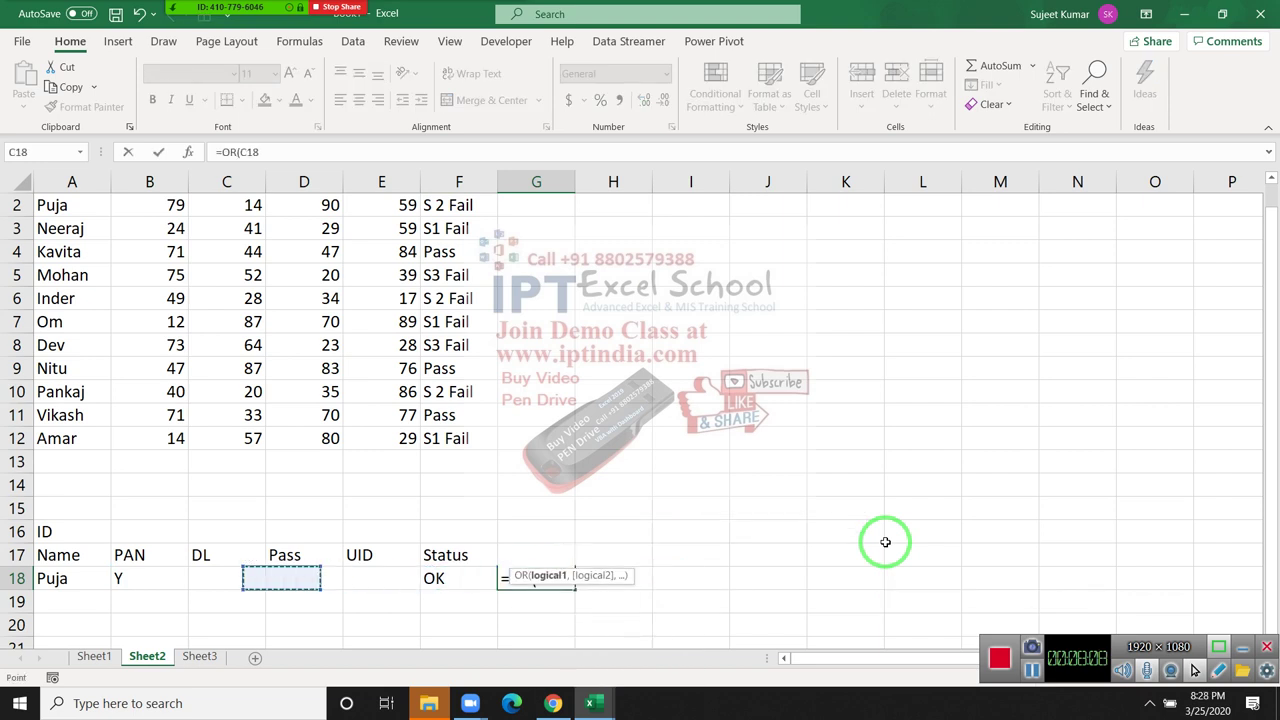
{"action": "key", "text": "Left"}
{"action": "key", "text": "Left"}
{"action": "type", "text": "="}
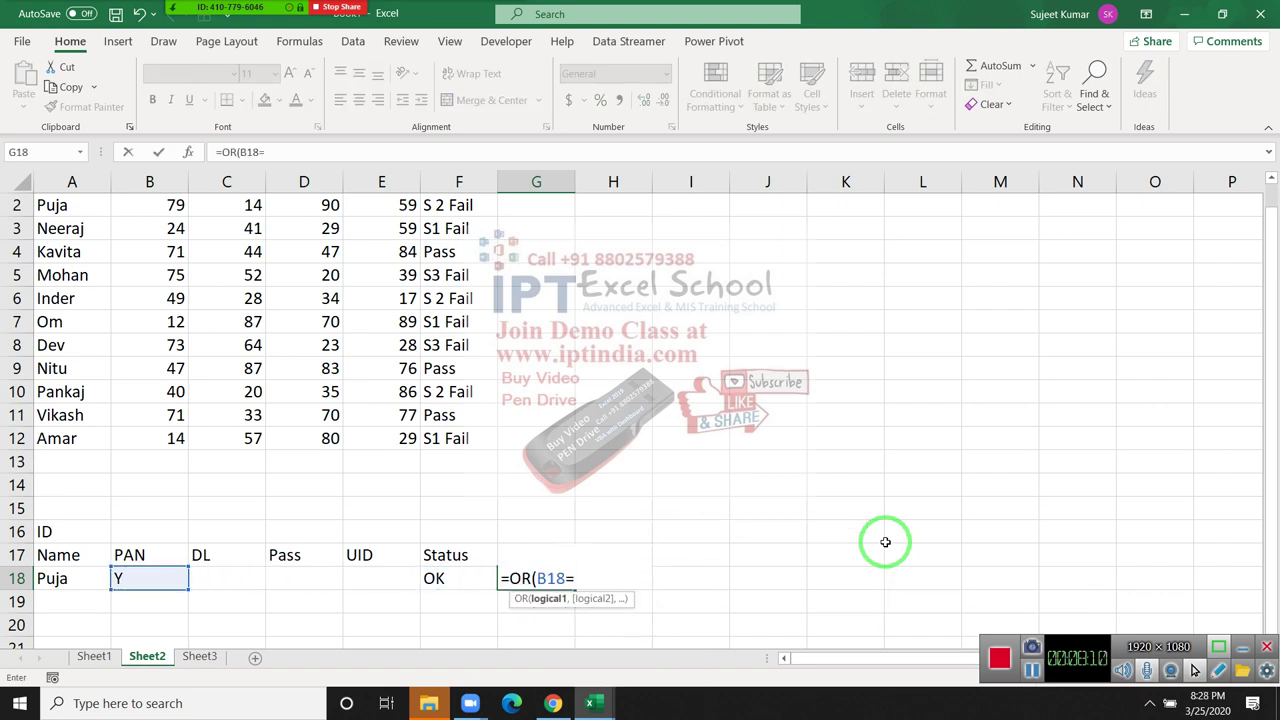
{"action": "key", "text": "Escape"}
- Recheck F18's nested IF, abandon a second OR attempt in G18, and reopen F18 for editing
{"action": "key", "text": "Left"}
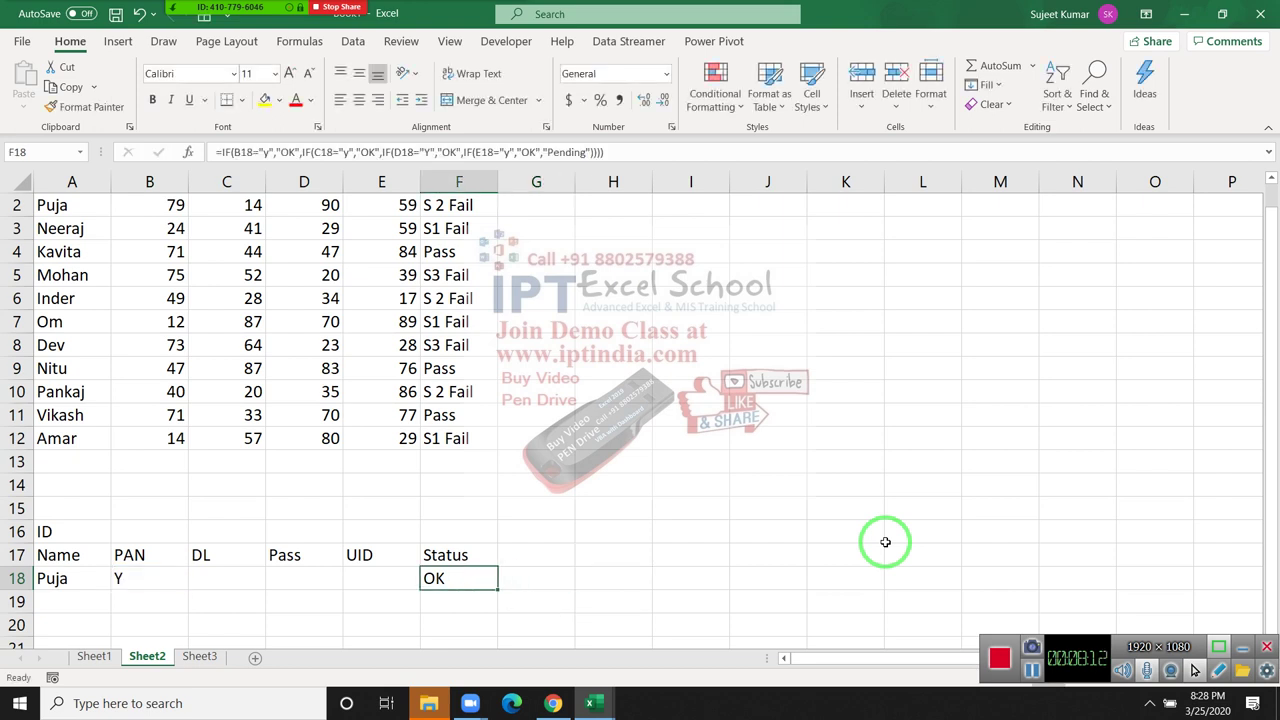
{"action": "key", "text": "F2"}
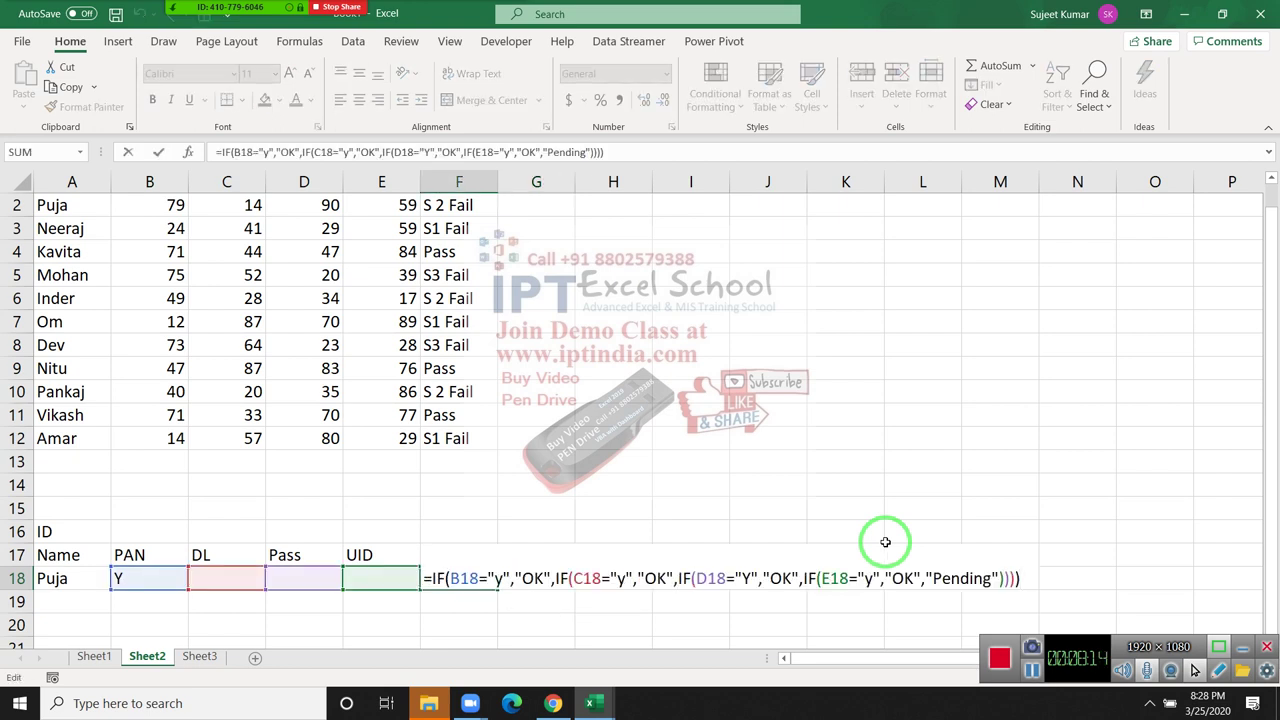
{"action": "key", "text": "Escape"}
{"action": "key", "text": "Right"}
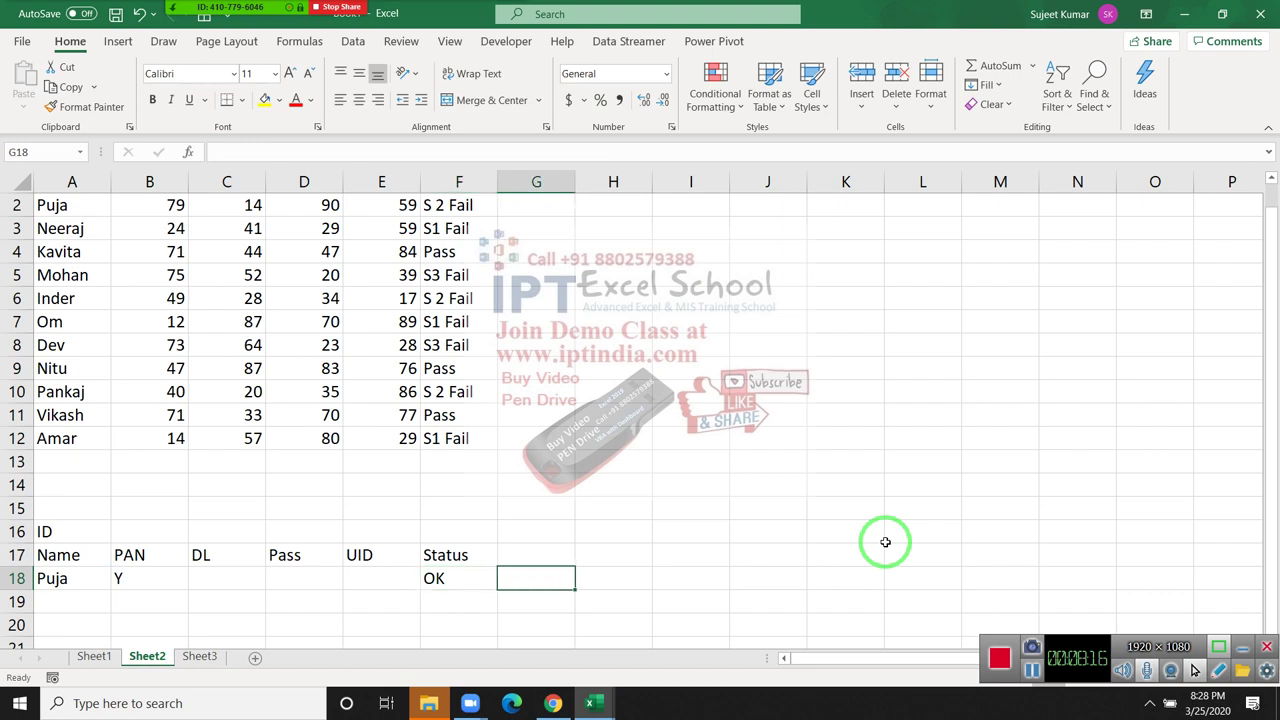
{"action": "type", "text": "=o"}
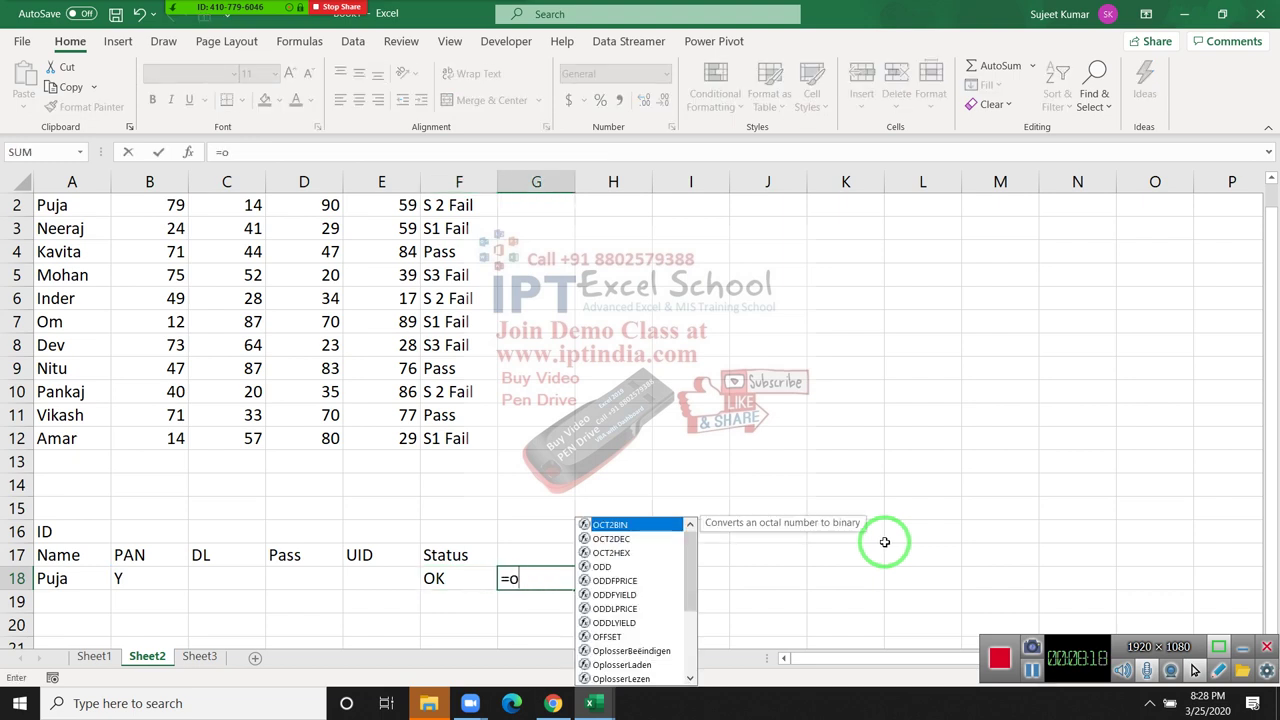
{"action": "type", "text": "r"}
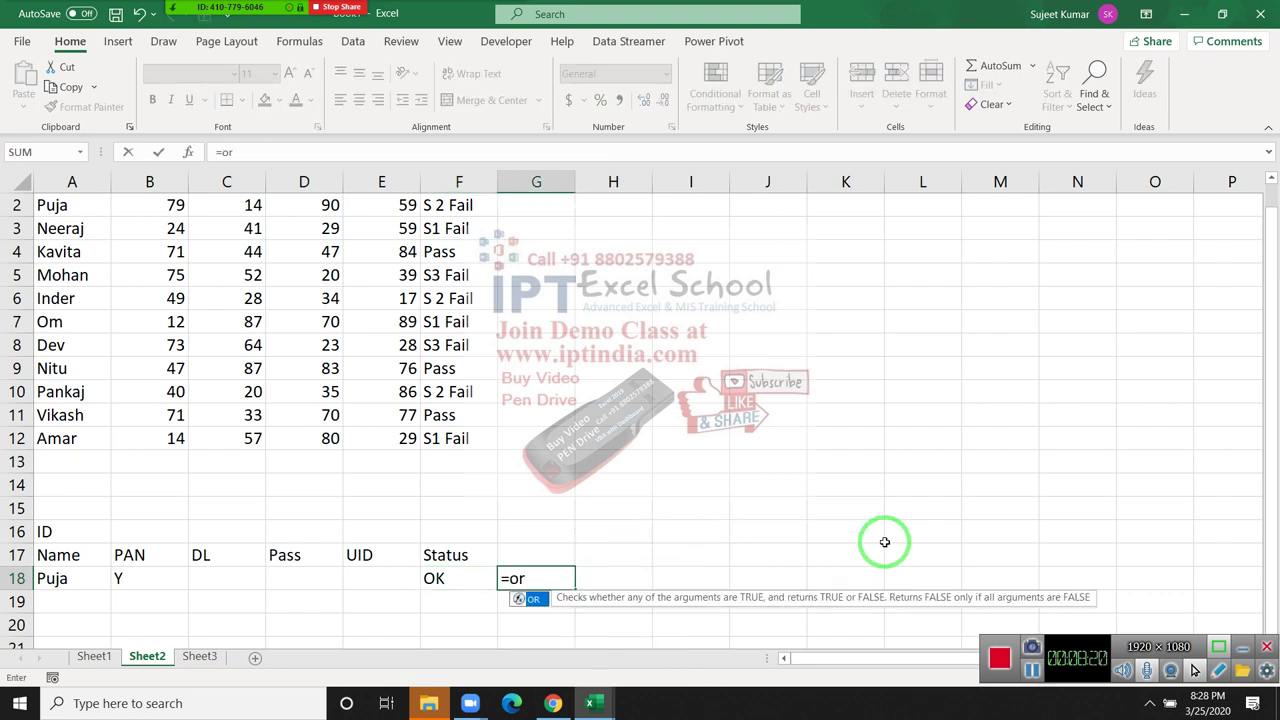
{"action": "key", "text": "Escape"}
{"action": "key", "text": "Escape"}
{"action": "key", "text": "Left"}
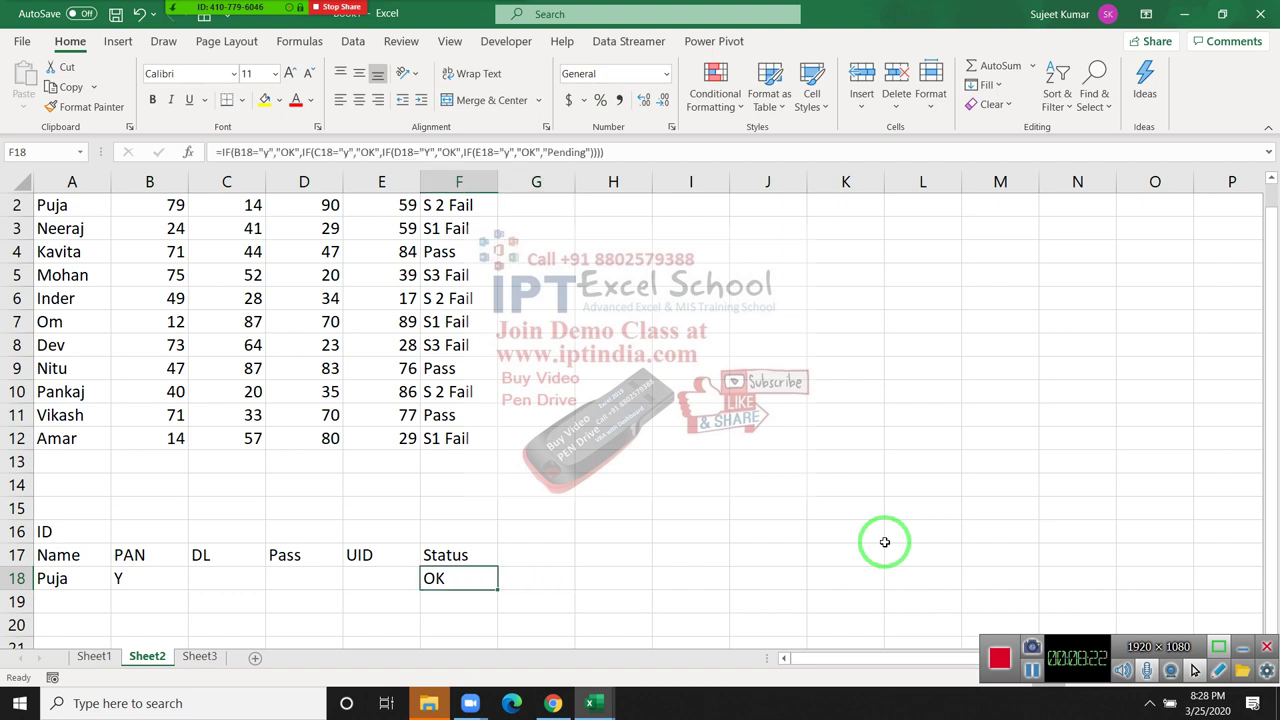
{"action": "key", "text": "F2"}
{"action": "key", "text": "Left"}
{"action": "key", "text": "Left"}
{"action": "key", "text": "Left"}
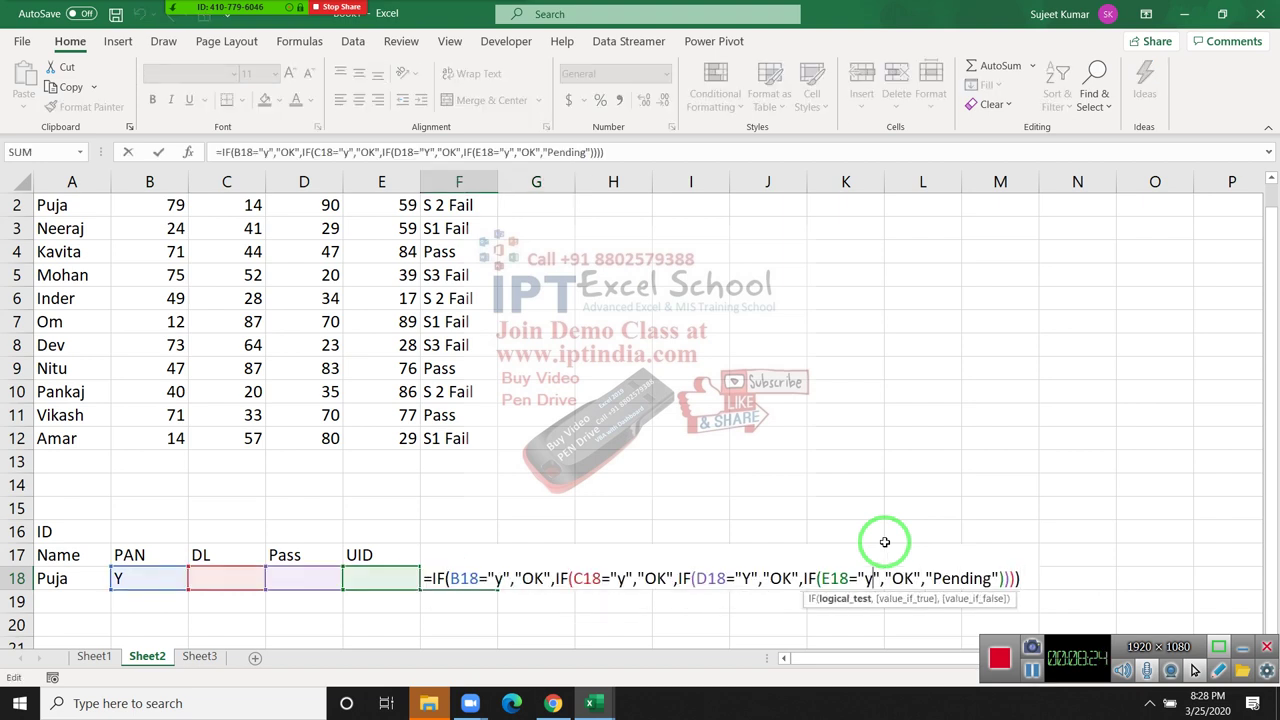
{"action": "left_click_drag", "start_coordinate": [965, 577], "coordinate": [1113, 627]}
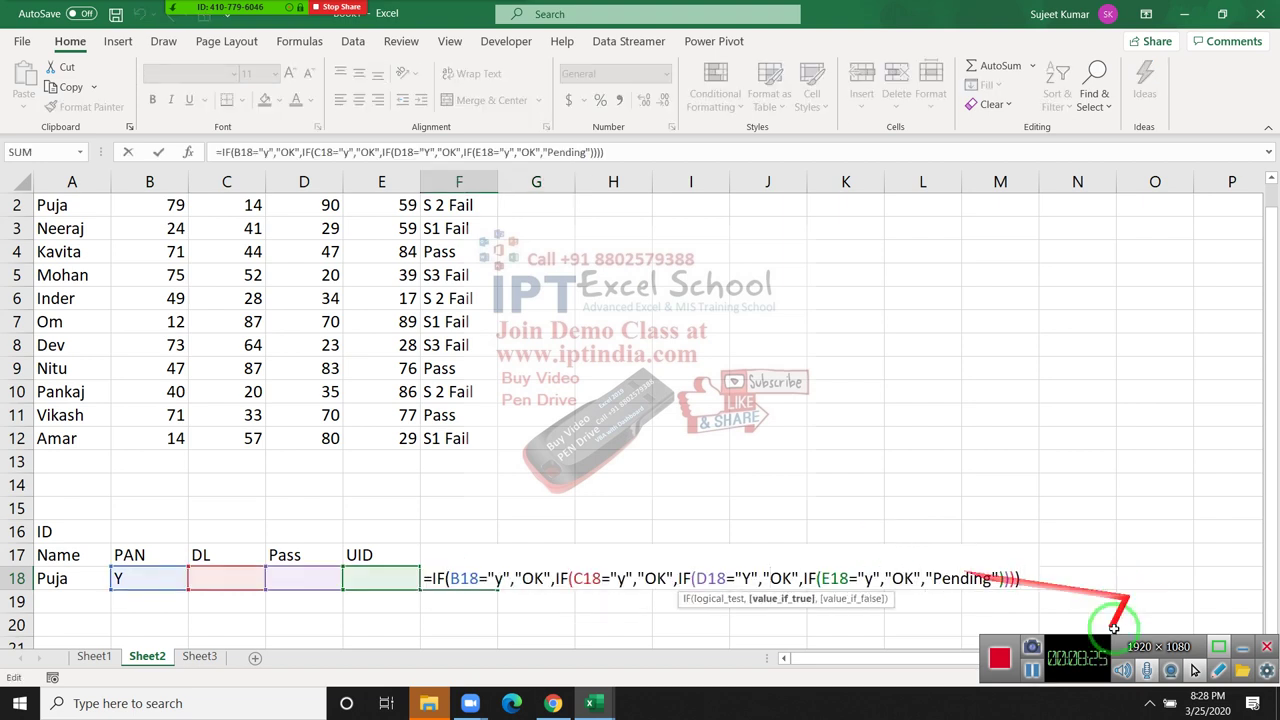
{"action": "double_click", "coordinate": [536, 576]}
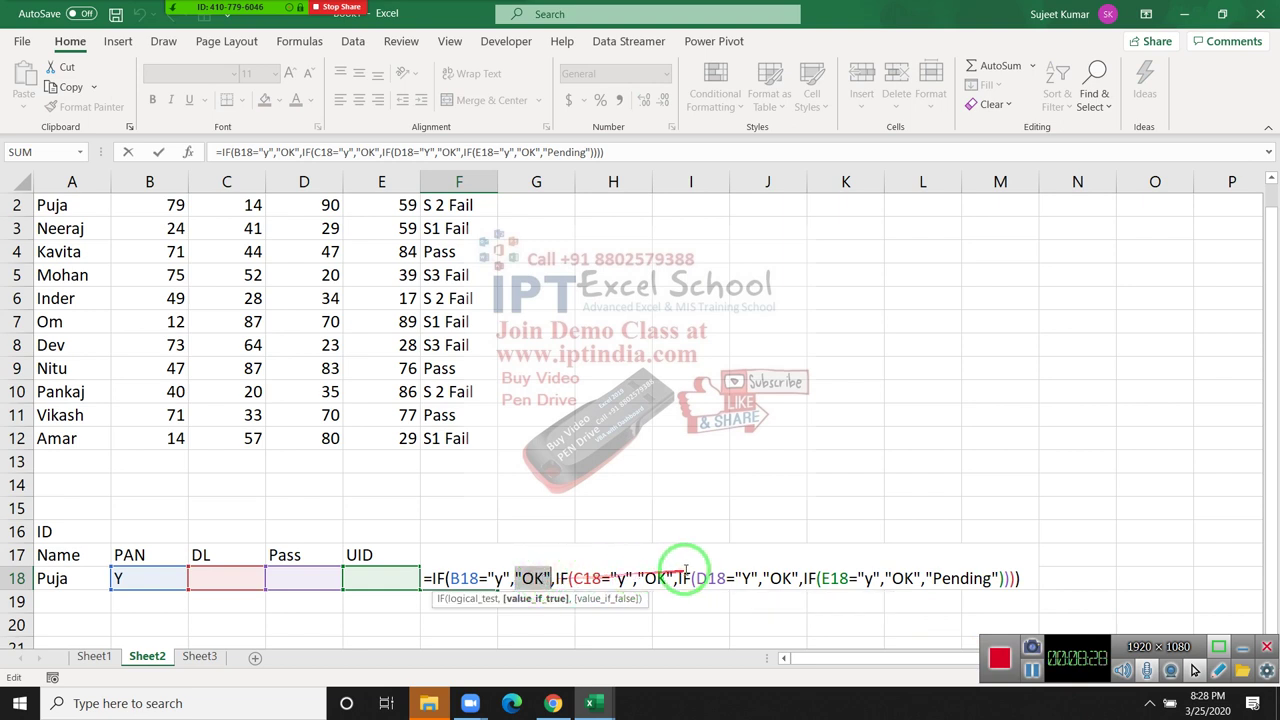
{"action": "left_click", "coordinate": [642, 579]}
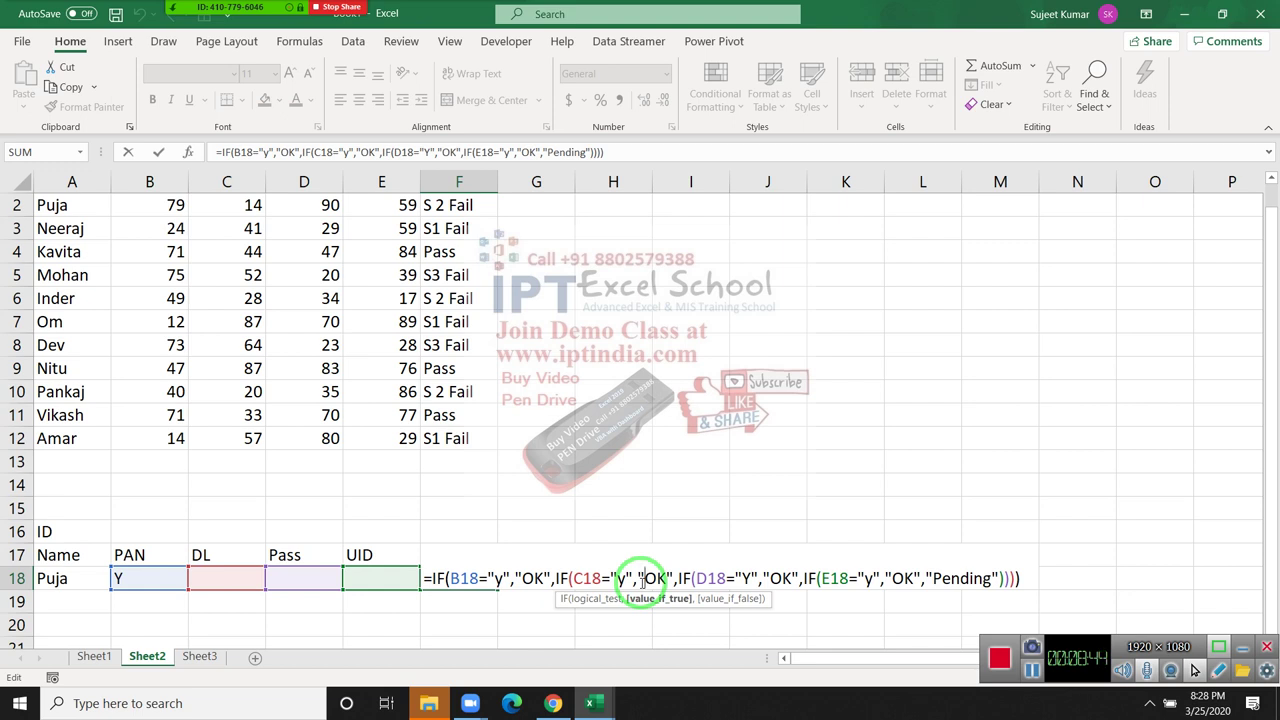
{"action": "key", "text": "ctrl+Return"}
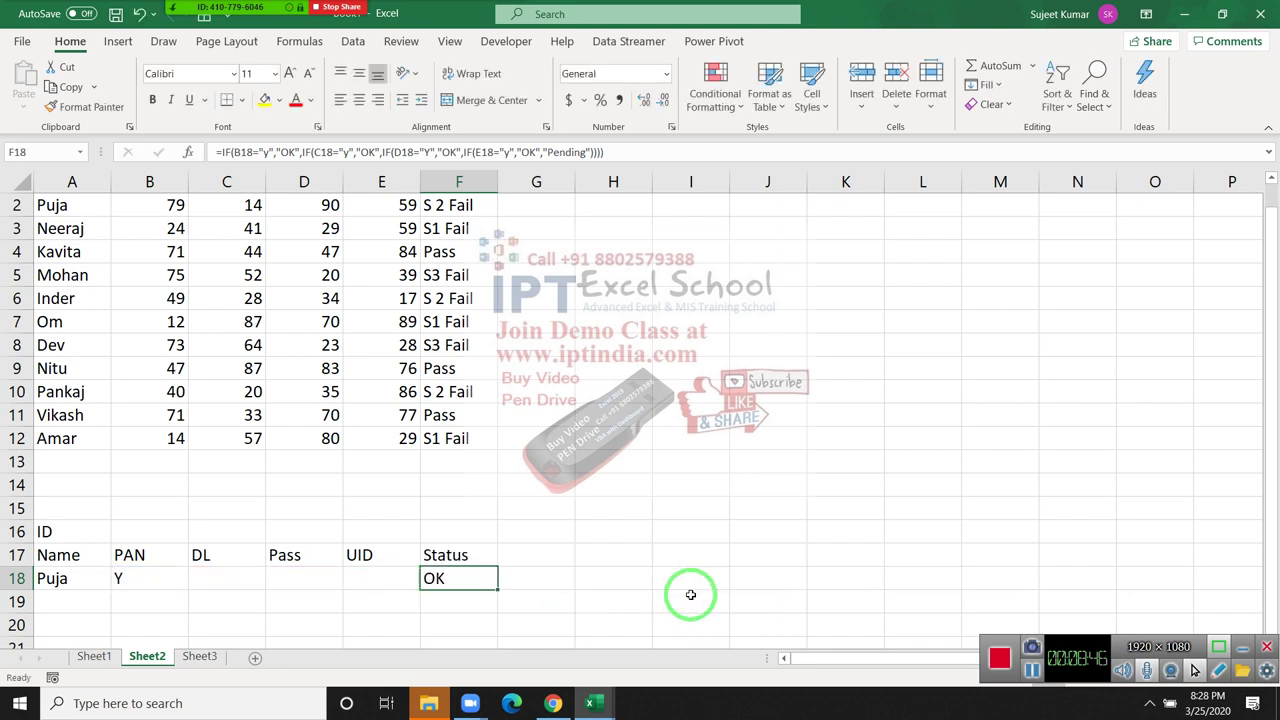
{"action": "left_click", "coordinate": [460, 414]}
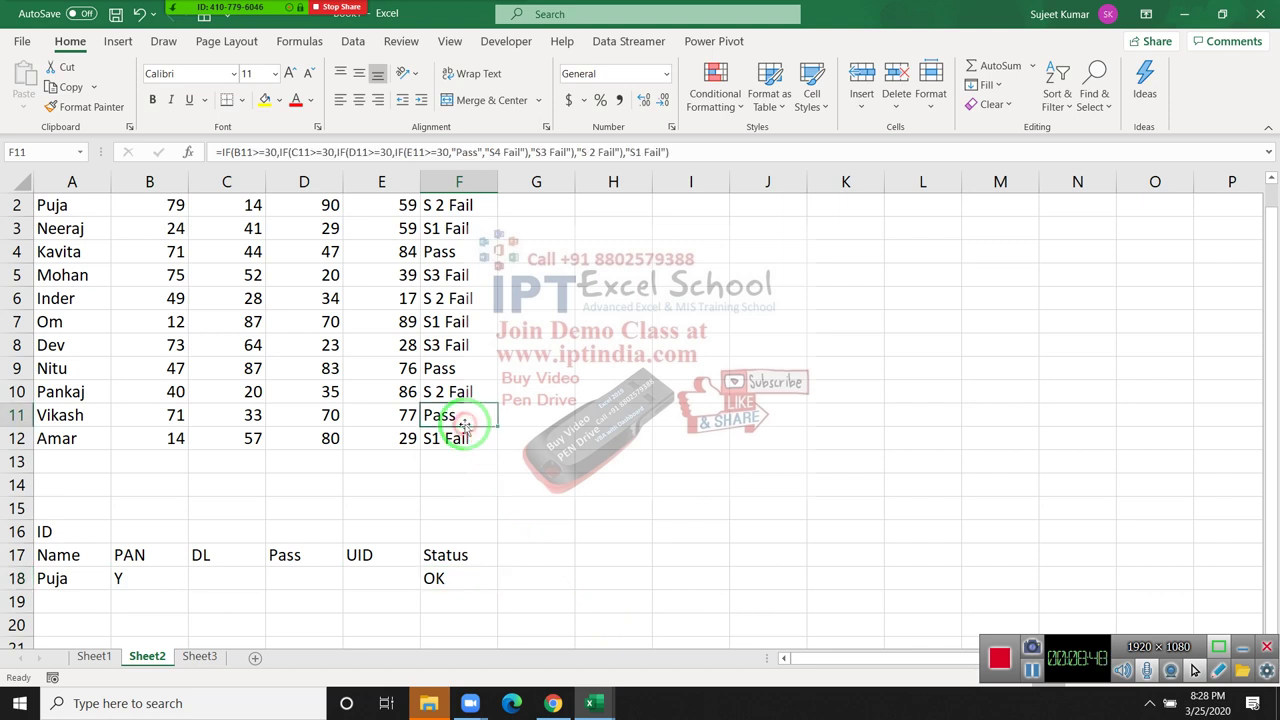
{"action": "double_click", "coordinate": [456, 367]}
{"action": "key", "text": "Escape"}
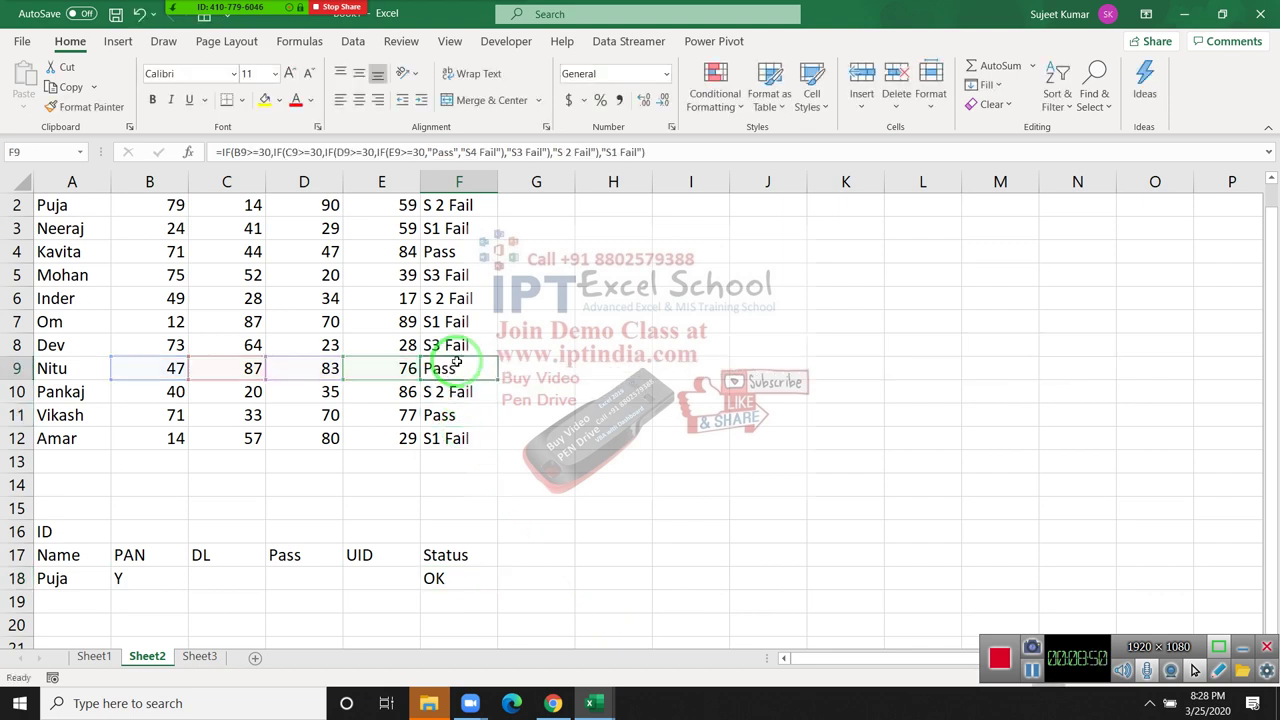
{"action": "left_click", "coordinate": [446, 574]}
{"action": "double_click", "coordinate": [446, 574]}
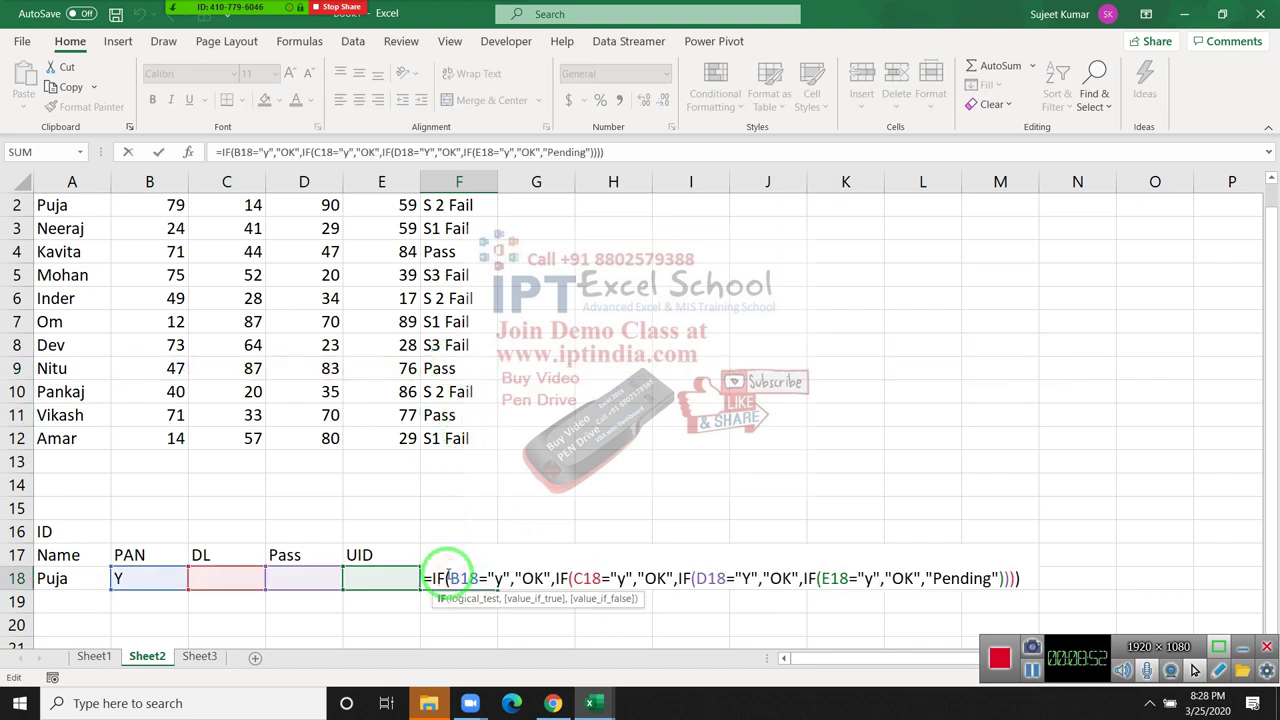
{"action": "key", "text": "Escape"}
{"action": "left_click", "coordinate": [433, 438]}
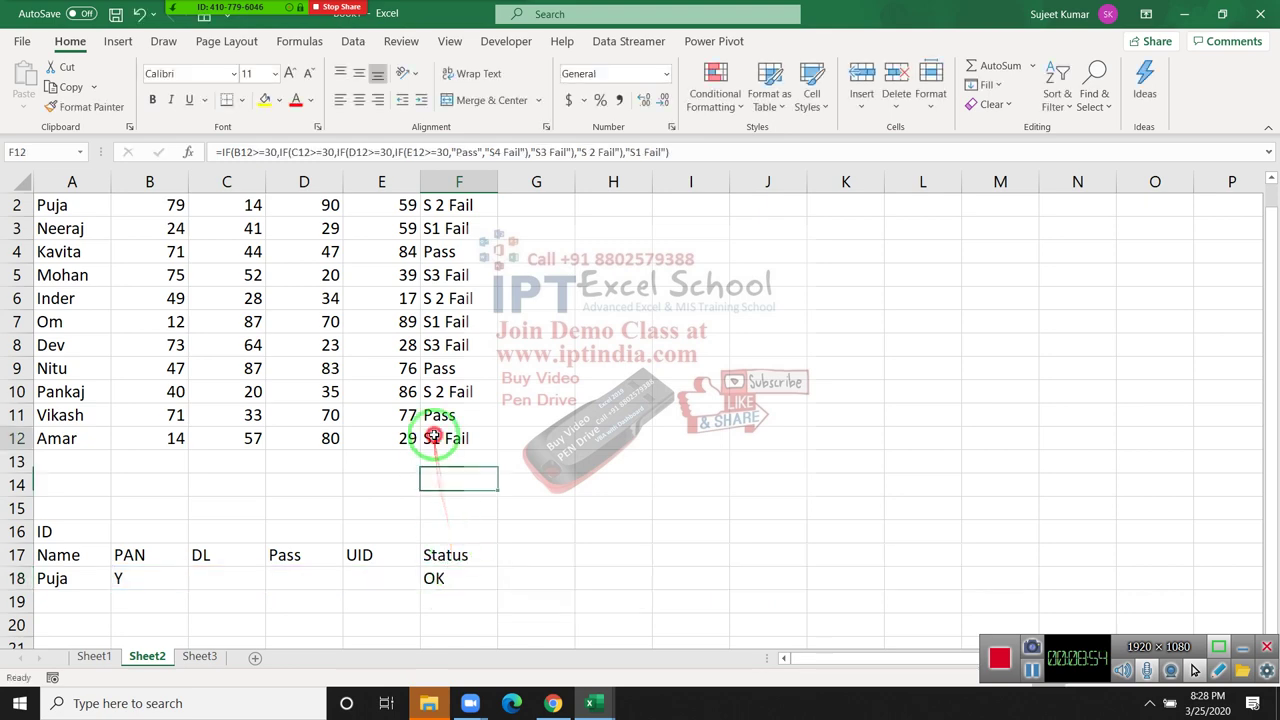
{"action": "double_click", "coordinate": [433, 438]}
{"action": "key", "text": "Escape"}
{"action": "scroll", "coordinate": [465, 513], "scroll_direction": "down", "scroll_amount": 1}
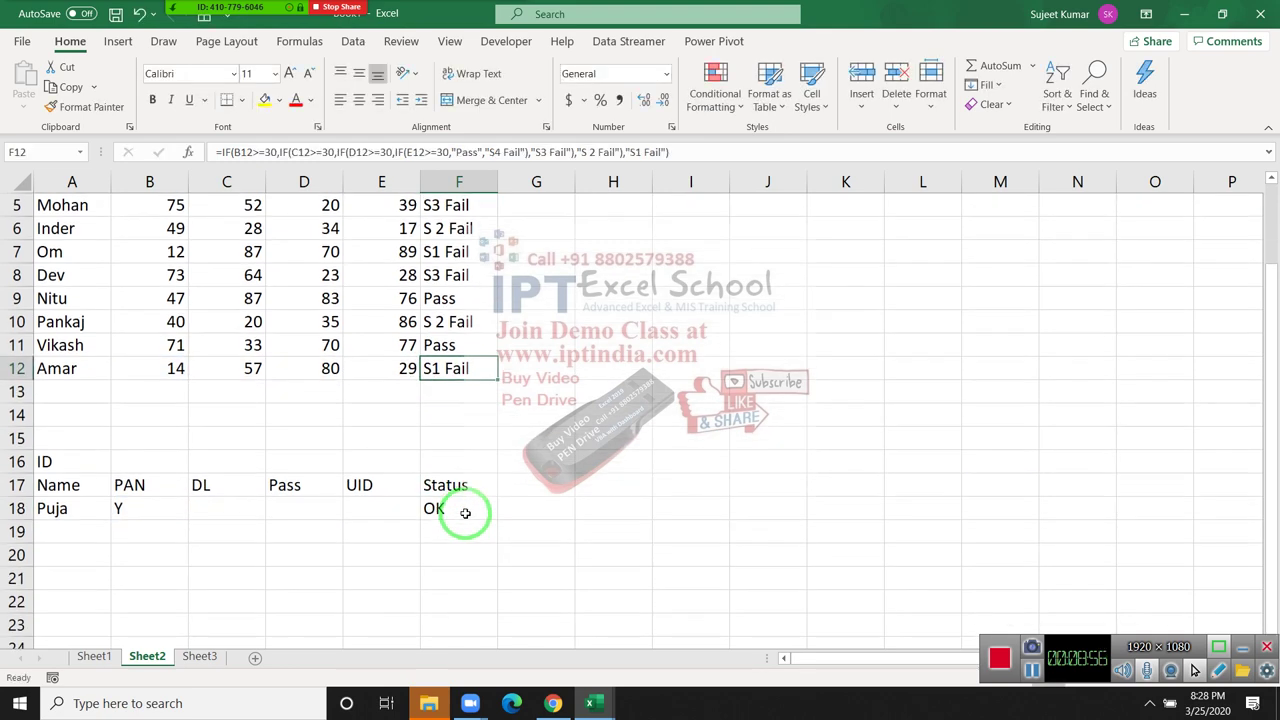
- Fill the PAN header cell B17 with yellow
{"action": "left_click", "coordinate": [505, 488]}
{"action": "scroll", "coordinate": [490, 470], "scroll_direction": "down", "scroll_amount": 1}
{"action": "left_click", "coordinate": [470, 437]}
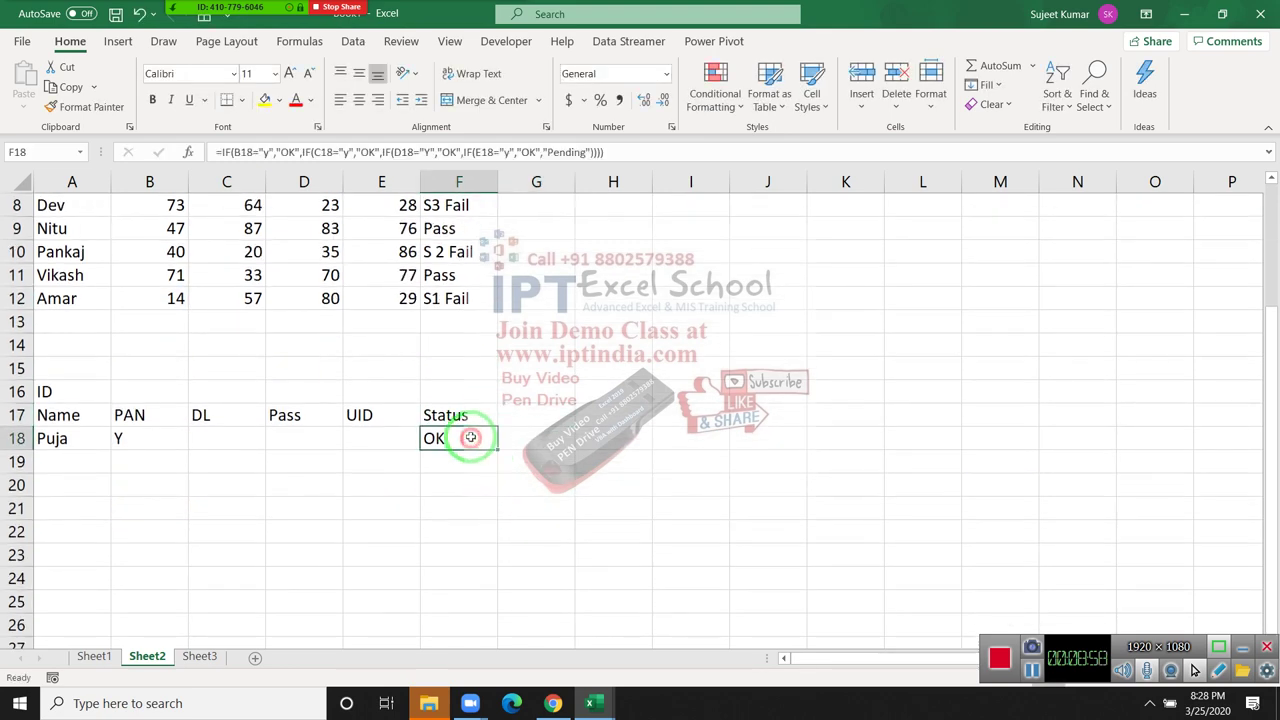
{"action": "left_click", "coordinate": [521, 418]}
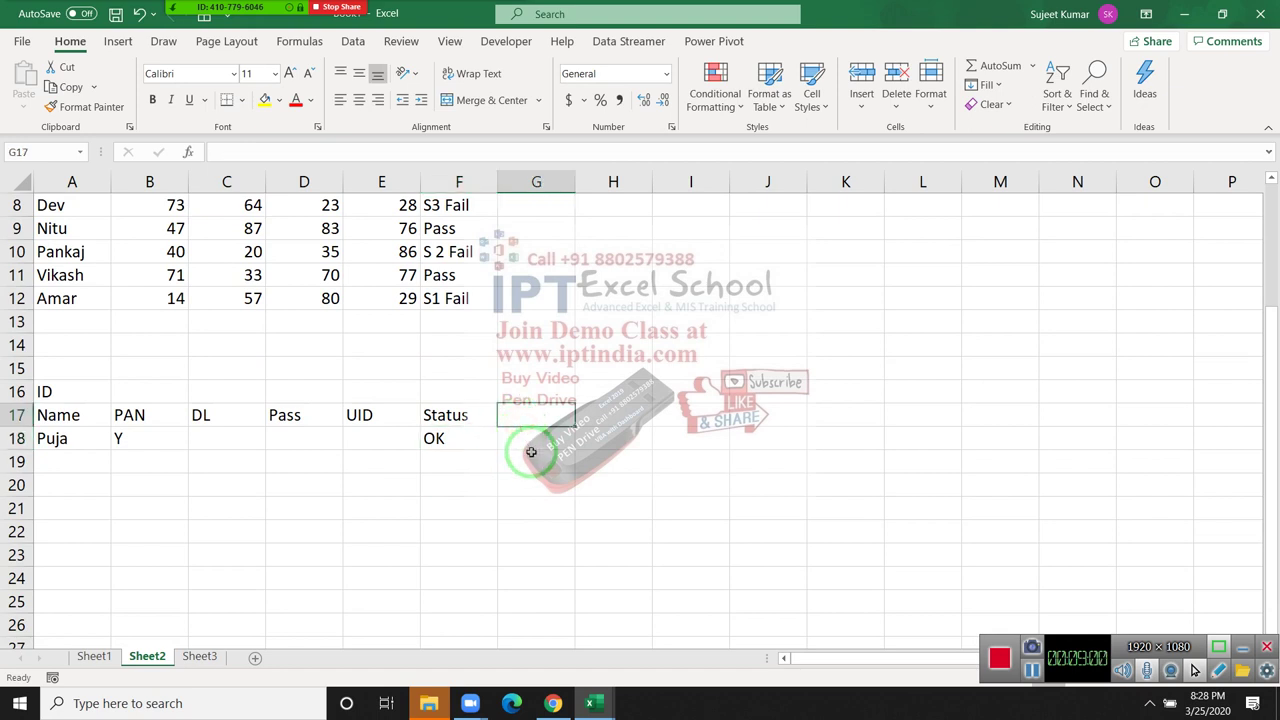
{"action": "left_click", "coordinate": [486, 441]}
{"action": "left_click", "coordinate": [507, 433]}
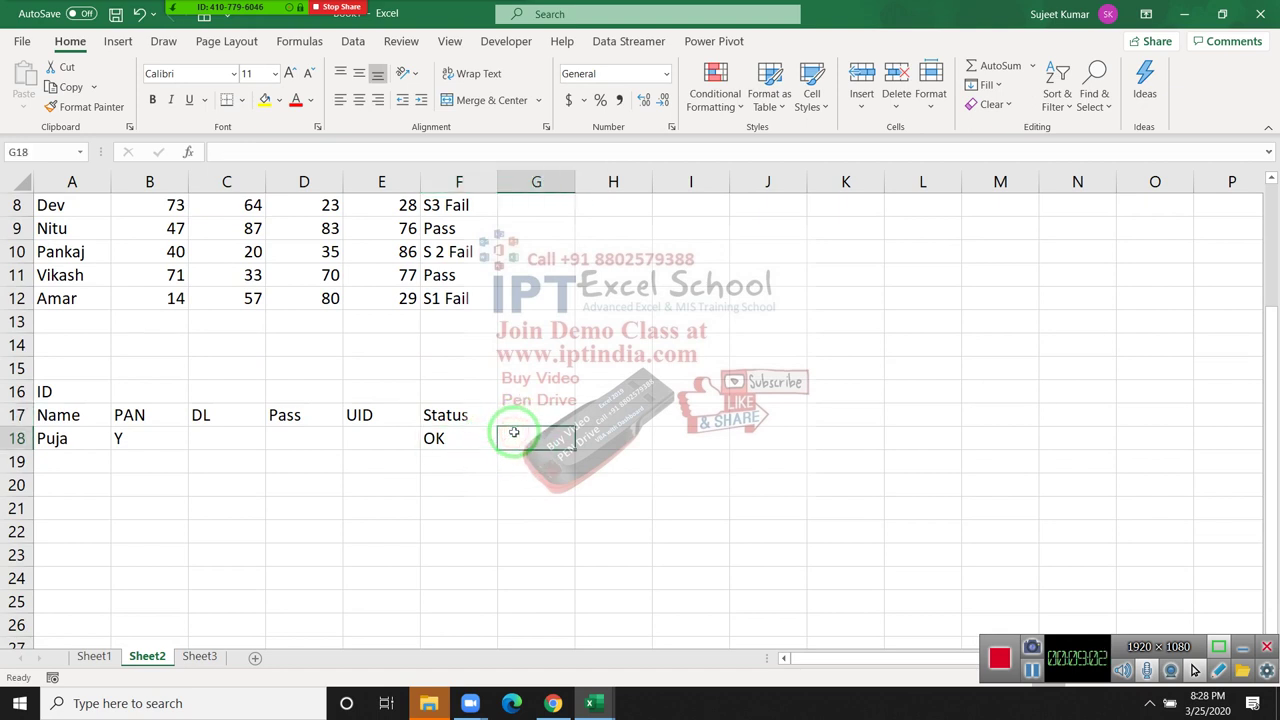
{"action": "left_click", "coordinate": [100, 415]}
{"action": "left_click", "coordinate": [120, 414]}
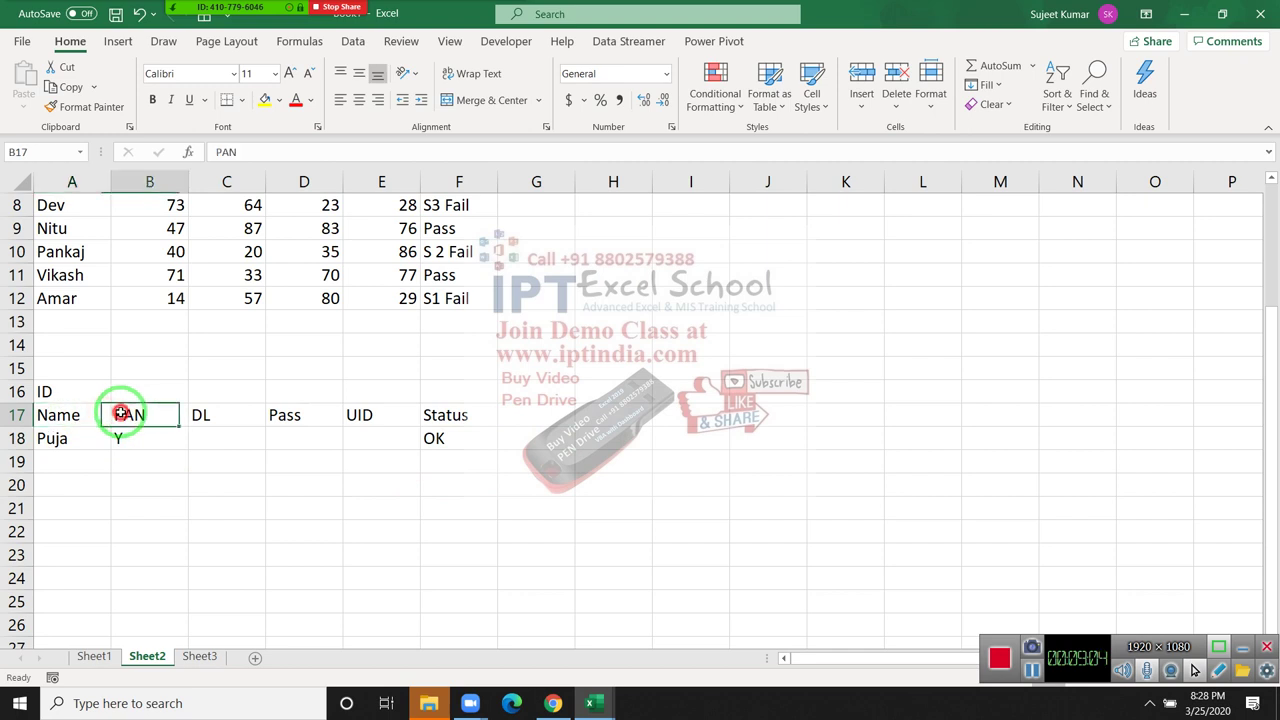
{"action": "left_click", "coordinate": [265, 101]}
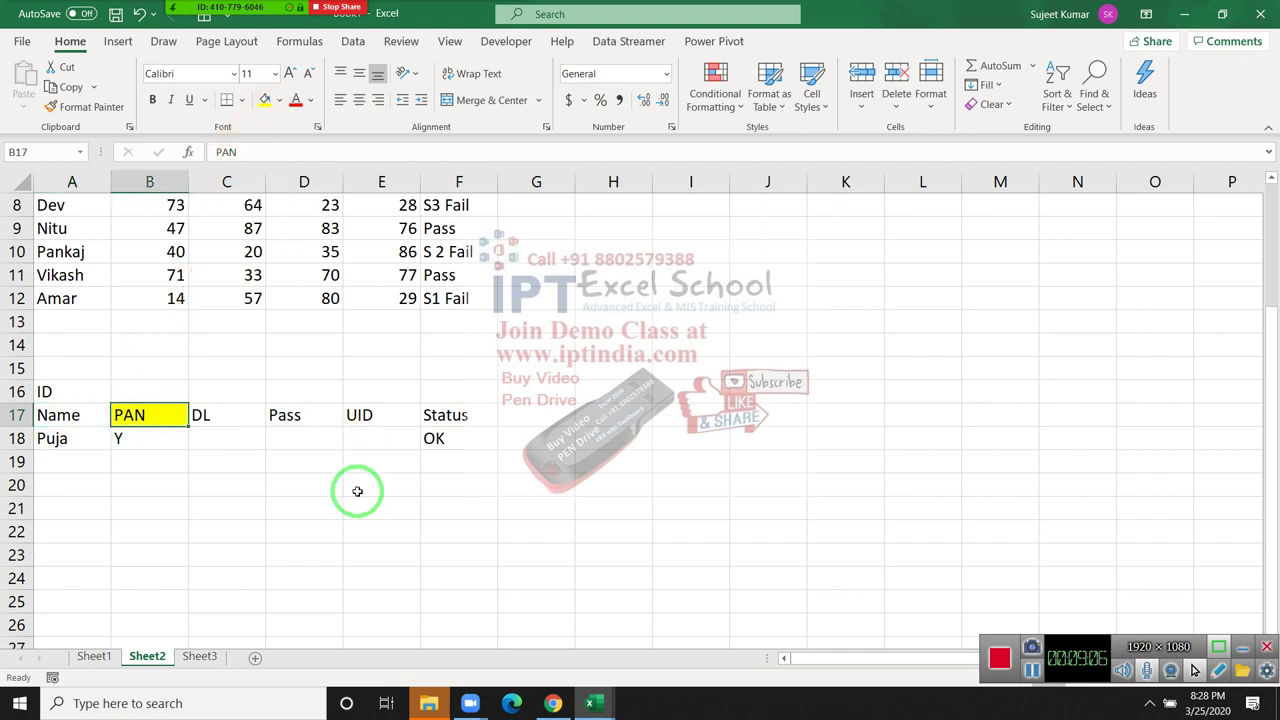
{"action": "left_click", "coordinate": [522, 436]}
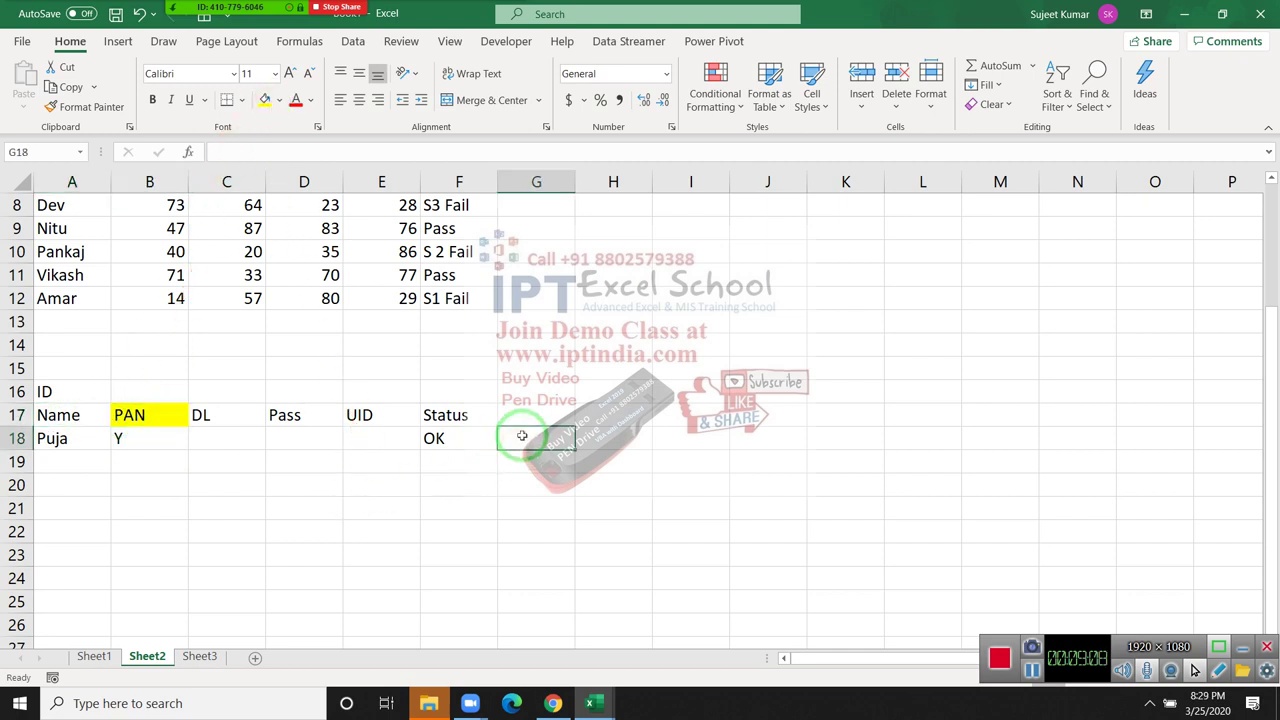
- Start G18's formula as =IF(B18="Y",IF(C18="y","OK",IF( testing PAN and DL
{"action": "type", "text": "=if("}
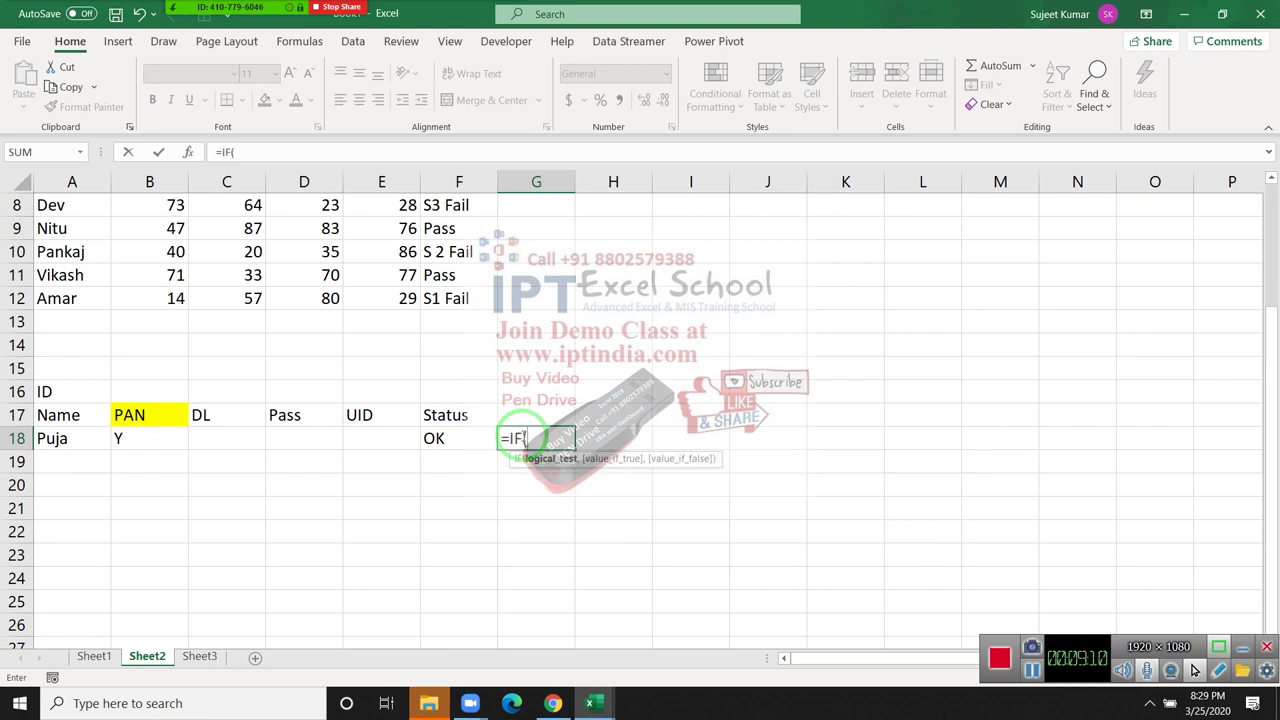
{"action": "left_click", "coordinate": [146, 442]}
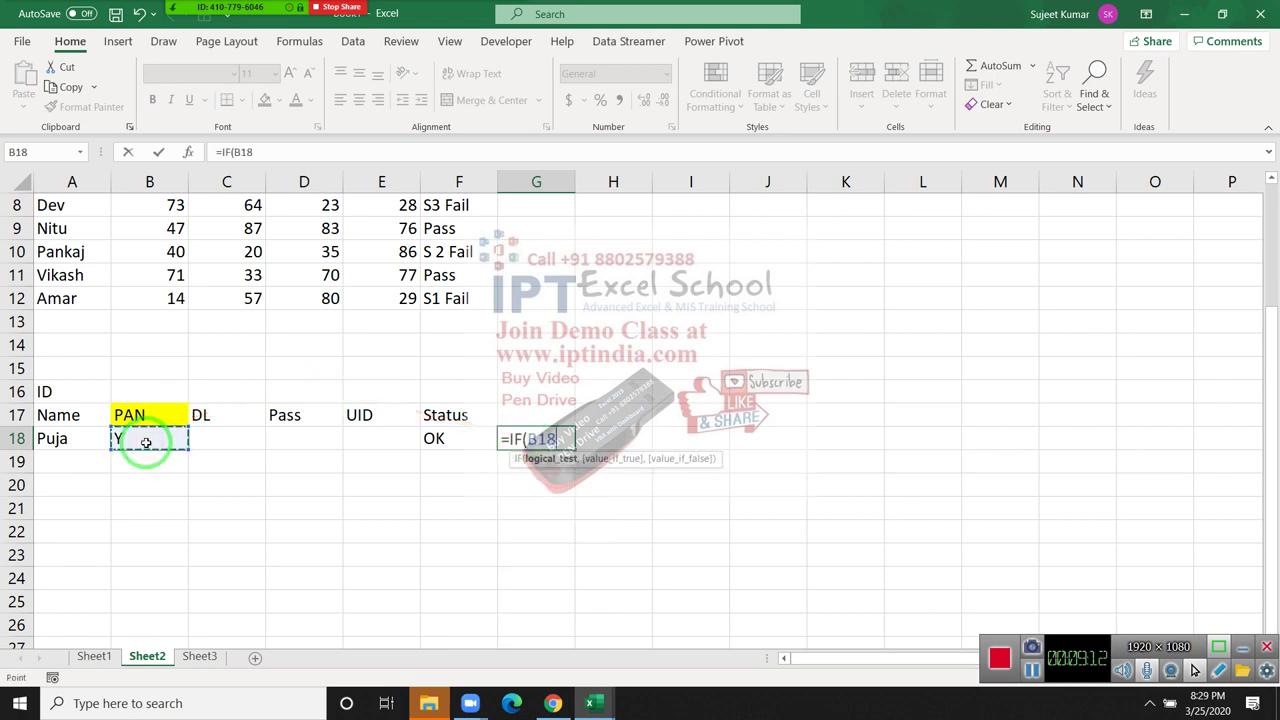
{"action": "type", "text": "=\"Y\""}
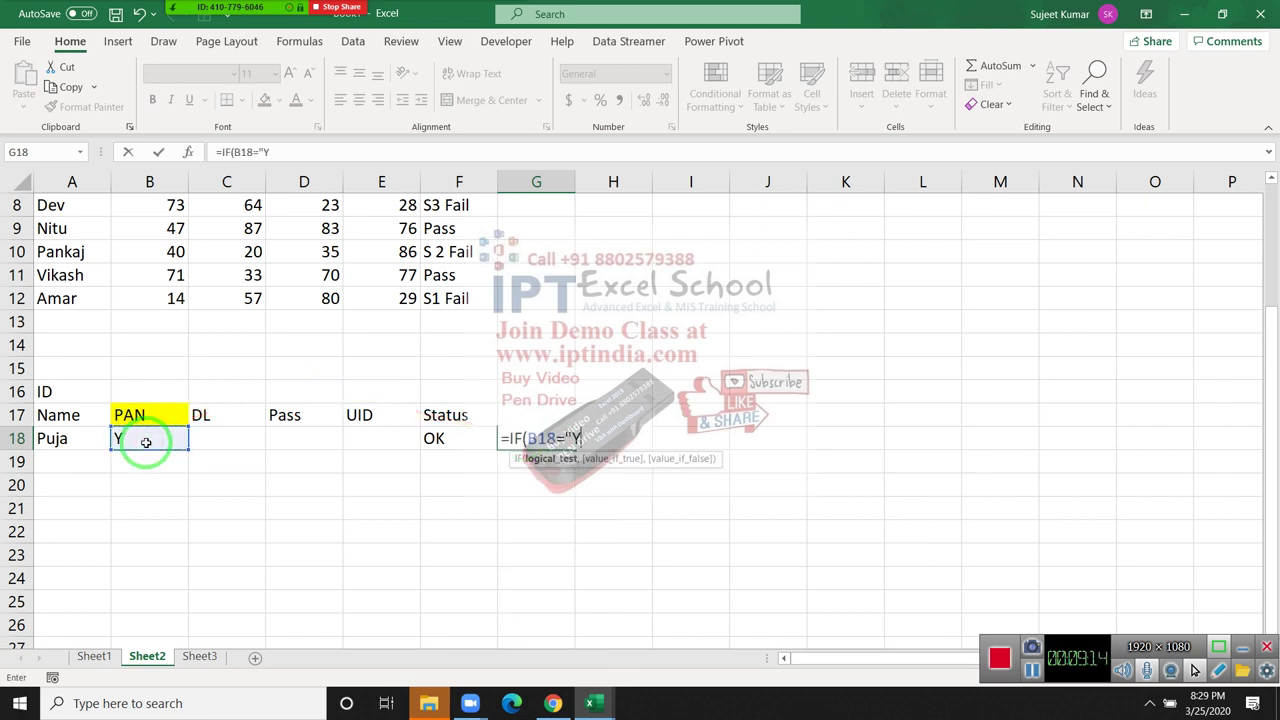
{"action": "type", "text": ","}
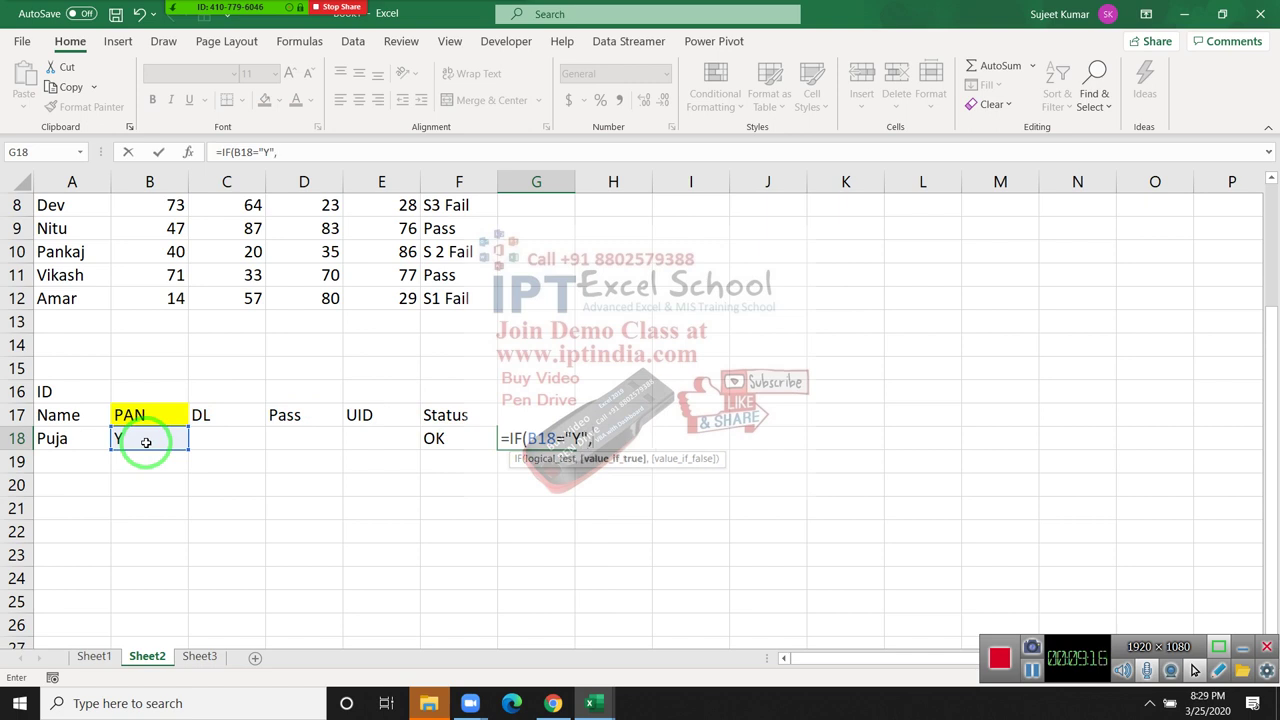
{"action": "type", "text": "if"}
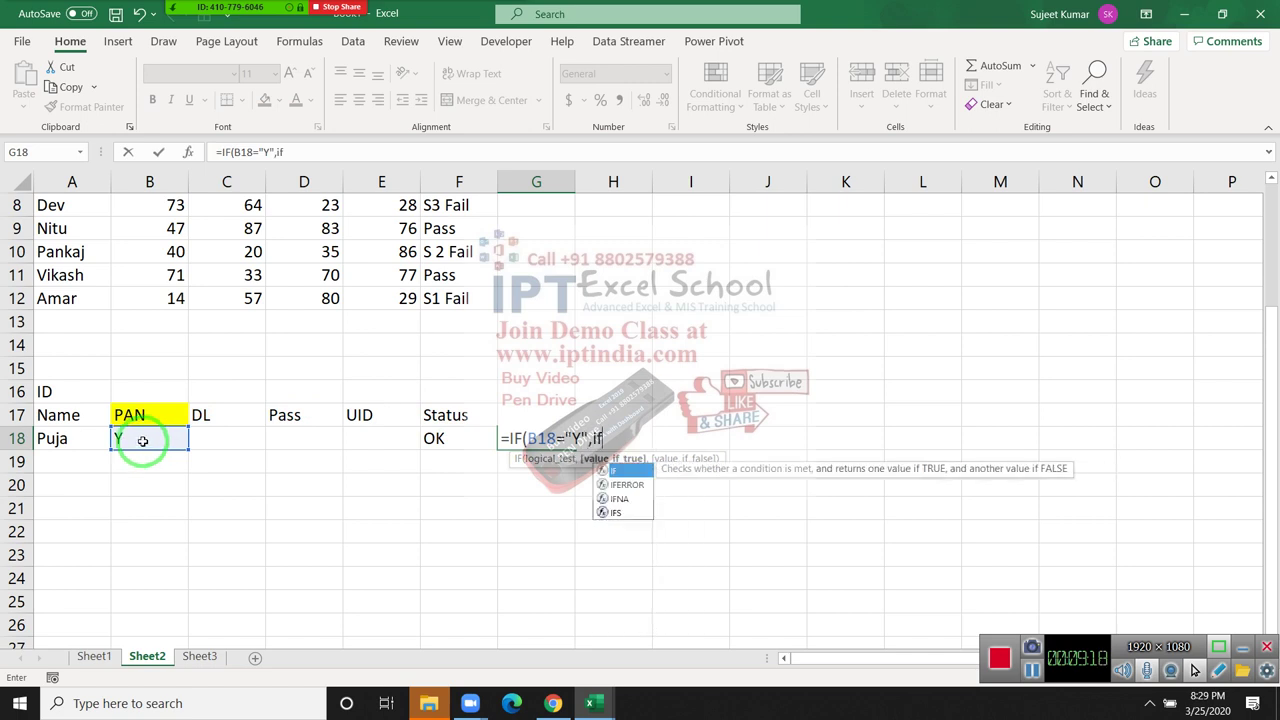
{"action": "key", "text": "Tab"}
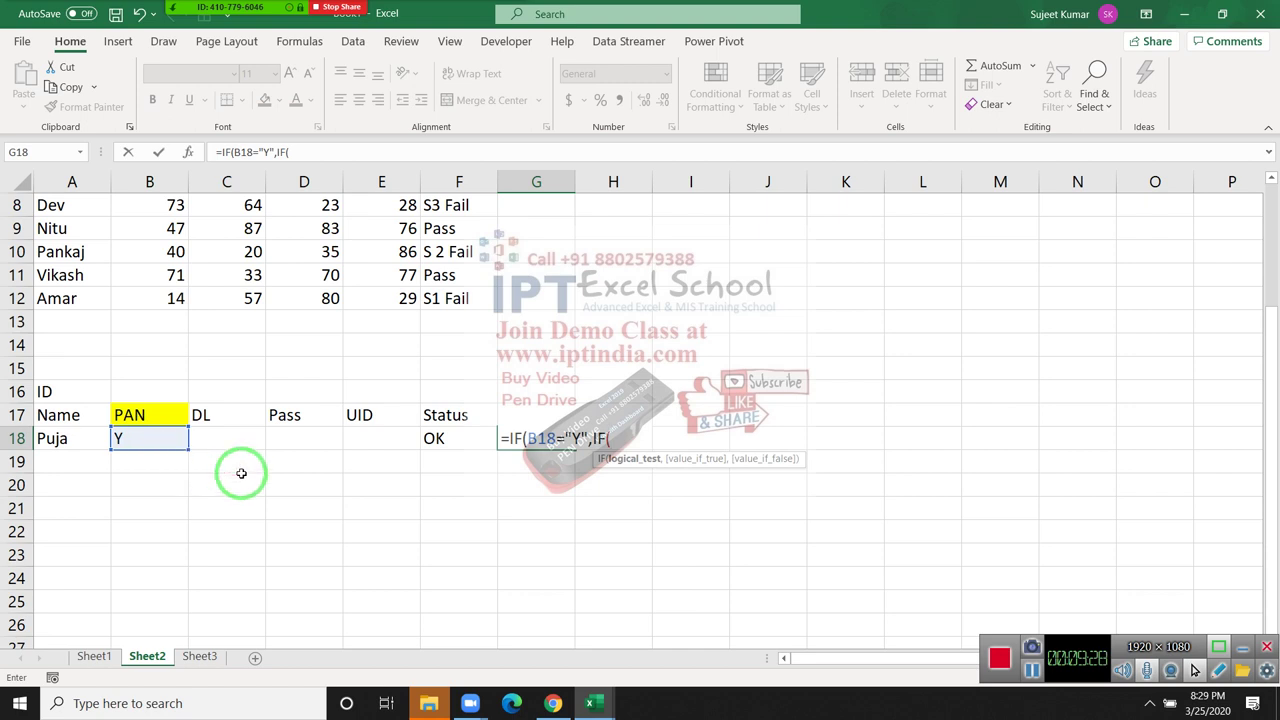
{"action": "left_click", "coordinate": [234, 438]}
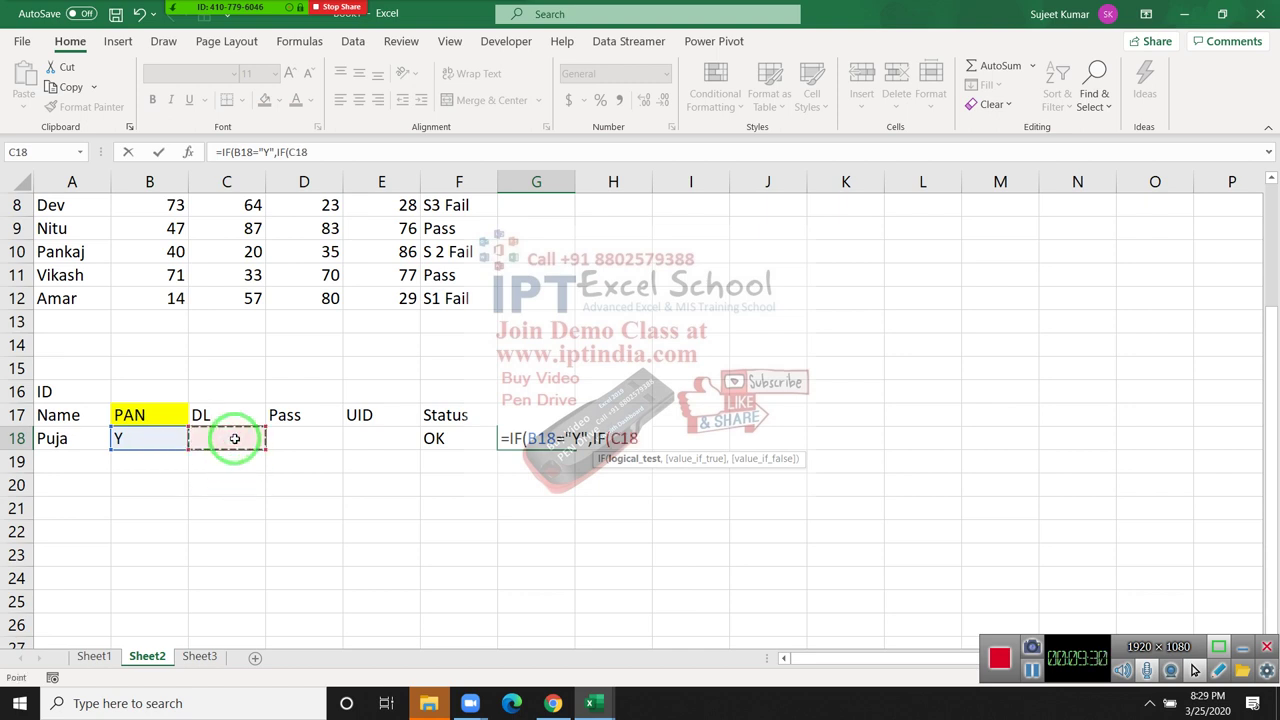
{"action": "type", "text": "=\"y\""}
{"action": "type", "text": ",\"OK\""}
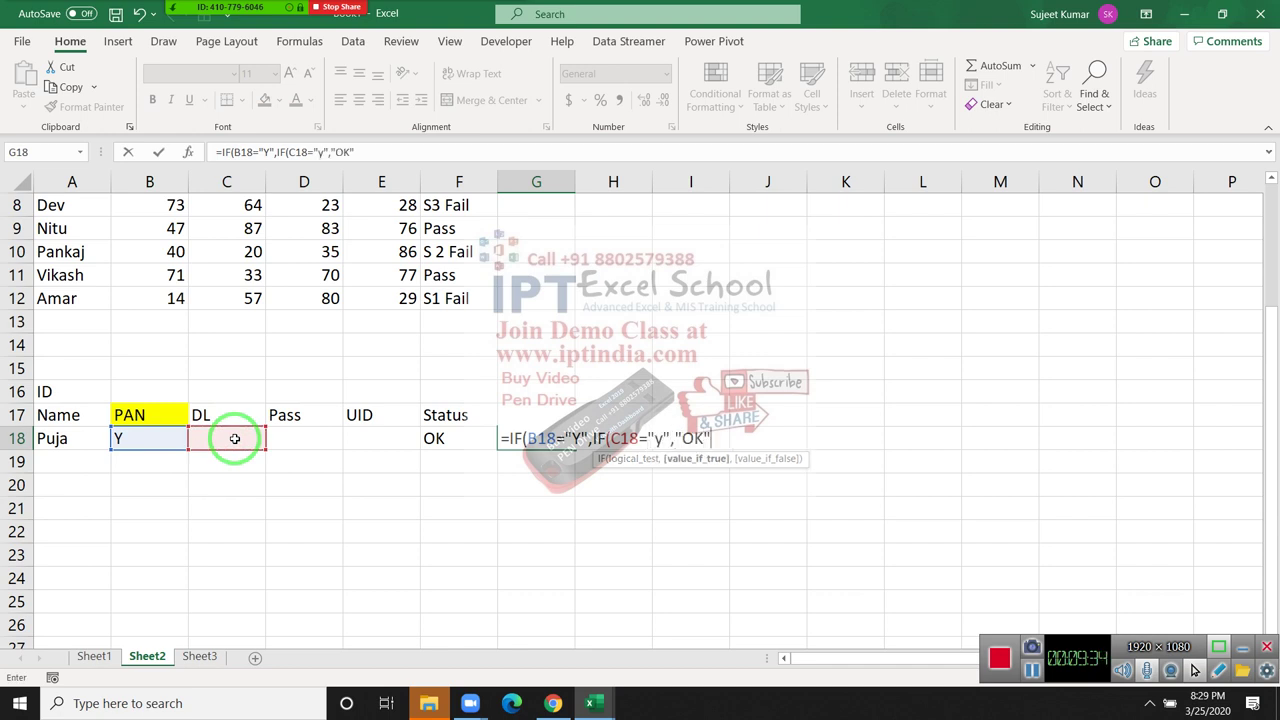
{"action": "type", "text": ",IF("}
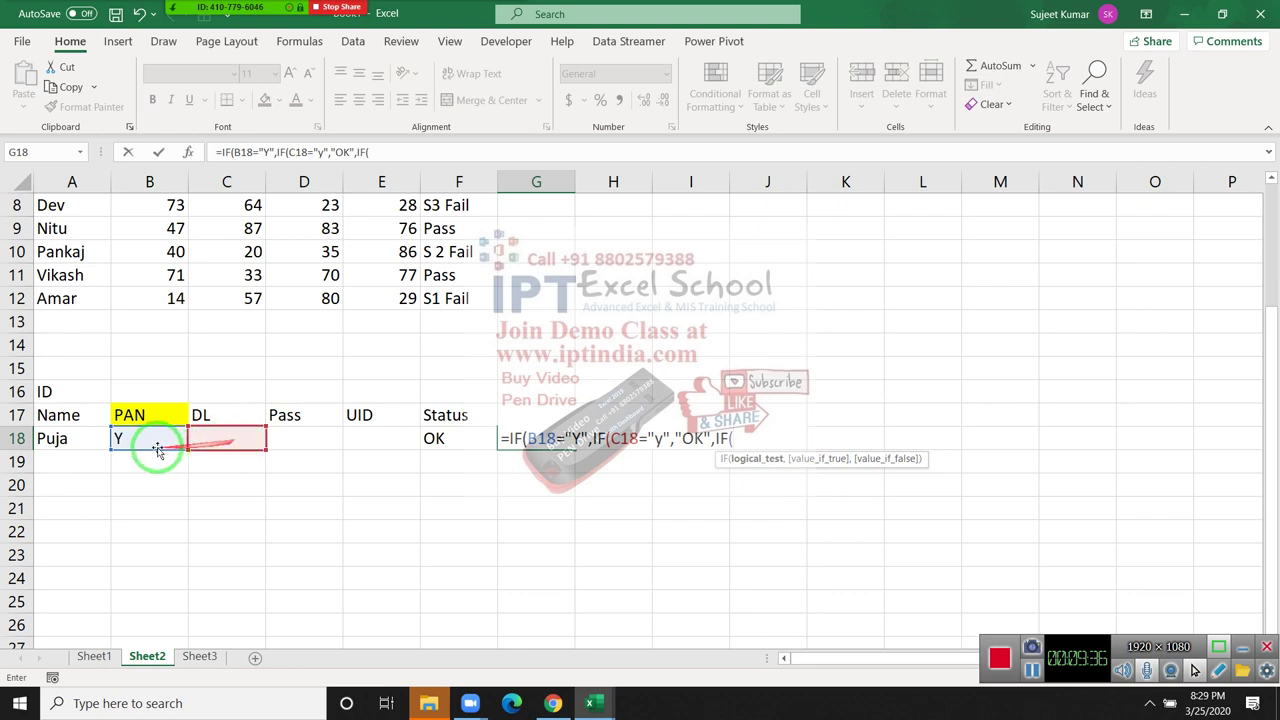
- Add D18 and E18 tests returning "OK", with "Pending" as the false results, and commit G18
{"action": "left_click", "coordinate": [276, 444]}
{"action": "type", "text": "="}
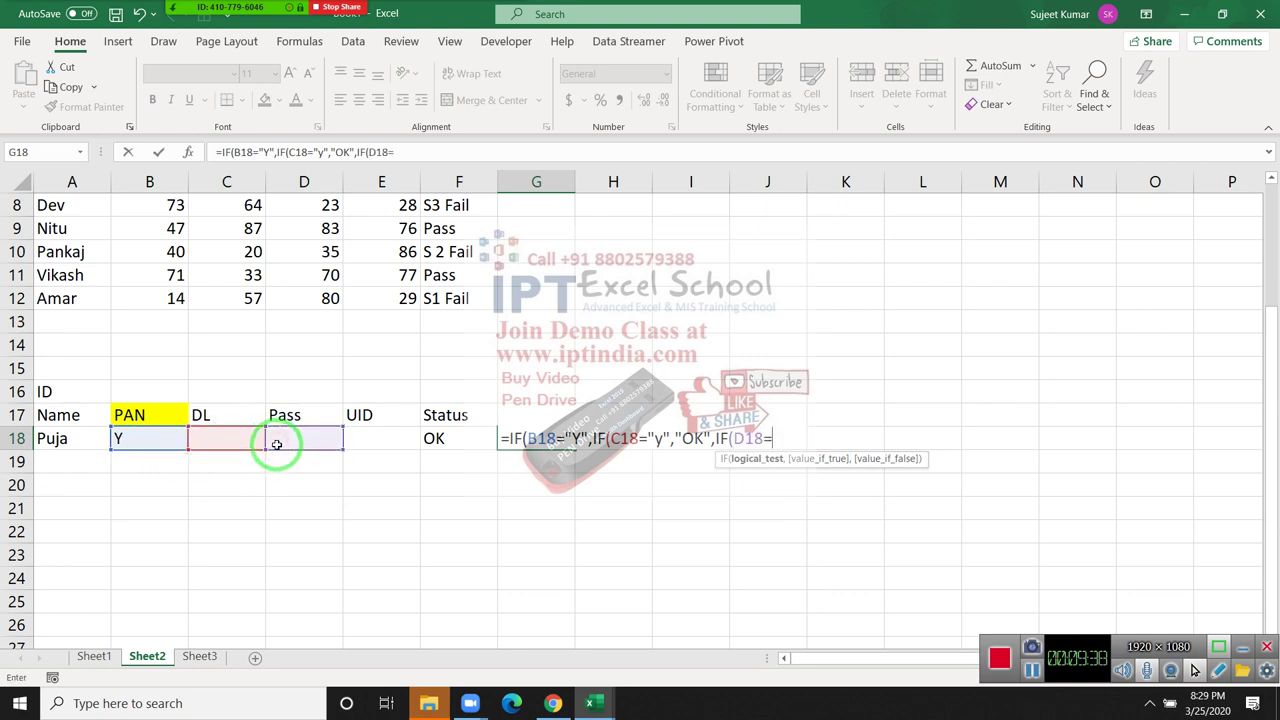
{"action": "type", "text": "\"y"}
{"action": "type", "text": "\","}
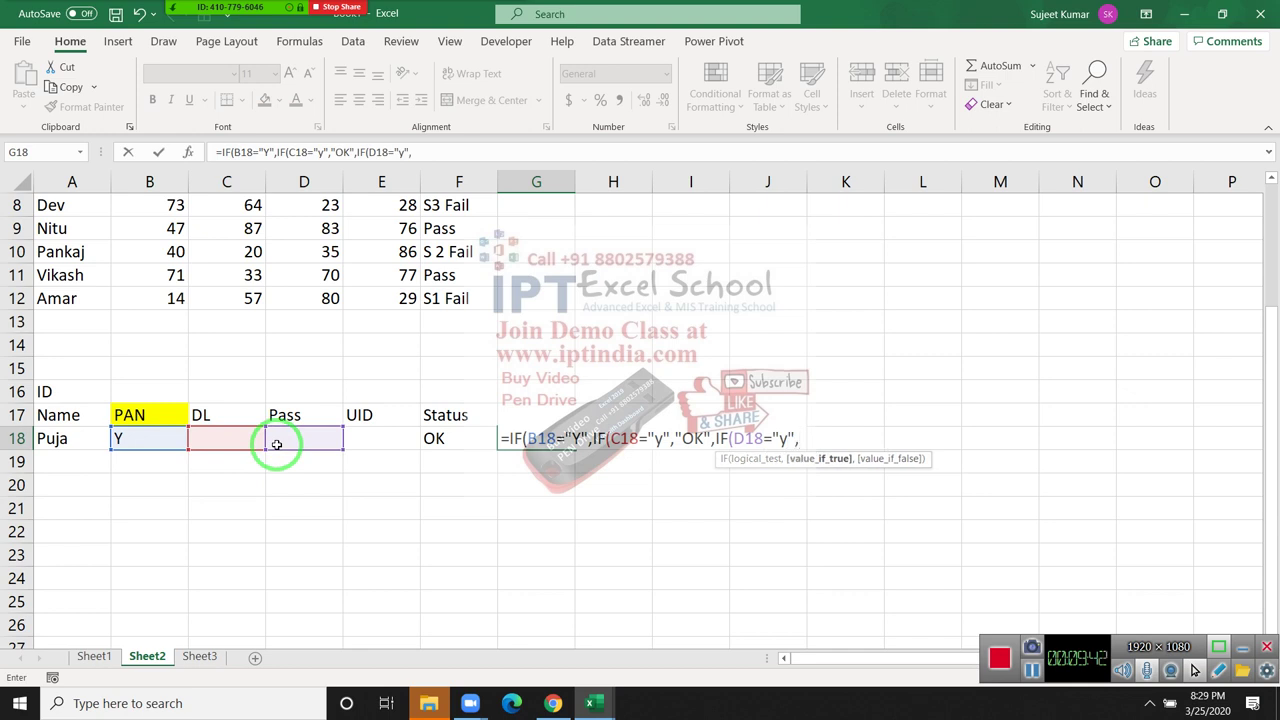
{"action": "type", "text": "N"}
{"action": "key", "text": "BackSpace"}
{"action": "type", "text": "OK\","}
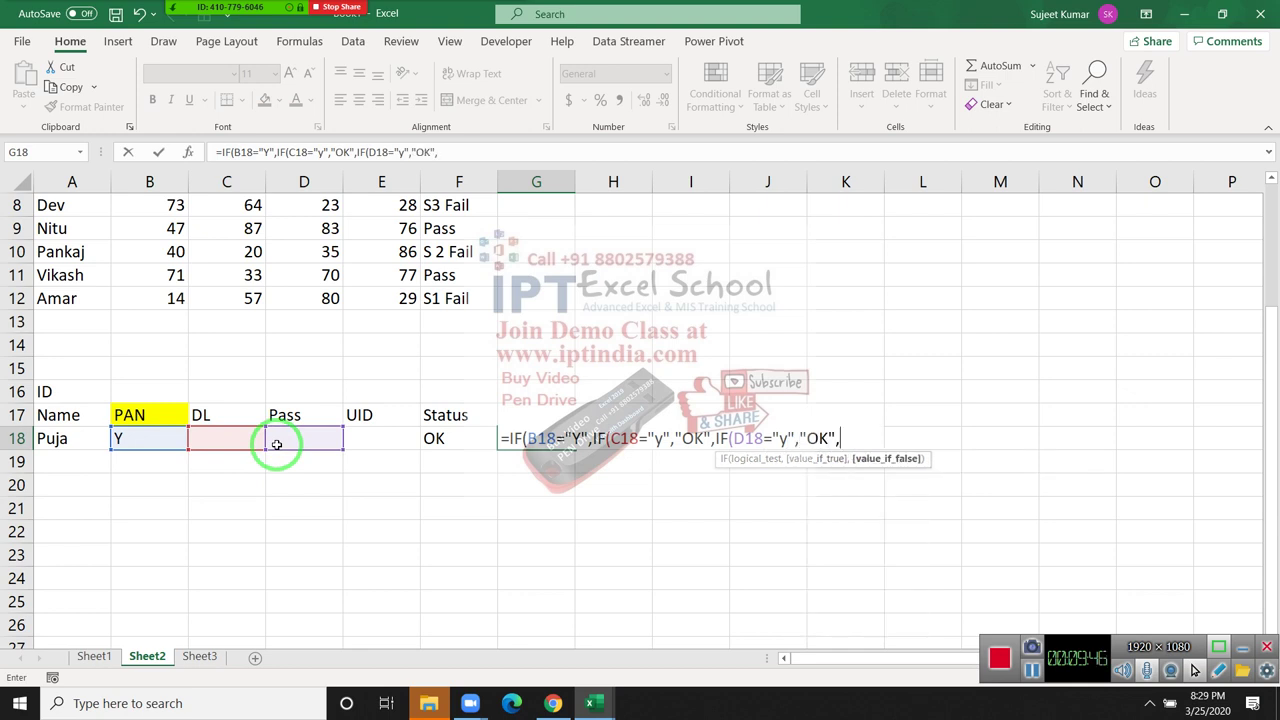
{"action": "type", "text": "IF("}
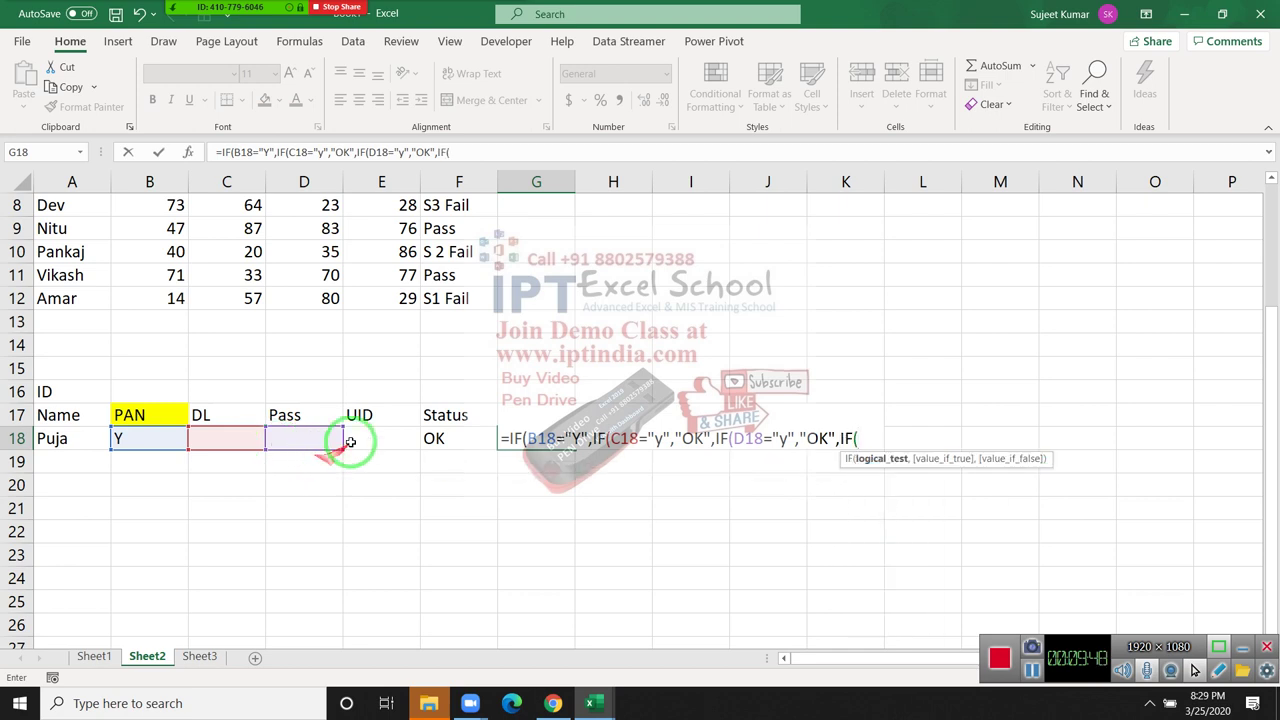
{"action": "left_click", "coordinate": [350, 440]}
{"action": "type", "text": "=\"Y"}
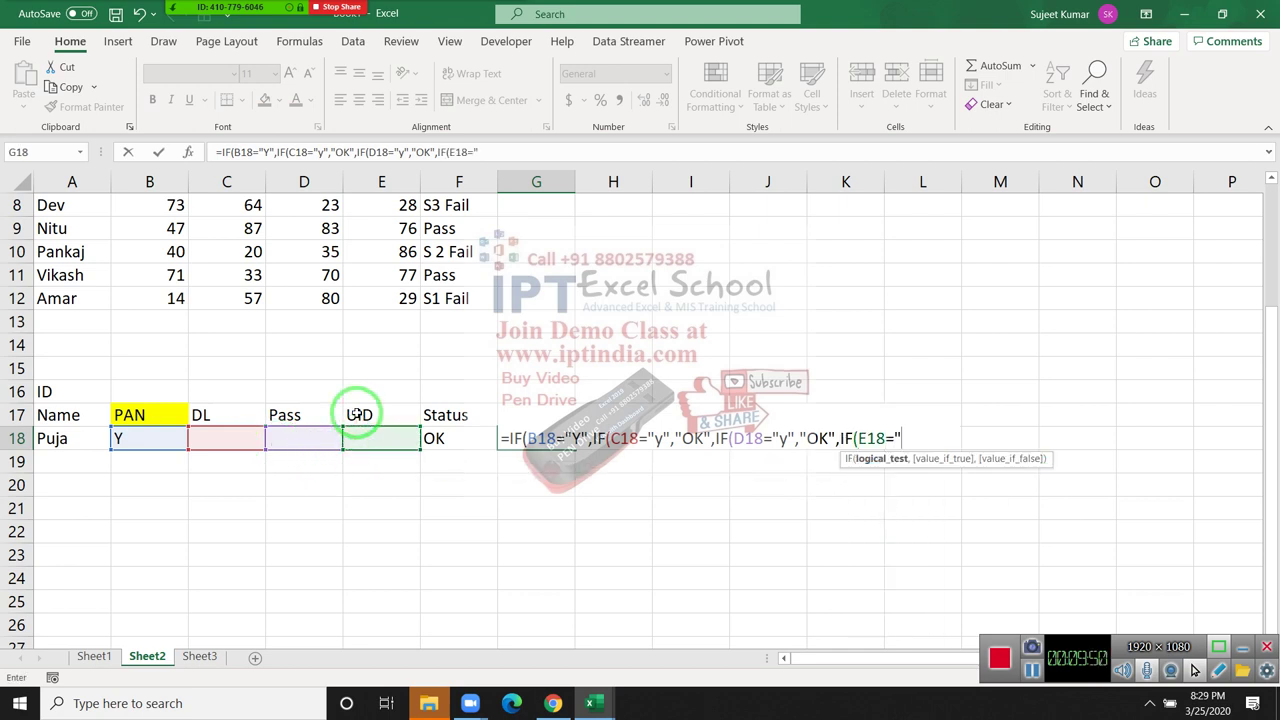
{"action": "type", "text": "\","}
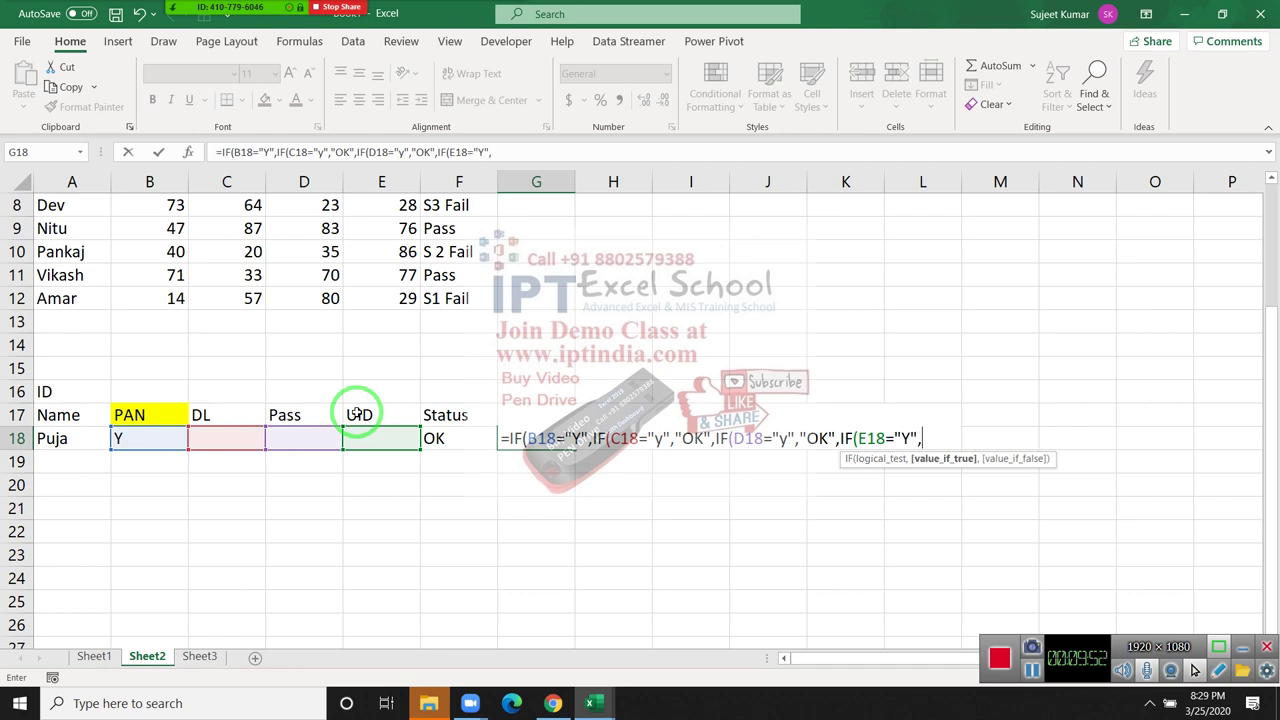
{"action": "type", "text": "\"OK\""}
{"action": "type", "text": ",\""}
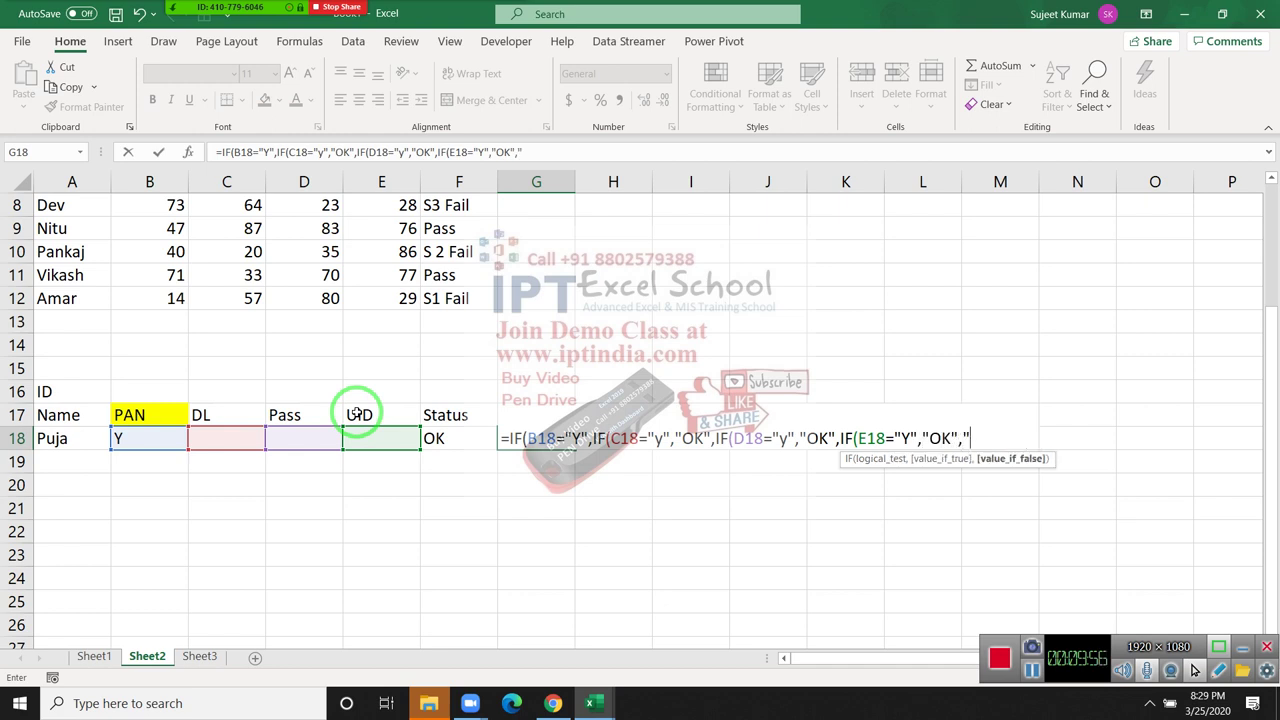
{"action": "type", "text": "Pe"}
{"action": "type", "text": "ndin"}
{"action": "type", "text": "\""}
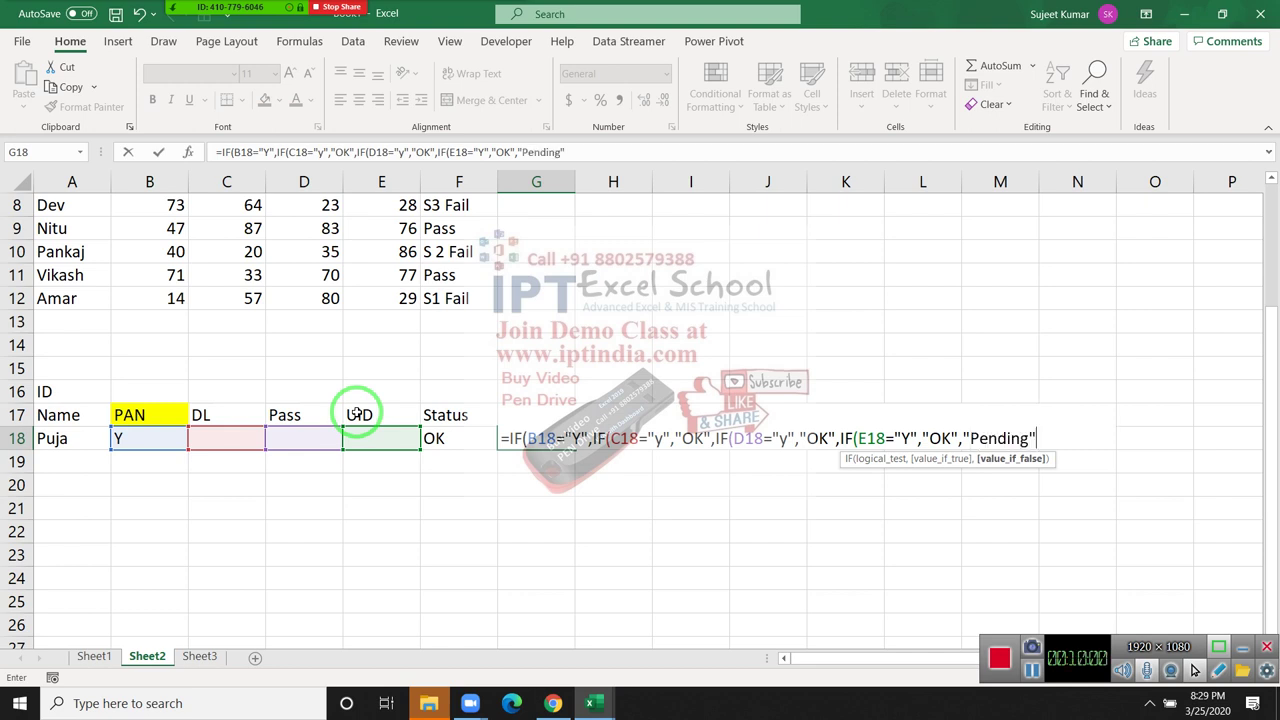
{"action": "type", "text": ")"}
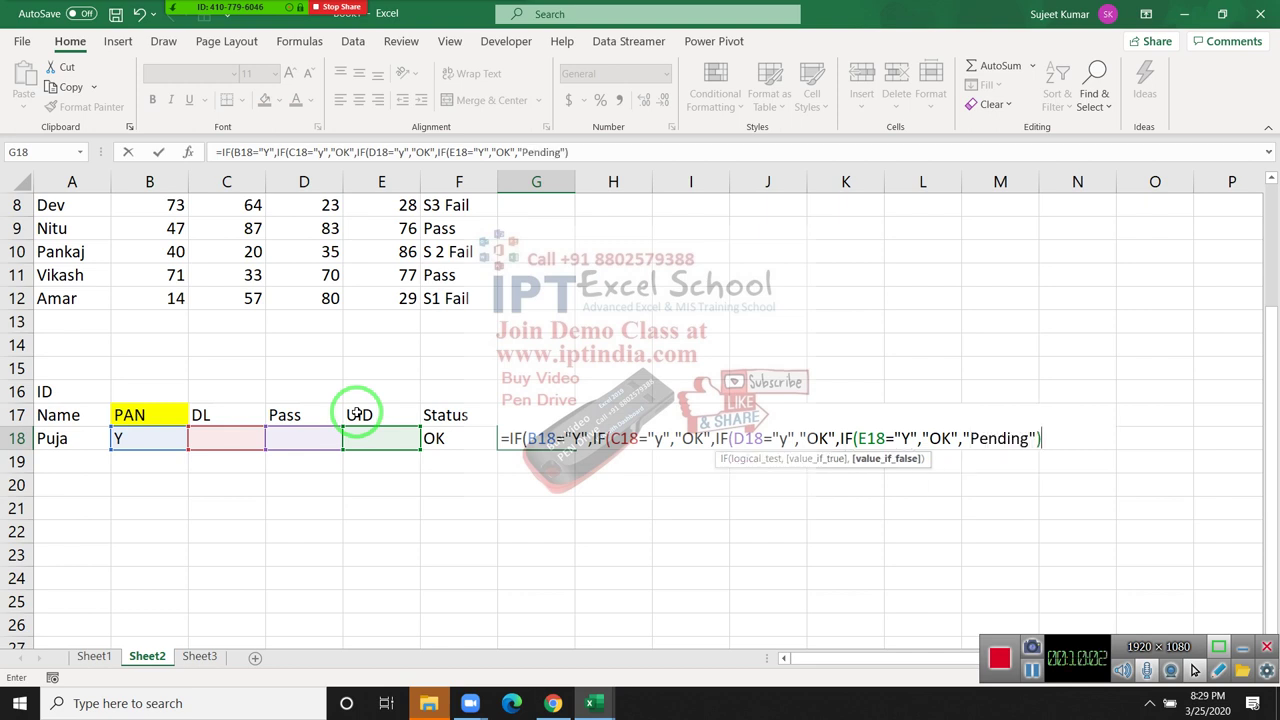
{"action": "type", "text": ")"}
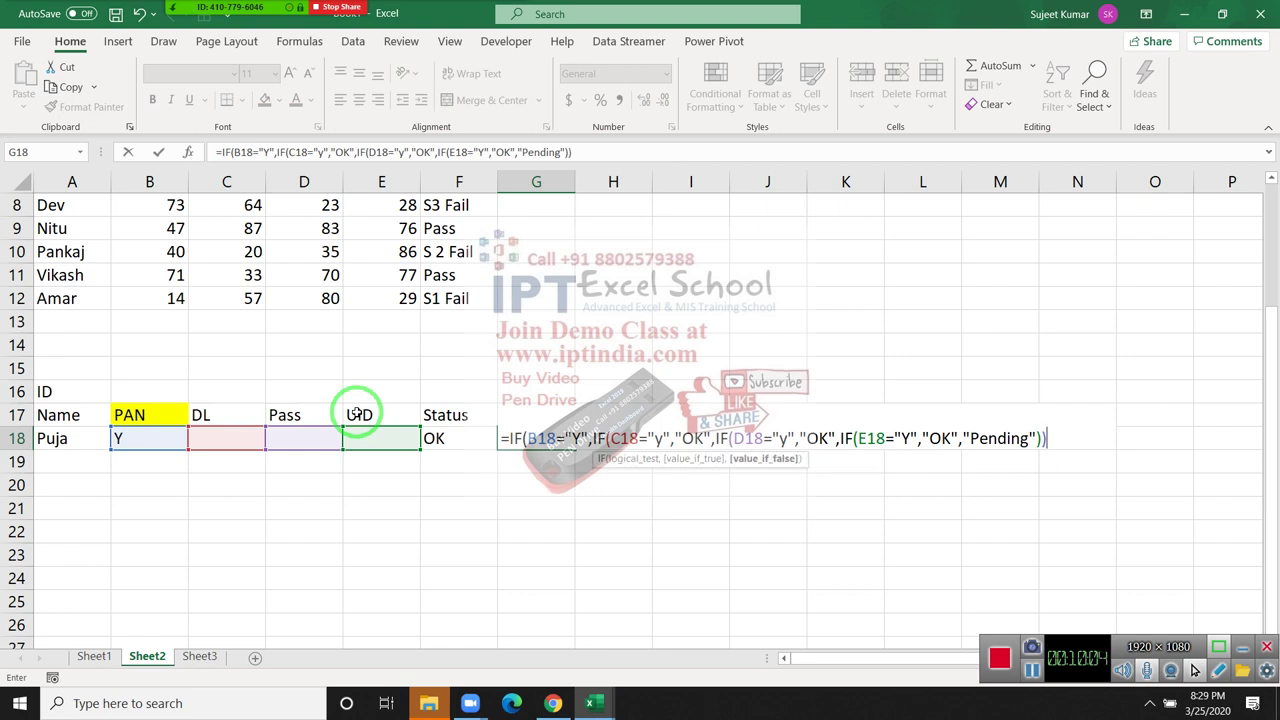
{"action": "type", "text": ")"}
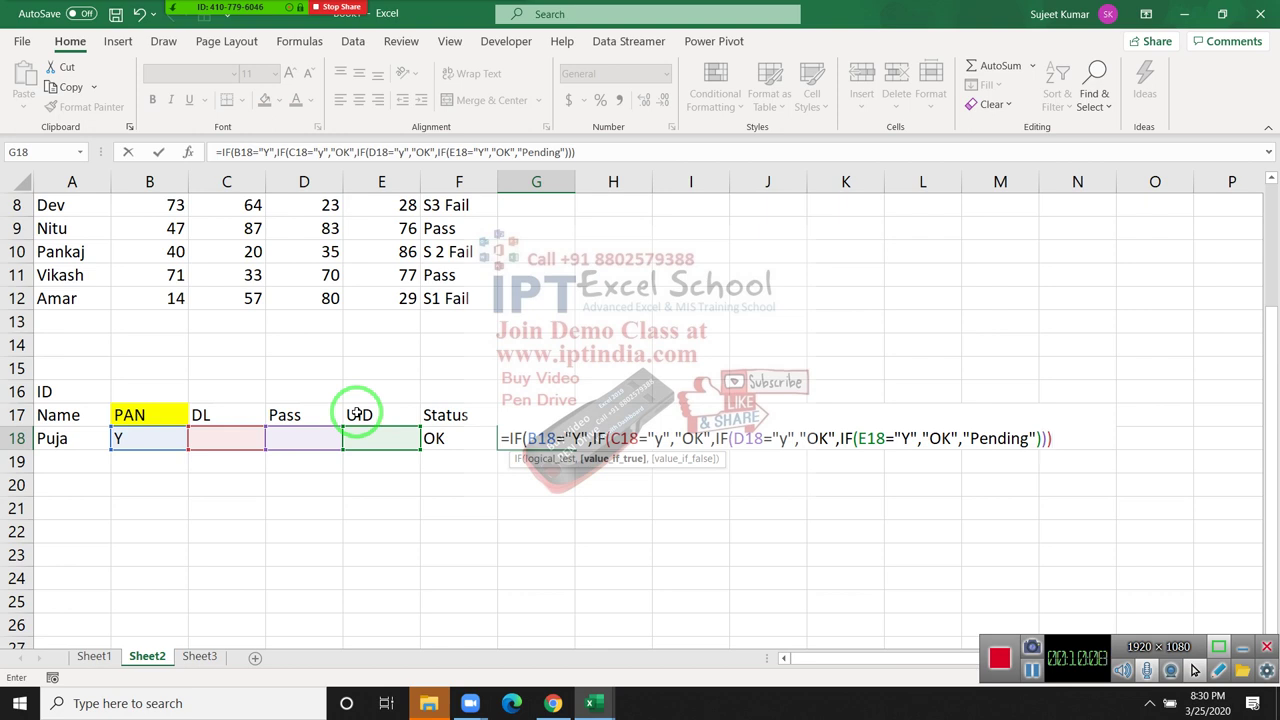
{"action": "type", "text": ",\""}
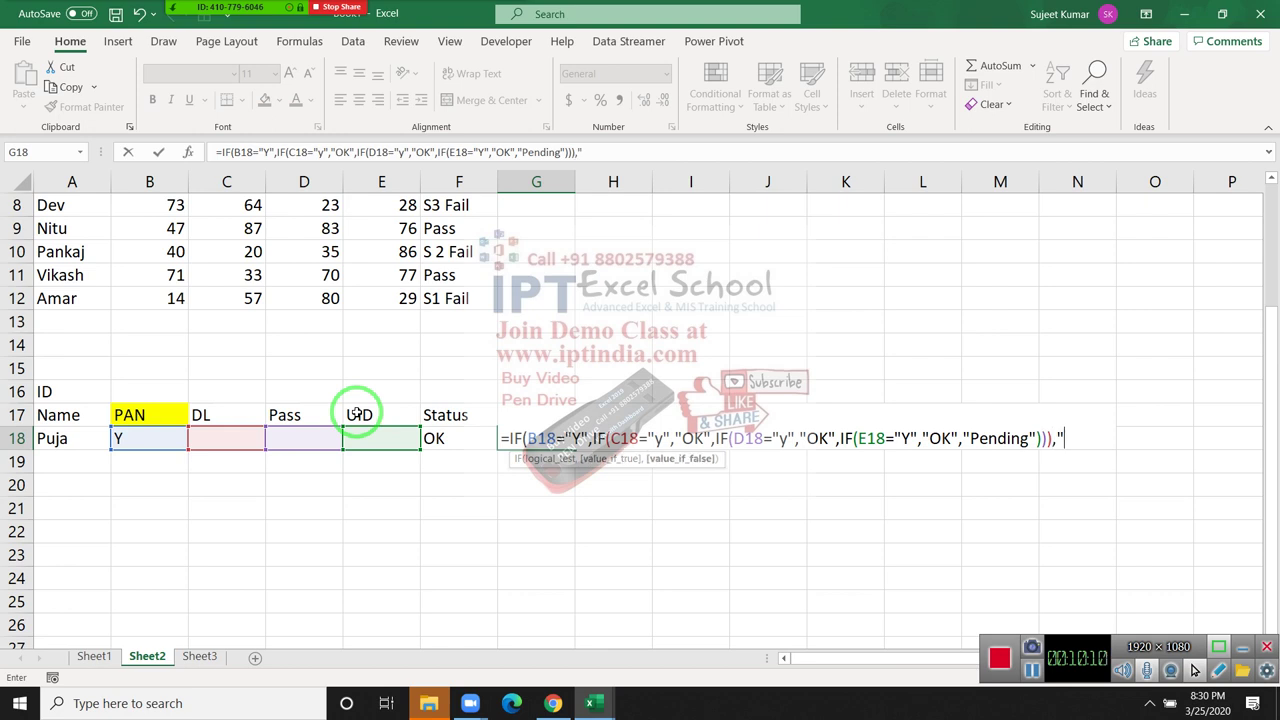
{"action": "type", "text": "P"}
{"action": "type", "text": "ending"}
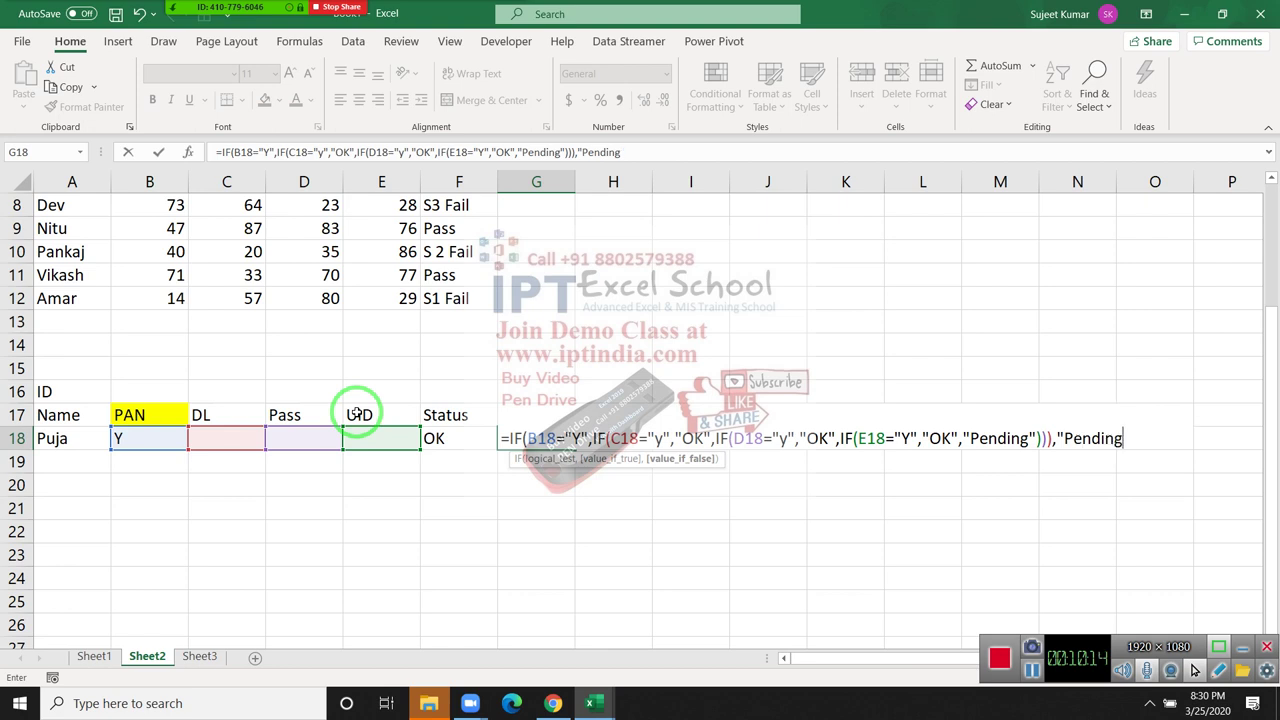
{"action": "type", "text": "\")"}
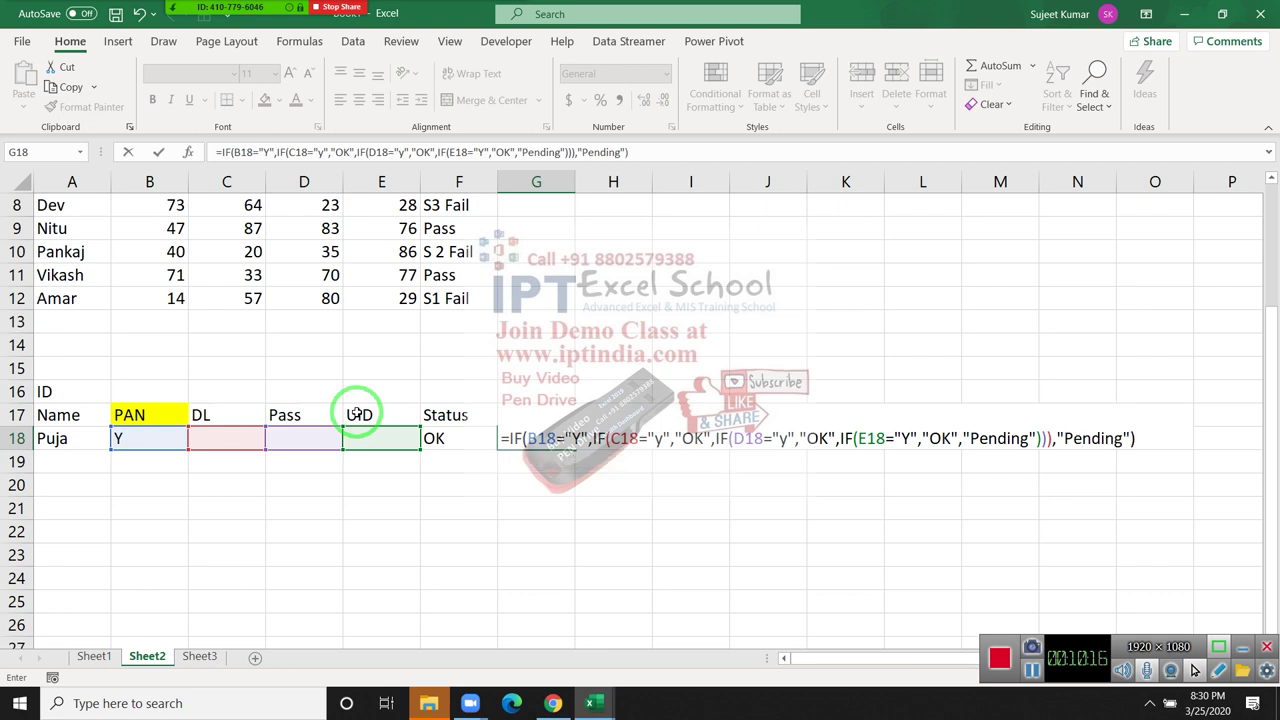
{"action": "key", "text": "Return"}
- Enter Y in the Pass cell D18 and reopen G18's formula to check it
{"action": "key", "text": "Up"}
{"action": "key", "text": "Left"}
{"action": "key", "text": "Left"}
{"action": "key", "text": "Left"}
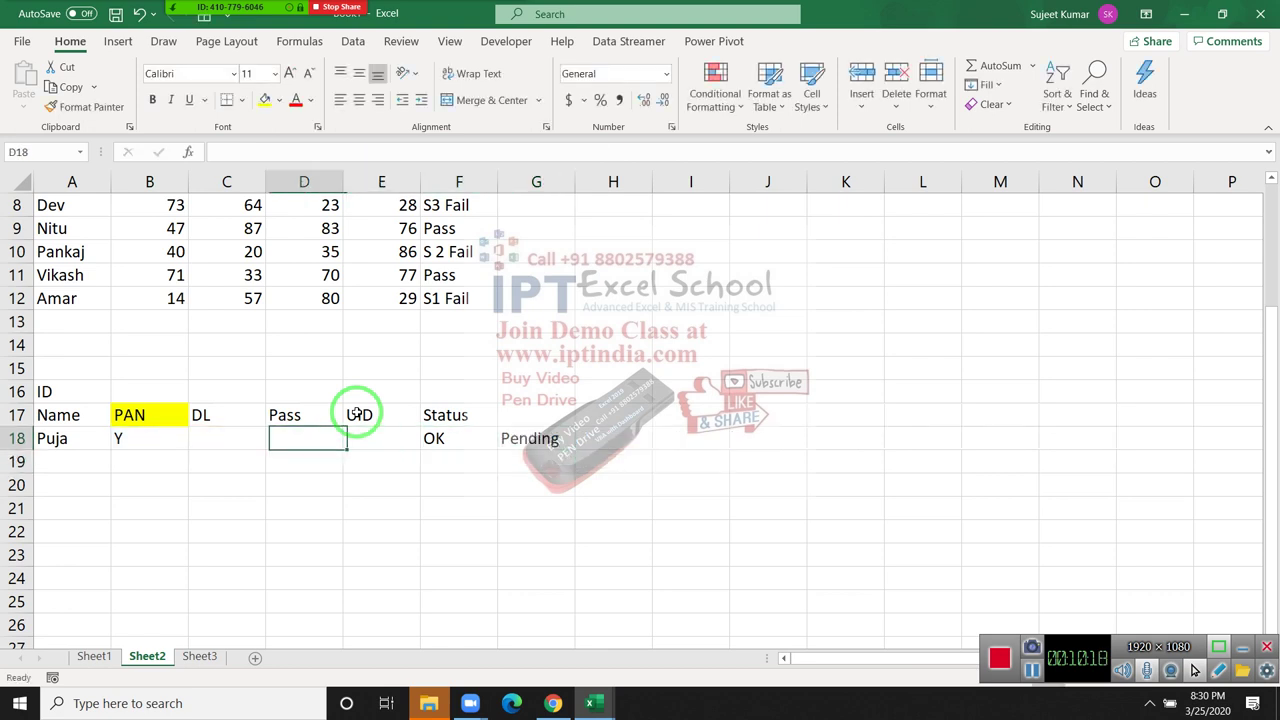
{"action": "type", "text": "Y"}
{"action": "key", "text": "Return"}
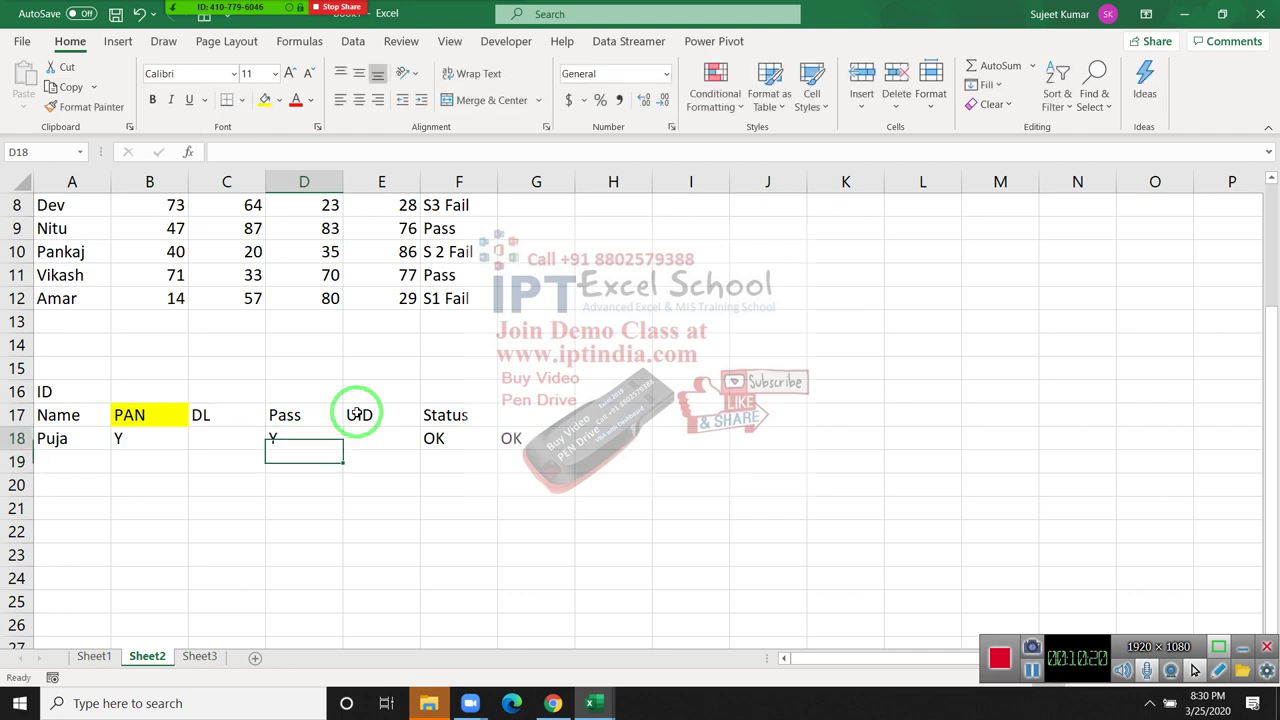
{"action": "key", "text": "Up"}
{"action": "key", "text": "Right"}
{"action": "key", "text": "Right"}
{"action": "key", "text": "Right"}
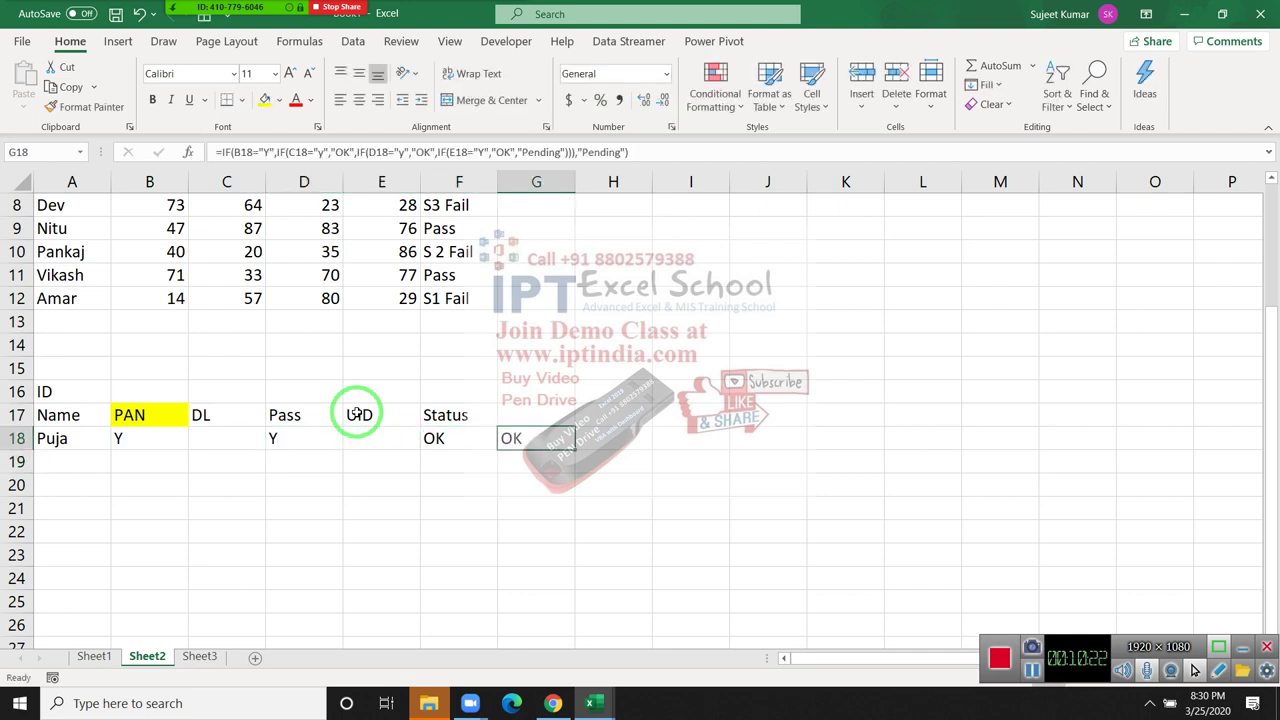
{"action": "key", "text": "F2"}
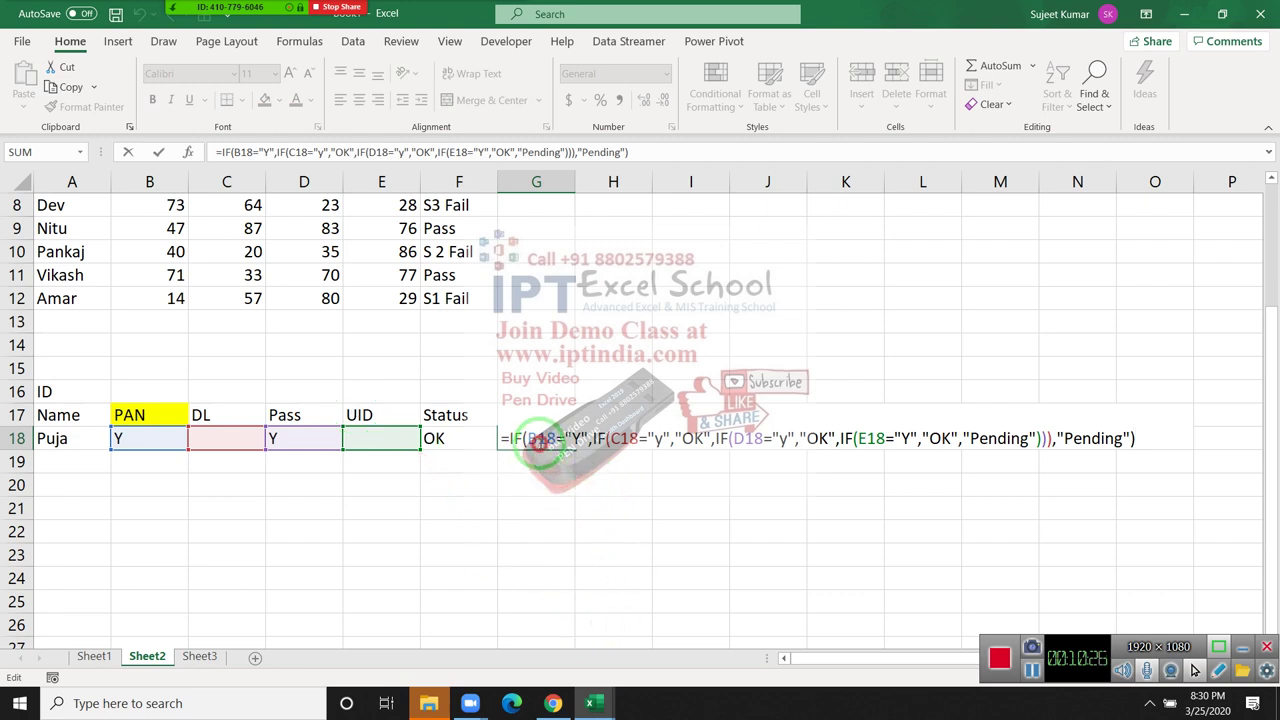
{"action": "left_click", "coordinate": [576, 440]}
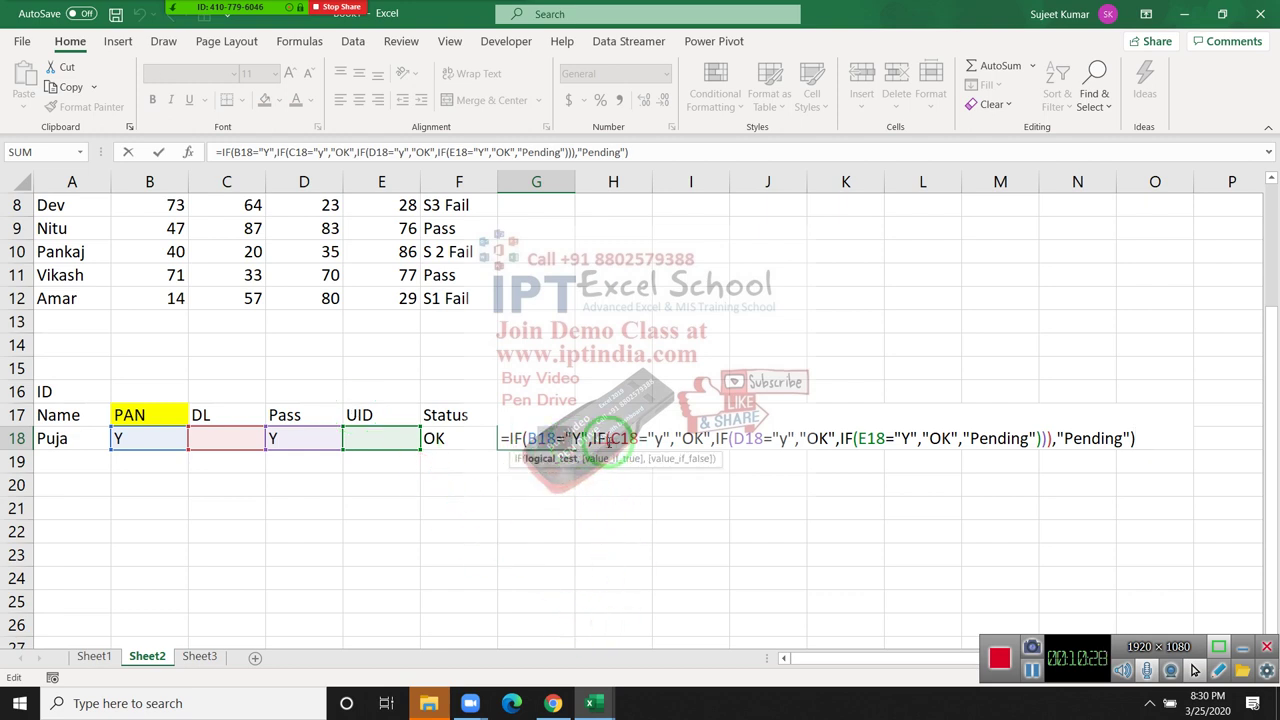
{"action": "left_click", "coordinate": [606, 440]}
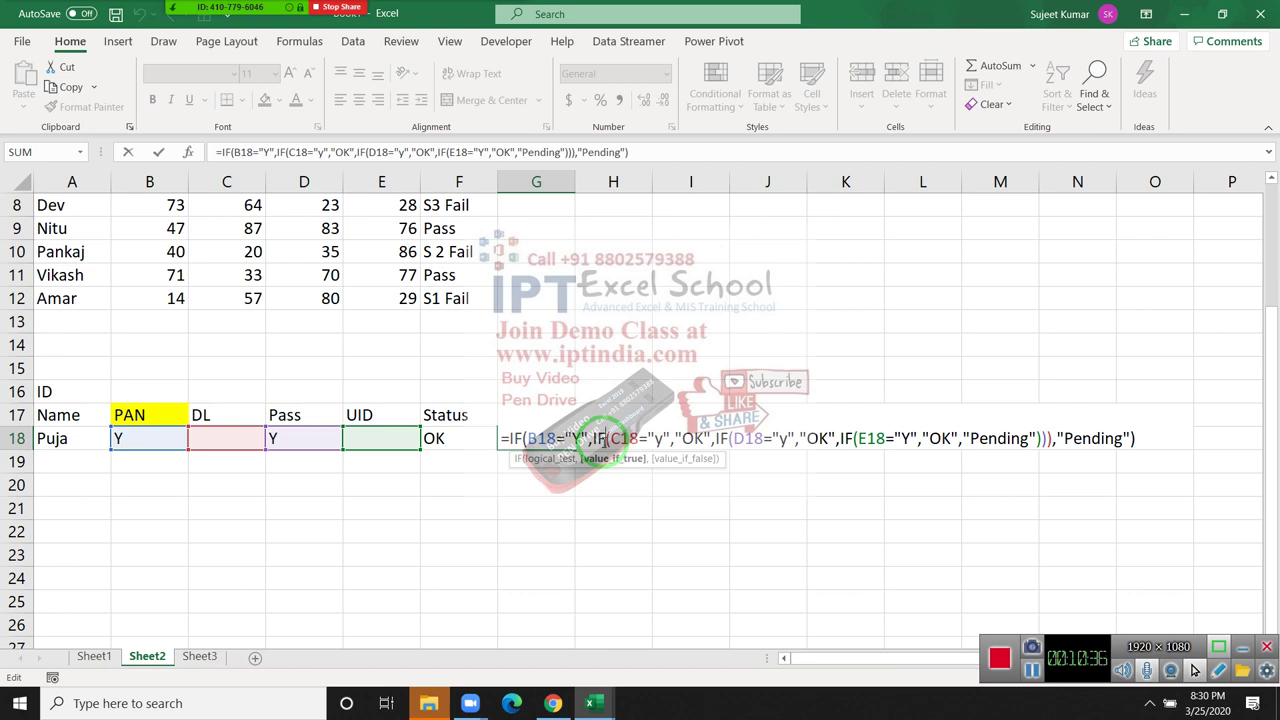
{"action": "key", "text": "Return"}
- Clear the PAN value in B18, re-enter Y, and check G18's Status result
{"action": "left_click", "coordinate": [124, 437]}
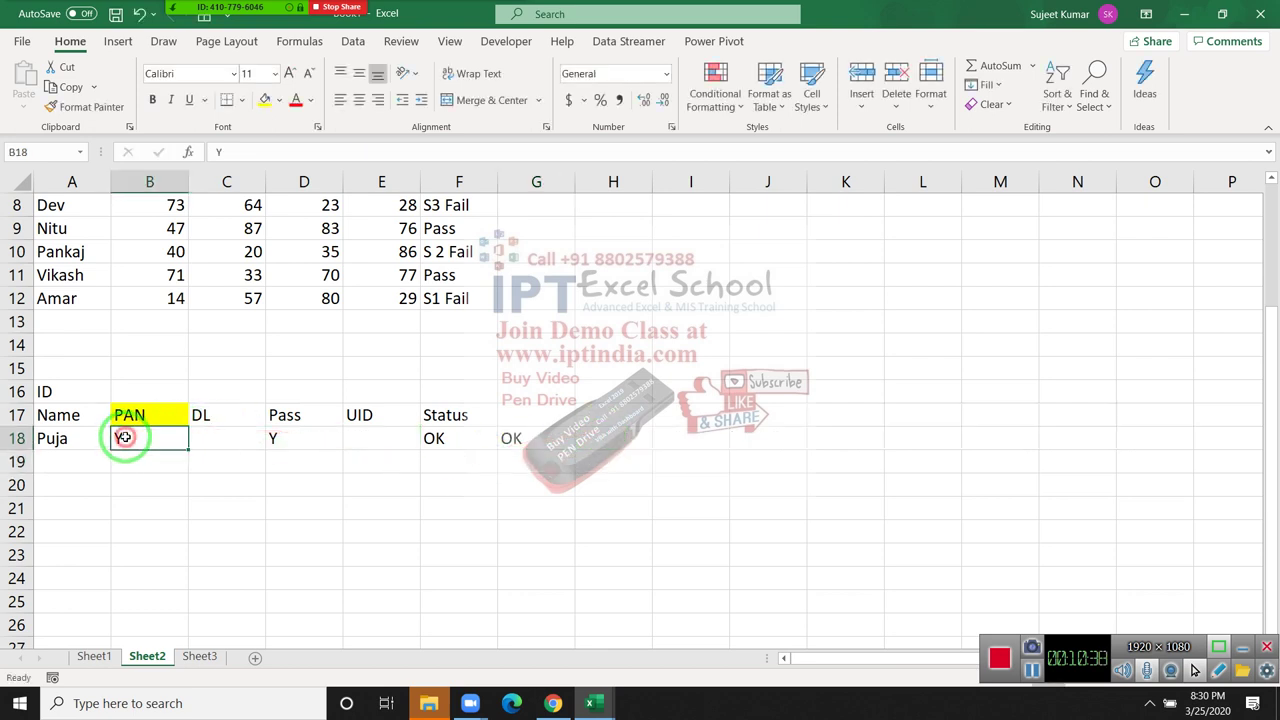
{"action": "key", "text": "Delete"}
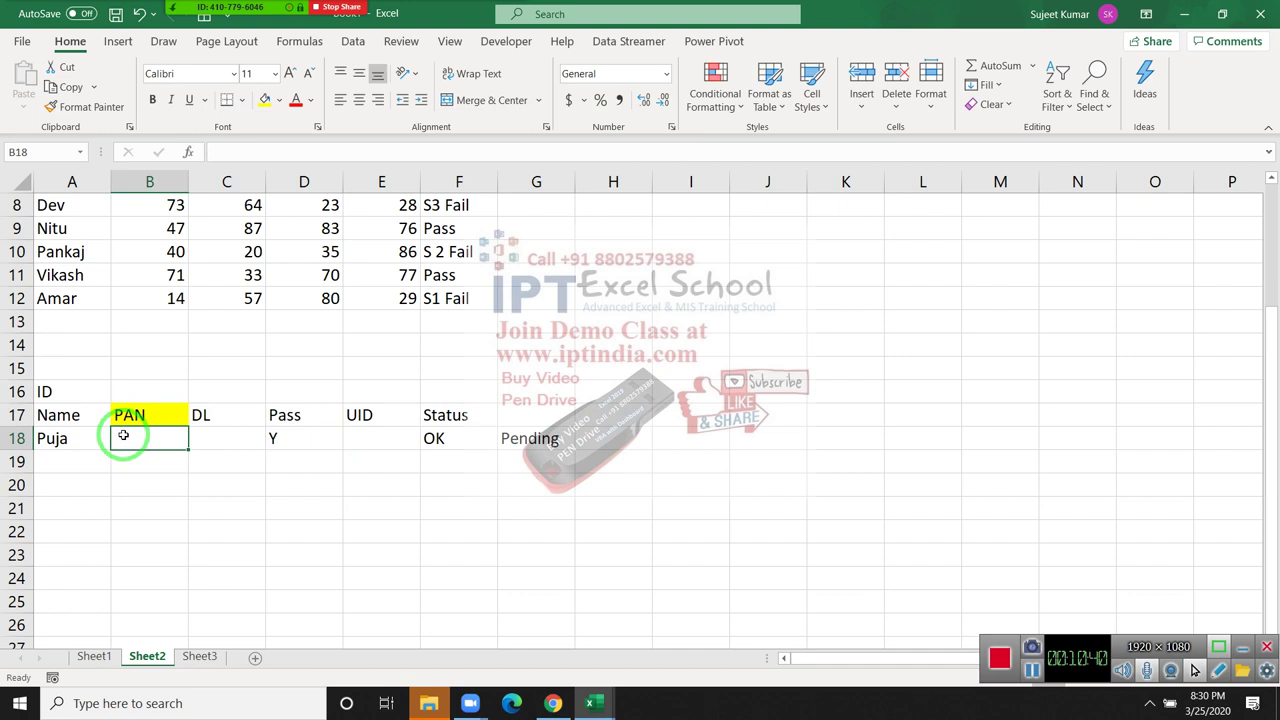
{"action": "type", "text": "Y"}
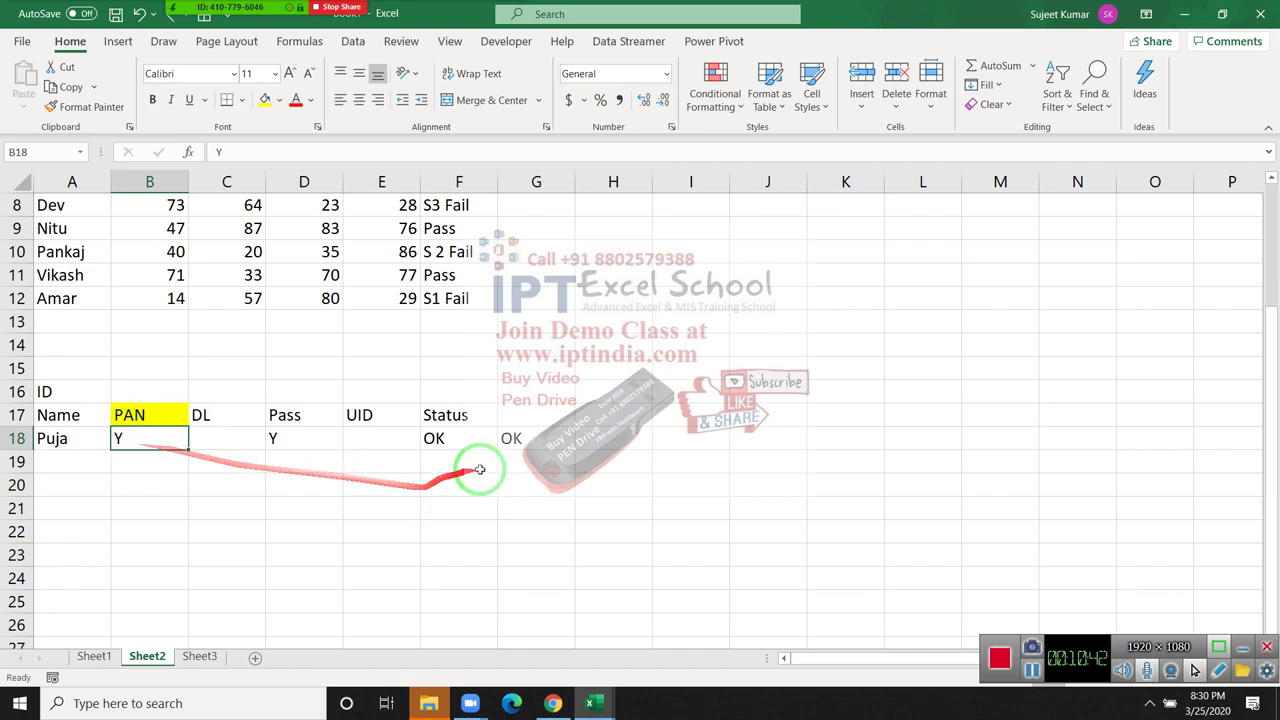
{"action": "left_click", "coordinate": [525, 436]}
- Scroll up to the marks table and inspect the Result formula in F2
{"action": "scroll", "coordinate": [525, 436], "scroll_direction": "up", "scroll_amount": 3}
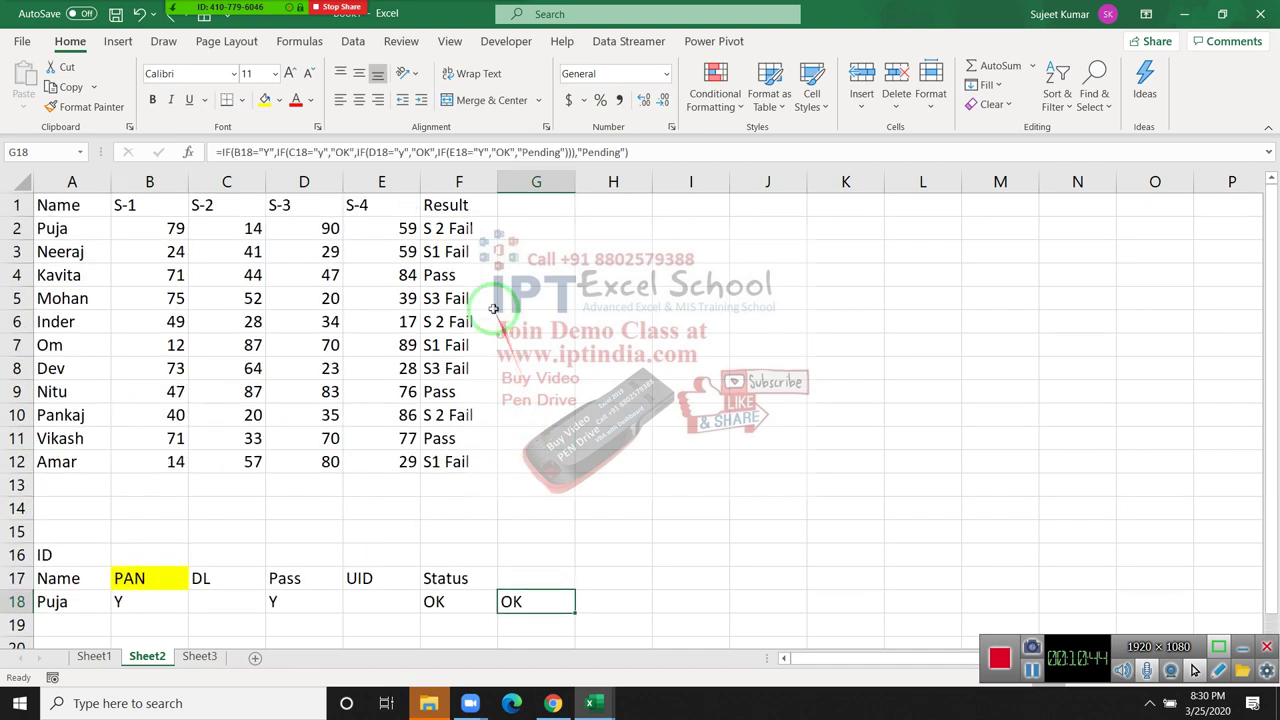
{"action": "left_click", "coordinate": [447, 207]}
{"action": "left_click", "coordinate": [447, 232]}
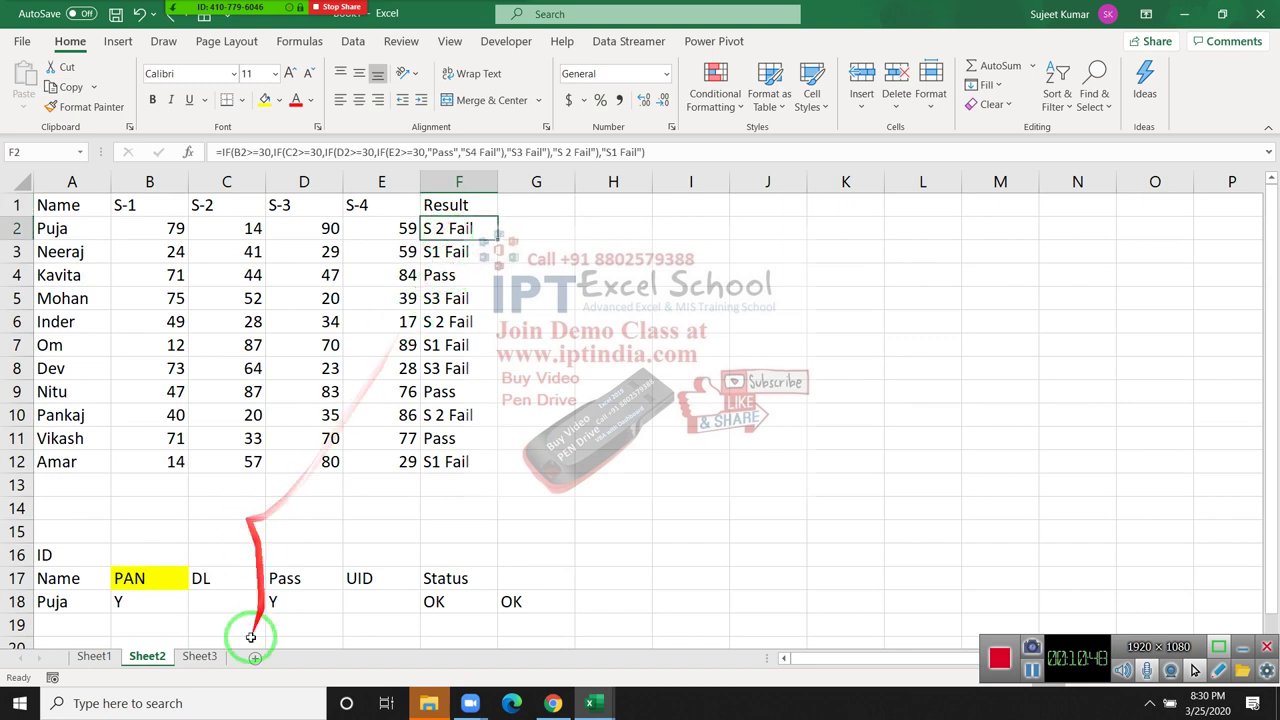
{"action": "left_click", "coordinate": [200, 656]}
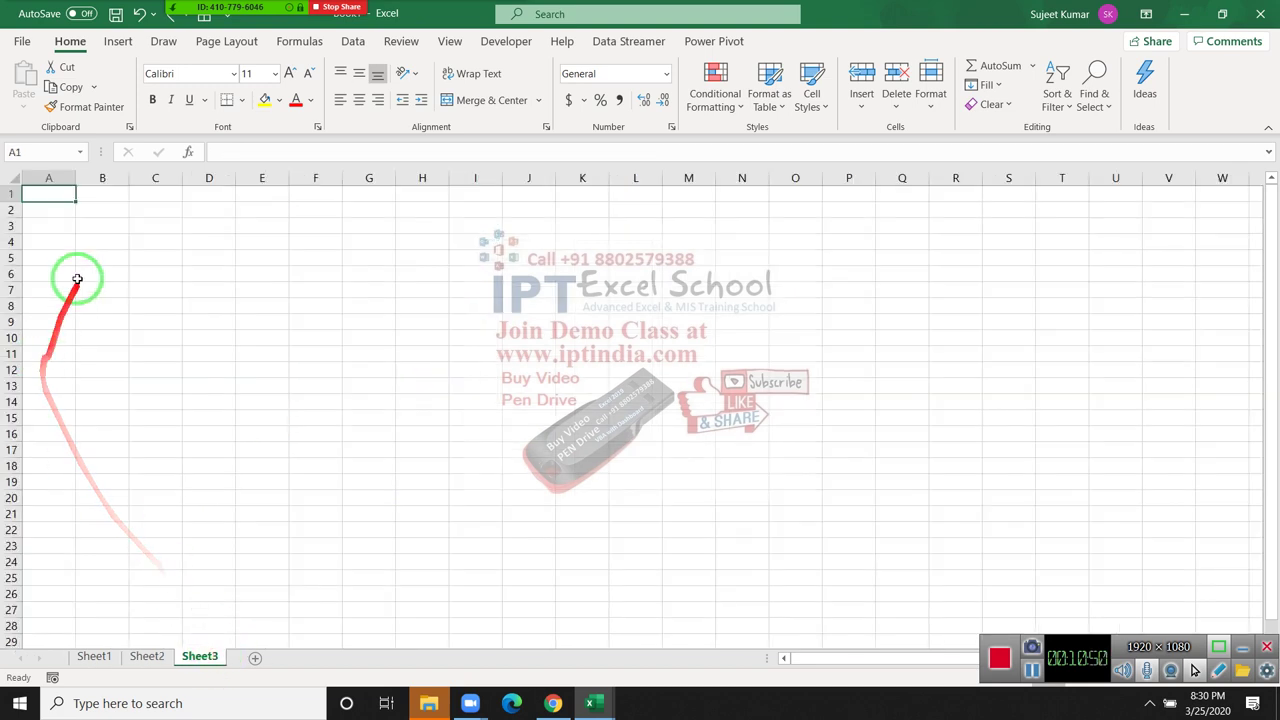
{"action": "scroll", "coordinate": [68, 304], "scroll_direction": "up", "scroll_amount": 3, "text": "ctrl"}
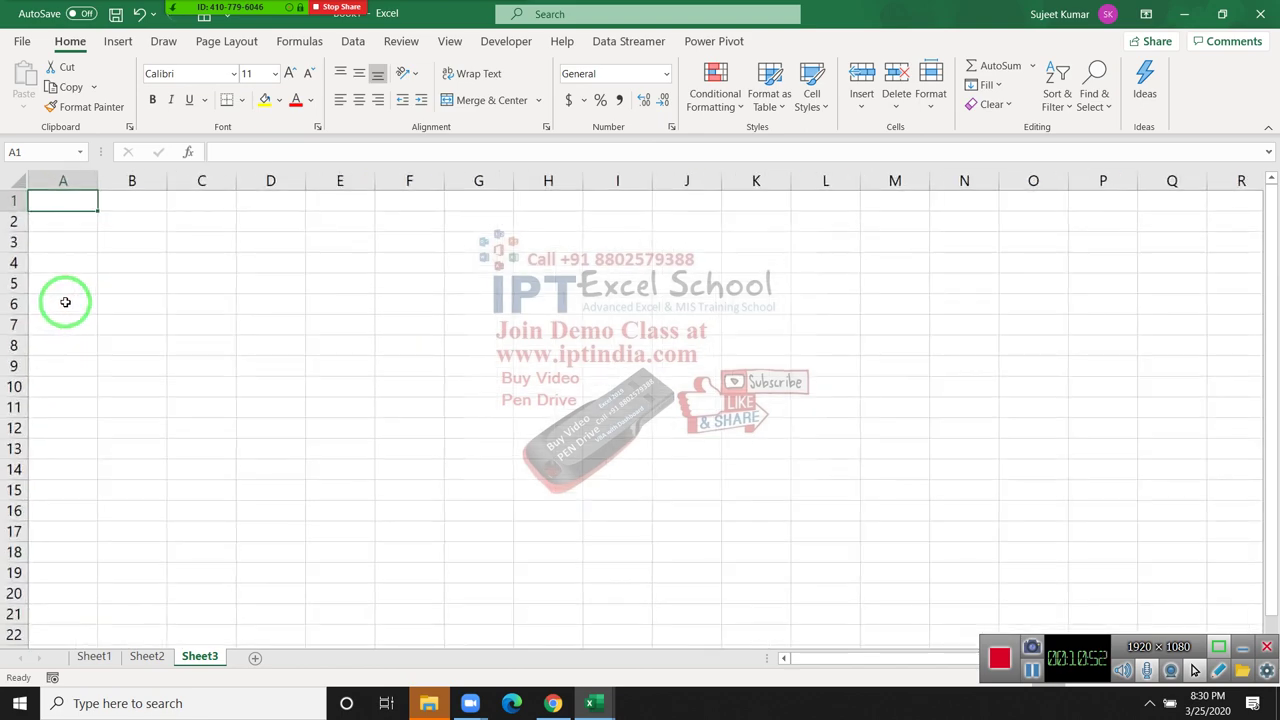
{"action": "left_click", "coordinate": [158, 662]}
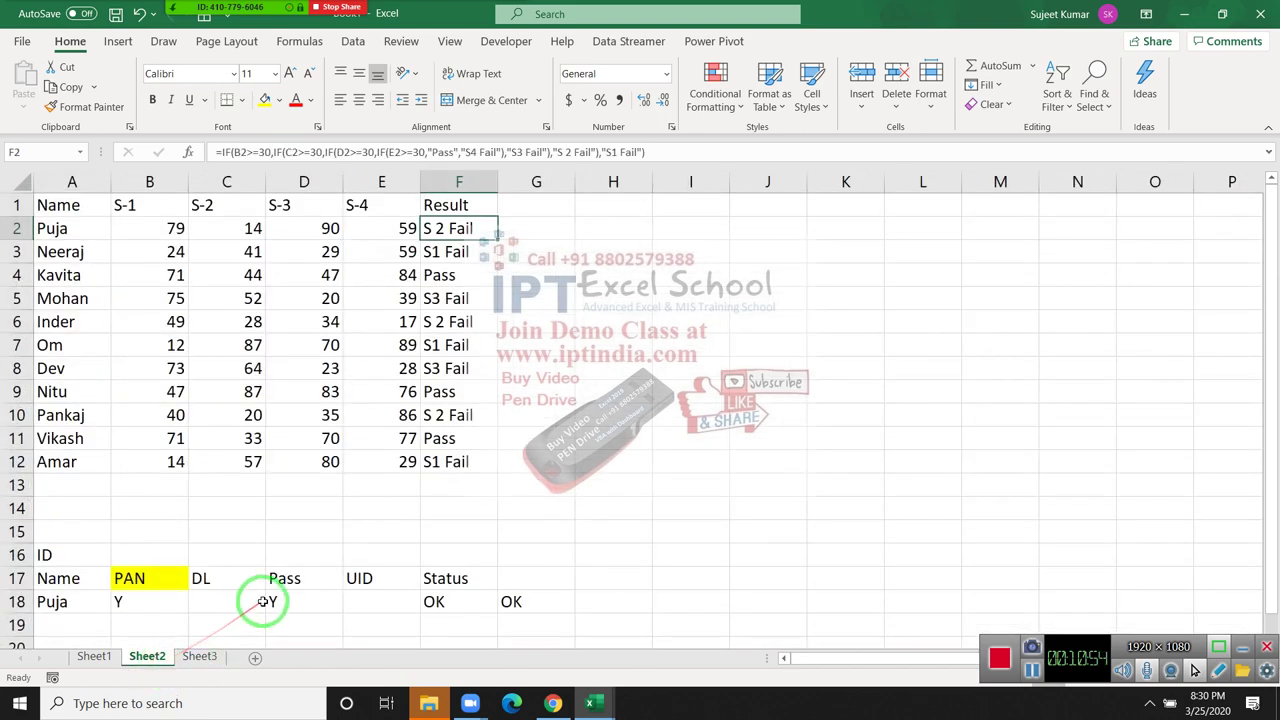
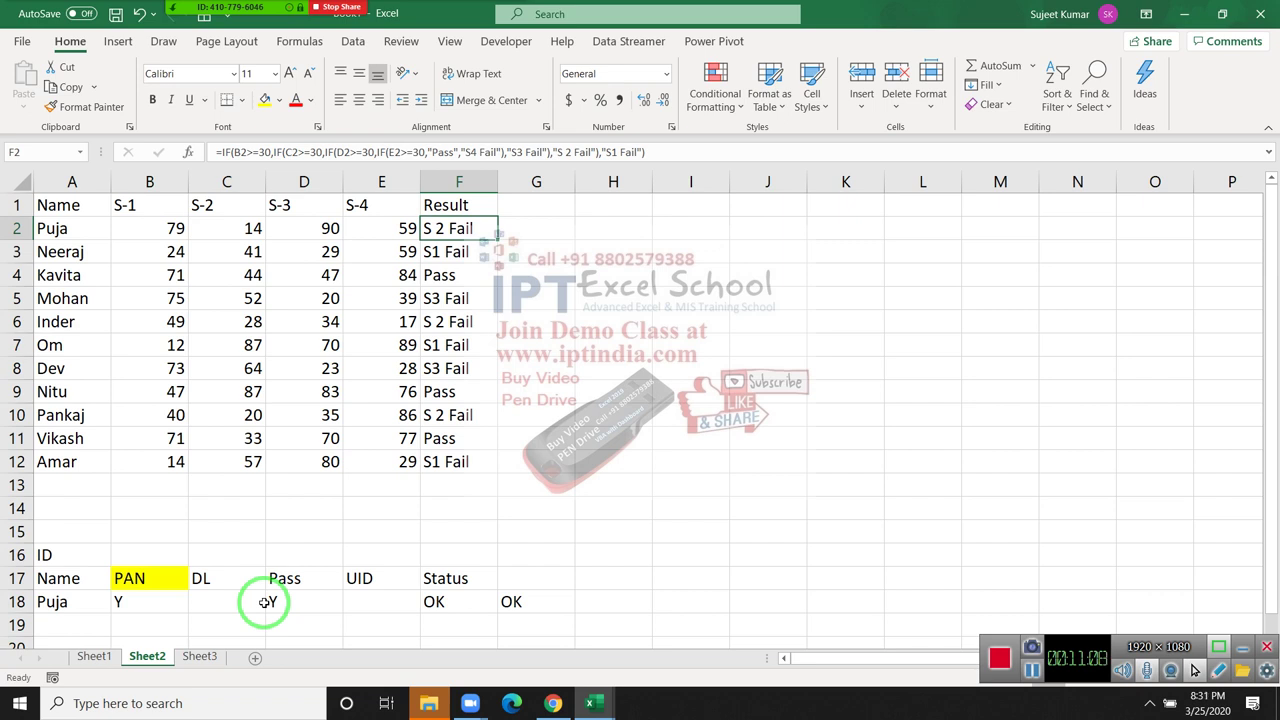
- Inspect and re-confirm the nested-IF Status formula in F18, then view G18's formula
{"action": "left_click", "coordinate": [440, 620]}
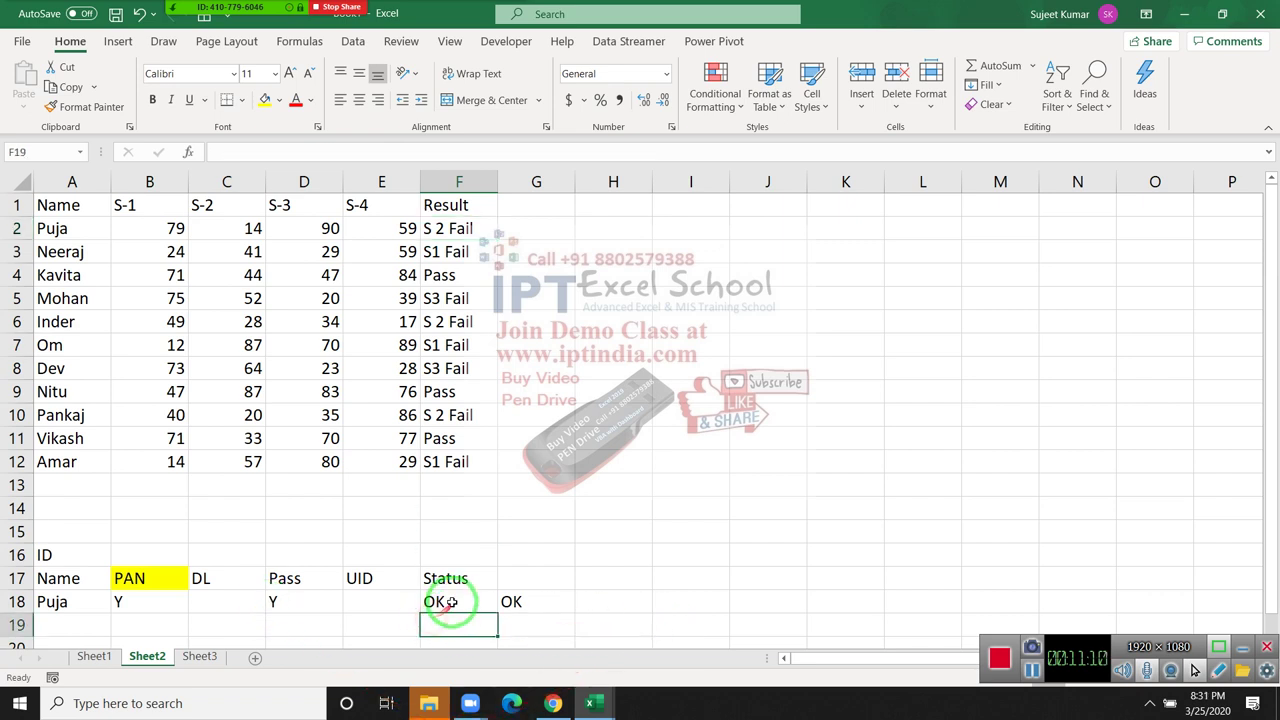
{"action": "double_click", "coordinate": [452, 601]}
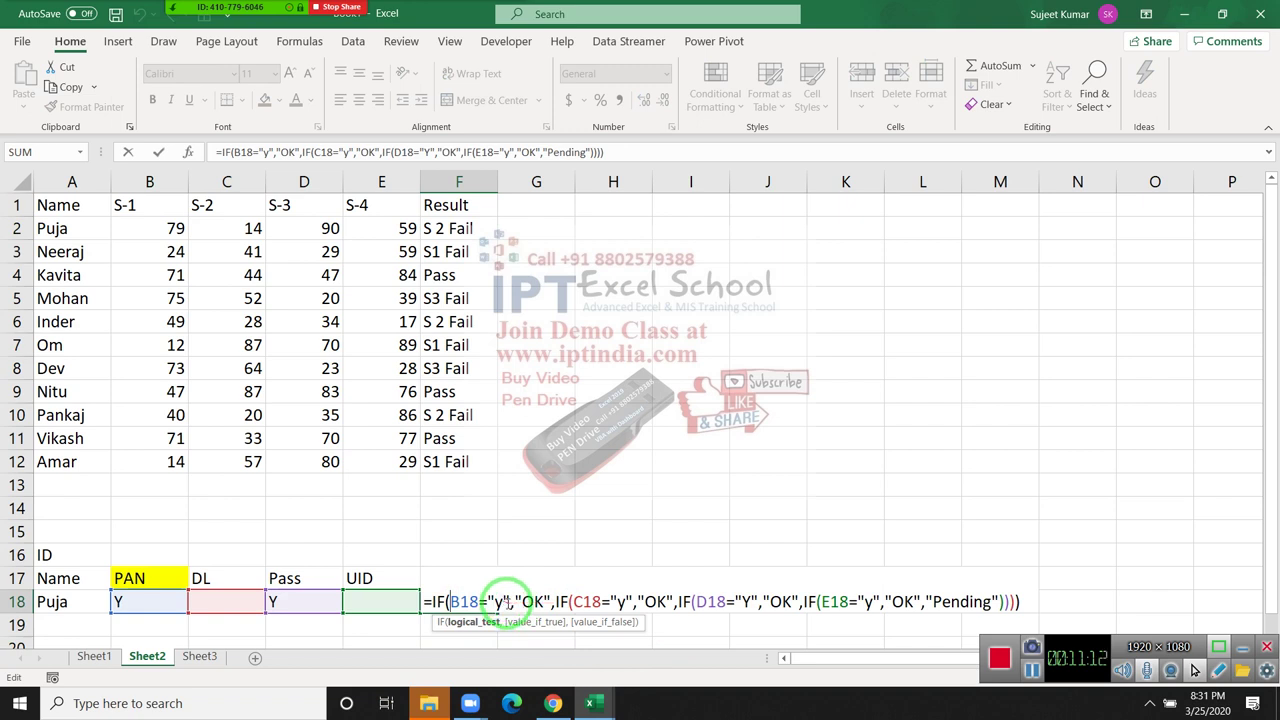
{"action": "mouse_move", "coordinate": [518, 591]}
{"action": "left_mouse_down"}
{"action": "mouse_move", "coordinate": [690, 608]}
{"action": "mouse_move", "coordinate": [875, 601]}
{"action": "left_mouse_up"}
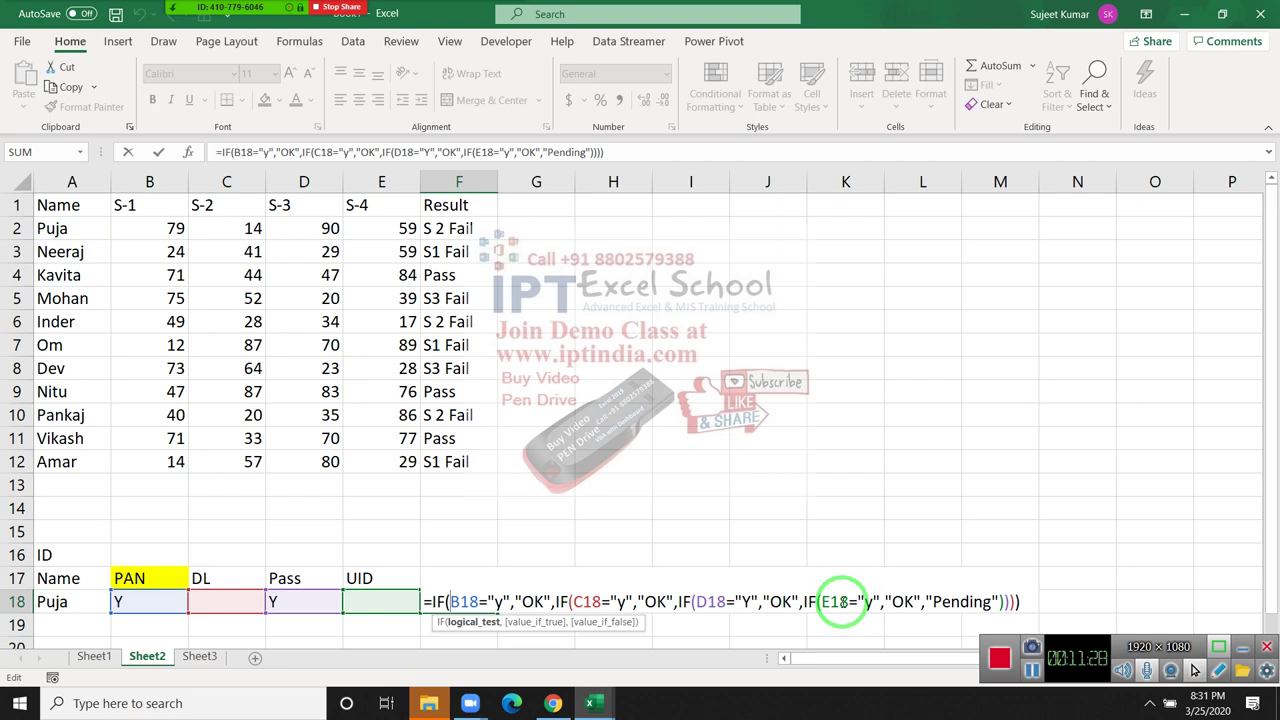
{"action": "key", "text": "ctrl+Return"}
{"action": "type", "text": "Status"}
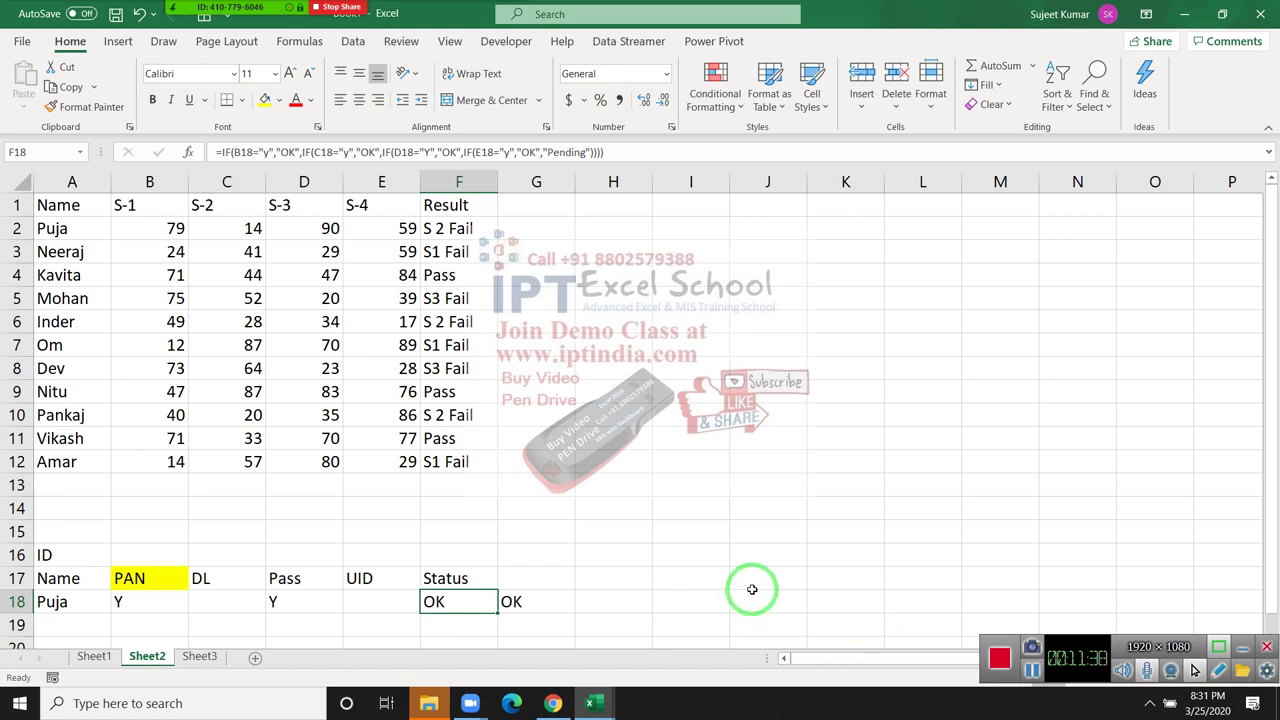
{"action": "left_click", "coordinate": [537, 605]}
- Back on Sheet2, enter the column heading Total in G1
{"action": "left_click", "coordinate": [199, 656]}
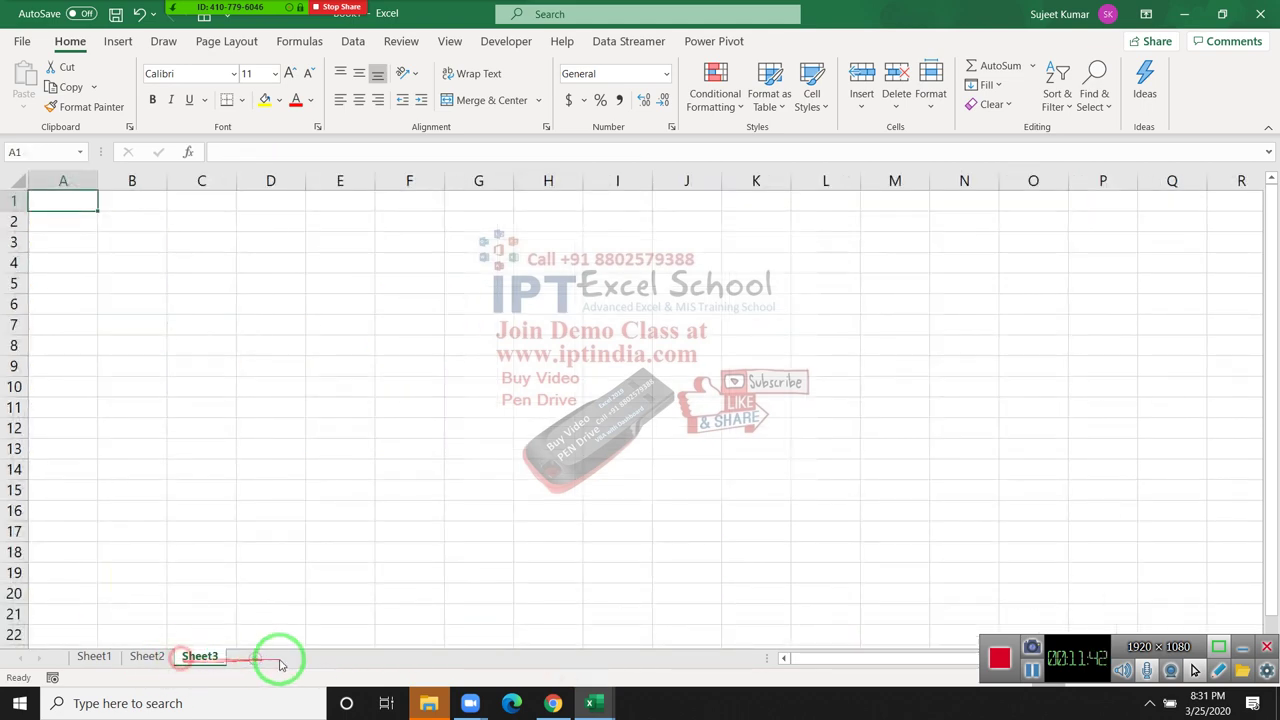
{"action": "scroll", "coordinate": [262, 622], "scroll_direction": "up", "scroll_amount": 3}
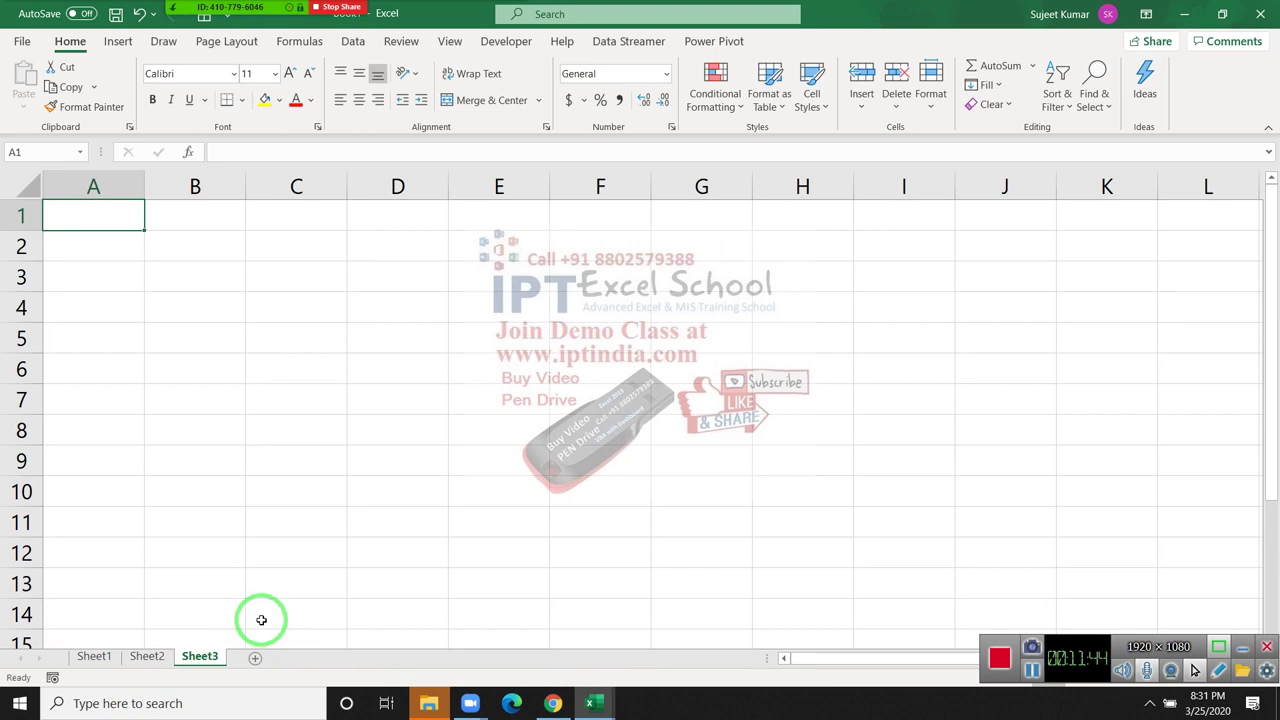
{"action": "type", "text": "Scro"}
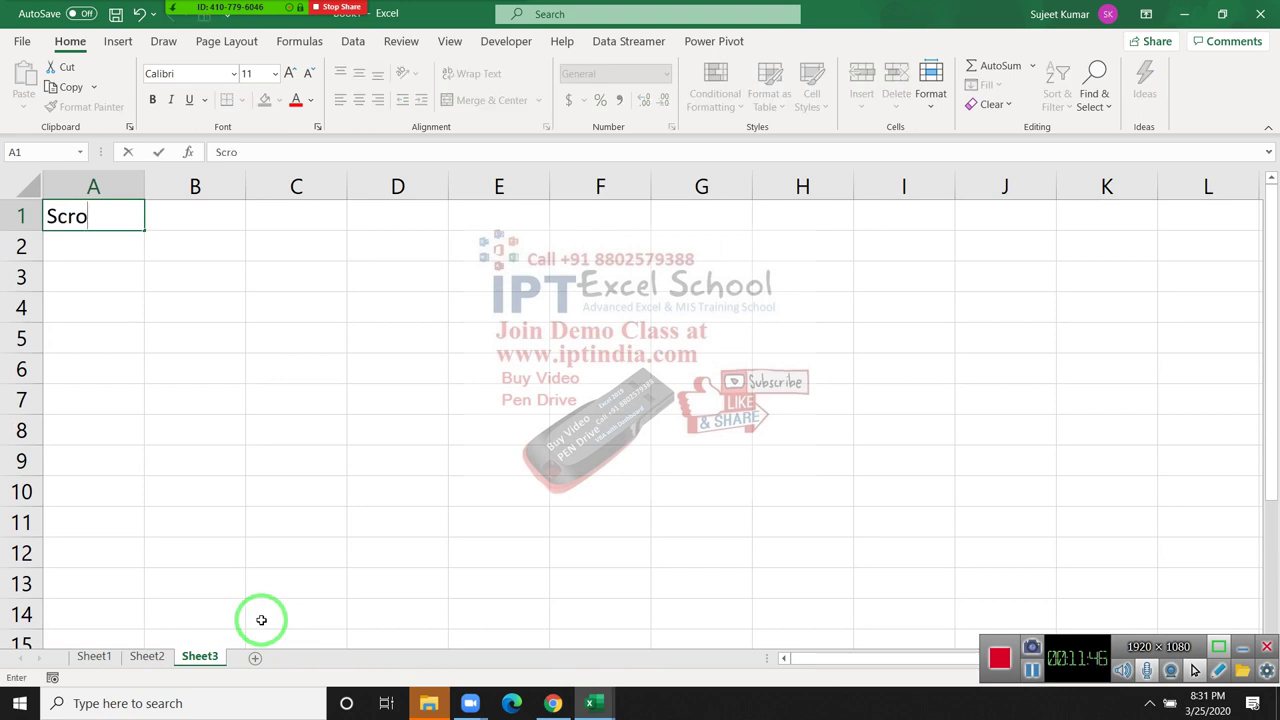
{"action": "key", "text": "Escape"}
{"action": "left_click", "coordinate": [147, 656]}
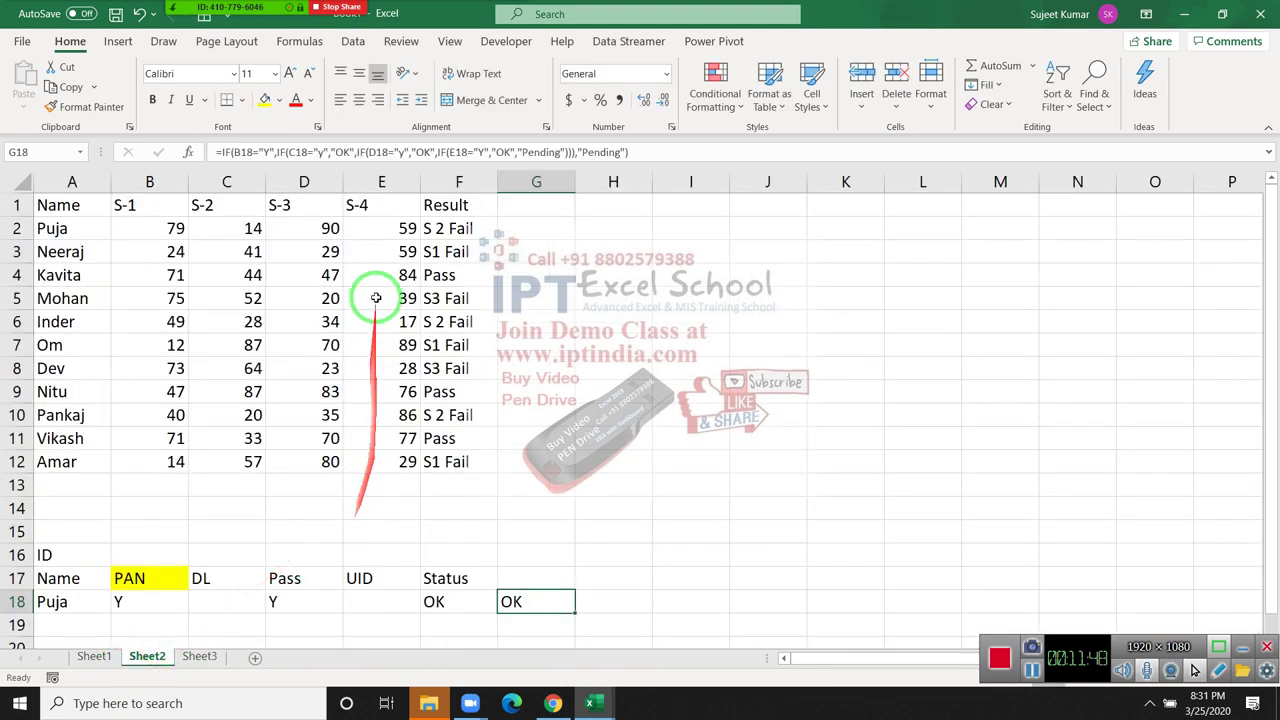
{"action": "mouse_move", "coordinate": [443, 202]}
{"action": "left_mouse_down"}
{"action": "mouse_move", "coordinate": [362, 257]}
{"action": "mouse_move", "coordinate": [445, 205]}
{"action": "left_mouse_up"}
{"action": "left_click", "coordinate": [466, 181]}
{"action": "left_click", "coordinate": [508, 206]}
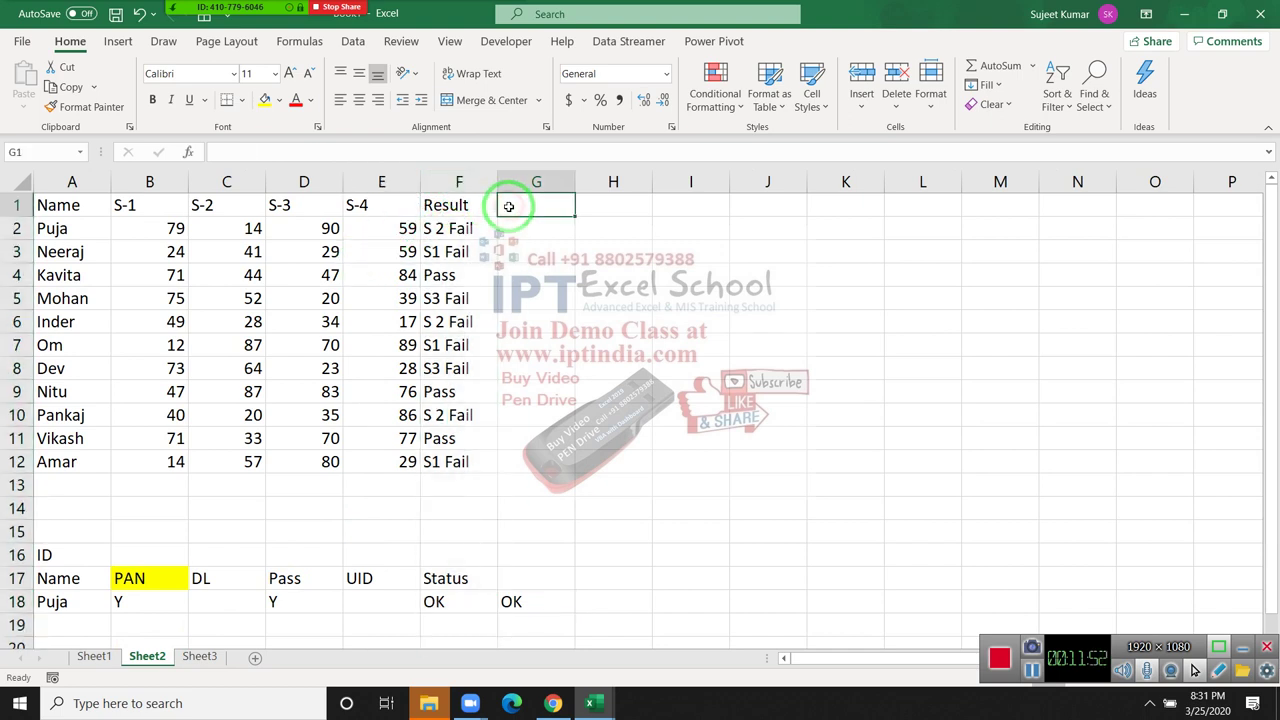
{"action": "type", "text": "Total"}
{"action": "key", "text": "Return"}
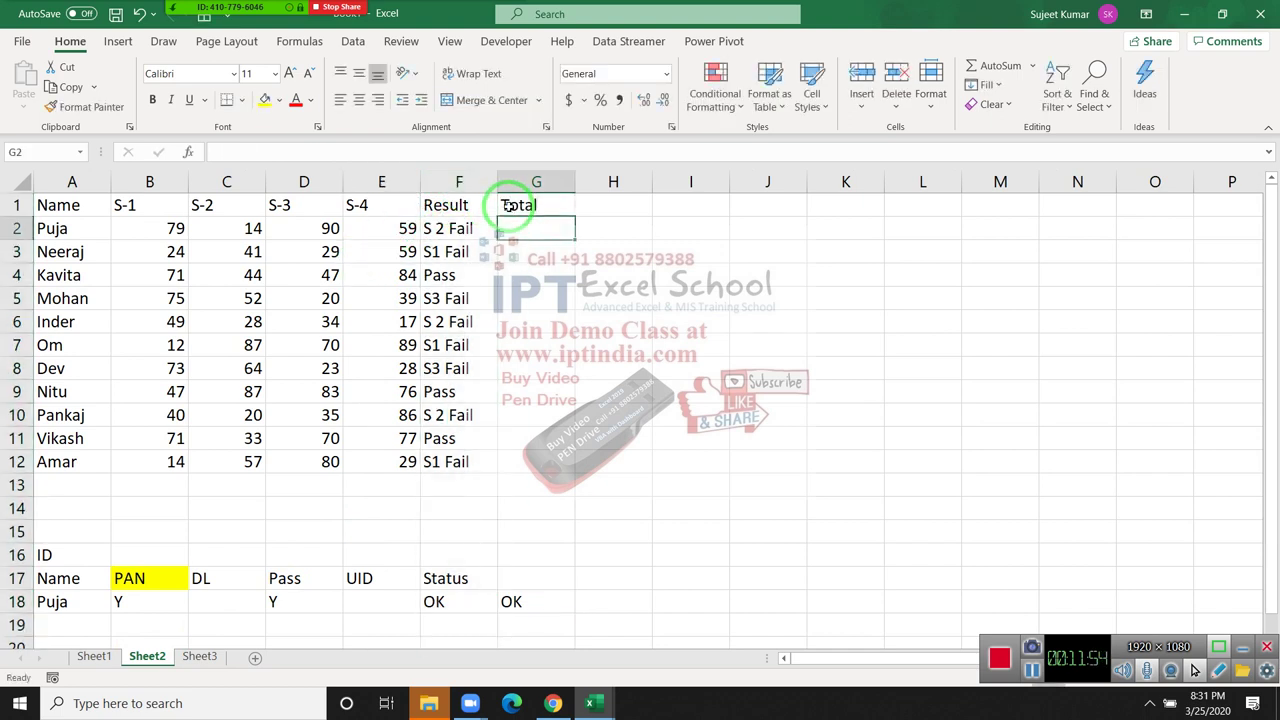
- Enter =SUM(B2:E2) in G2, giving 242, and fill it down to G12
{"action": "type", "text": "="}
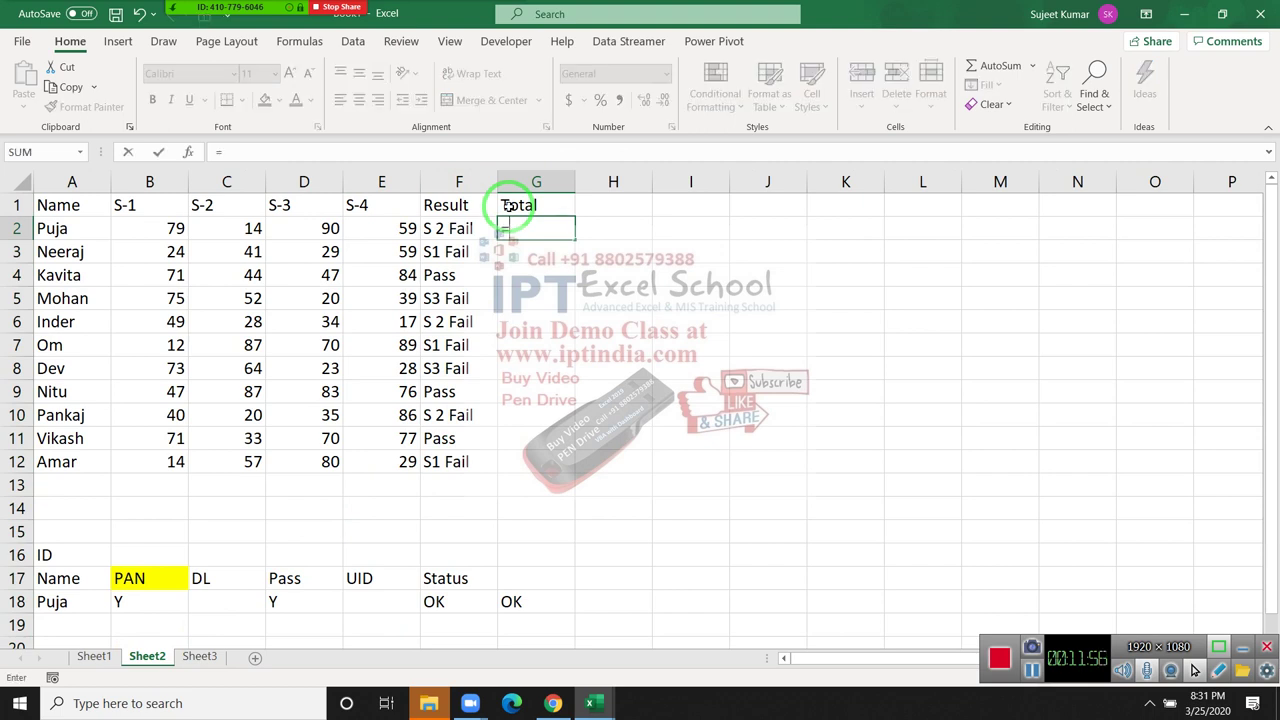
{"action": "type", "text": "su"}
{"action": "key", "text": "Tab"}
{"action": "key", "text": "Left"}
{"action": "key", "text": "Left"}
{"action": "key", "text": "Left"}
{"action": "key", "text": "Left"}
{"action": "key", "text": "Left"}
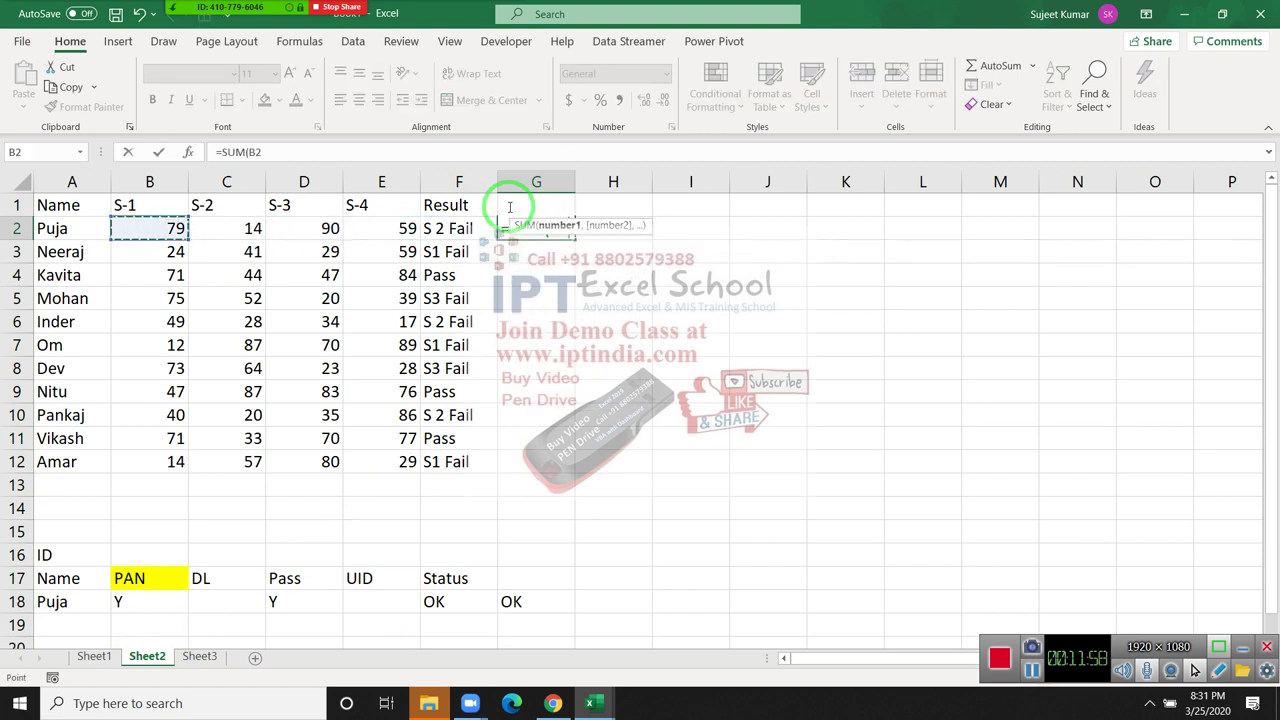
{"action": "key", "text": "shift+Right"}
{"action": "key", "text": "shift+Right"}
{"action": "key", "text": "shift+Right"}
{"action": "key", "text": "Return"}
{"action": "key", "text": "Left"}
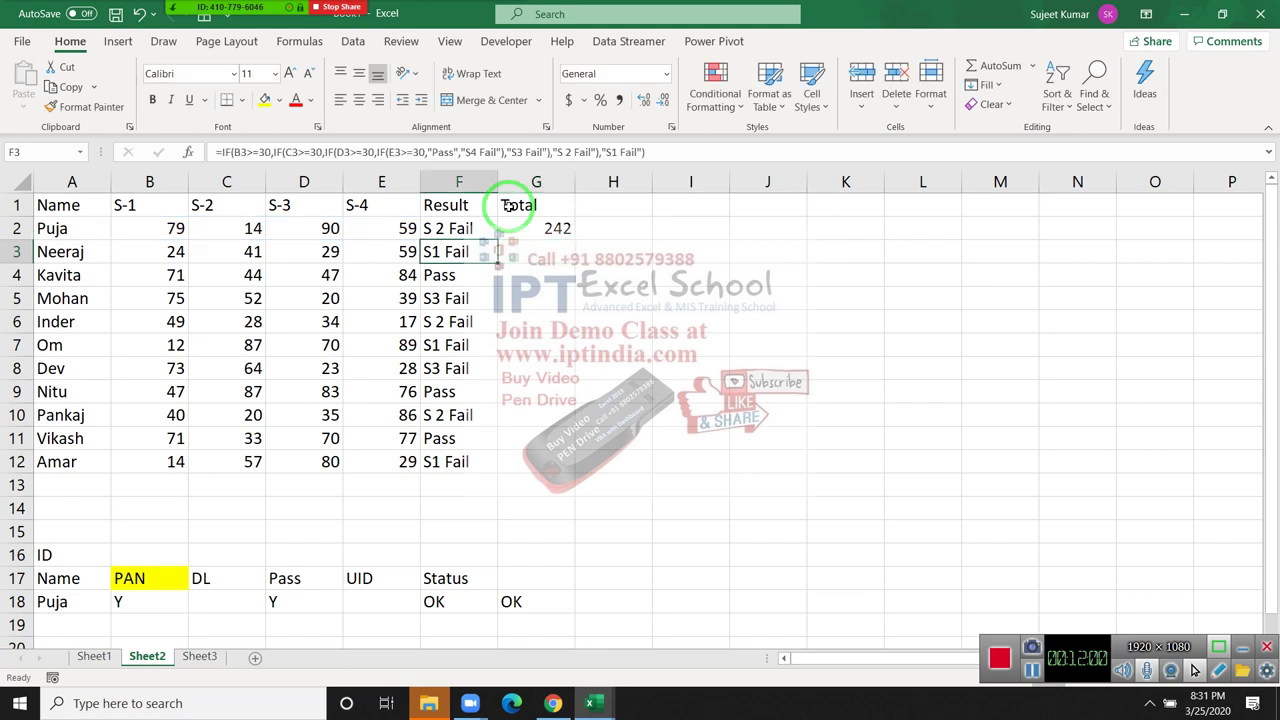
{"action": "key", "text": "ctrl+Down"}
{"action": "key", "text": "Right"}
{"action": "key", "text": "ctrl+shift+Up"}
{"action": "key", "text": "ctrl+d"}
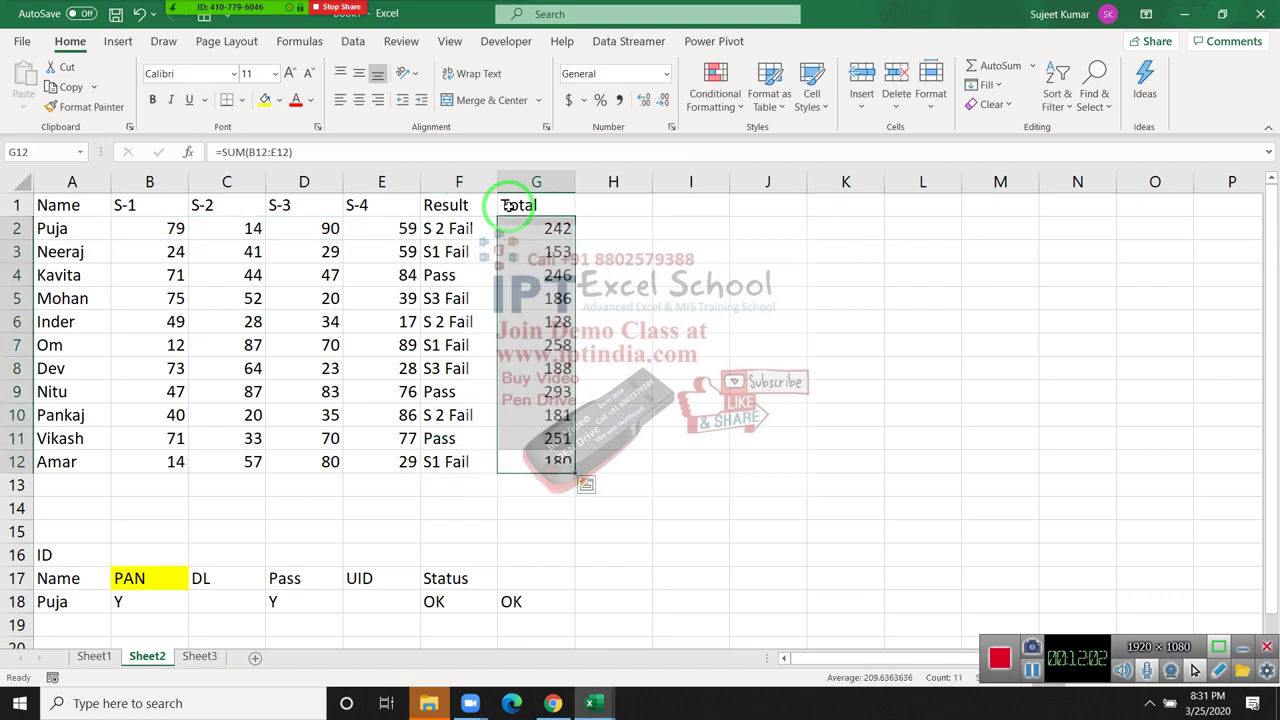
- Review the Result formulas in column F, then move to cell I3
{"action": "key", "text": "Left"}
{"action": "key", "text": "Up"}
{"action": "key", "text": "Up"}
{"action": "key", "text": "Up"}
{"action": "key", "text": "Up"}
{"action": "key", "text": "Up"}
{"action": "key", "text": "Up"}
{"action": "key", "text": "Up"}
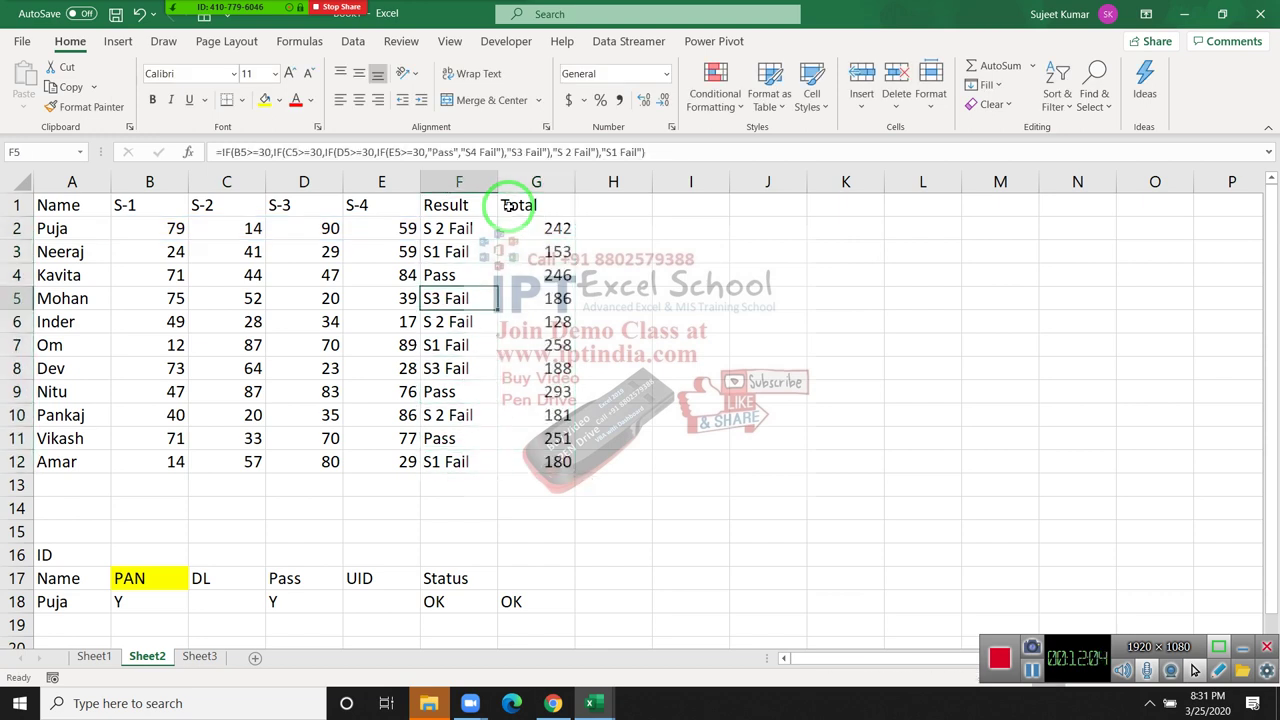
{"action": "key", "text": "Up"}
{"action": "key", "text": "Up"}
{"action": "key", "text": "Up"}
{"action": "key", "text": "Right"}
{"action": "key", "text": "Right"}
{"action": "key", "text": "Right"}
{"action": "key", "text": "Down"}
{"action": "key", "text": "Right"}
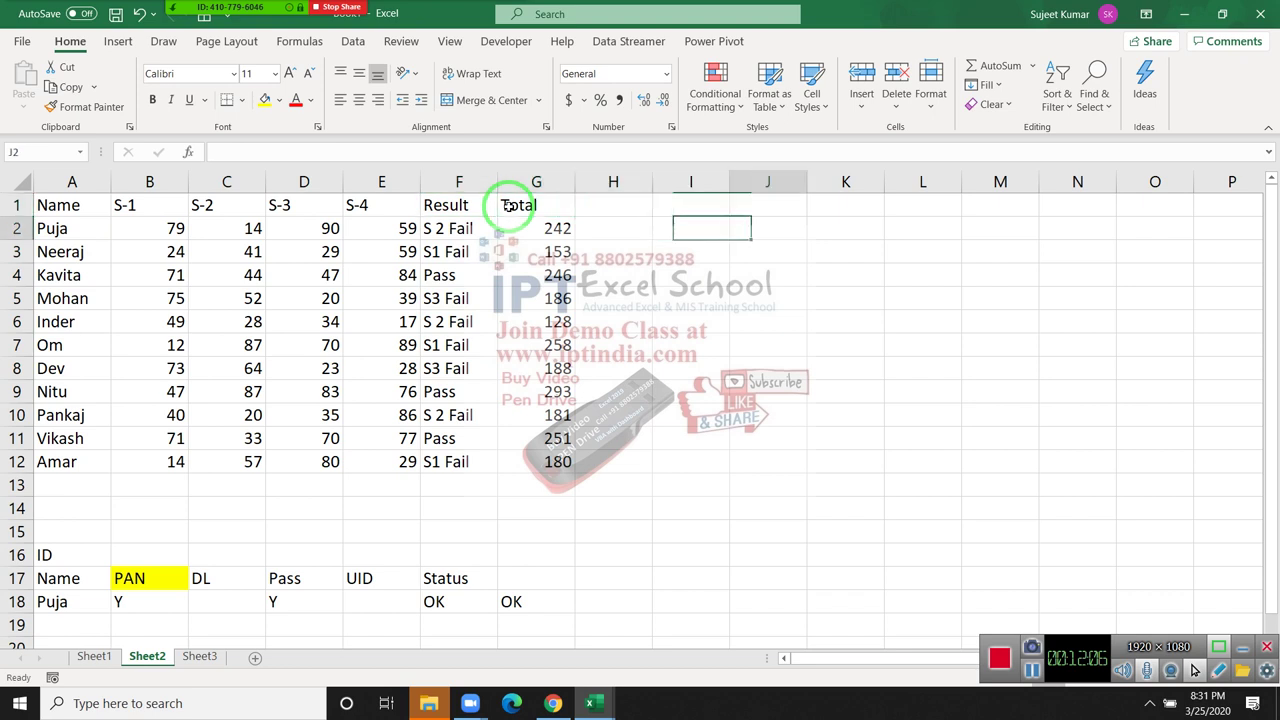
{"action": "key", "text": "Down"}
{"action": "key", "text": "Left"}
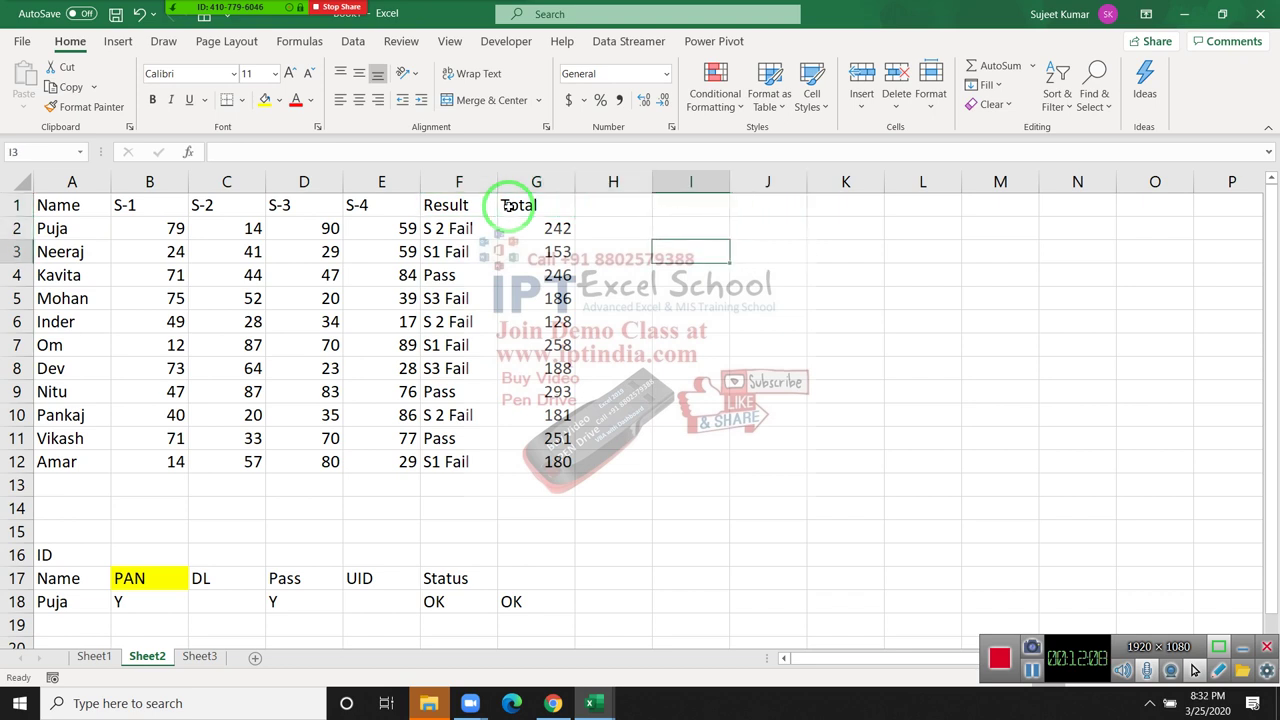
- Enter the bands <150 as grade C and 151-200 as grade B in I3:J4
{"action": "type", "text": "<"}
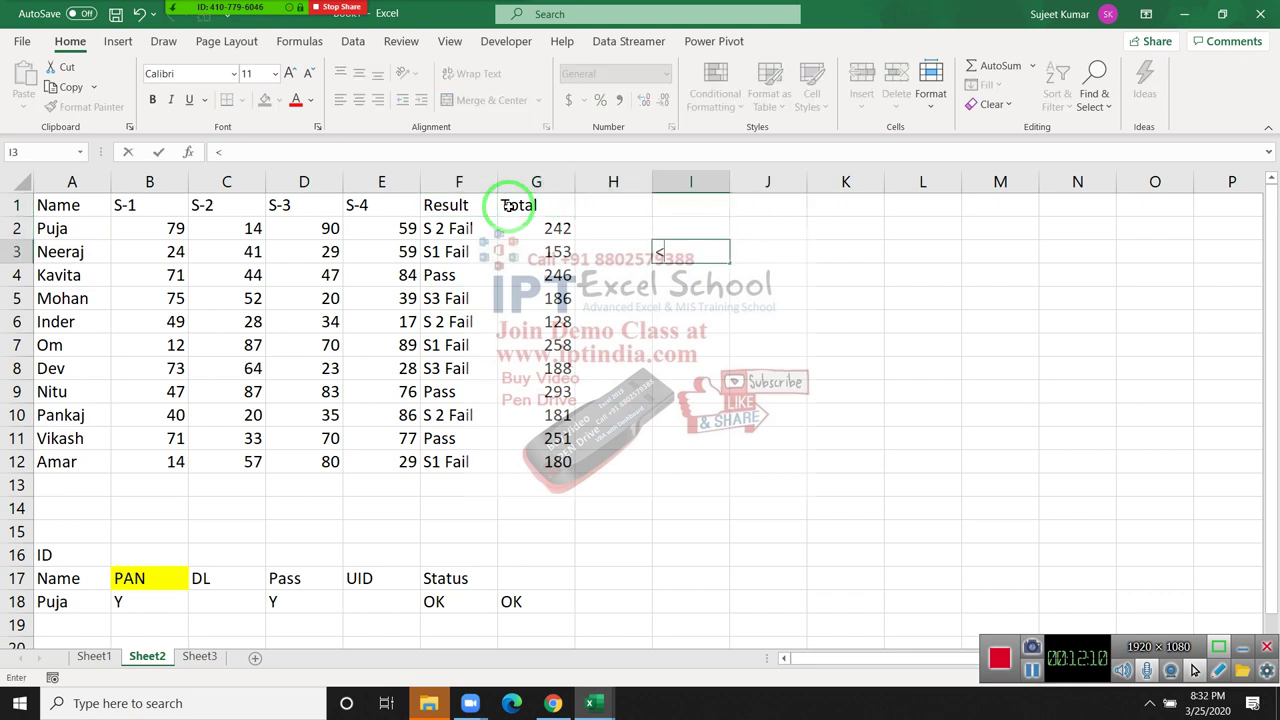
{"action": "type", "text": "150"}
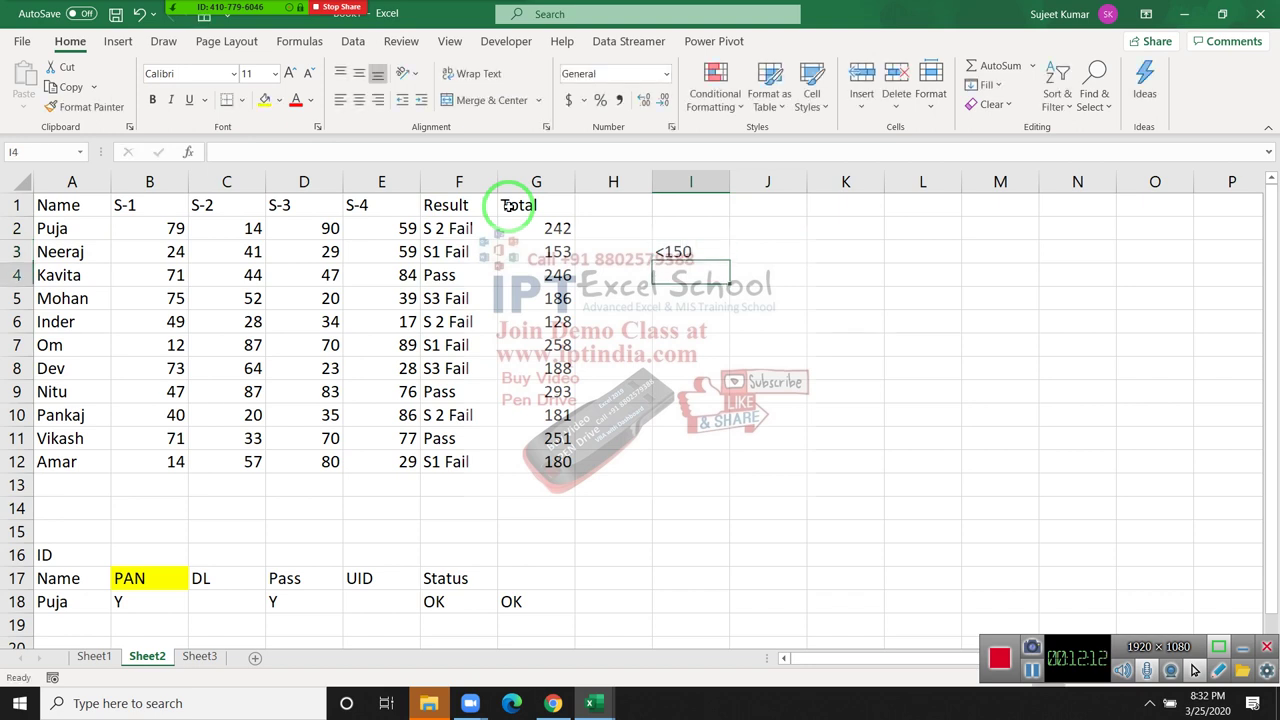
{"action": "key", "text": "Tab"}
{"action": "type", "text": "C"}
{"action": "key", "text": "Return"}
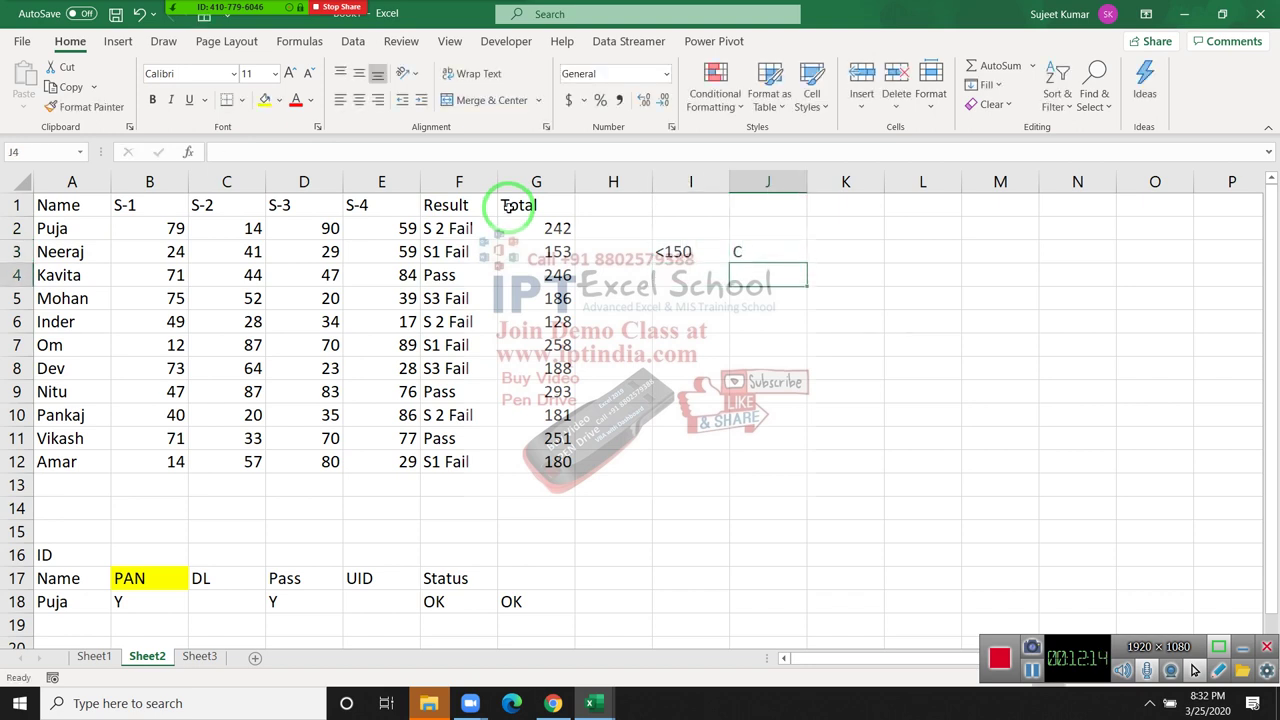
{"action": "type", "text": "151"}
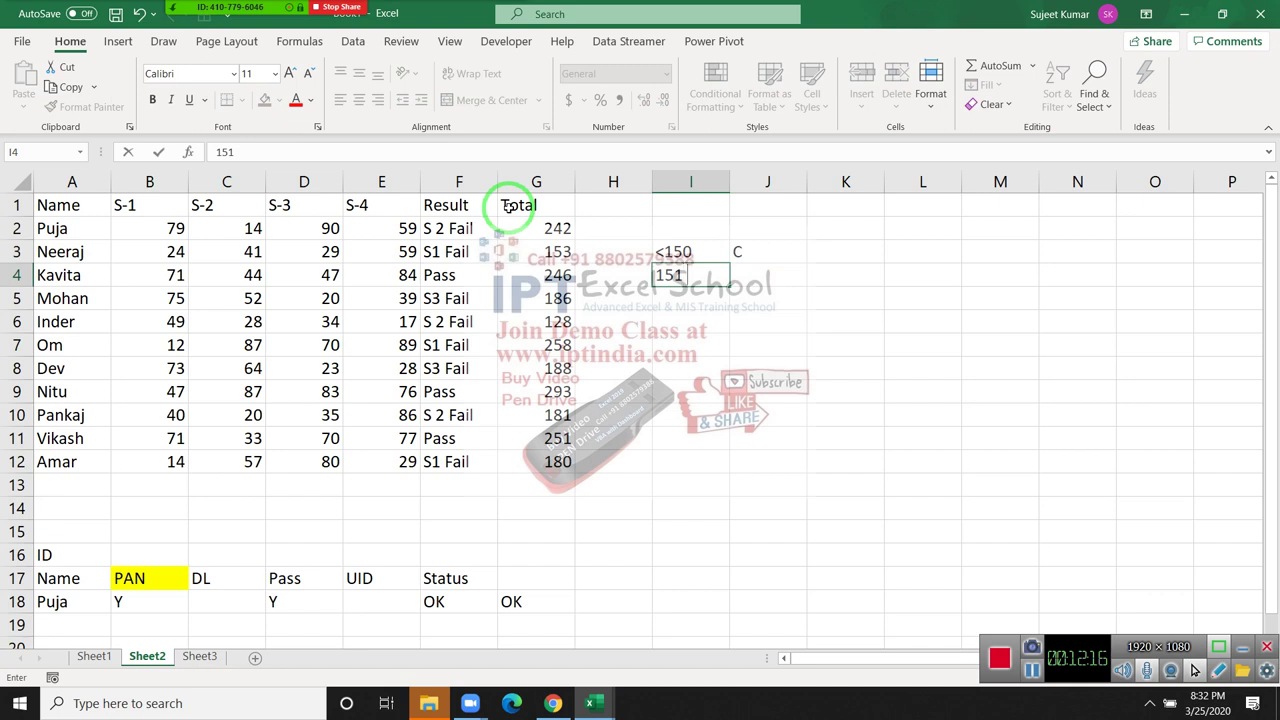
{"action": "type", "text": " -200"}
{"action": "key", "text": "Tab"}
{"action": "type", "text": "B"}
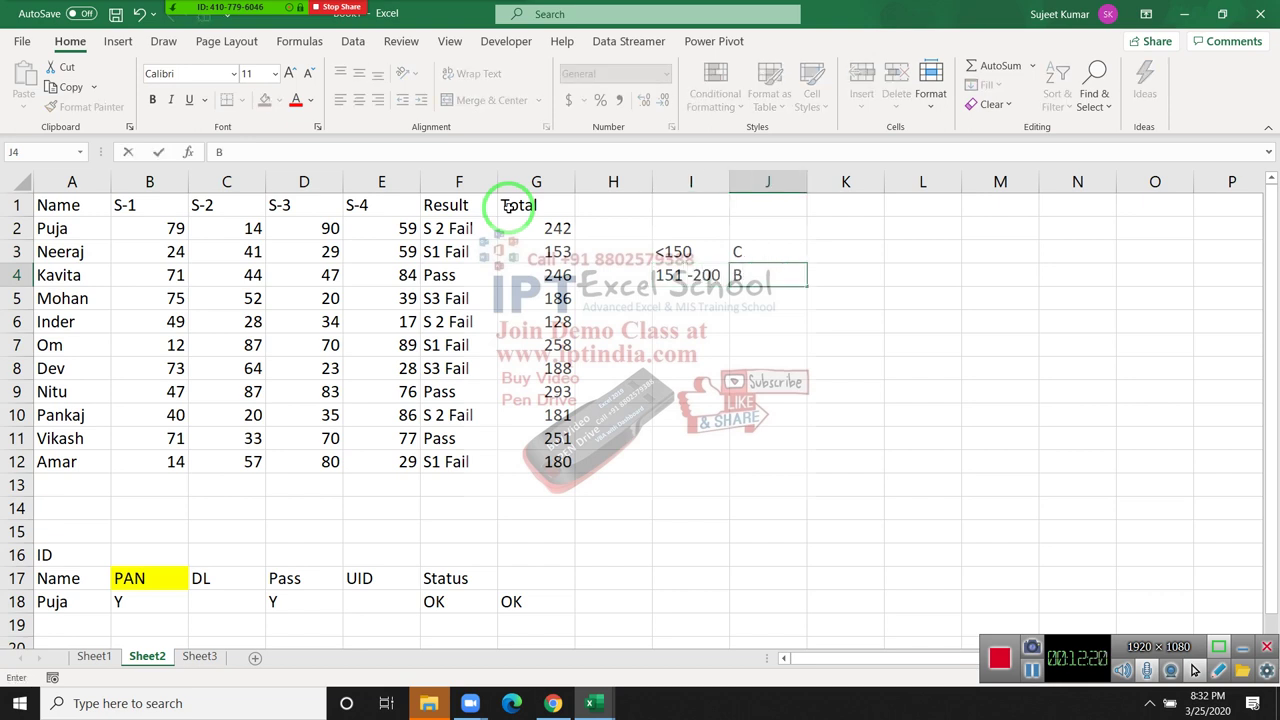
{"action": "key", "text": "Return"}
- Enter the bands 201-250 as grade A and >250 as grade A+ in I5:J6
{"action": "type", "text": "20"}
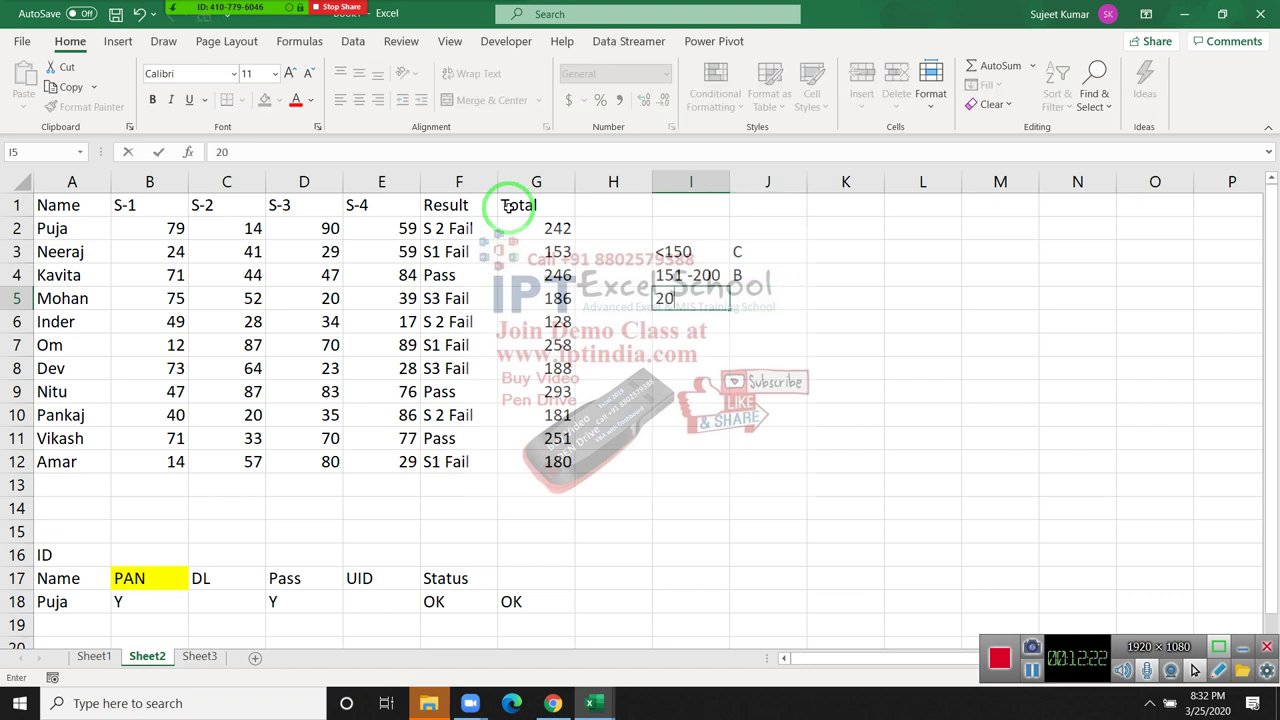
{"action": "type", "text": "1-250"}
{"action": "key", "text": "Tab"}
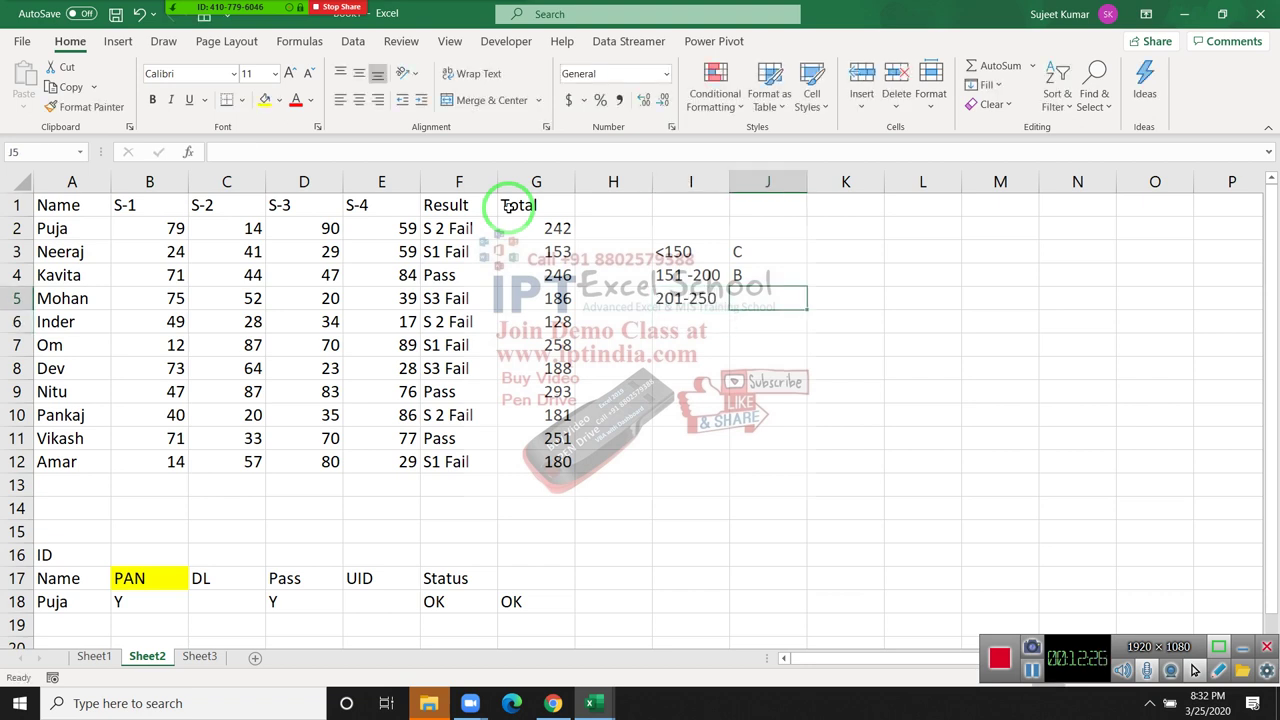
{"action": "type", "text": "A"}
{"action": "key", "text": "Return"}
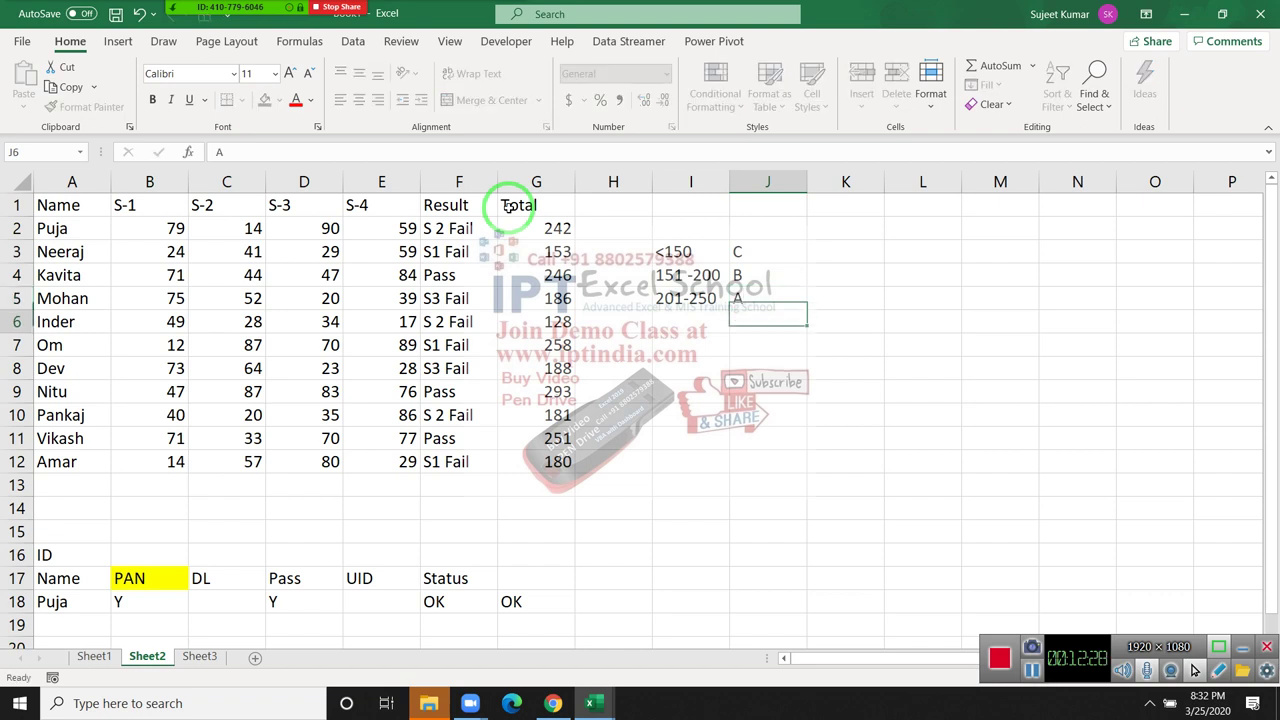
{"action": "type", "text": ">2"}
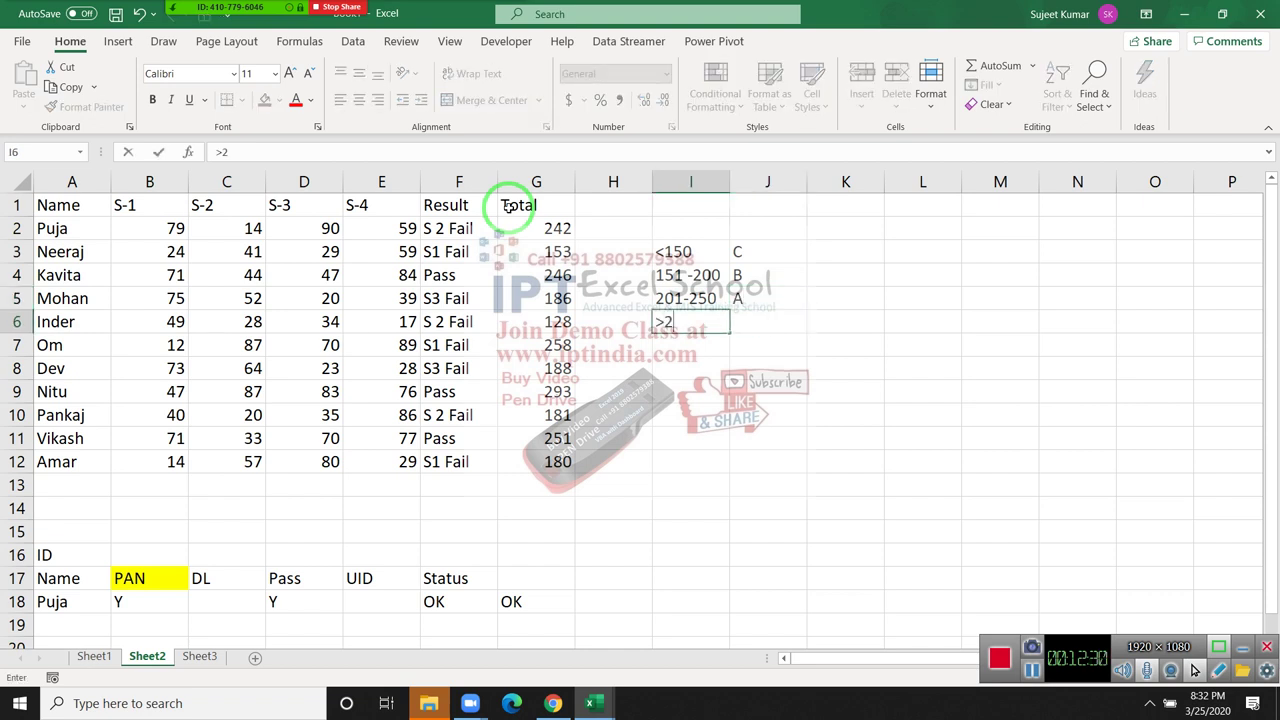
{"action": "type", "text": "50"}
{"action": "key", "text": "Right"}
{"action": "type", "text": "A"}
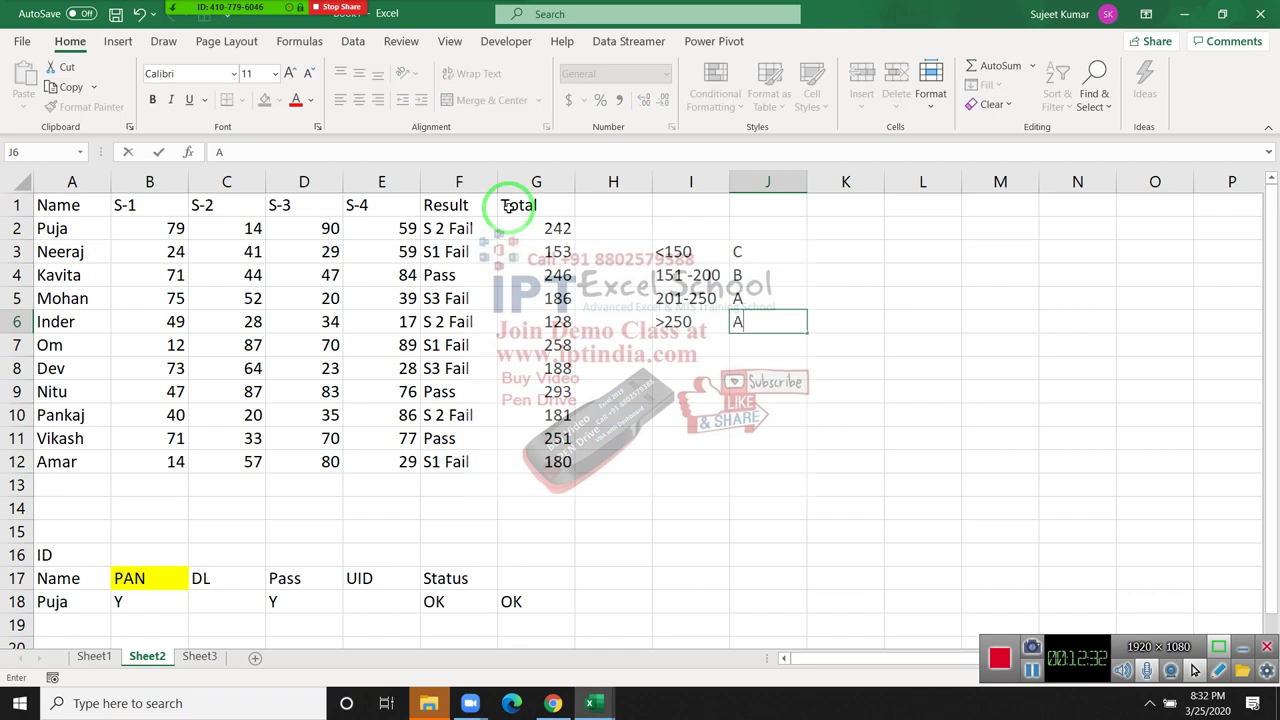
{"action": "type", "text": "+"}
{"action": "key", "text": "Return"}
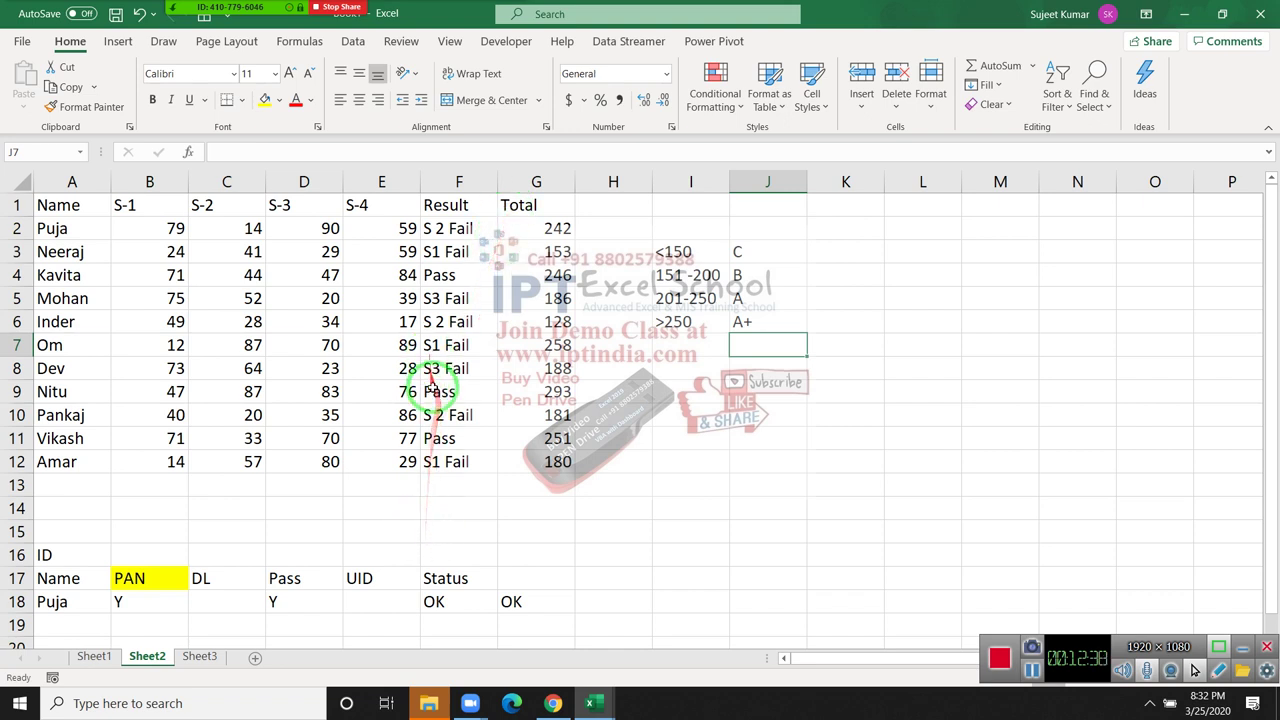
- Dismiss the time-limit warning and insert a blank column at H
{"action": "left_click", "coordinate": [612, 270]}
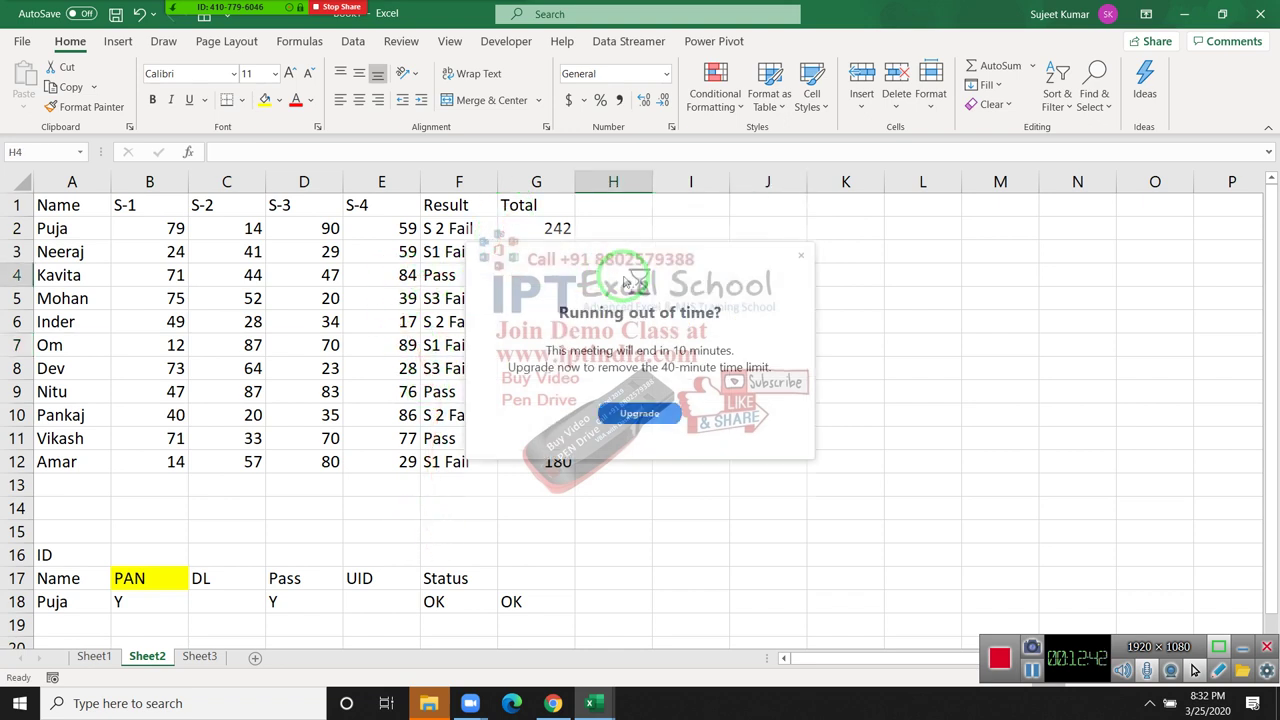
{"action": "left_click", "coordinate": [800, 255]}
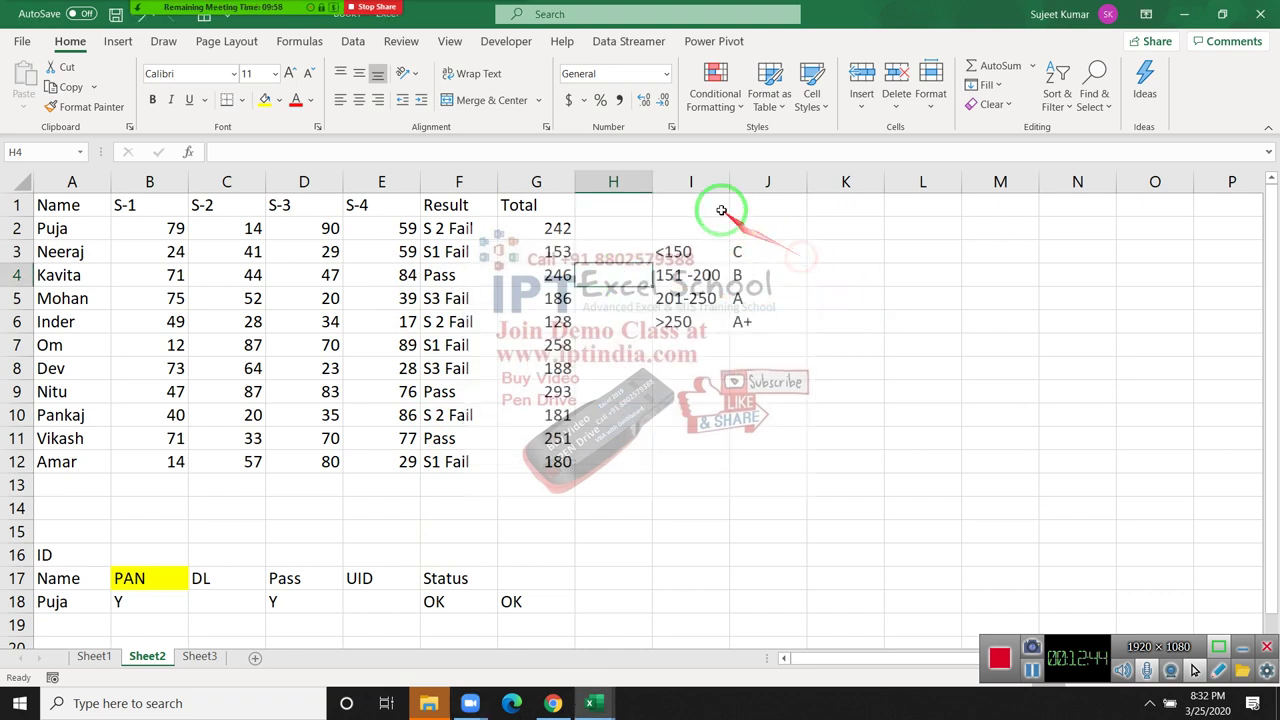
{"action": "left_click", "coordinate": [637, 183]}
{"action": "key", "text": "ctrl+shift+plus"}
{"action": "key", "text": "Down"}
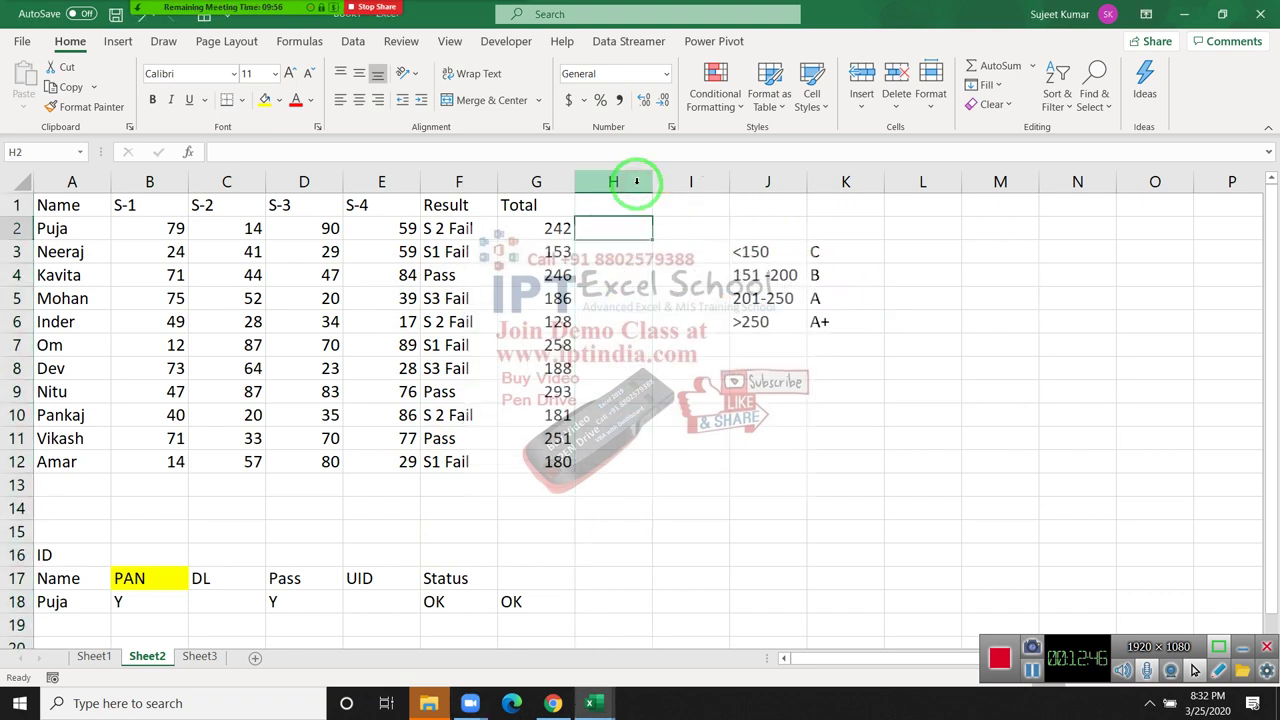
- Start H2's formula: if F2 is "Pass", grade C when the total is <=150
{"action": "type", "text": "=IF"}
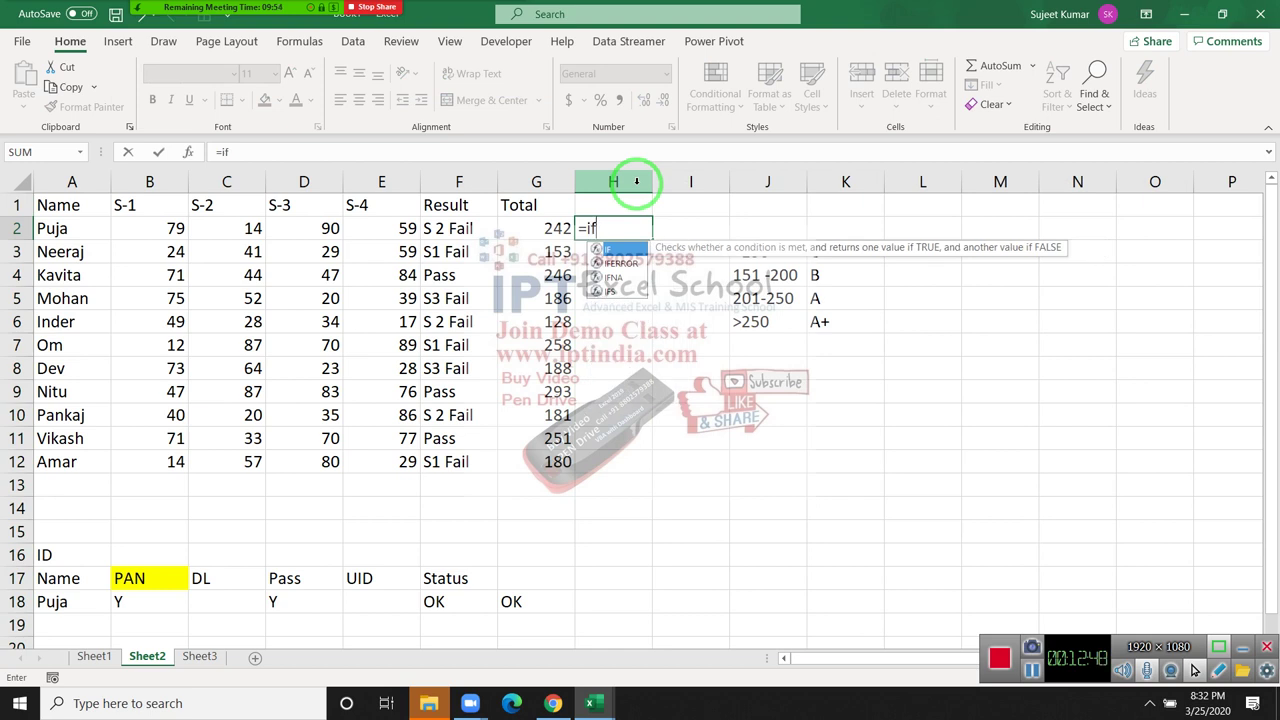
{"action": "type", "text": "("}
{"action": "key", "text": "Left"}
{"action": "key", "text": "Left"}
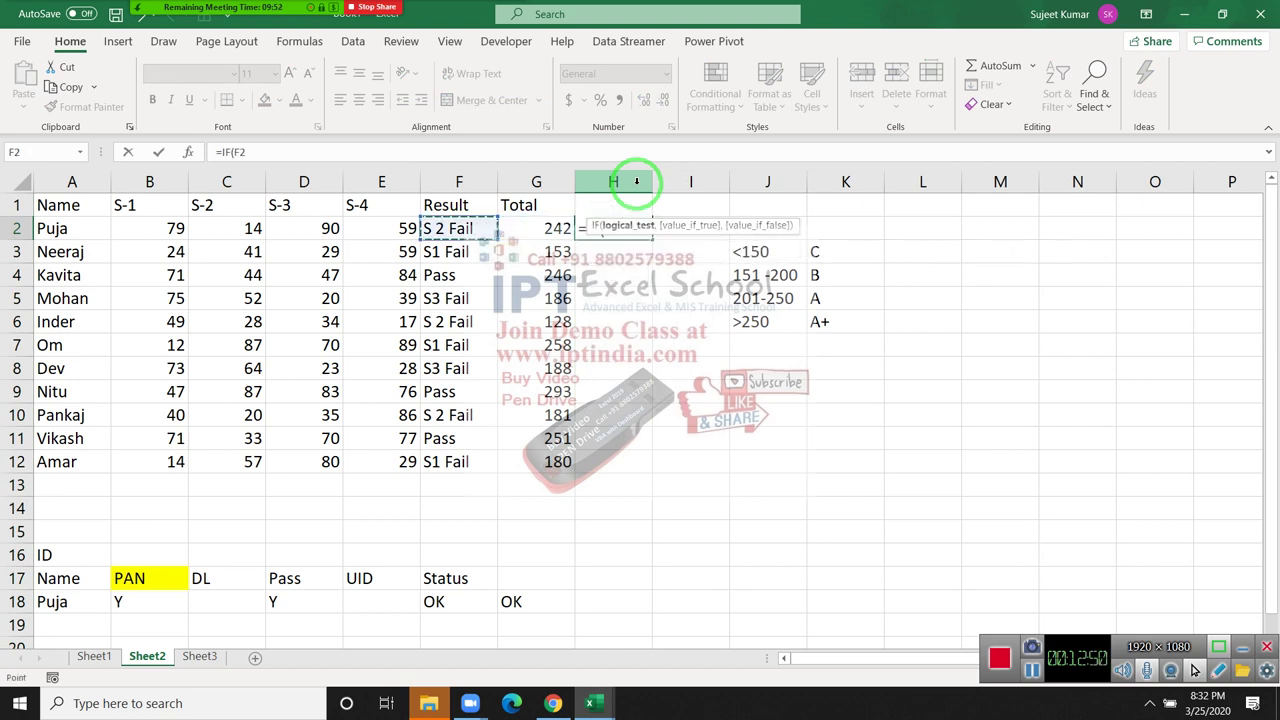
{"action": "type", "text": "=\"Pa"}
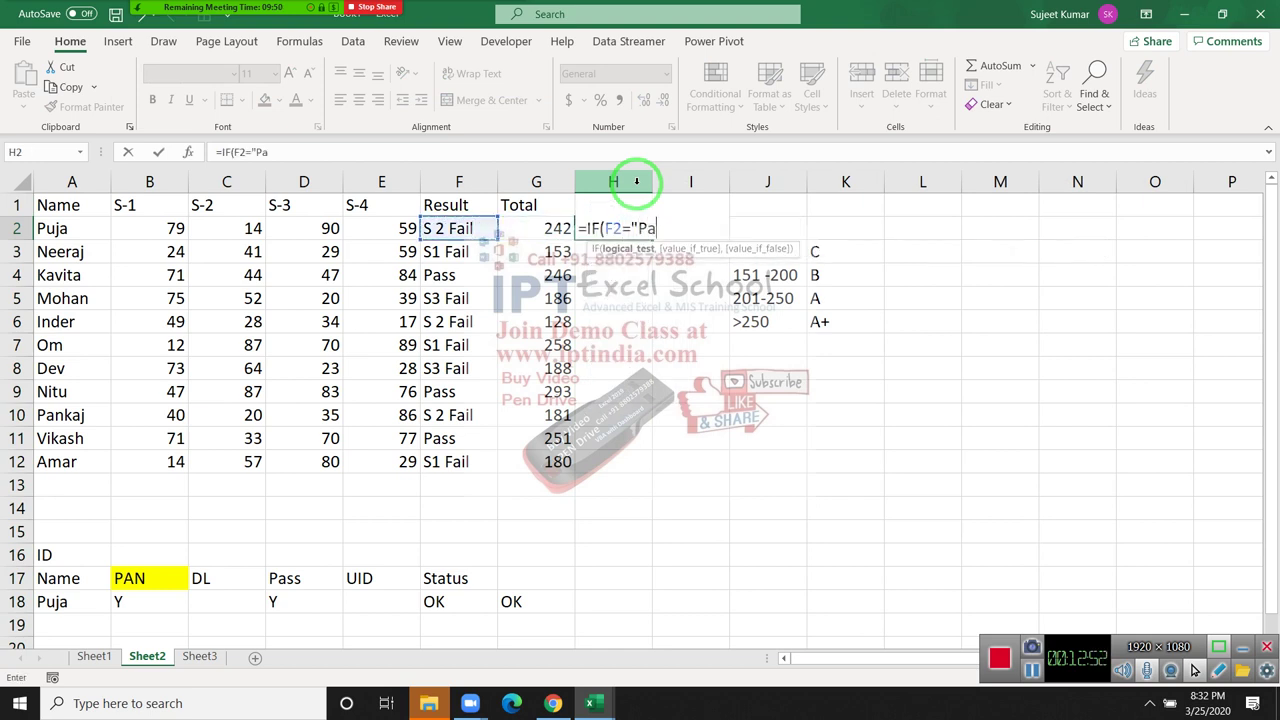
{"action": "type", "text": "ss\""}
{"action": "type", "text": ",IF("}
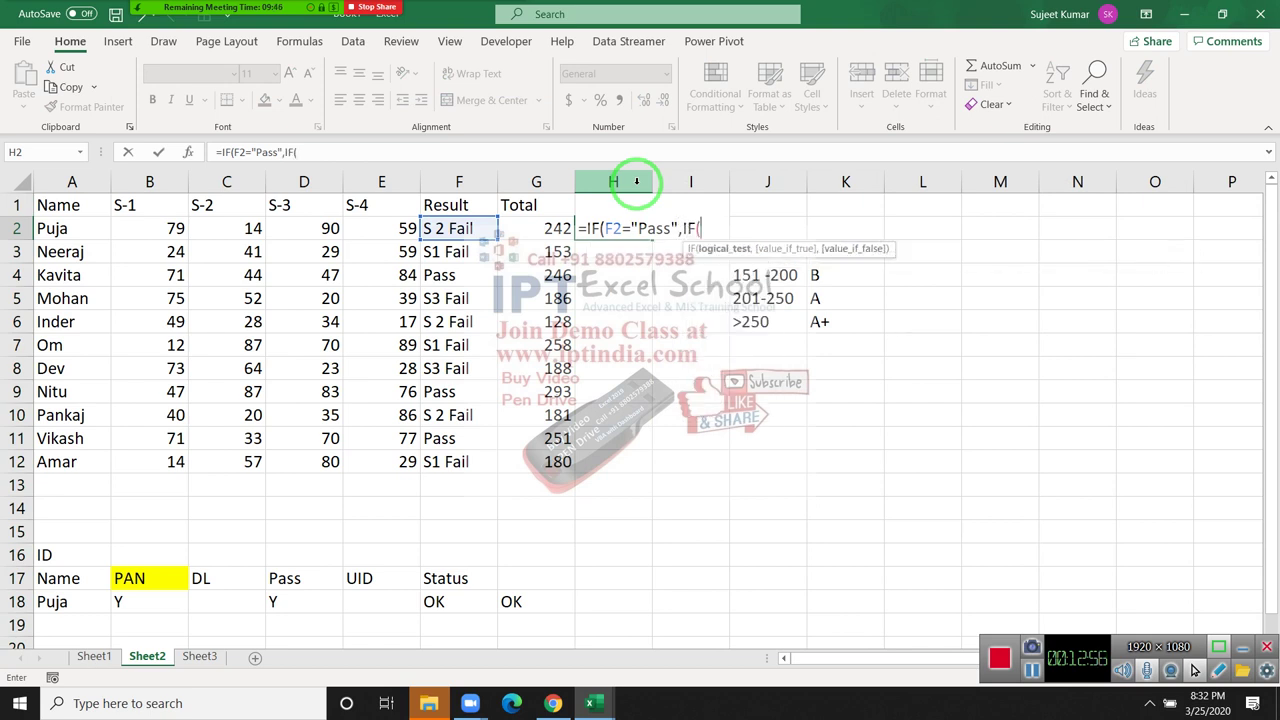
{"action": "left_click", "coordinate": [438, 228]}
{"action": "type", "text": "<="}
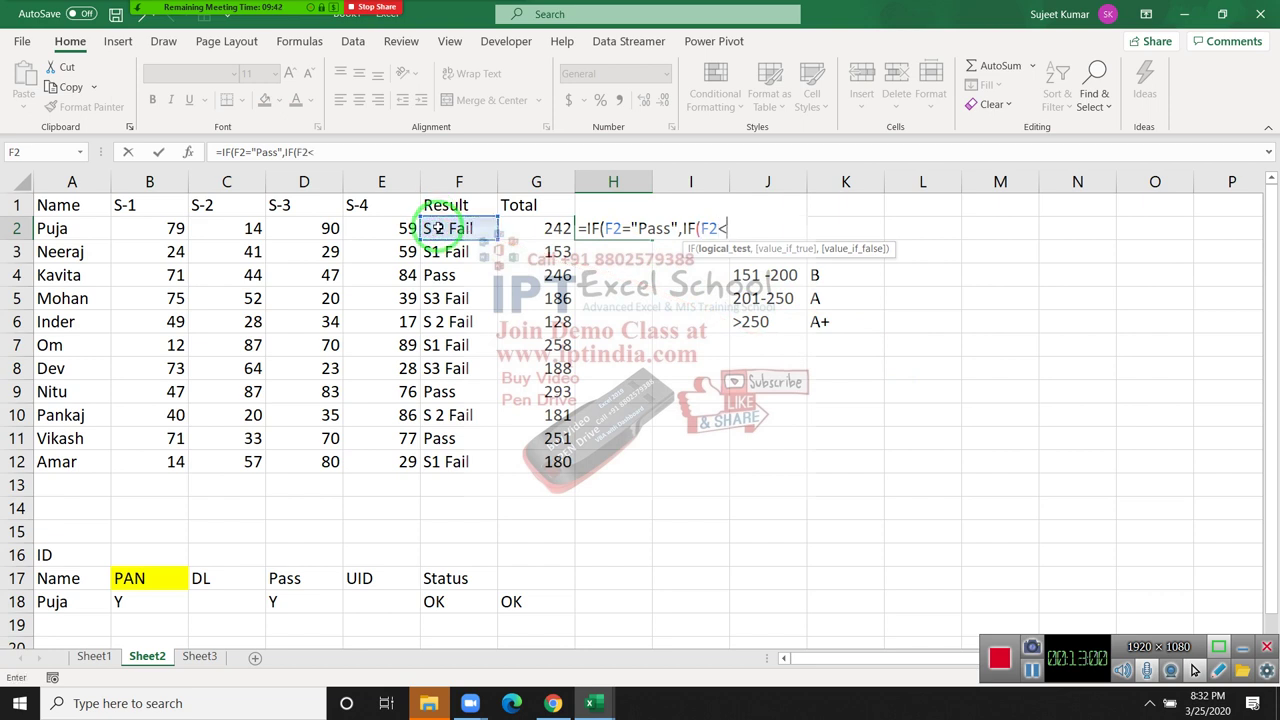
{"action": "type", "text": "150"}
{"action": "type", "text": ",\"C"}
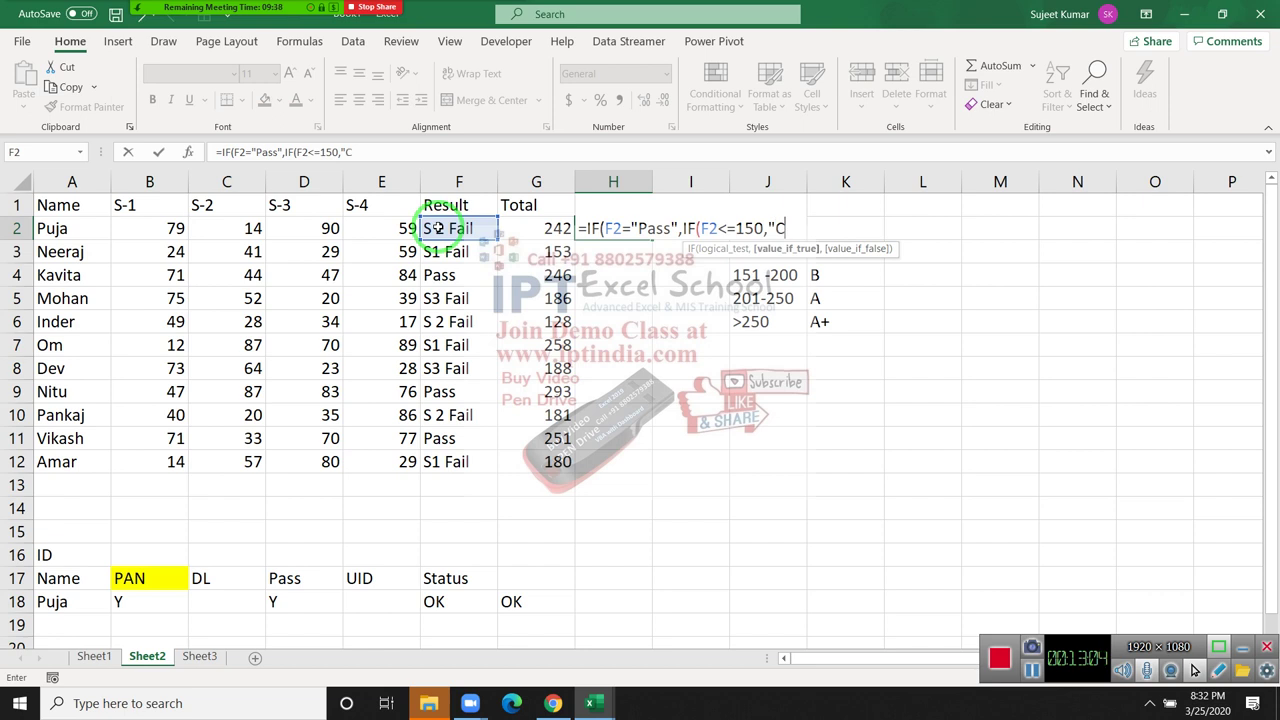
{"action": "type", "text": "\","}
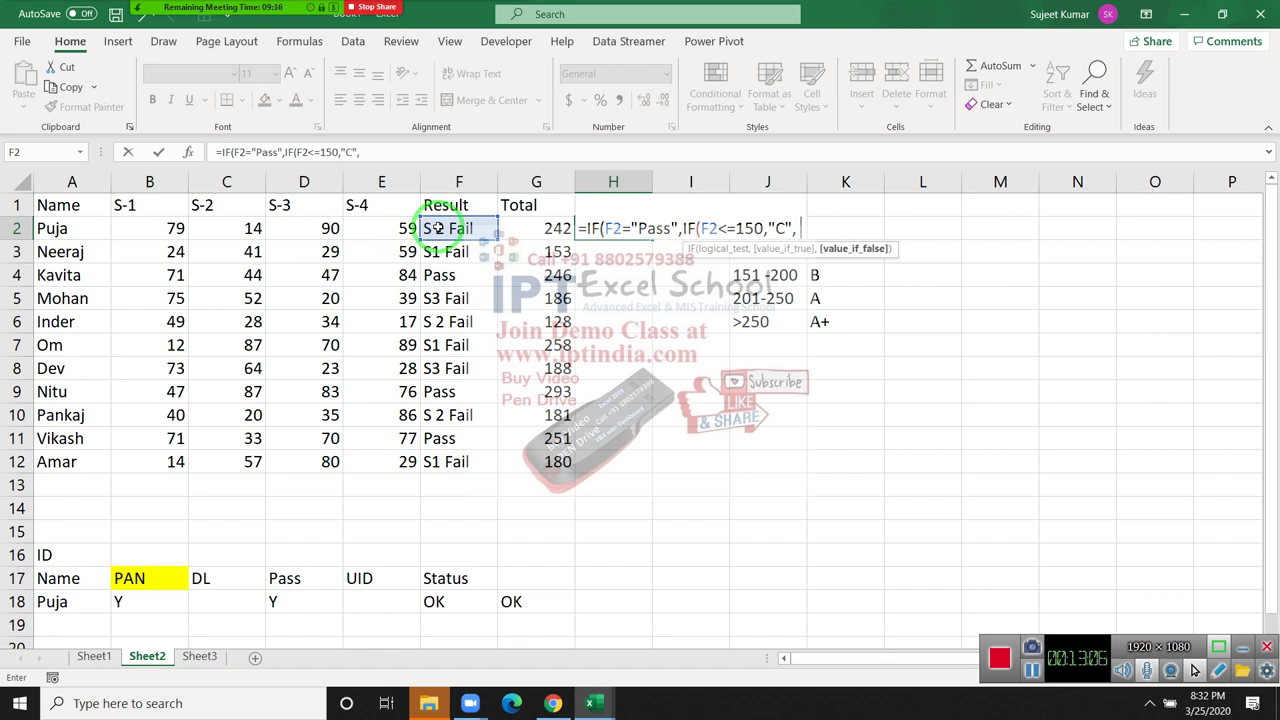
{"action": "type", "text": "IF("}
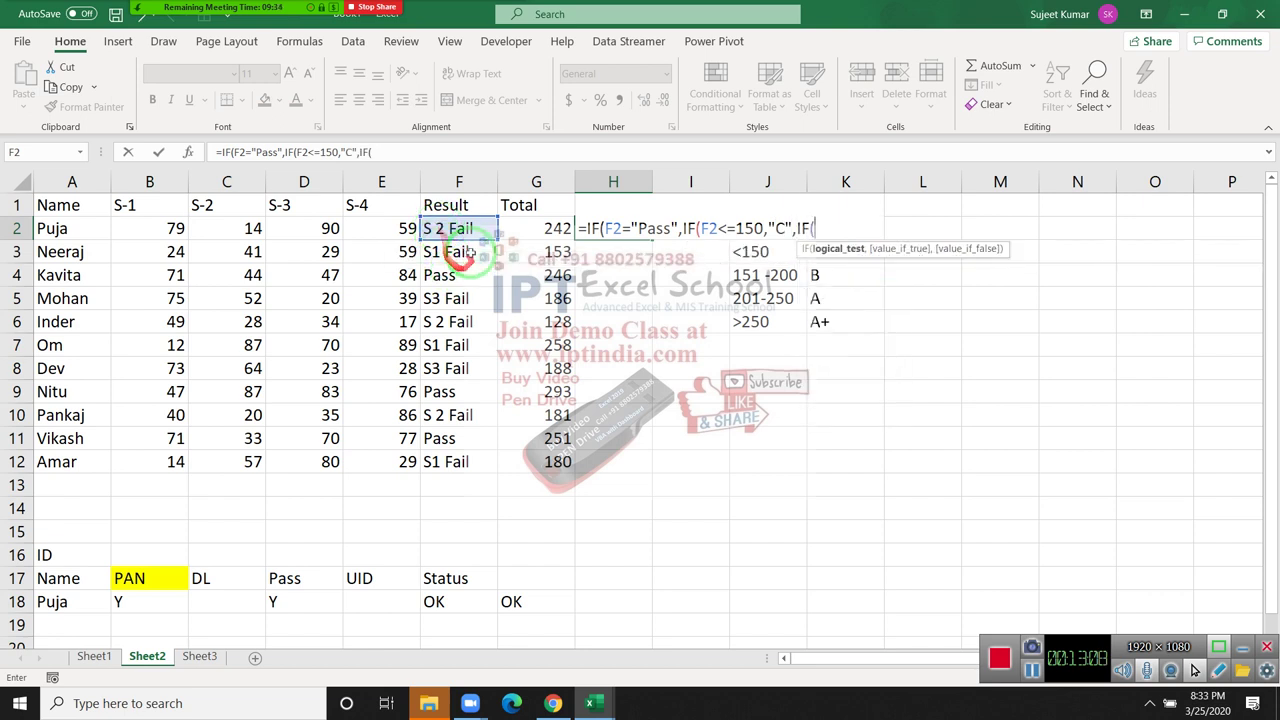
{"action": "left_click", "coordinate": [703, 226]}
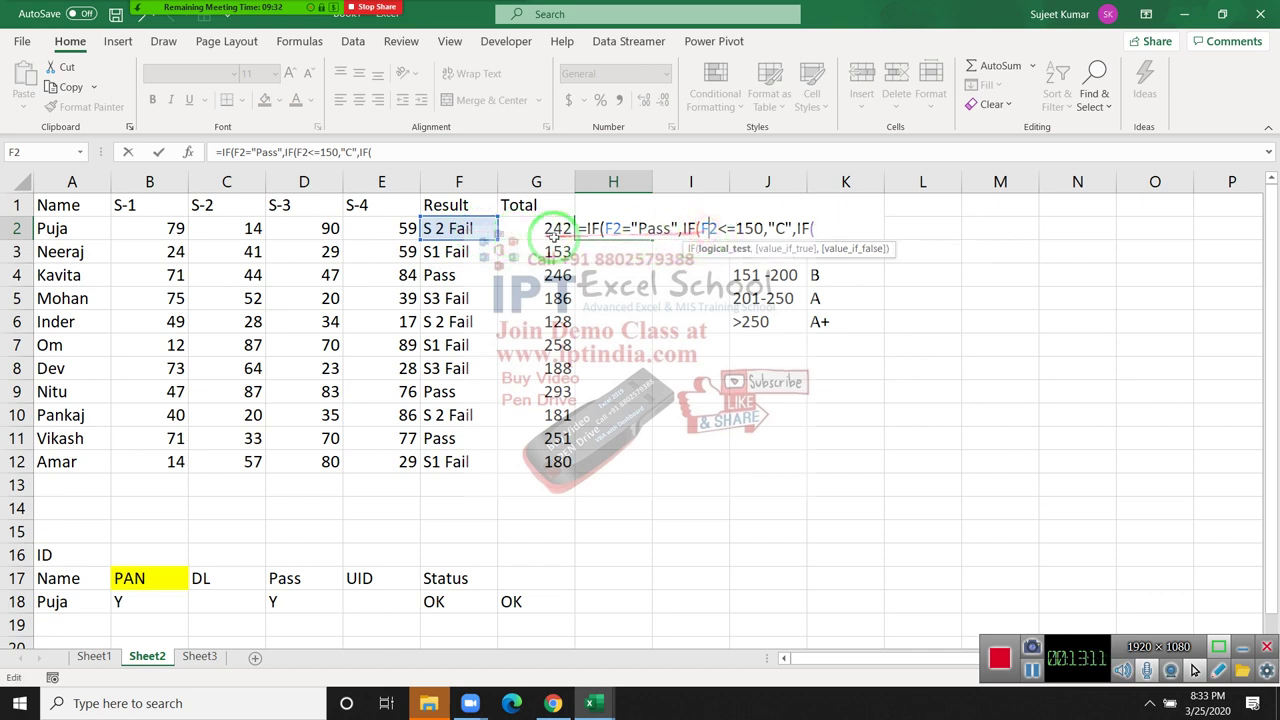
{"action": "key", "text": "Delete"}
{"action": "type", "text": "g"}
{"action": "left_click", "coordinate": [860, 271]}
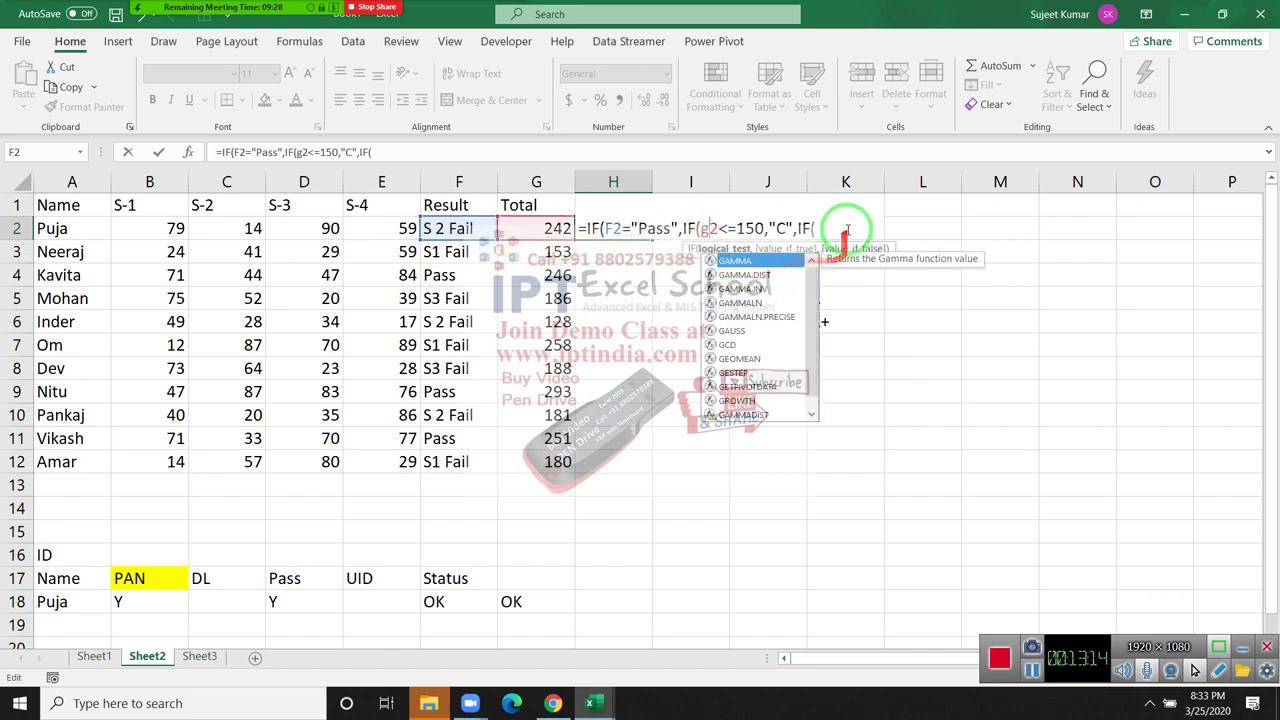
- Complete the nested grades B, A and A+ from G2, with "Fail" as the final result
{"action": "left_click", "coordinate": [563, 224]}
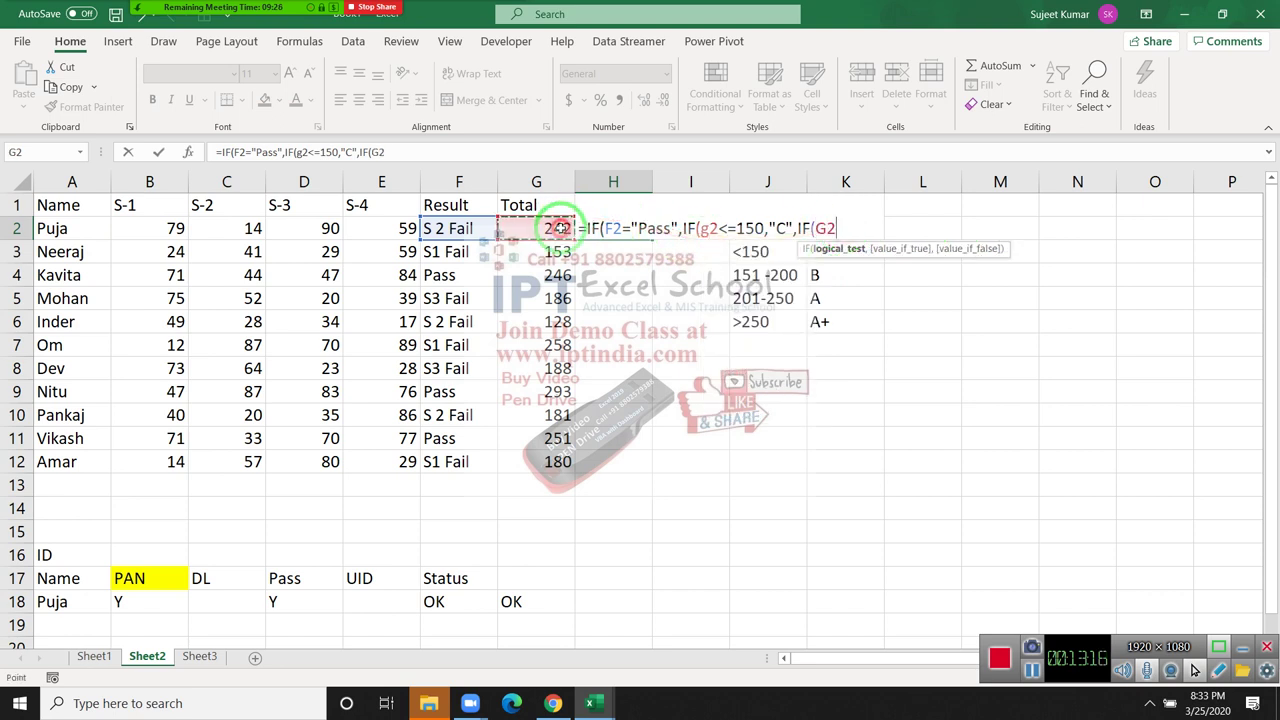
{"action": "type", "text": "<="}
{"action": "type", "text": "200"}
{"action": "type", "text": ","}
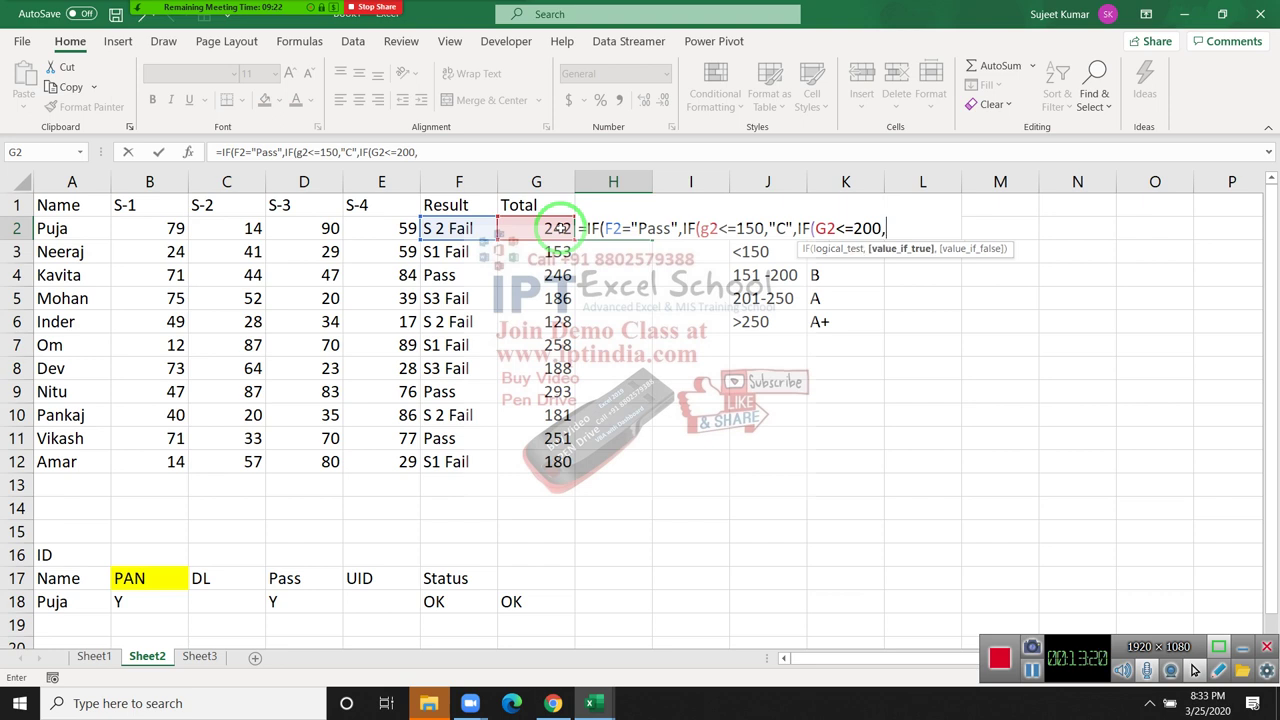
{"action": "type", "text": "\""}
{"action": "type", "text": "BV"}
{"action": "type", "text": ",IF("}
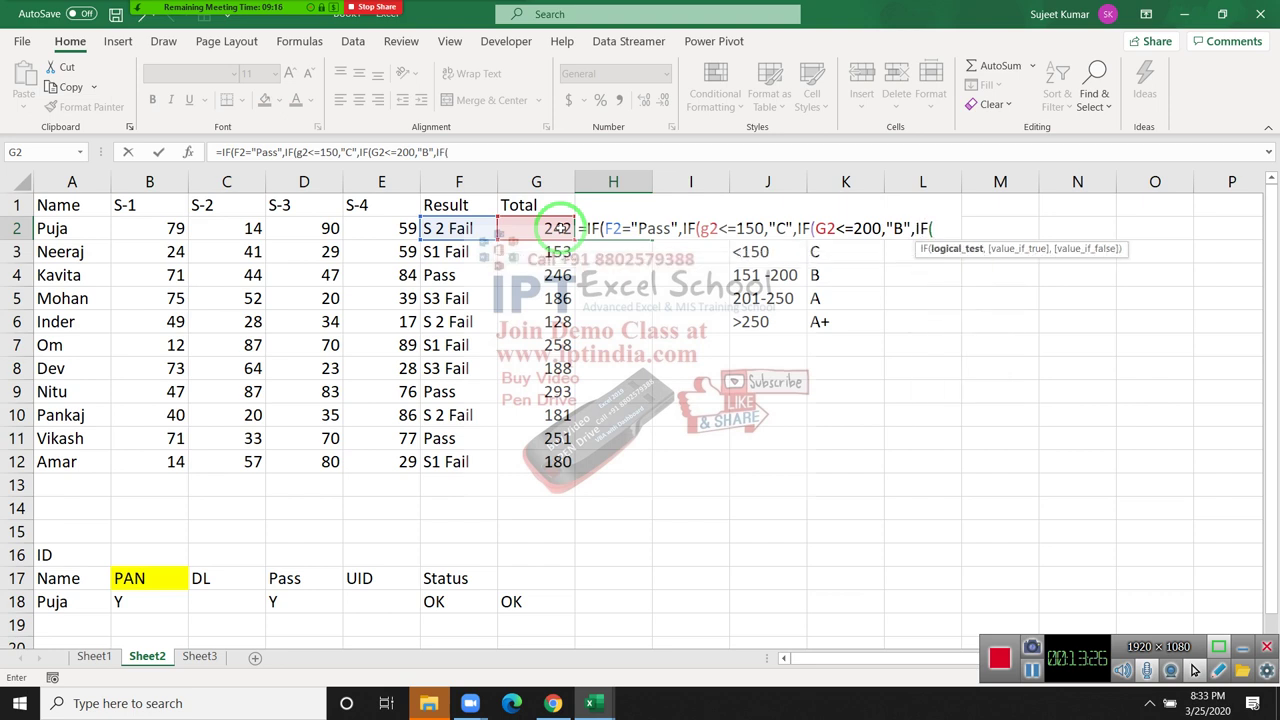
{"action": "type", "text": "G2"}
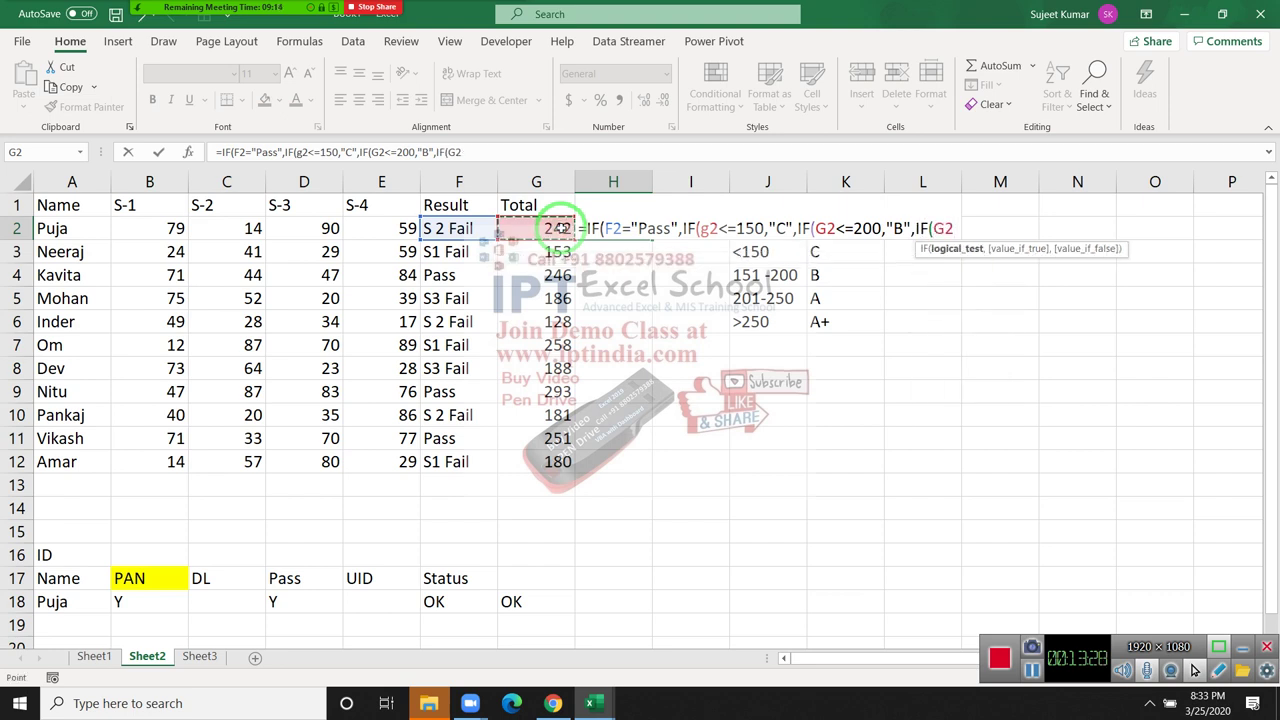
{"action": "type", "text": "<=25"}
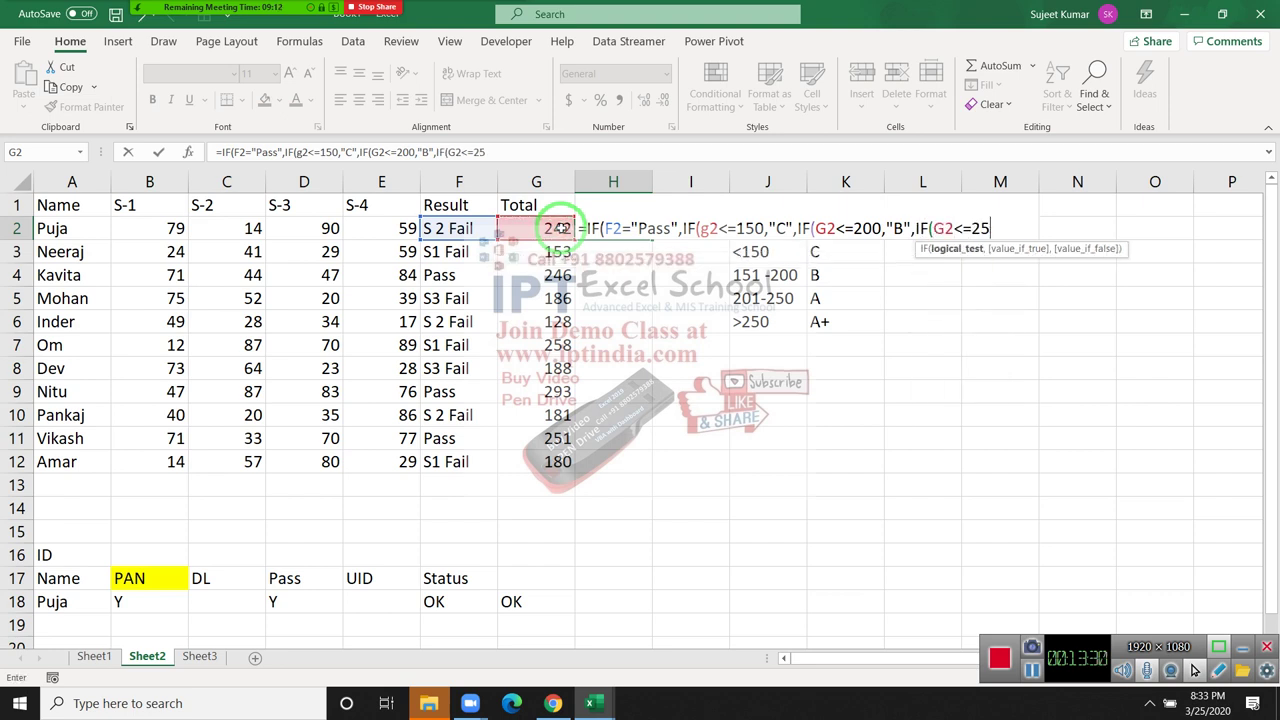
{"action": "type", "text": "0,\""}
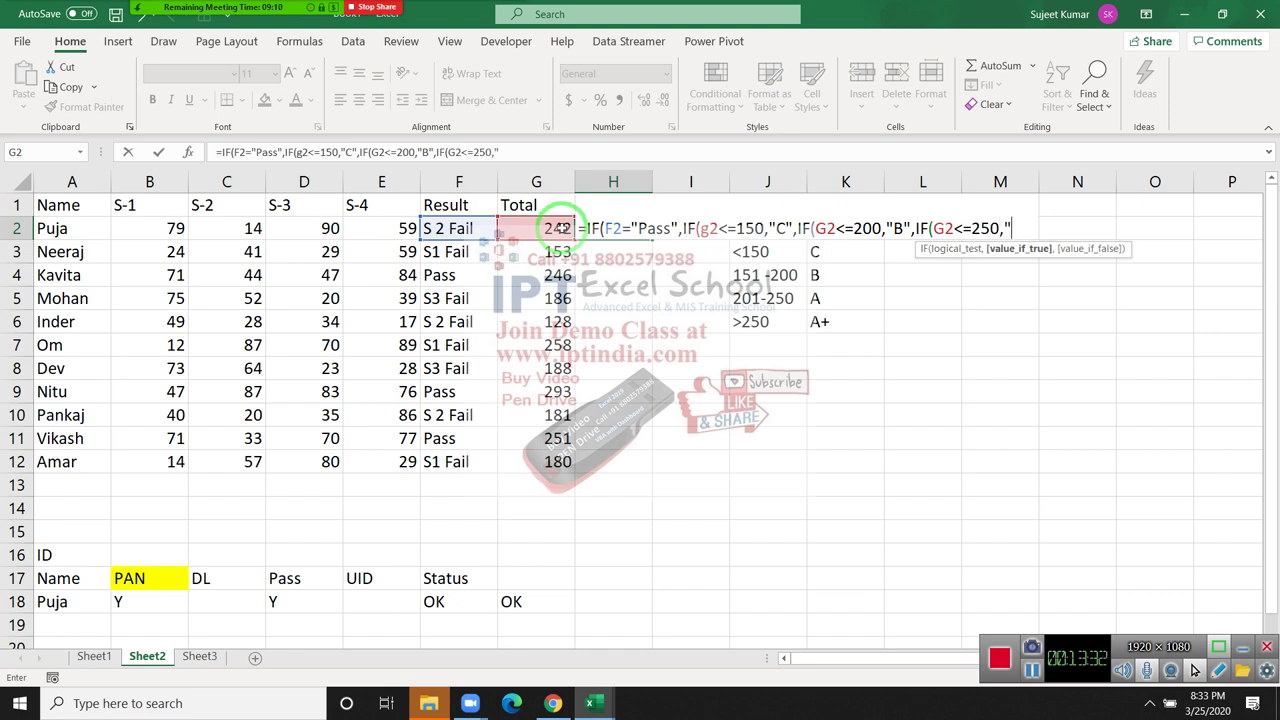
{"action": "type", "text": "A"}
{"action": "type", "text": ",I"}
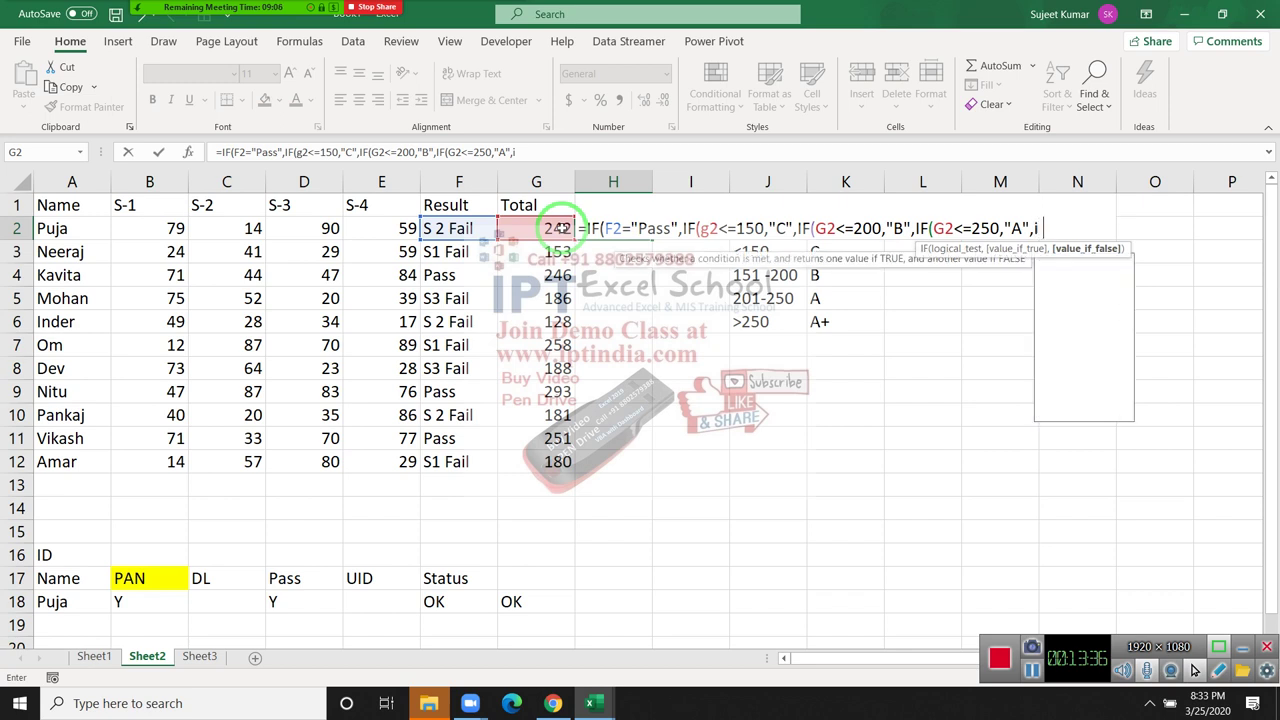
{"action": "type", "text": "F(G2"}
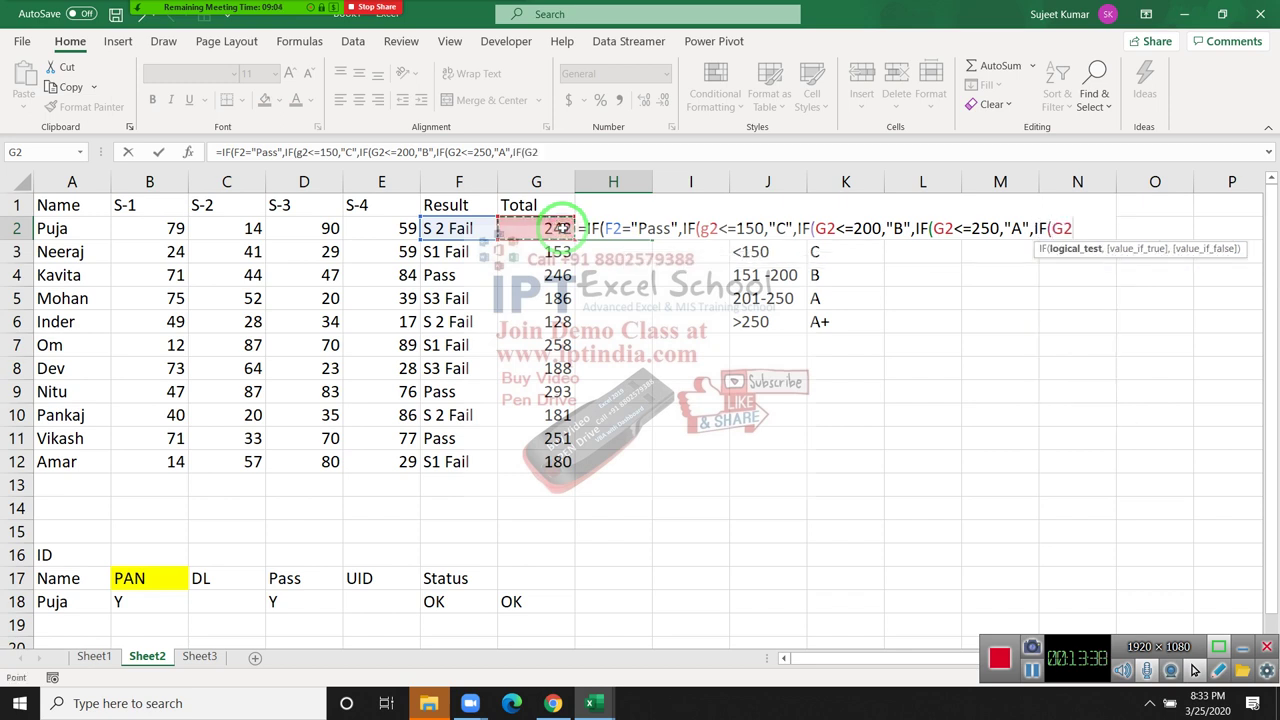
{"action": "type", "text": ">2"}
{"action": "type", "text": "5"}
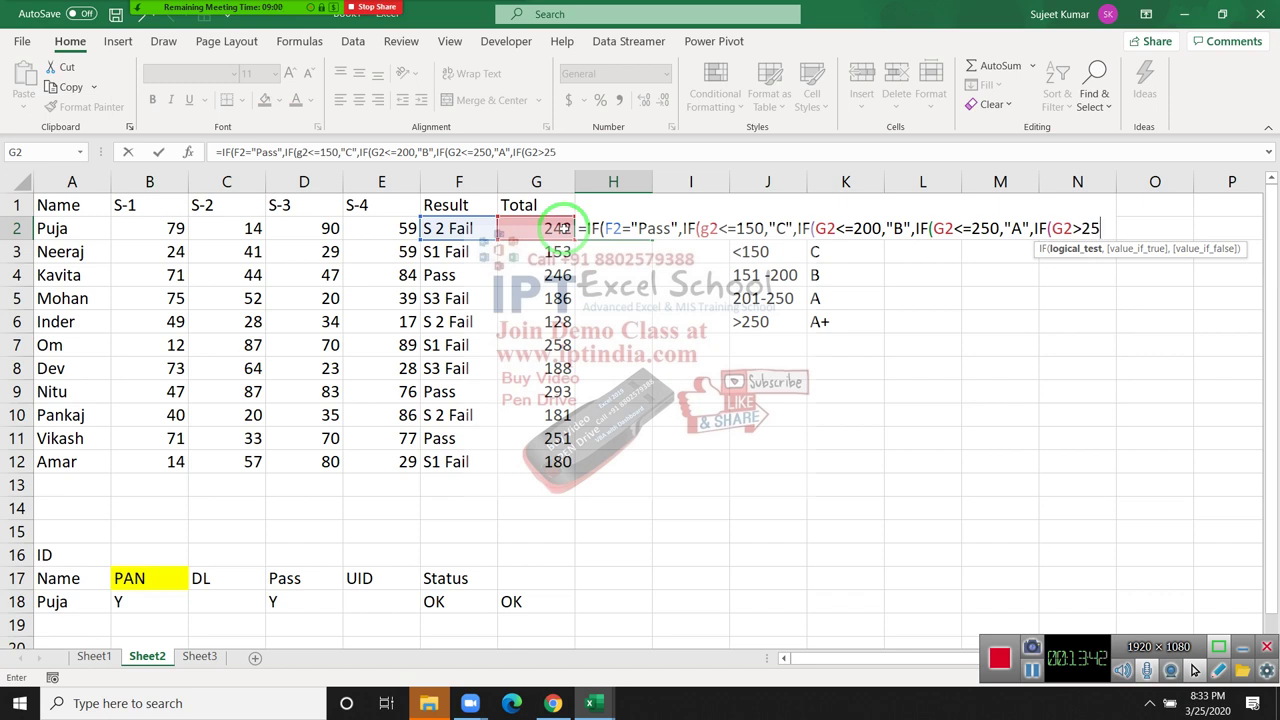
{"action": "type", "text": "0,\""}
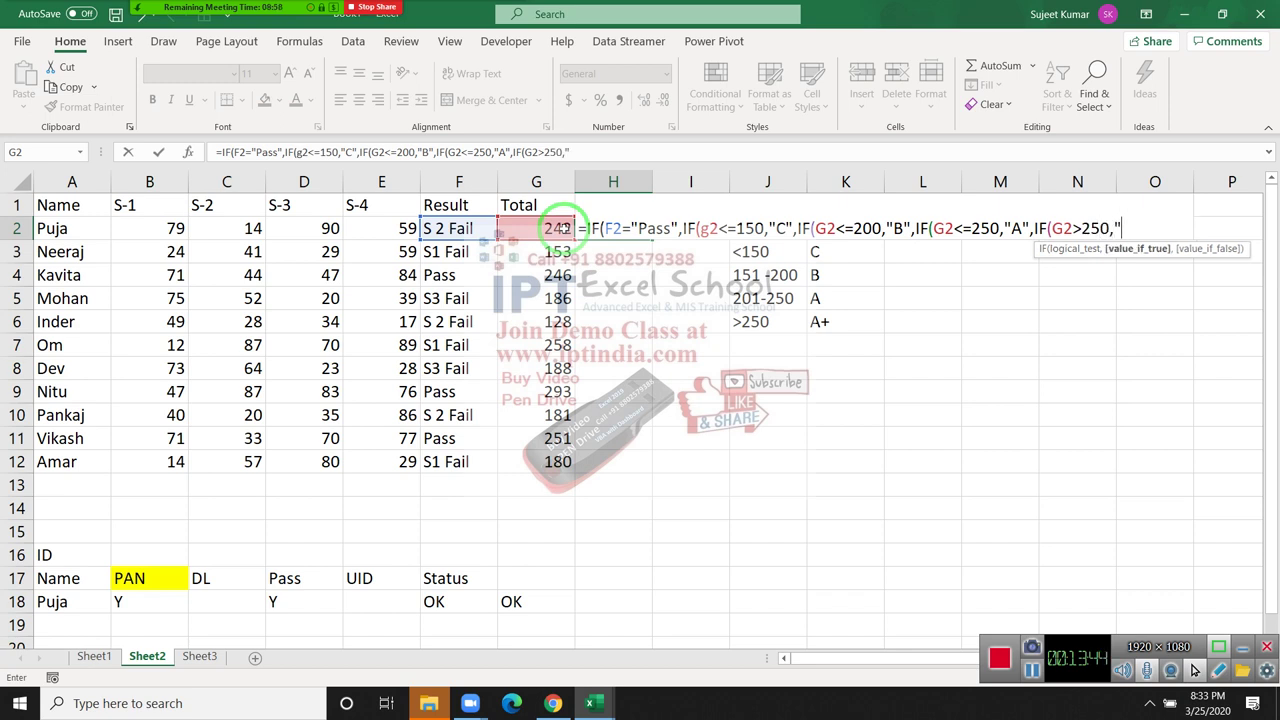
{"action": "type", "text": "A+"}
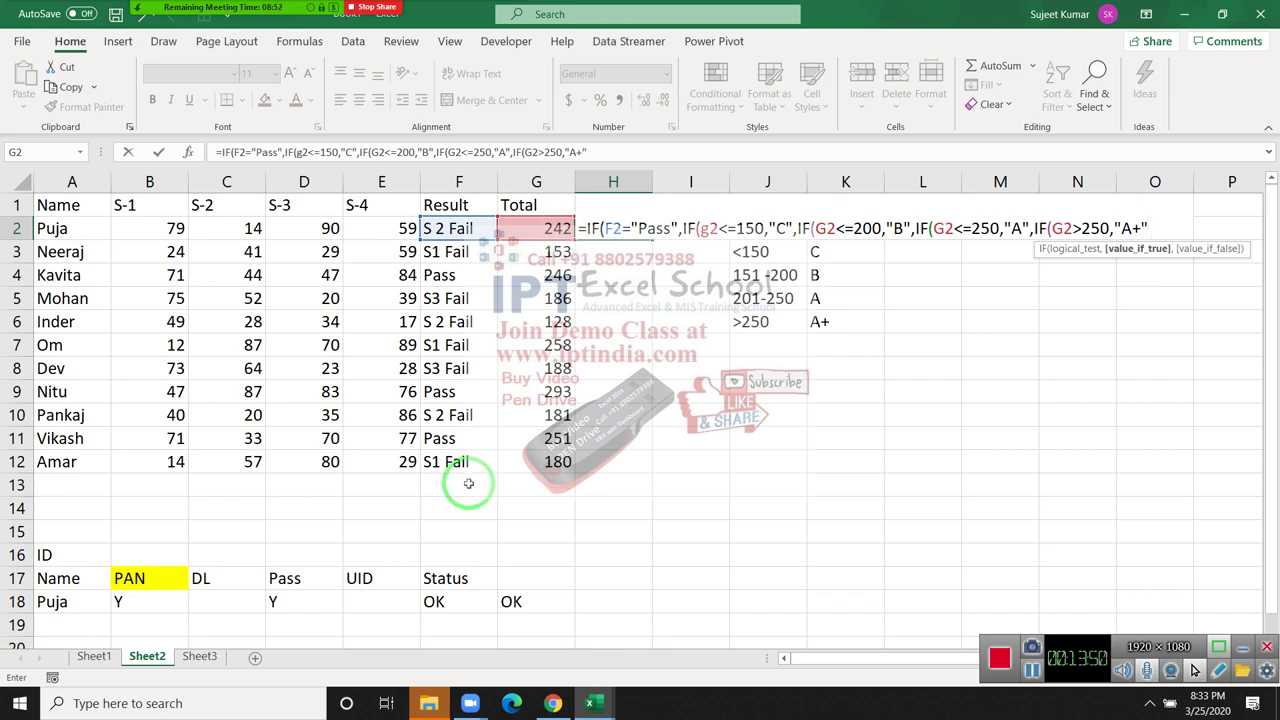
{"action": "type", "text": ",\"?"}
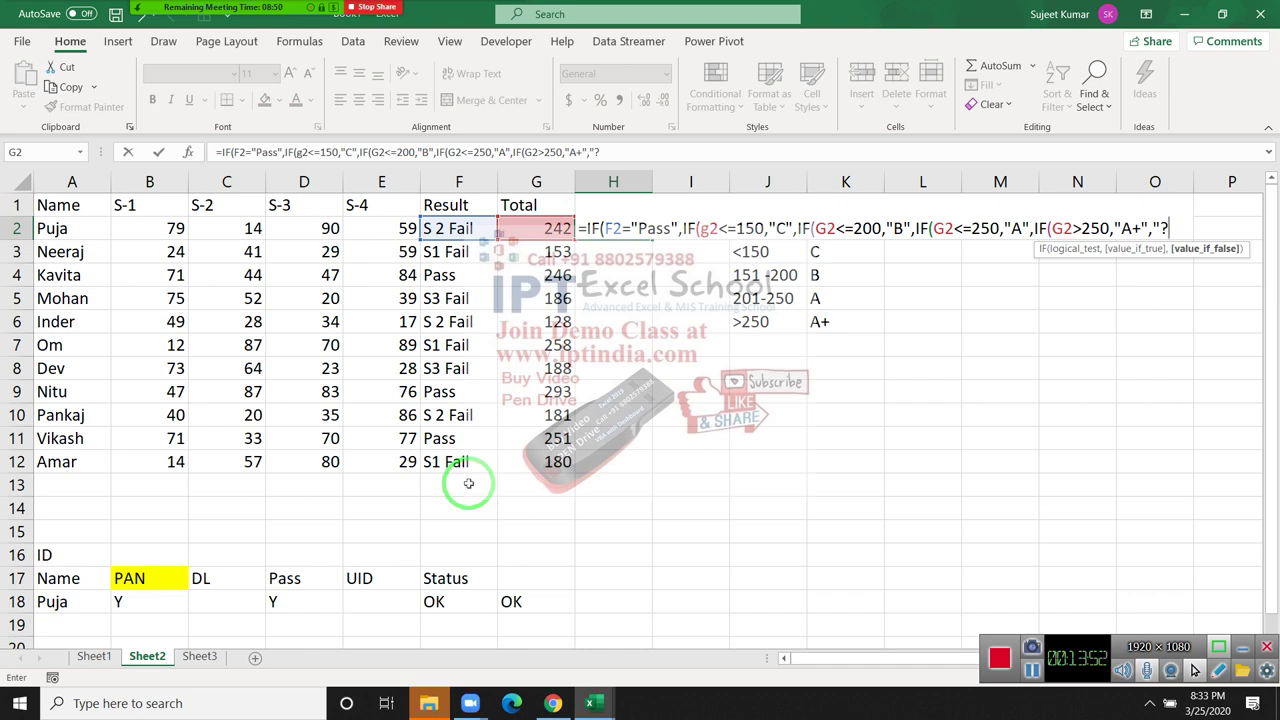
{"action": "key", "text": "BackSpace"}
{"action": "type", "text": "Fail"}
{"action": "type", "text": "\""}
{"action": "type", "text": ")"}
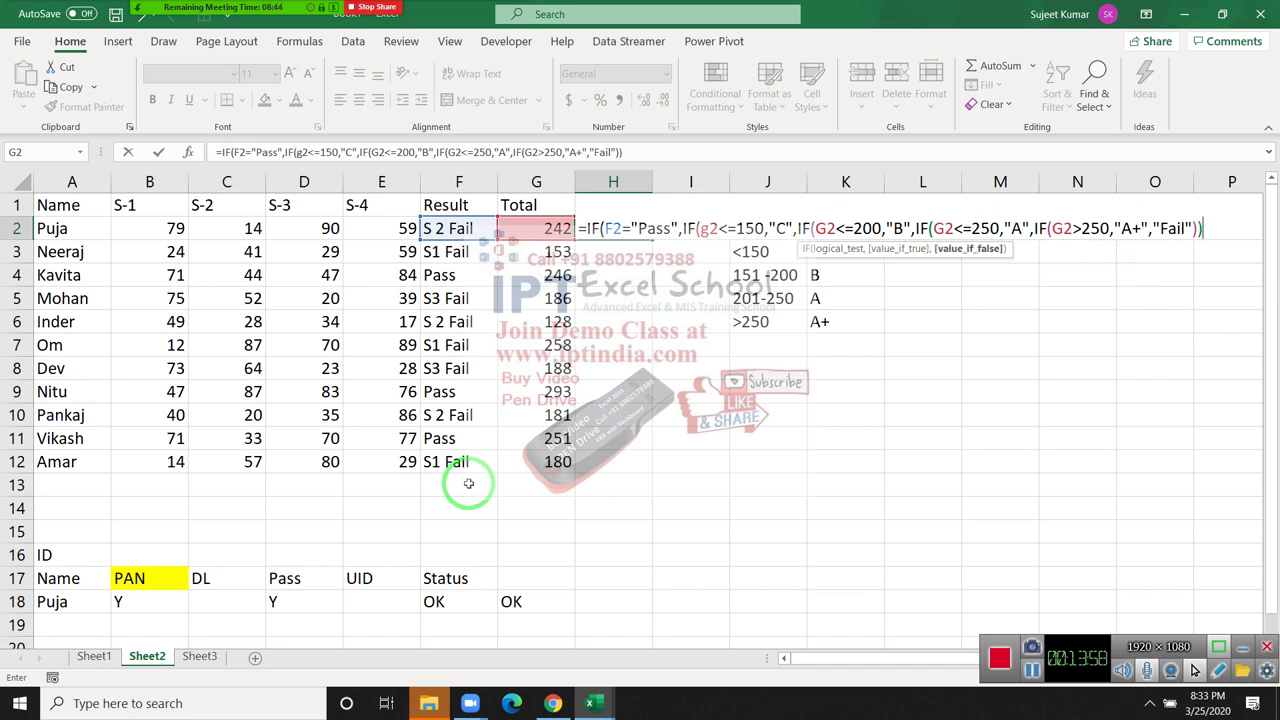
{"action": "type", "text": ")))"}
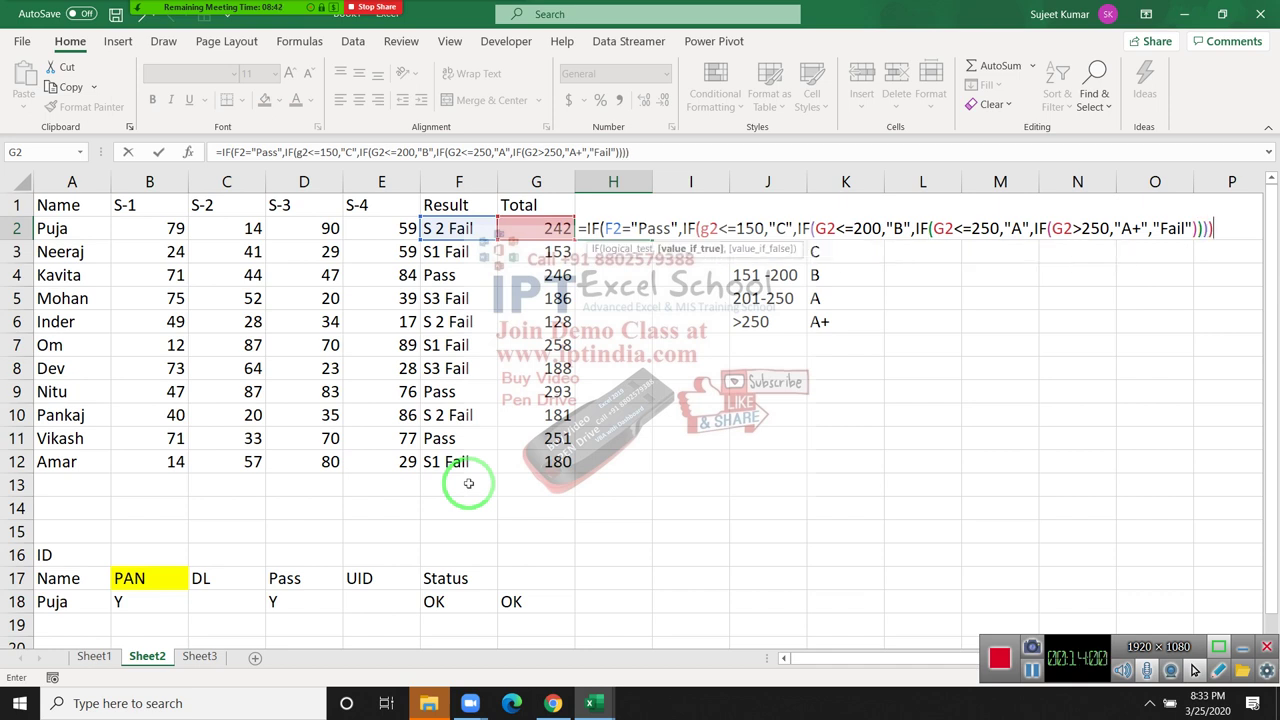
{"action": "type", "text": ","}
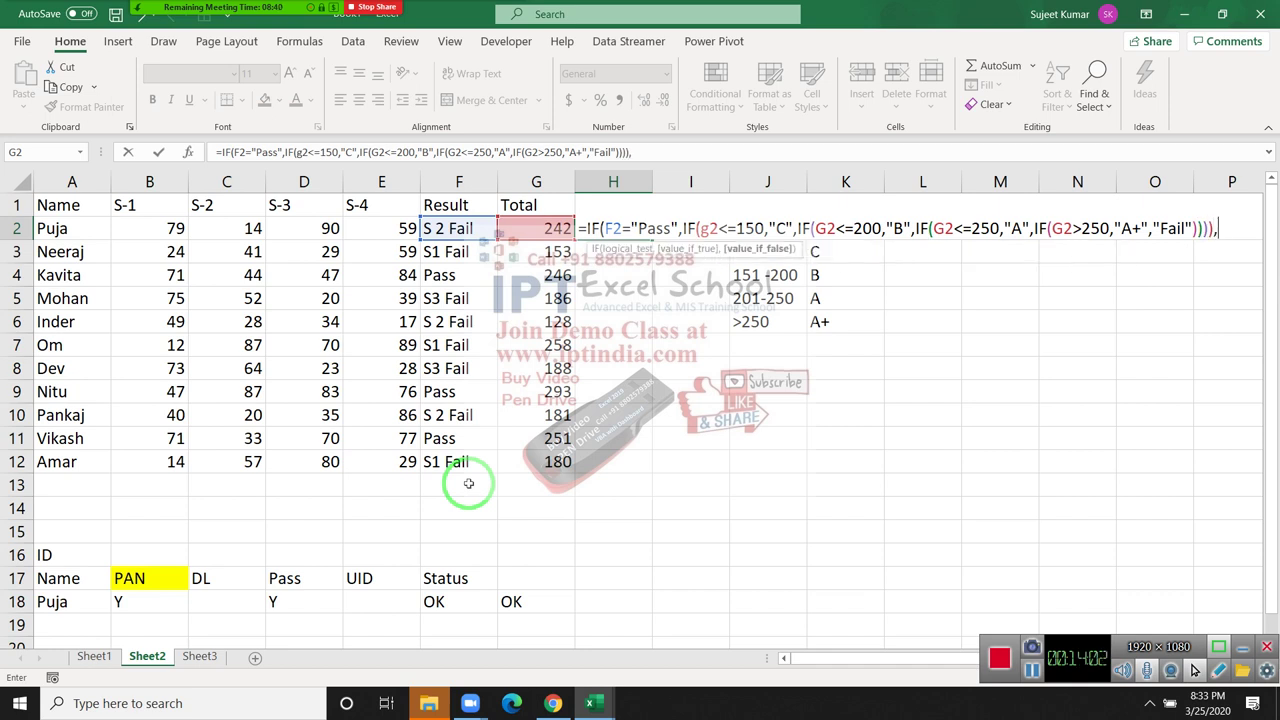
{"action": "type", "text": "\"Fail\""}
{"action": "type", "text": ")"}
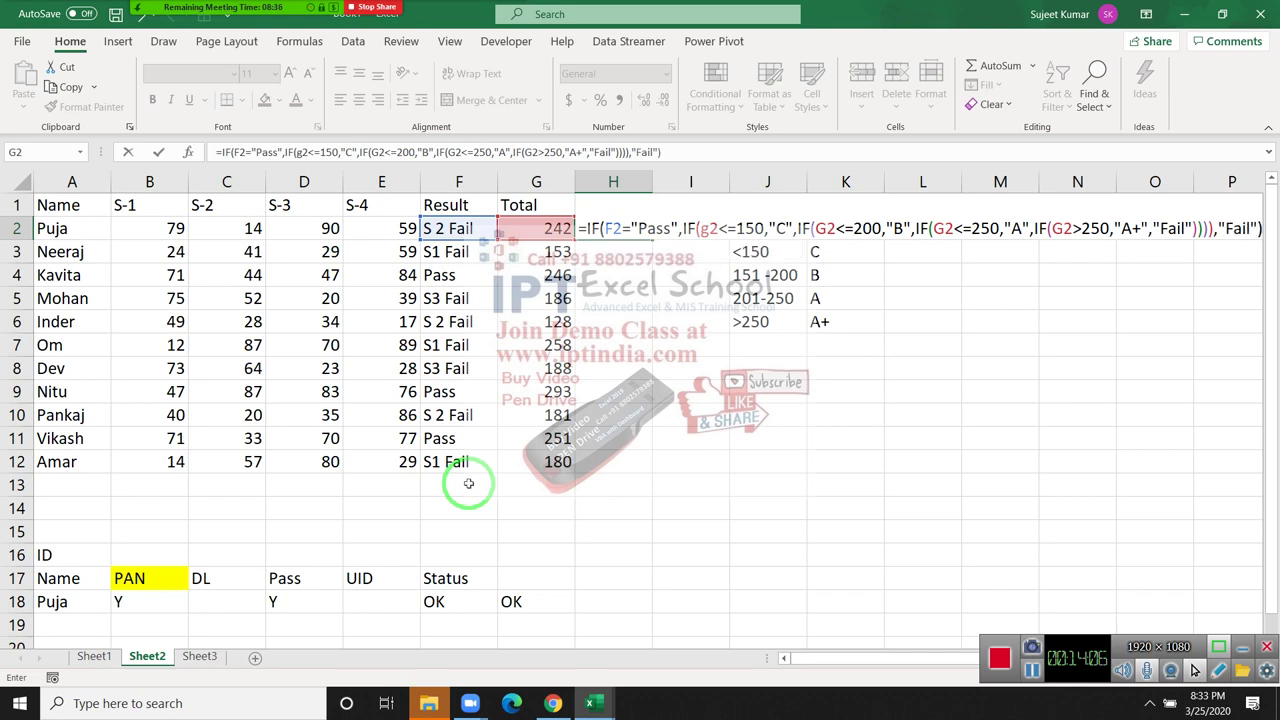
{"action": "key", "text": "Return"}
- Fill the H2 grade formula down to H12 and spot-check H4, H11 and H2
{"action": "key", "text": "Up"}
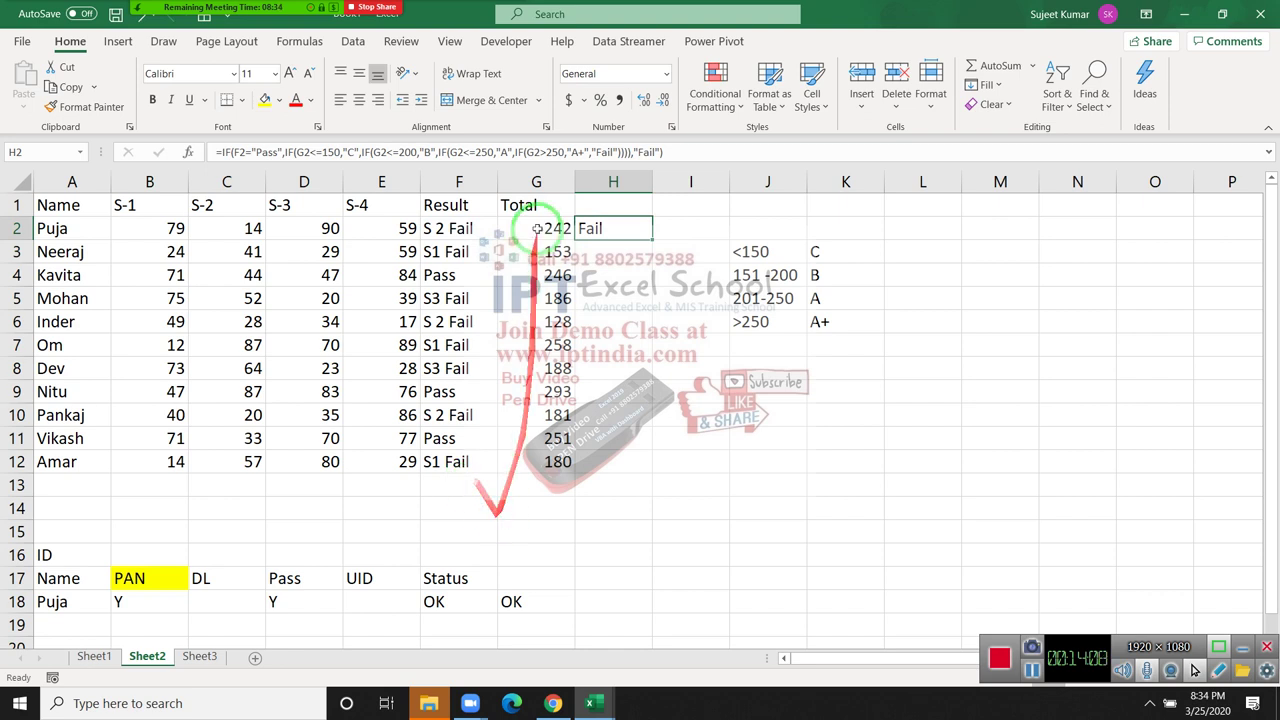
{"action": "double_click", "coordinate": [650, 240]}
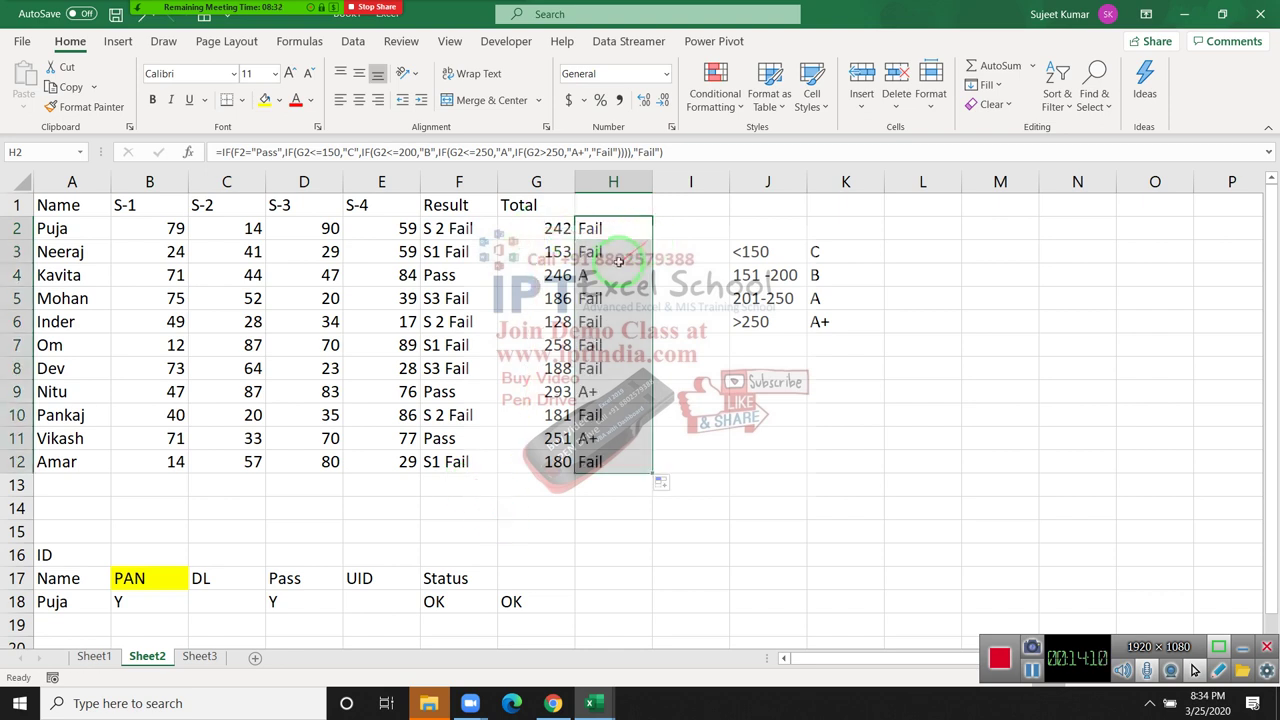
{"action": "double_click", "coordinate": [603, 277]}
{"action": "key", "text": "Escape"}
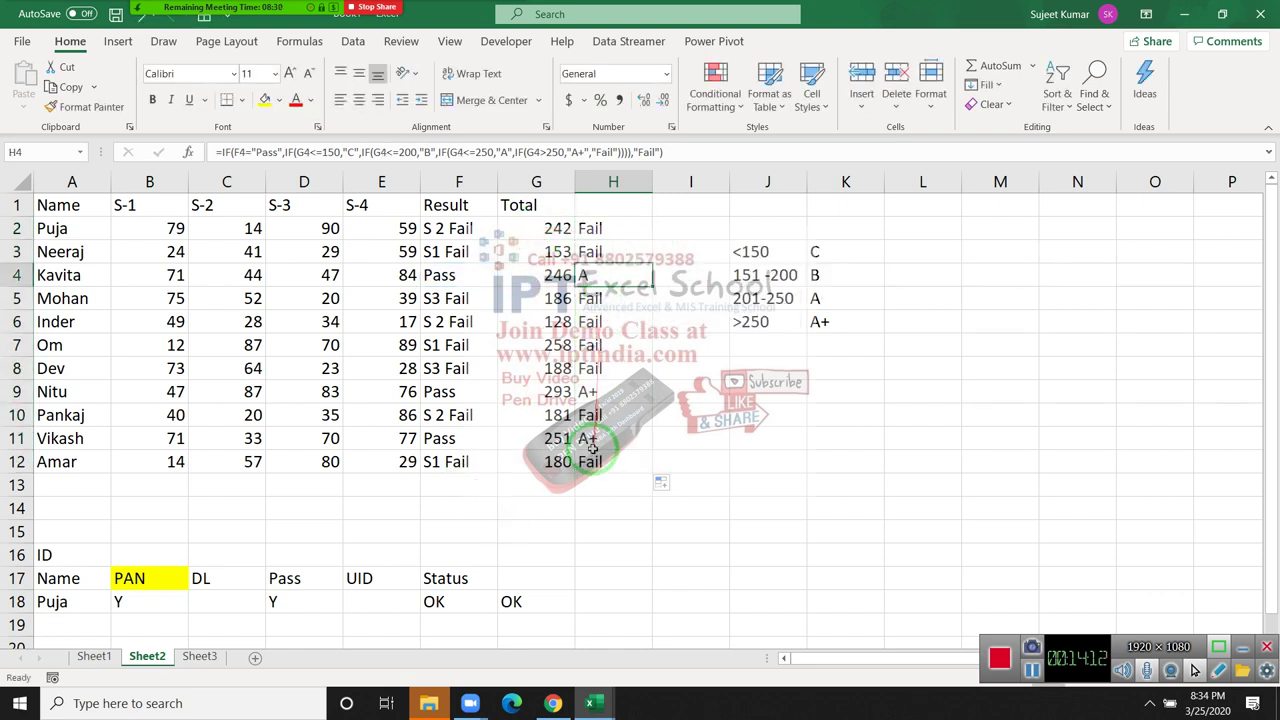
{"action": "left_click", "coordinate": [600, 440]}
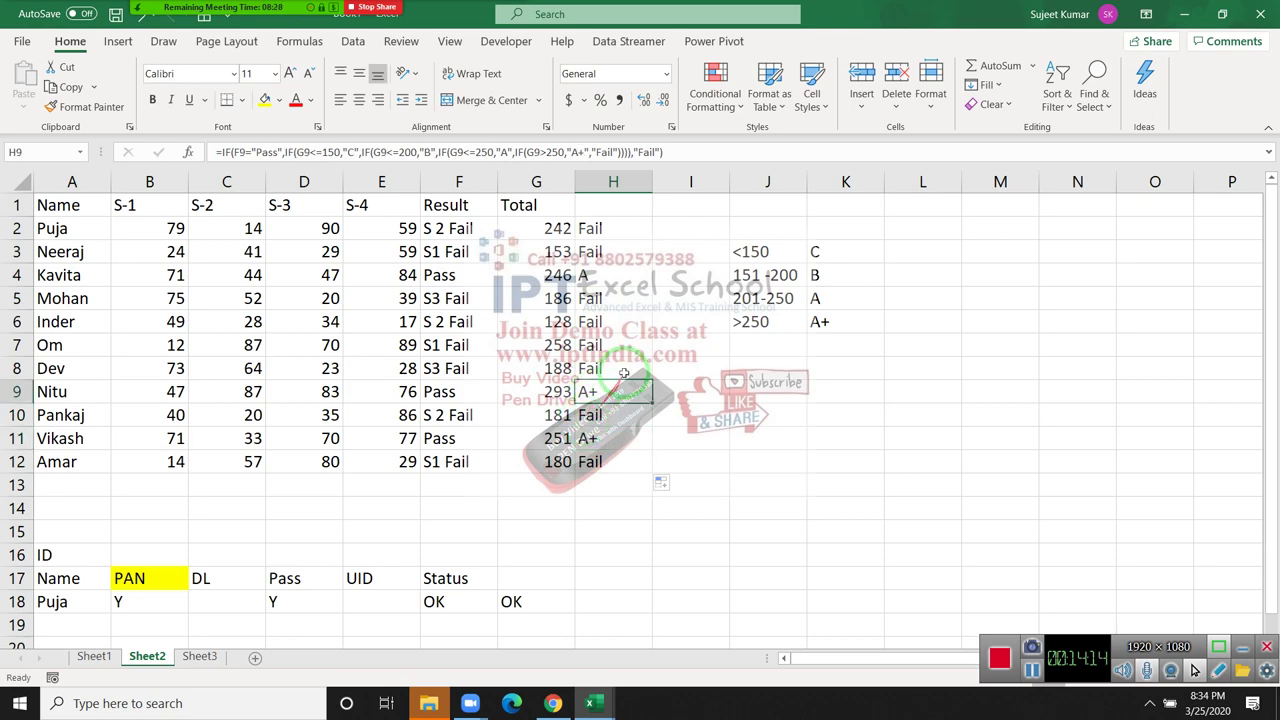
{"action": "double_click", "coordinate": [600, 228]}
{"action": "key", "text": "Escape"}
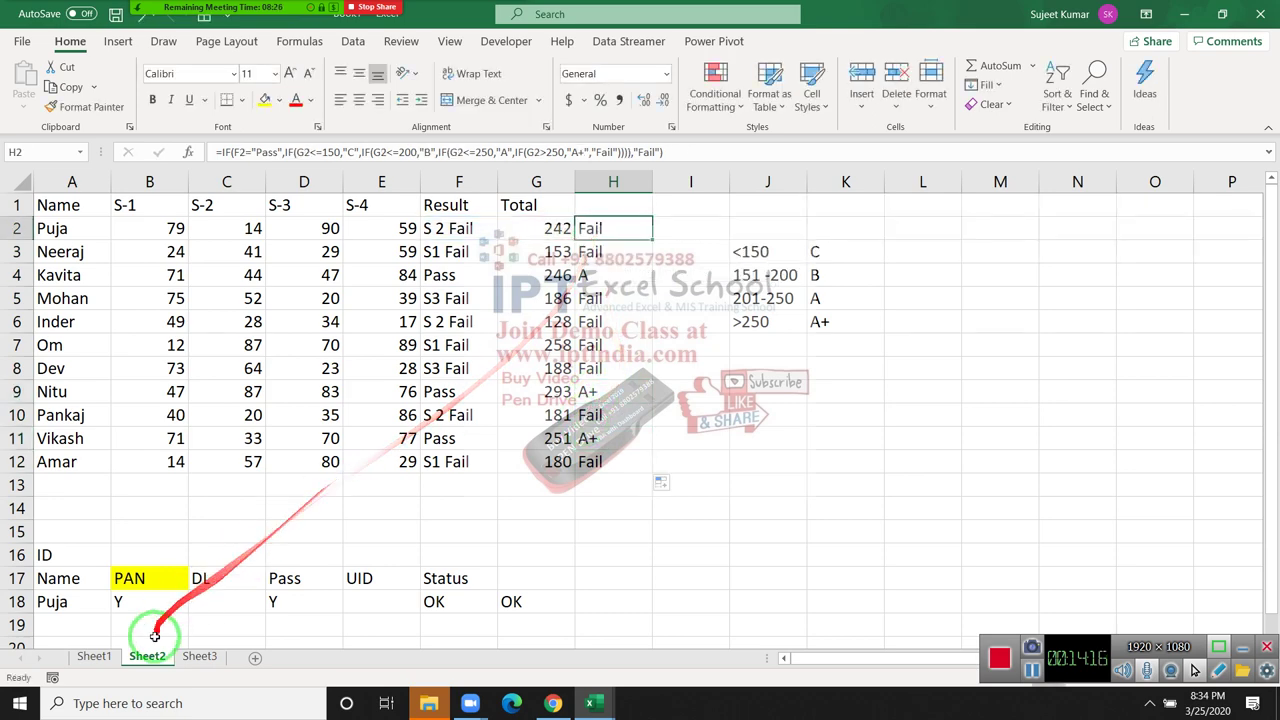
- On Sheet3, enter Sales in A1 with 85, 36, 52, 45, 78, 96, 32, 120 below
{"action": "left_click", "coordinate": [187, 656]}
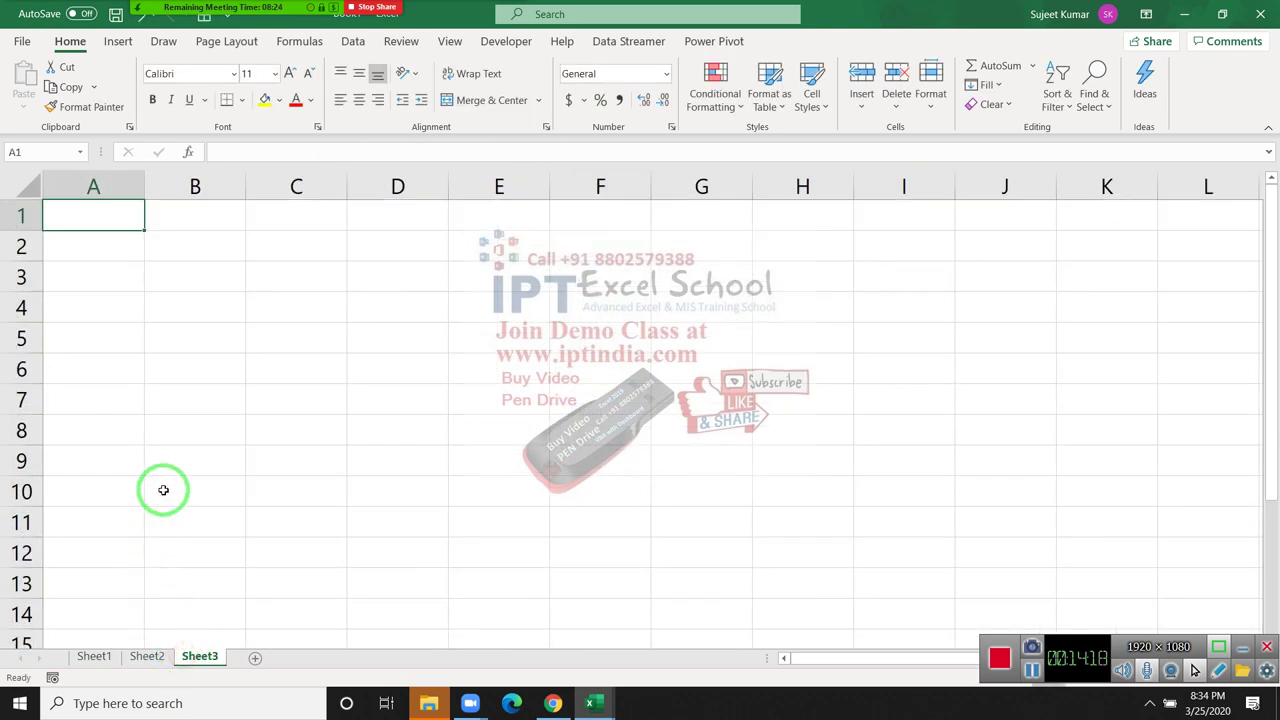
{"action": "type", "text": "Sales"}
{"action": "key", "text": "Return"}
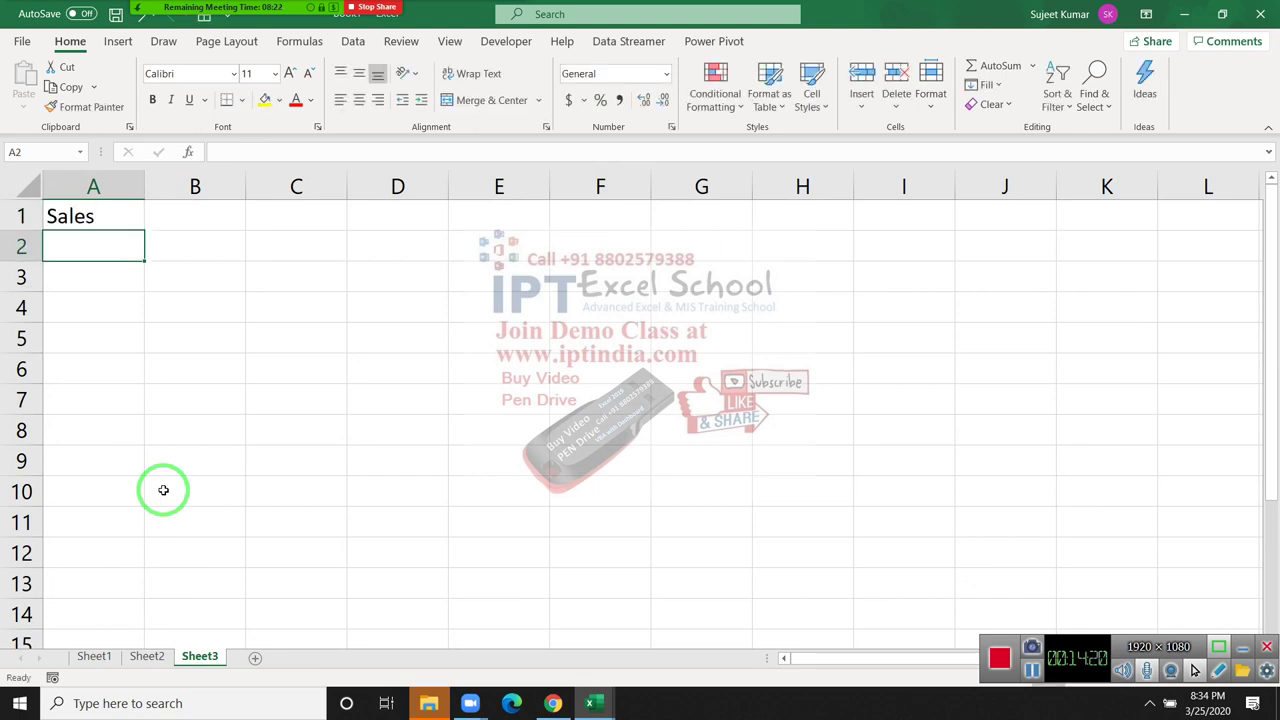
{"action": "type", "text": "85 36 "}
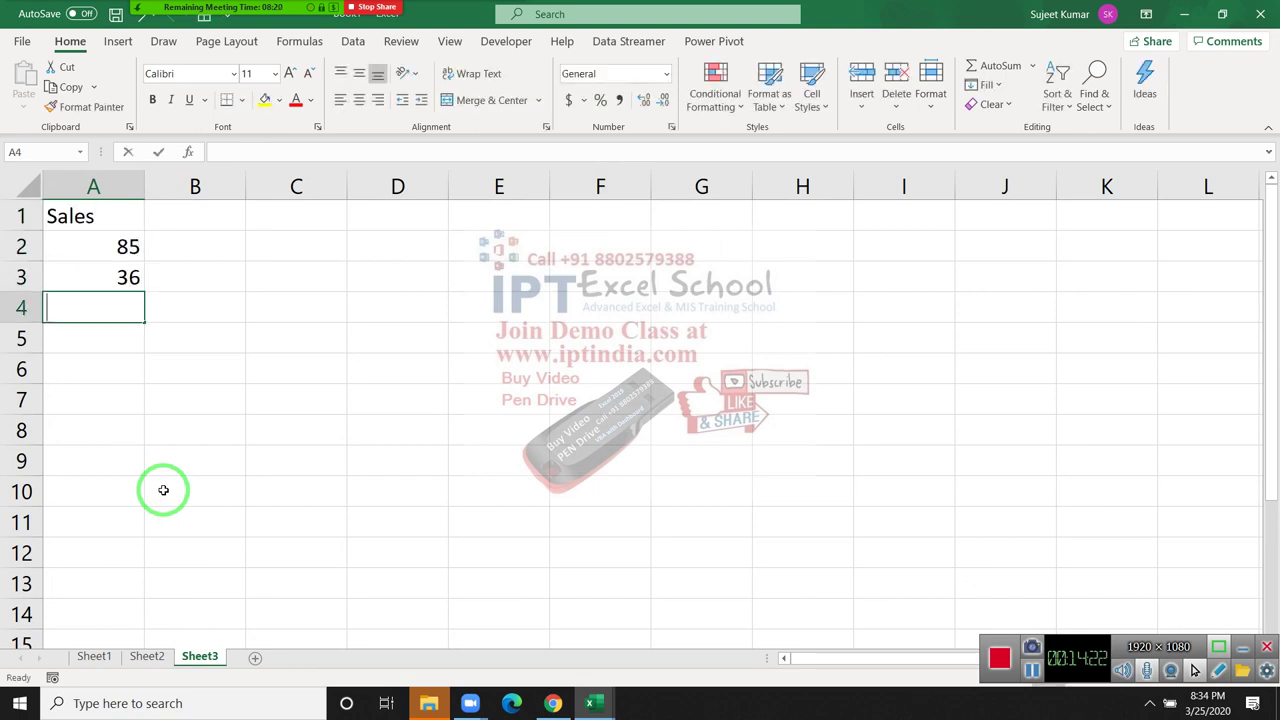
{"action": "type", "text": "52 45 78 9"}
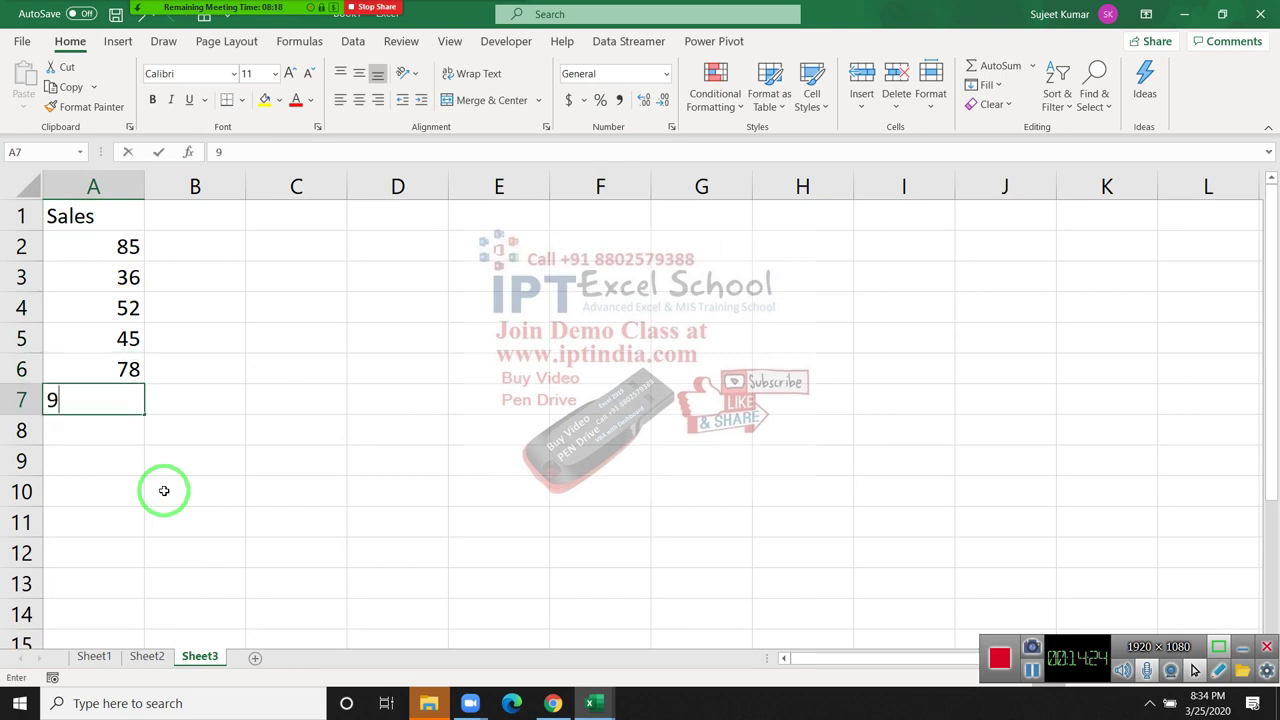
{"action": "type", "text": "6 32 120"}
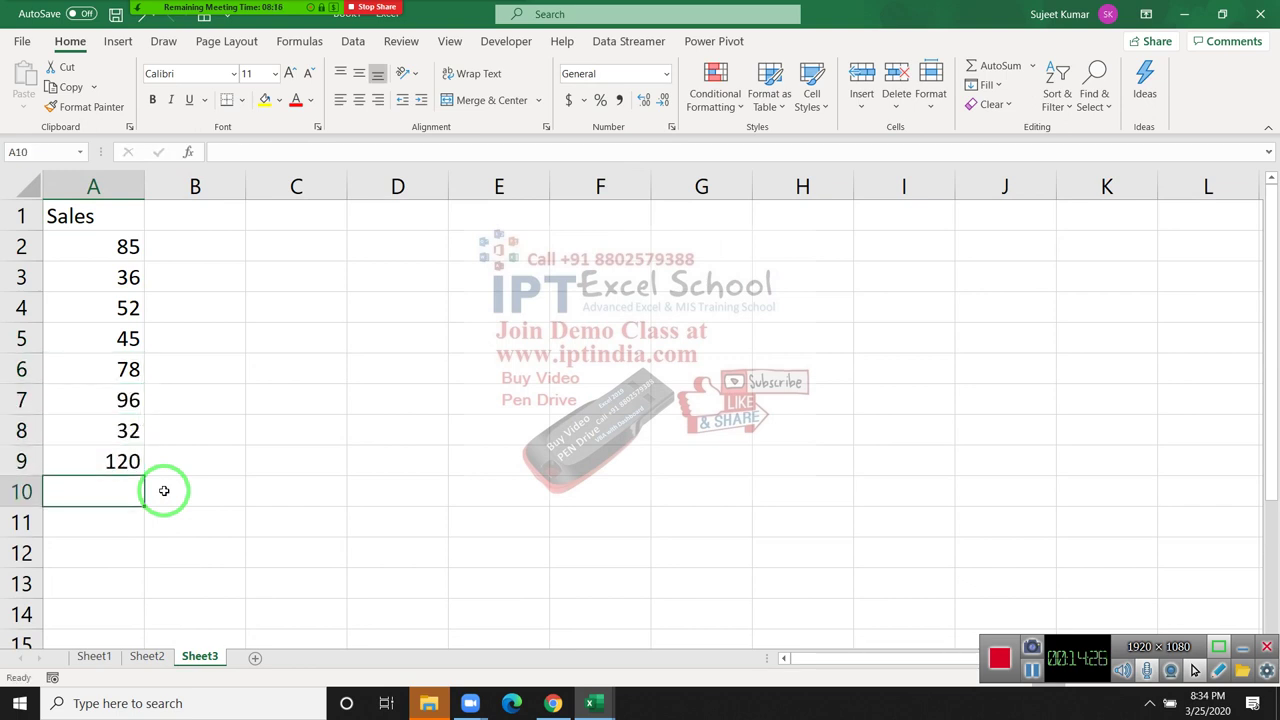
{"action": "key", "text": "ctrl+Home"}
{"action": "key", "text": "Right"}
{"action": "key", "text": "Right"}
{"action": "key", "text": "Down"}
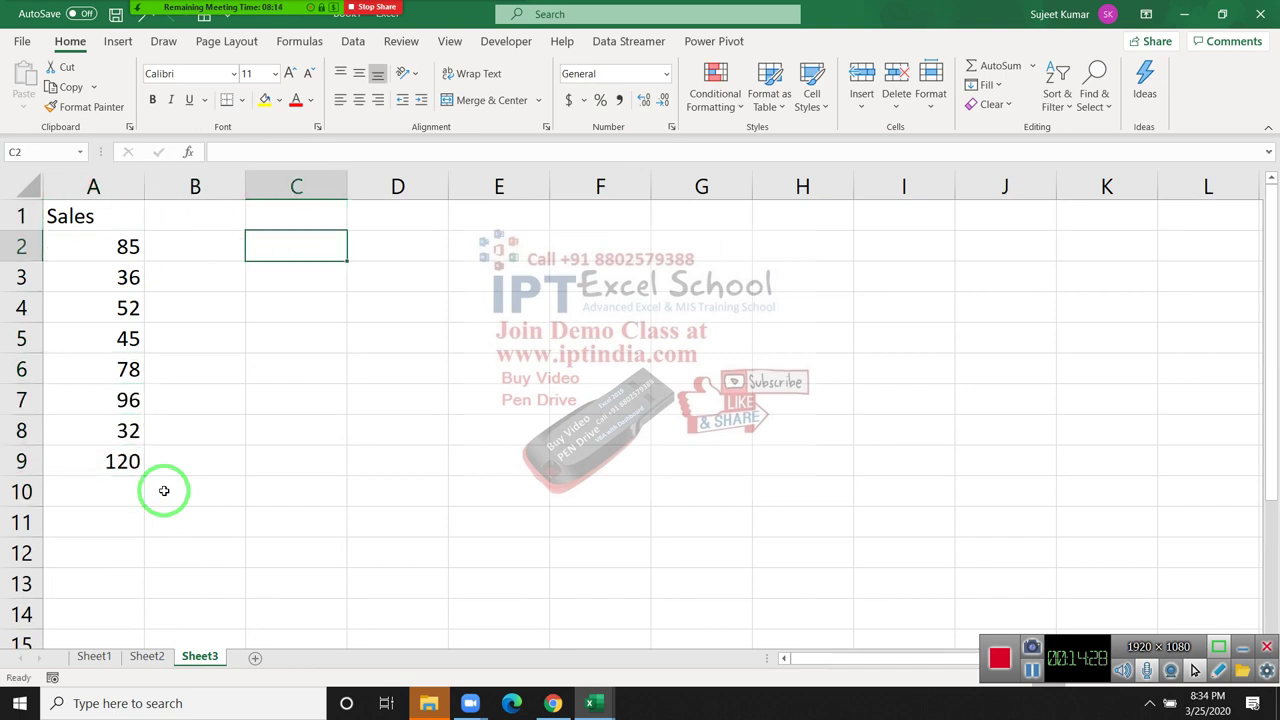
- Enter the incentive slabs 0-40 paying 500 and 41-60 paying 1000 in C2:D3
{"action": "type", "text": "<"}
{"action": "key", "text": "Escape"}
{"action": "type", "text": "0-40"}
{"action": "key", "text": "Right"}
{"action": "type", "text": "5"}
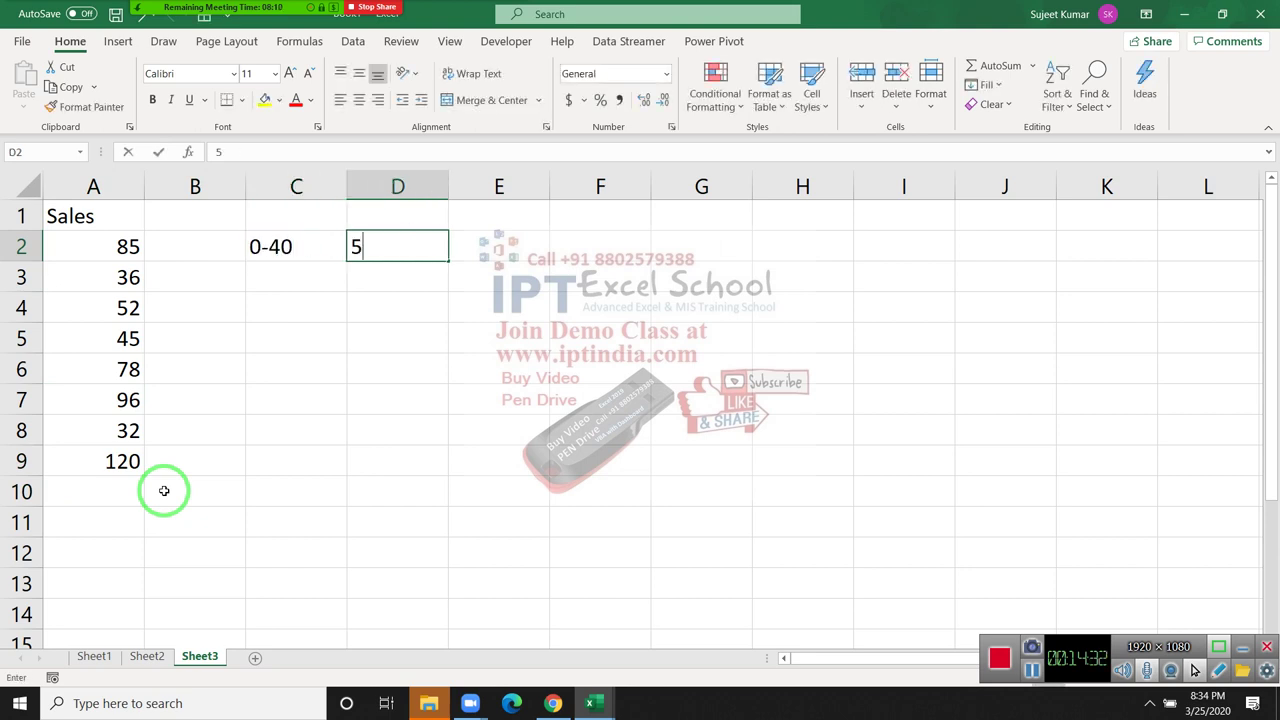
{"action": "type", "text": "00"}
{"action": "key", "text": "Return"}
{"action": "key", "text": "Left"}
{"action": "type", "text": "41"}
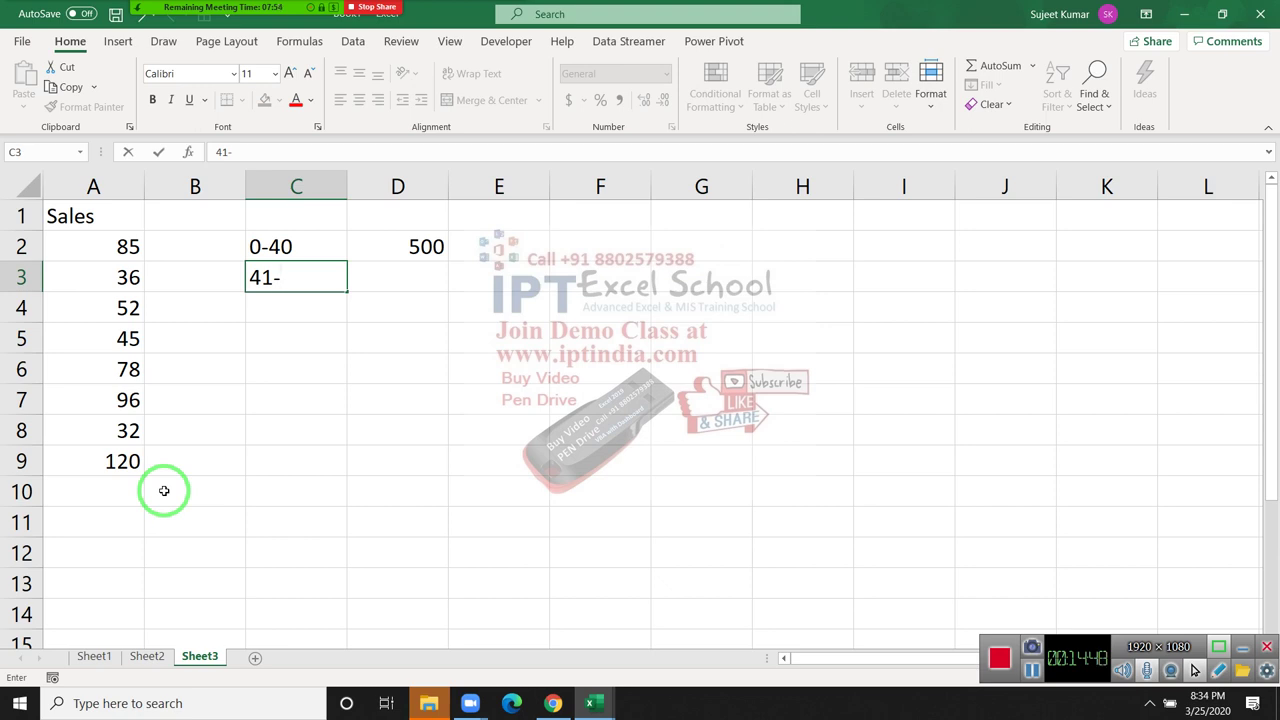
{"action": "type", "text": "6"}
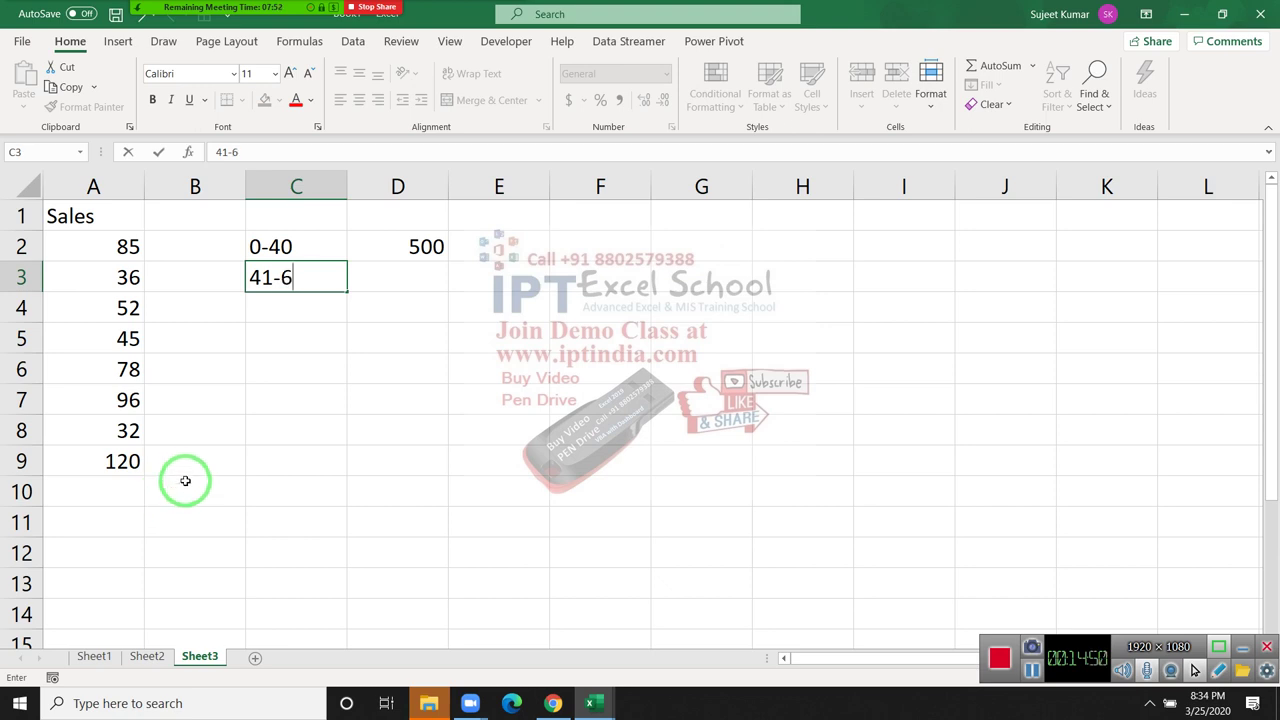
{"action": "type", "text": "0"}
{"action": "key", "text": "Tab"}
{"action": "type", "text": "1000"}
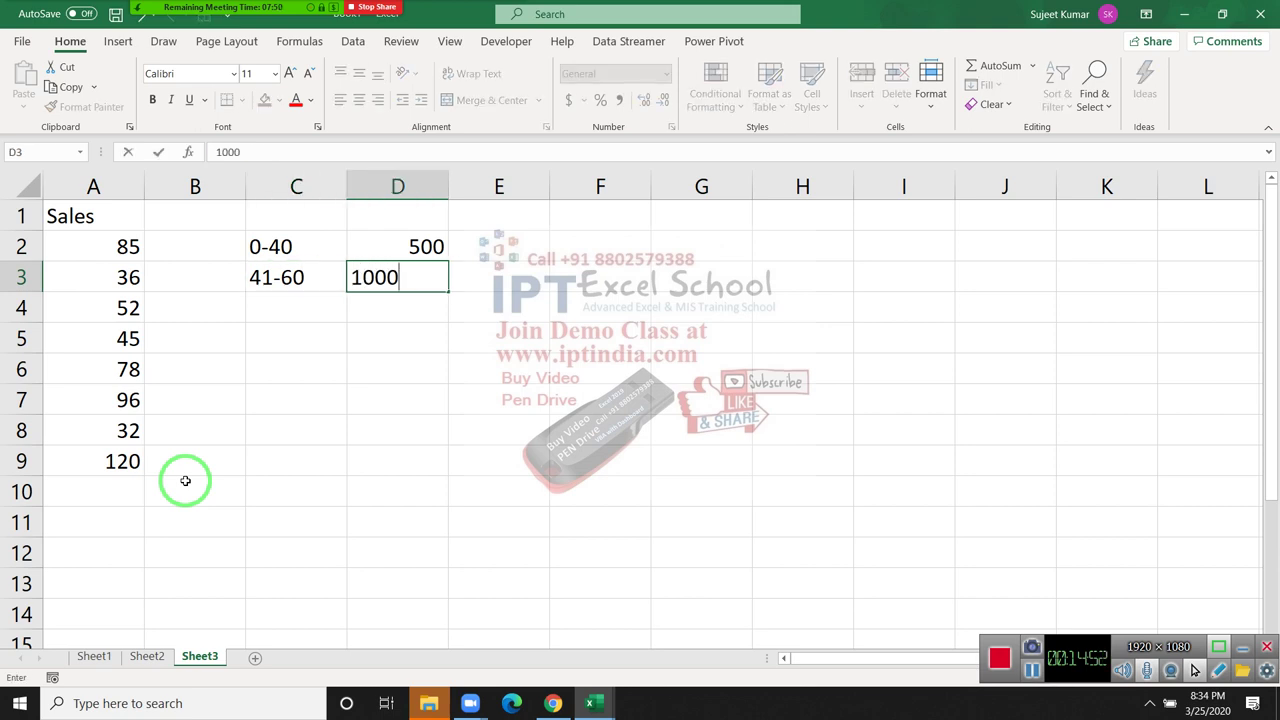
{"action": "key", "text": "Return"}
- Add the slabs 61-80 paying 1500 and 81-100 paying 2000
{"action": "type", "text": "61-"}
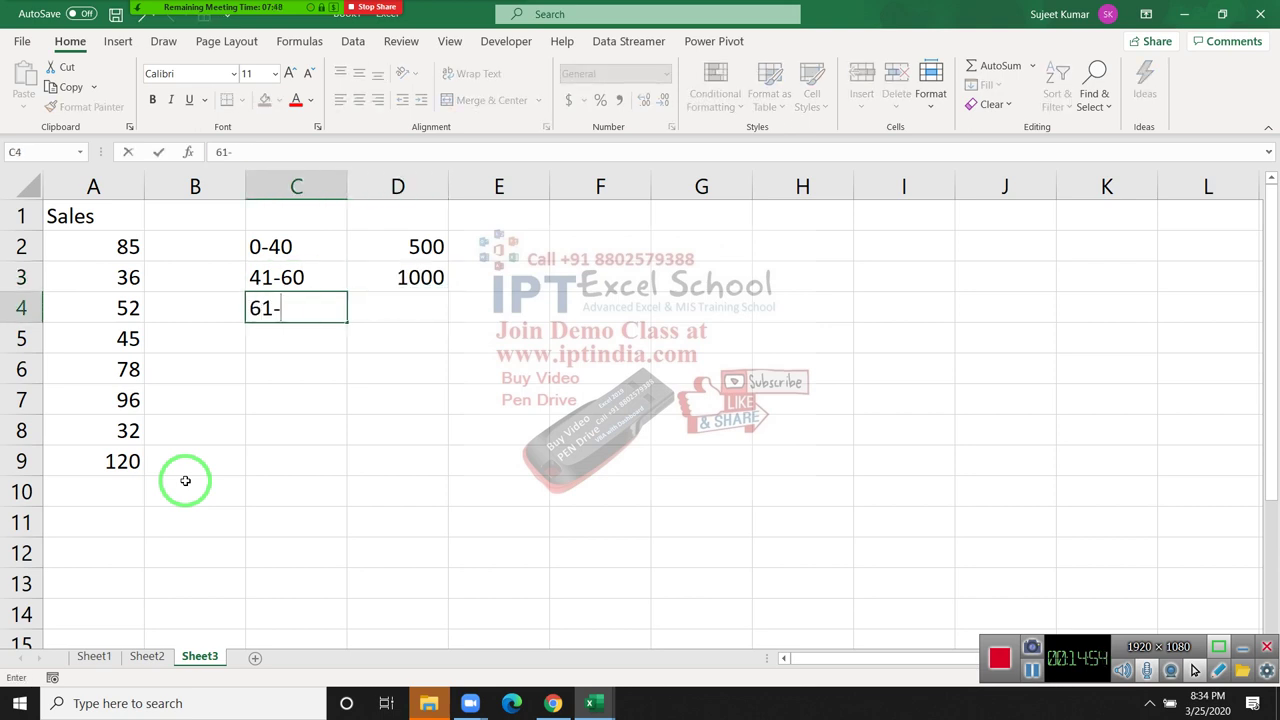
{"action": "type", "text": "80"}
{"action": "key", "text": "Tab"}
{"action": "type", "text": "1500"}
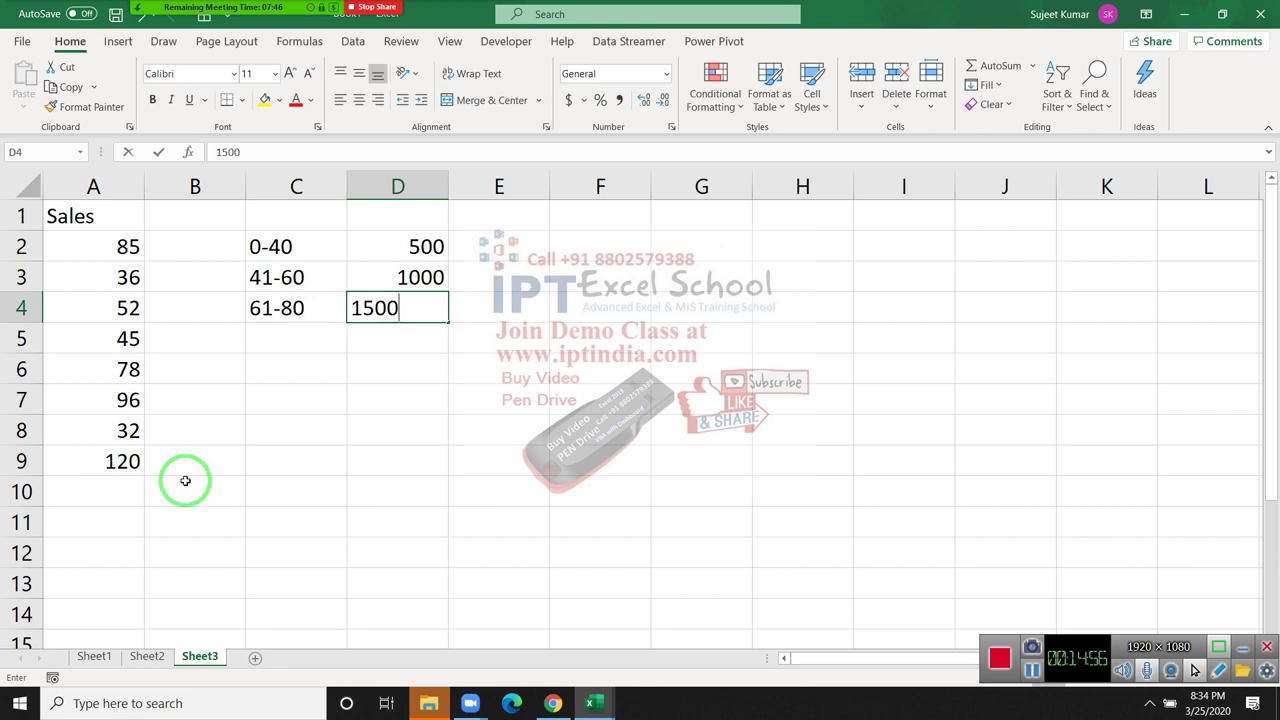
{"action": "key", "text": "Return"}
{"action": "type", "text": "81-"}
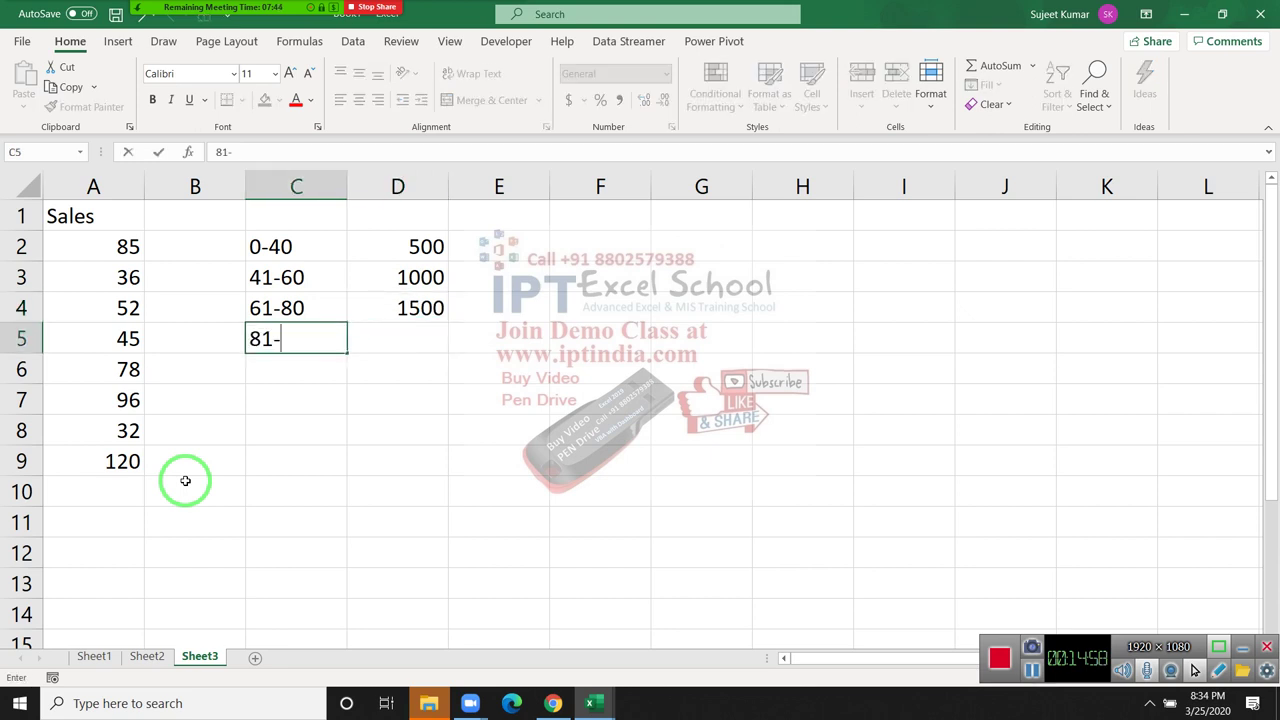
{"action": "type", "text": "100"}
{"action": "key", "text": "Tab"}
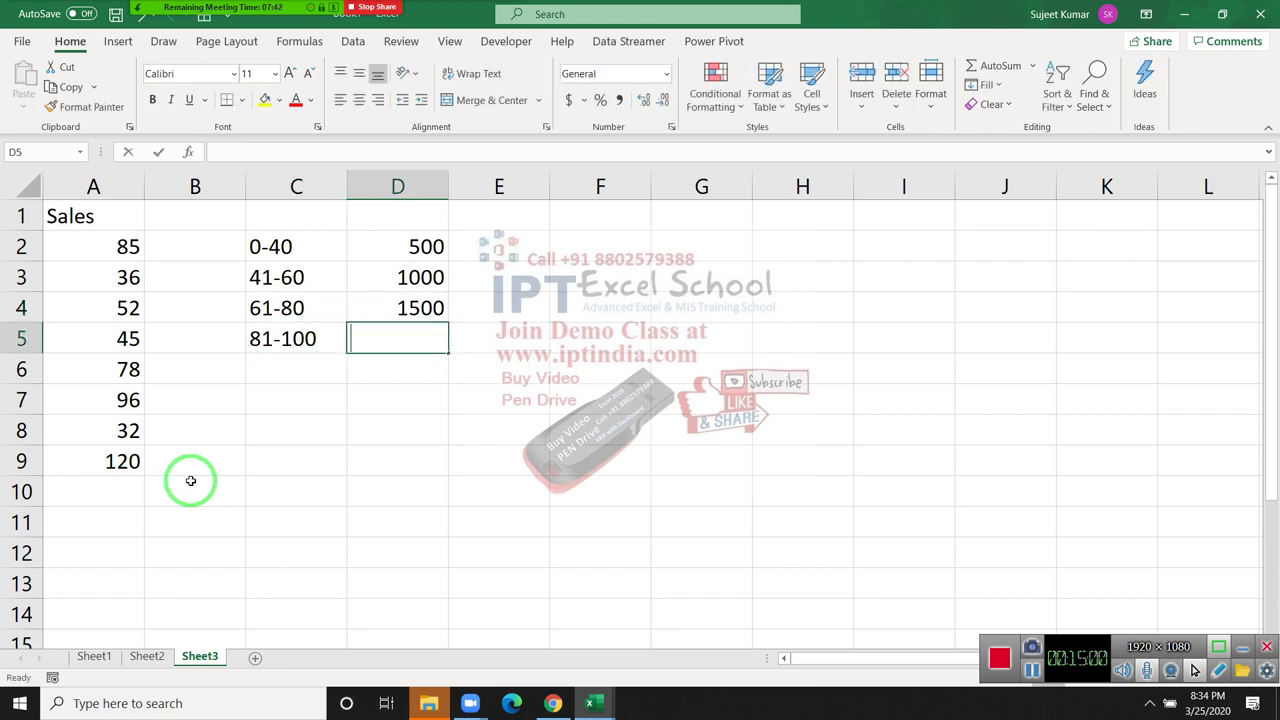
{"action": "type", "text": "2000"}
{"action": "key", "text": "Return"}
- Add the top slab >100 paying 5000, then move to B2
{"action": "key", "text": "Left"}
{"action": "type", "text": ">"}
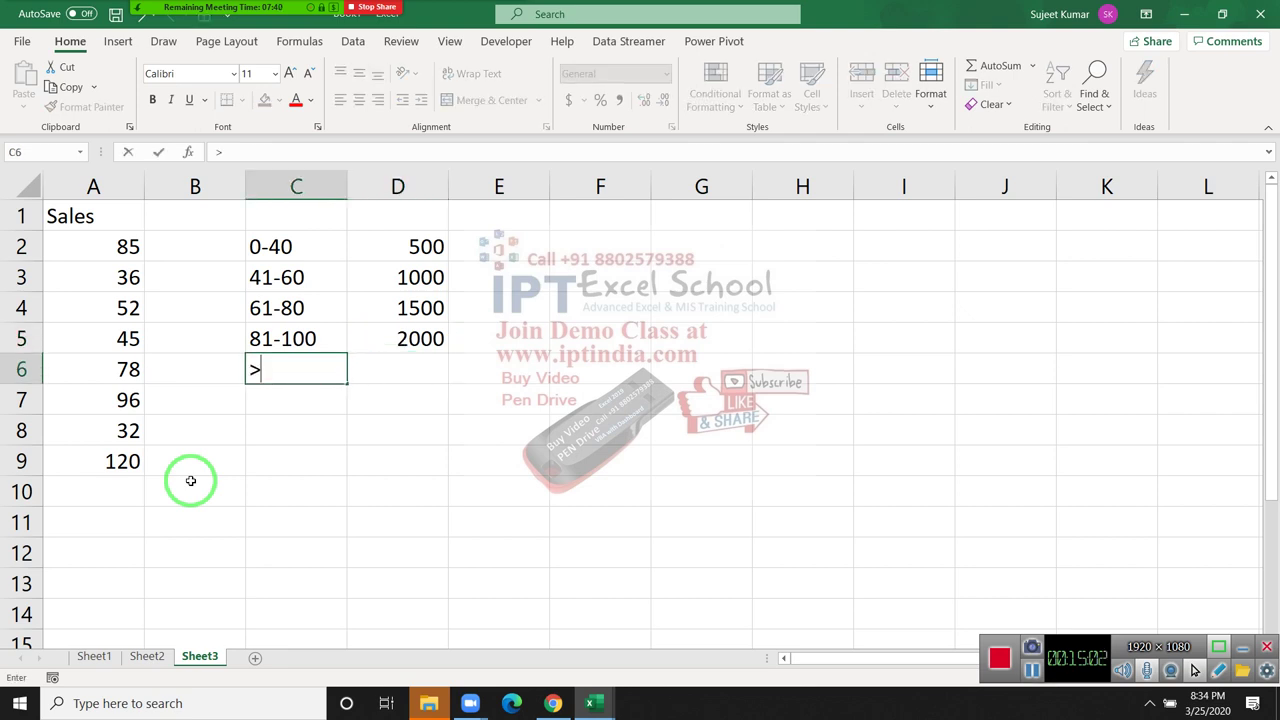
{"action": "type", "text": "100"}
{"action": "key", "text": "Tab"}
{"action": "type", "text": "5"}
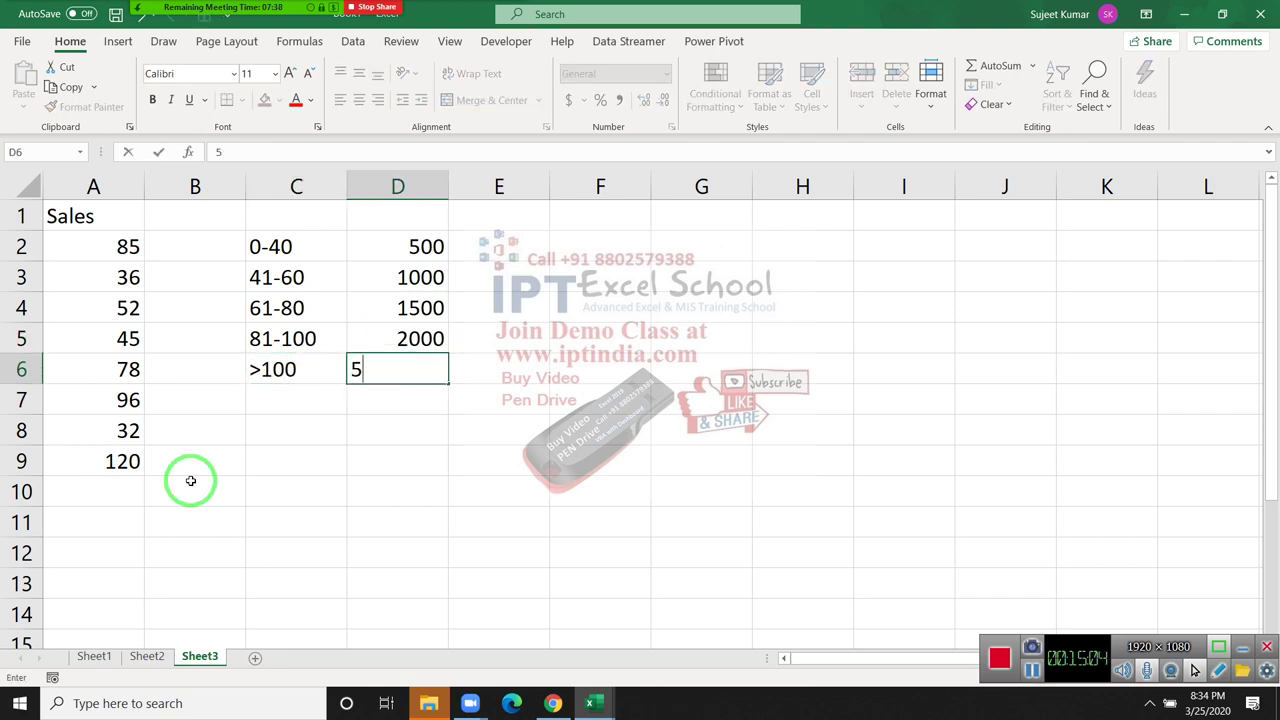
{"action": "type", "text": "000"}
{"action": "key", "text": "Return"}
{"action": "key", "text": "Left"}
{"action": "key", "text": "Left"}
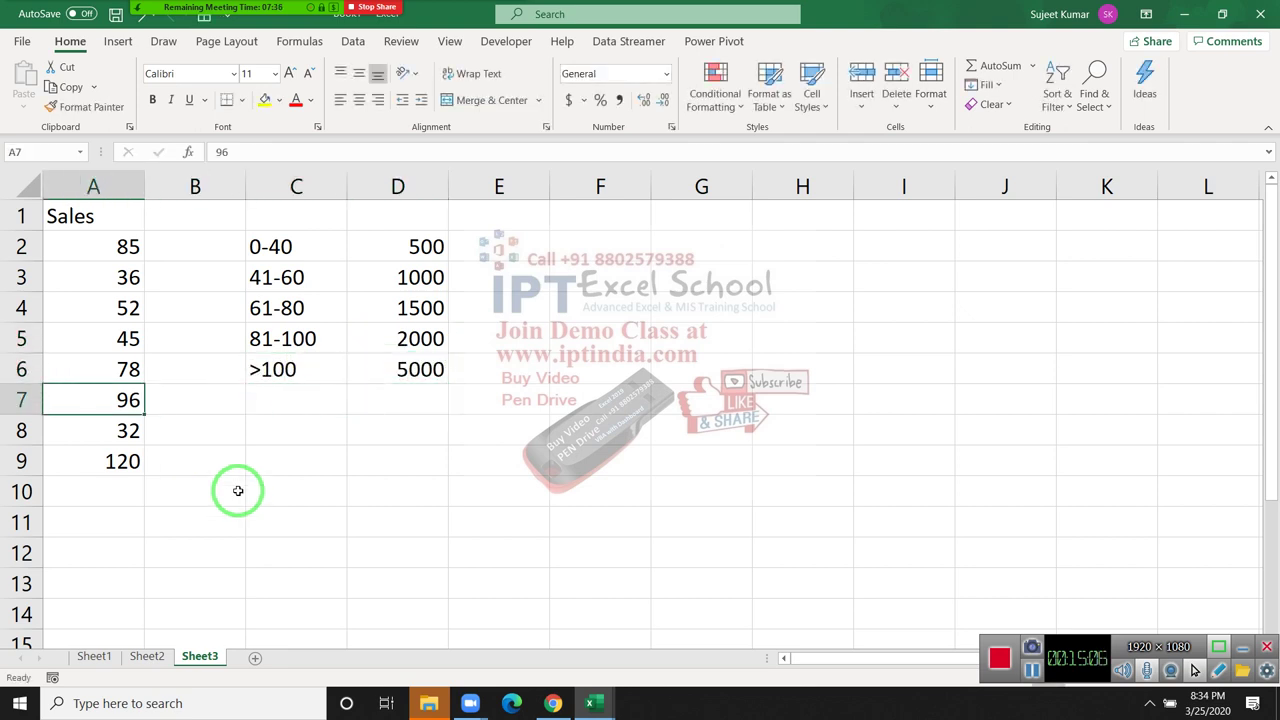
{"action": "key", "text": "Up"}
{"action": "key", "text": "Up"}
{"action": "key", "text": "Up"}
{"action": "key", "text": "Up"}
{"action": "key", "text": "Up"}
{"action": "key", "text": "Right"}
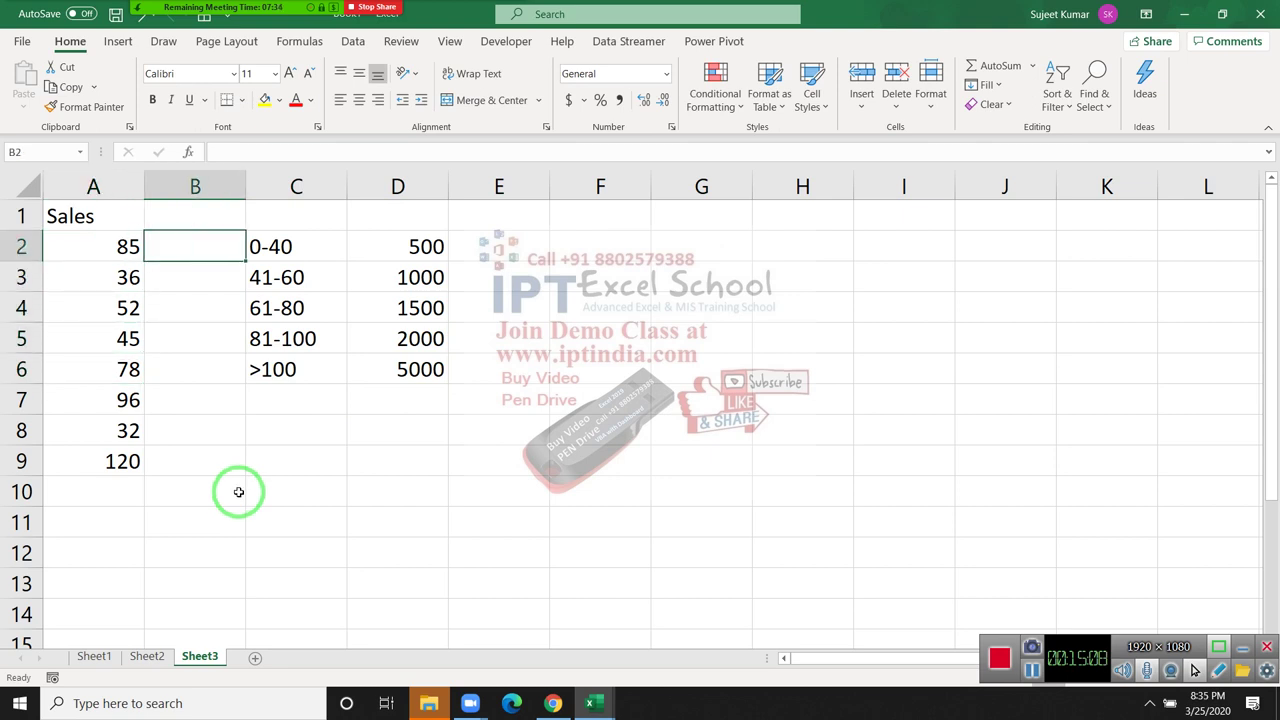
- Enter a nested IF in B2 paying 500/1000/1500/2000/5000 at A2 thresholds 40, 60, 80, 100
{"action": "type", "text": "=if"}
{"action": "key", "text": "Tab"}
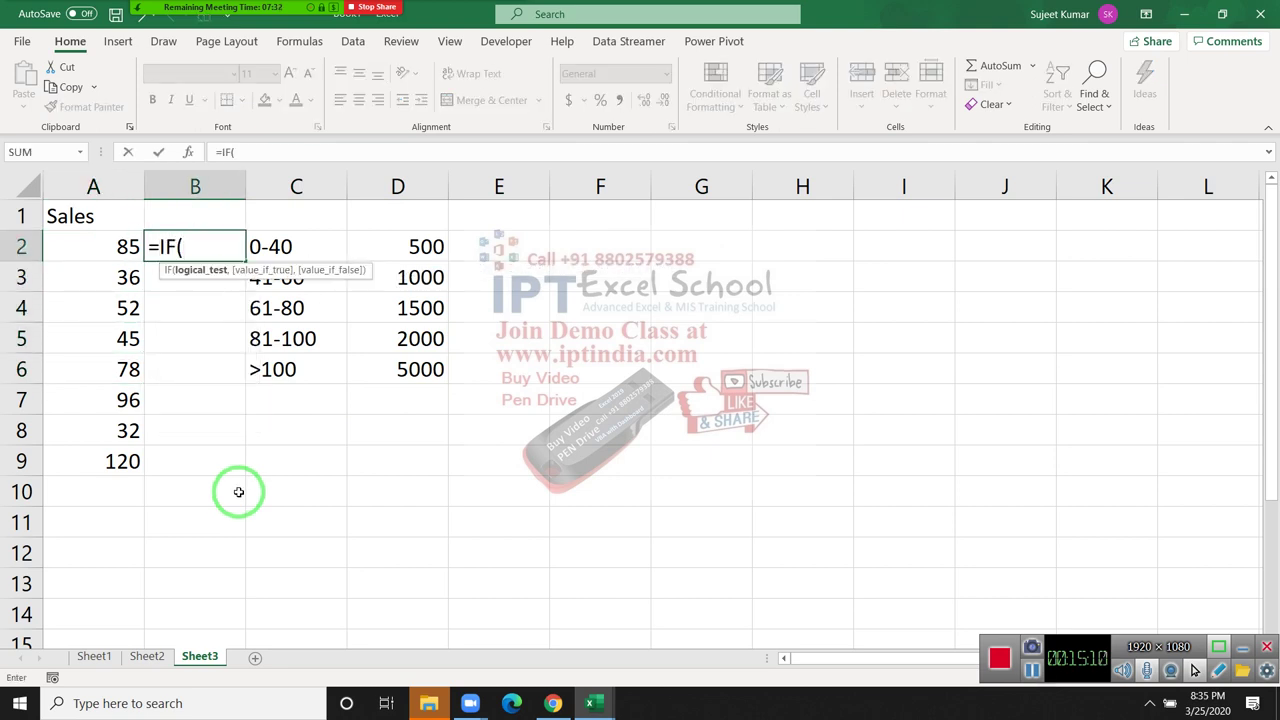
{"action": "key", "text": "Left"}
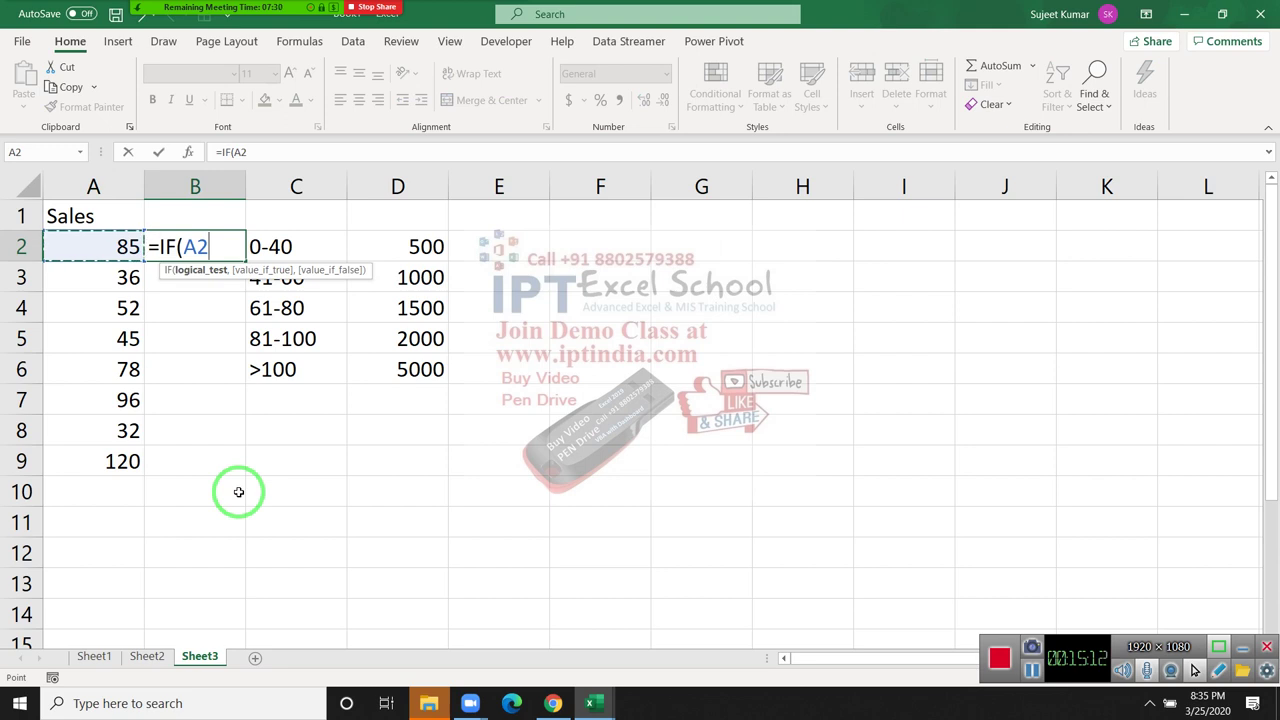
{"action": "type", "text": "<=4"}
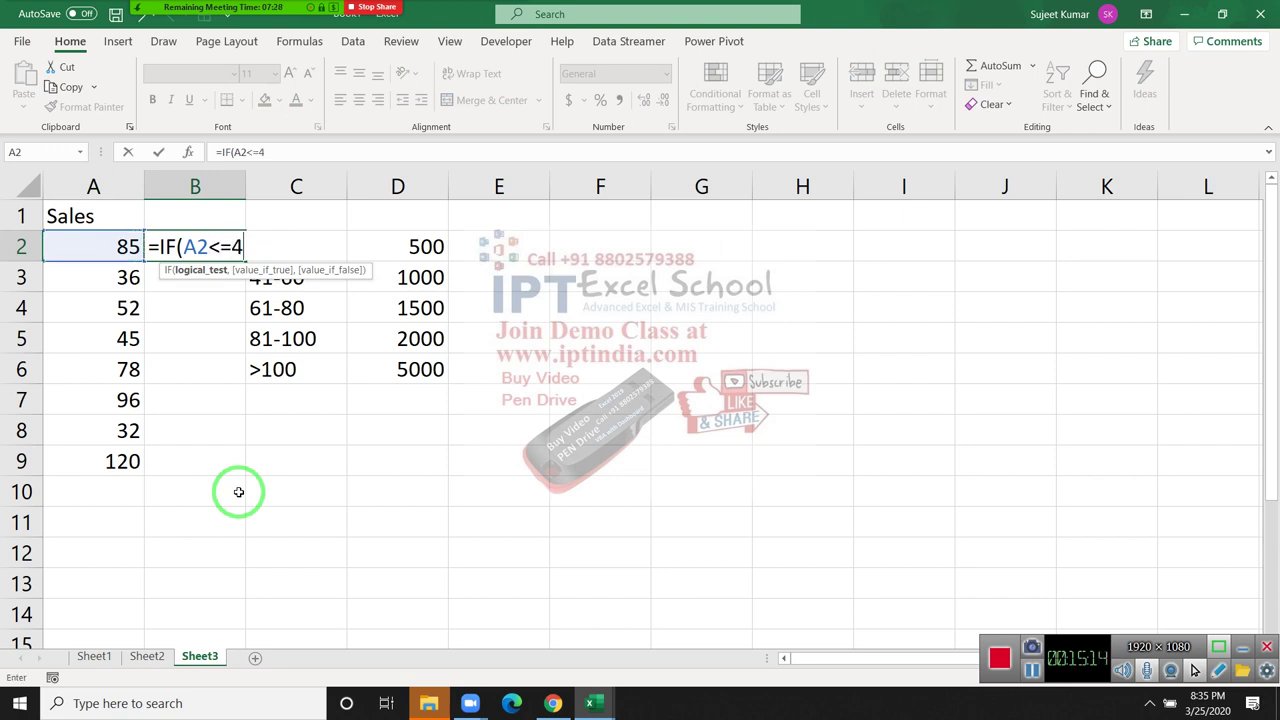
{"action": "type", "text": "0,50"}
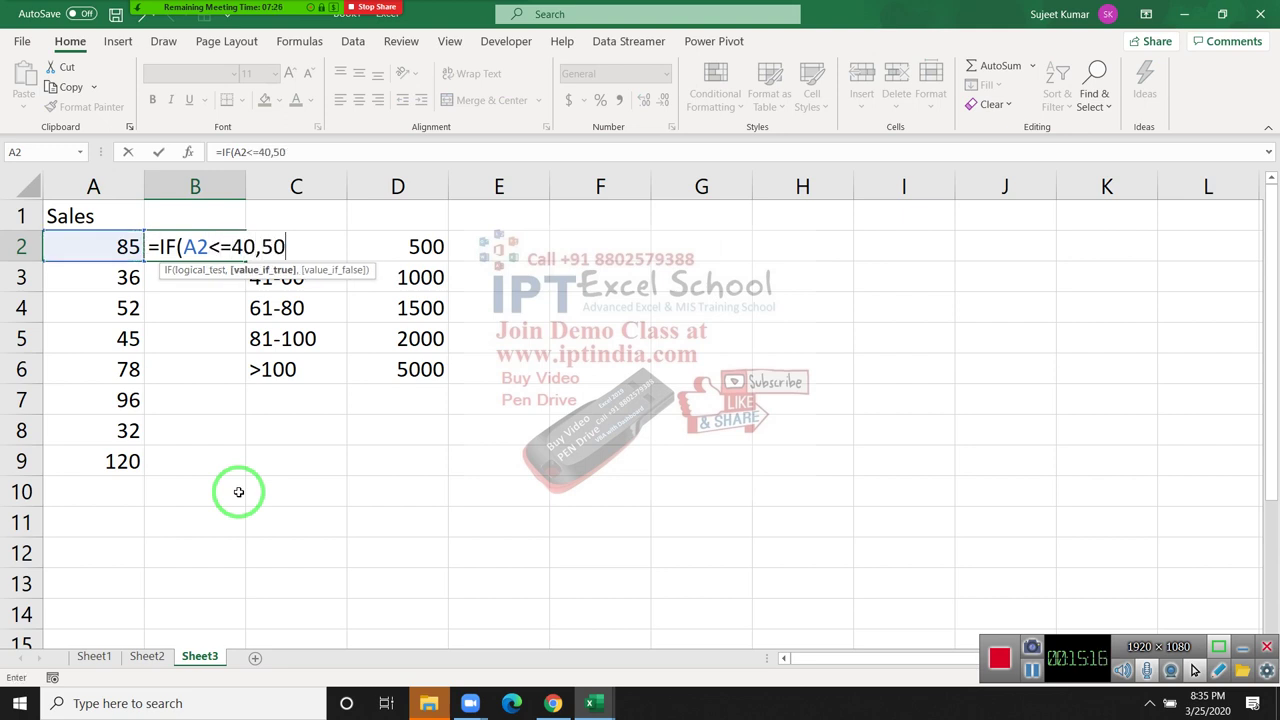
{"action": "type", "text": "0,IF("}
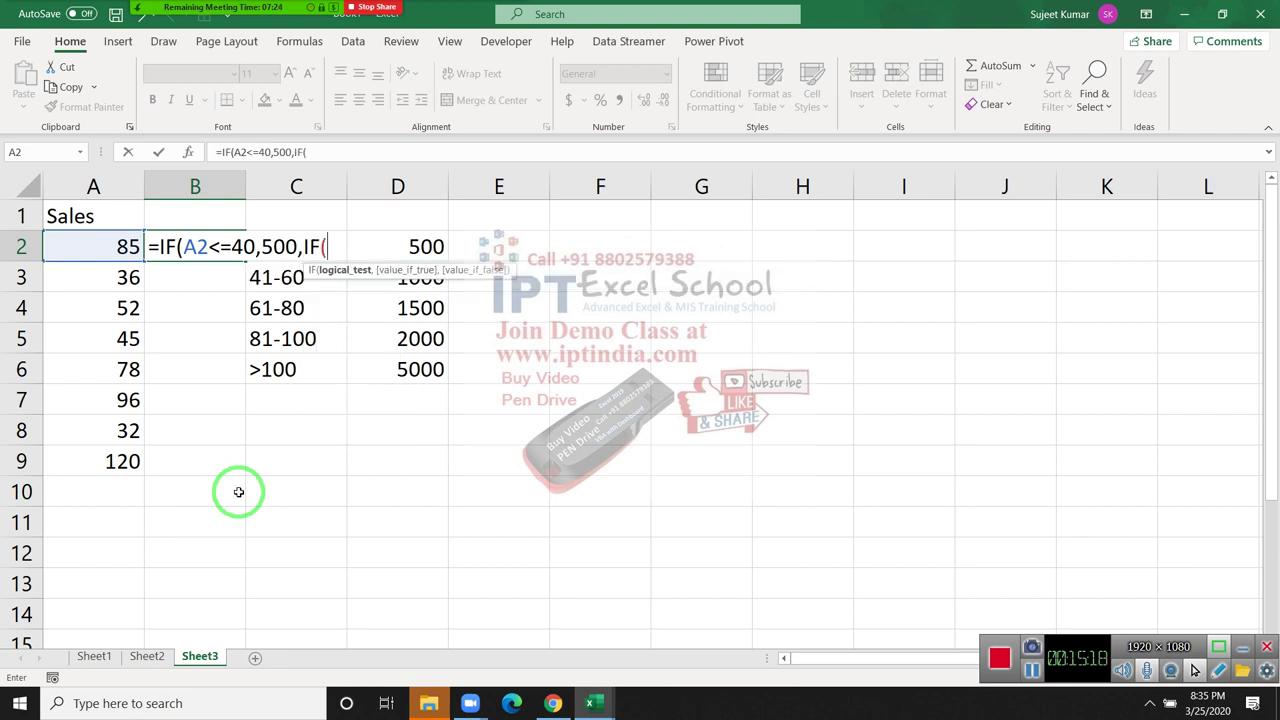
{"action": "key", "text": "Left"}
{"action": "type", "text": "<=6"}
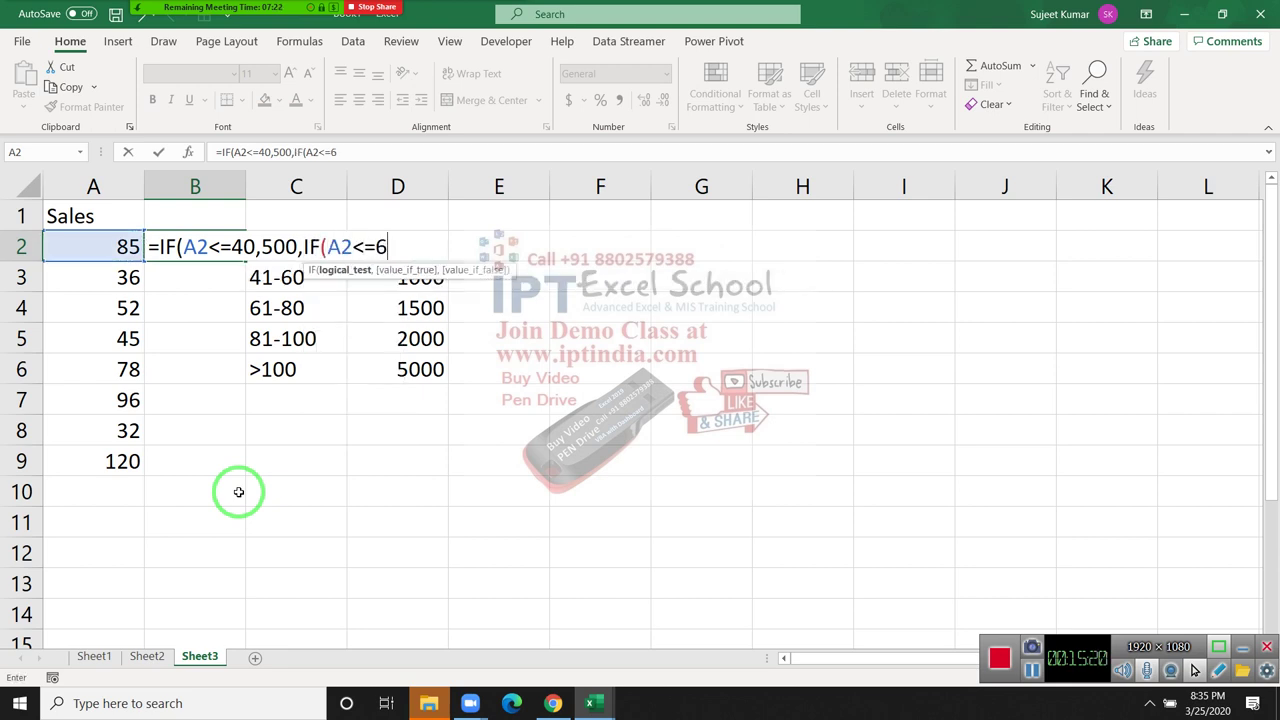
{"action": "type", "text": "0,1"}
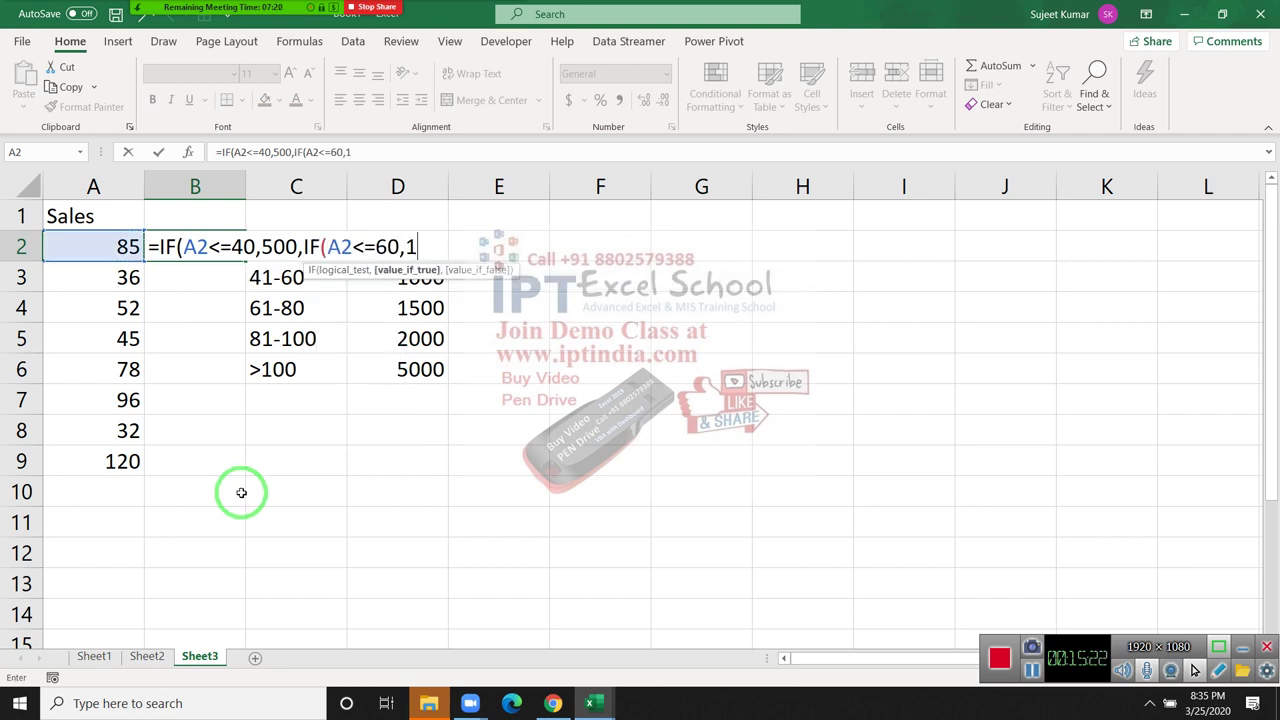
{"action": "type", "text": "000,if"}
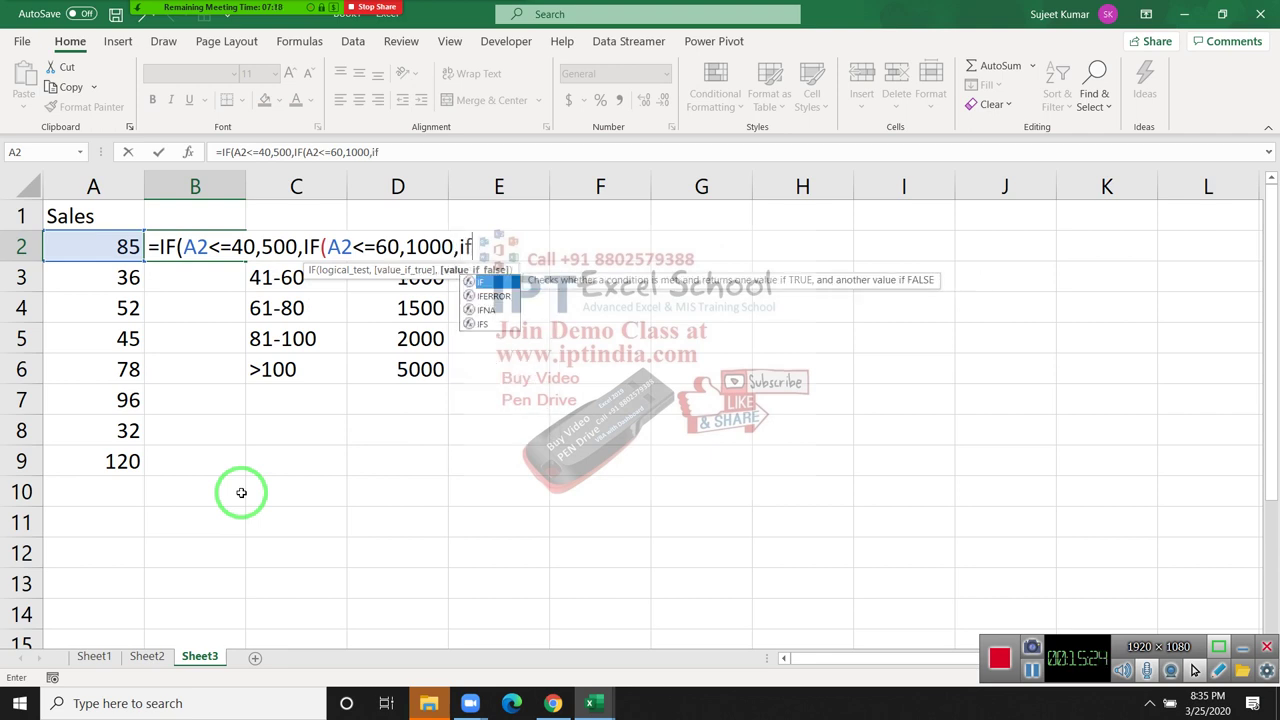
{"action": "type", "text": "(A2"}
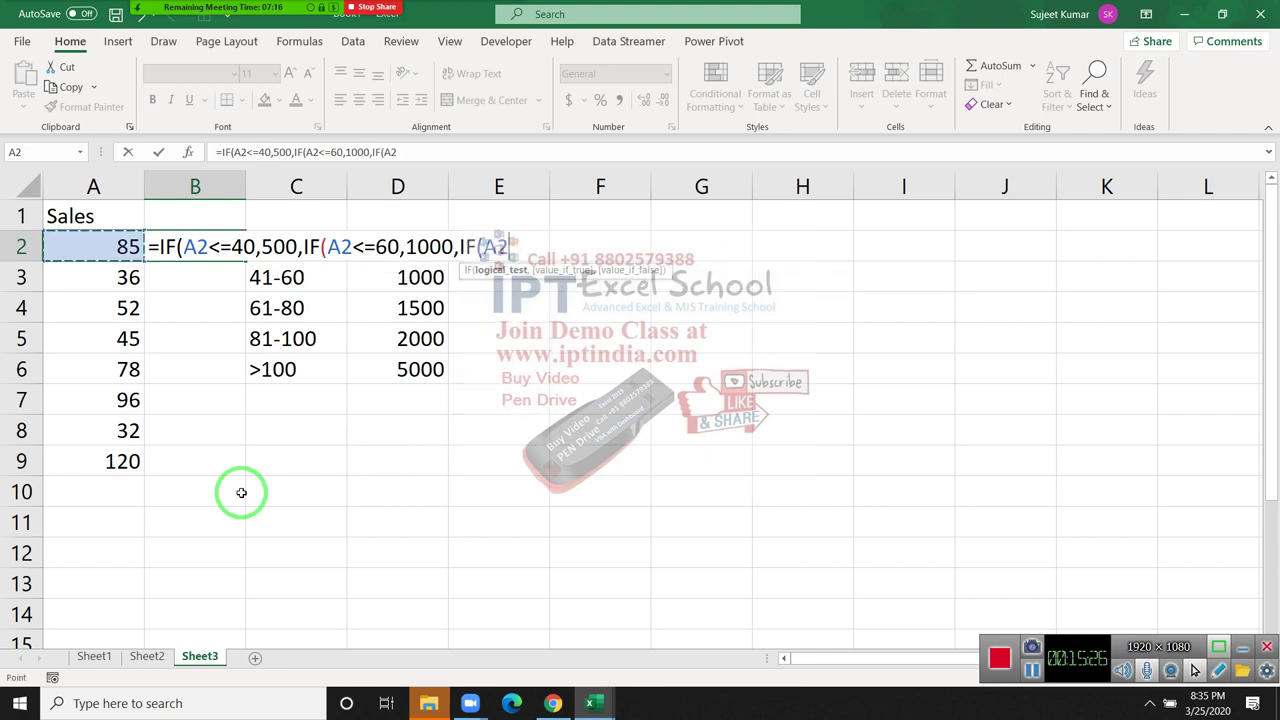
{"action": "type", "text": "<="}
{"action": "type", "text": "8"}
{"action": "type", "text": "0,"}
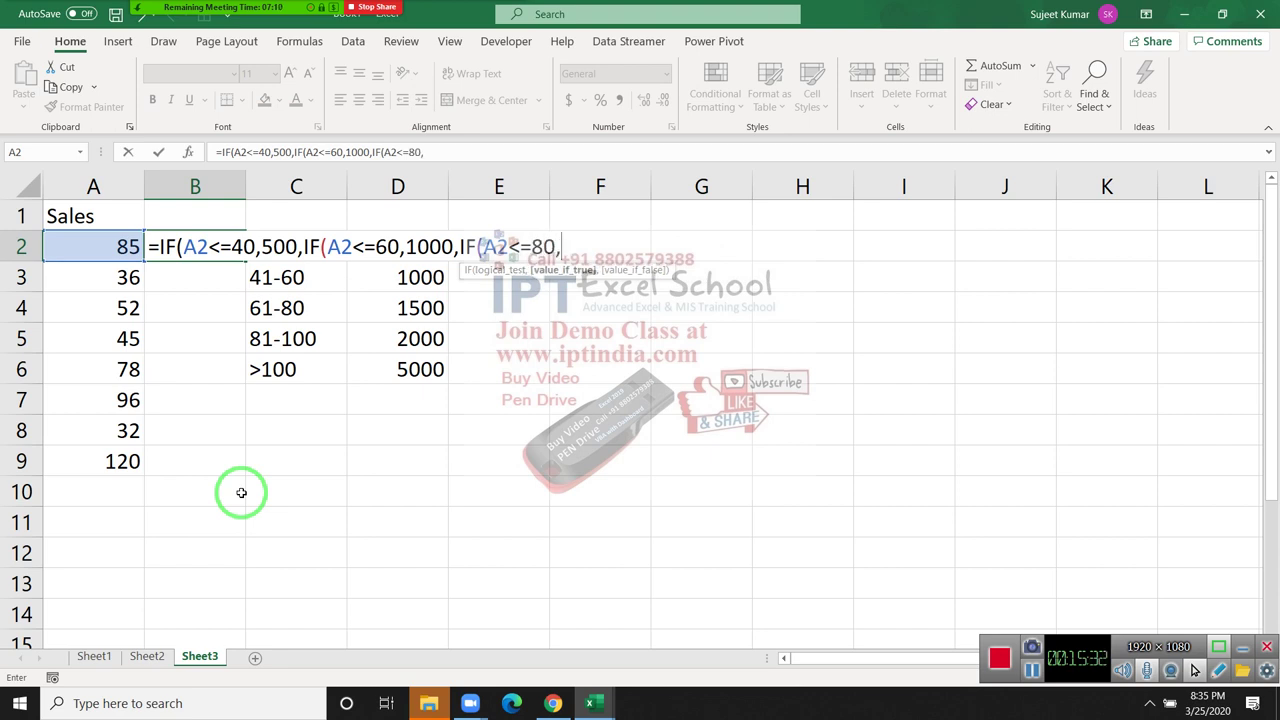
{"action": "type", "text": "1500"}
{"action": "type", "text": ",if"}
{"action": "key", "text": "Tab"}
{"action": "key", "text": "Left"}
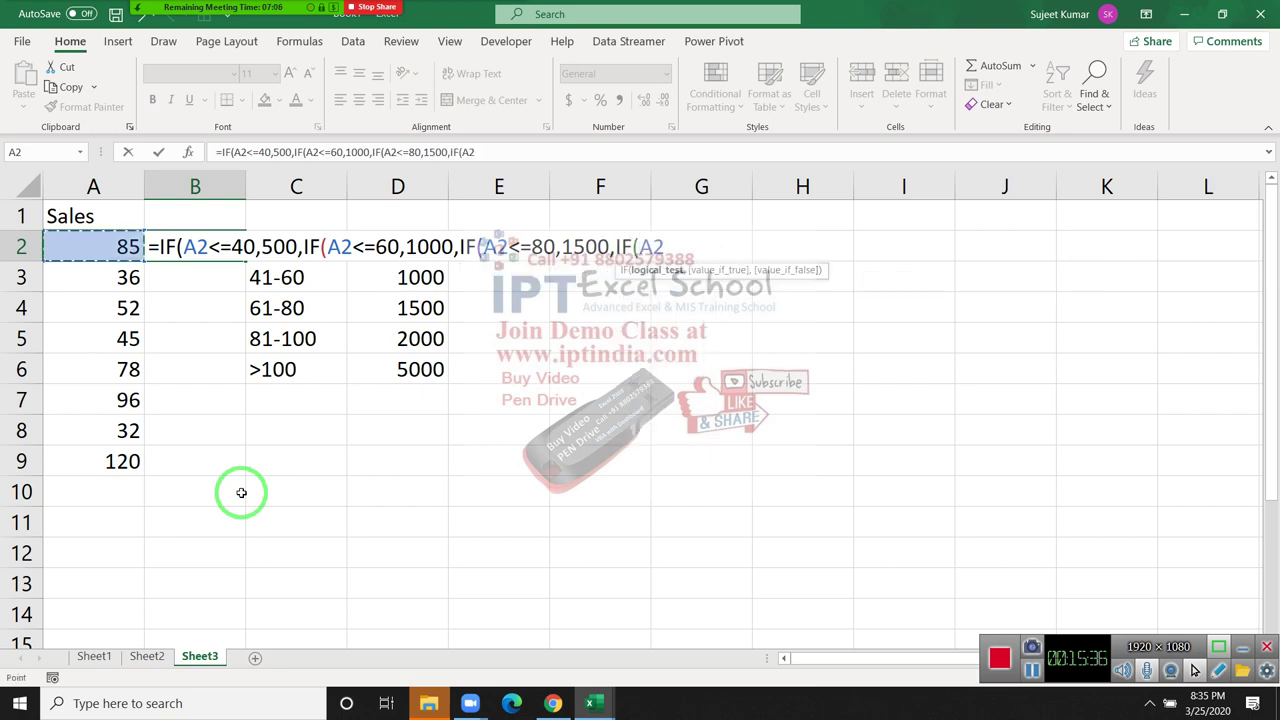
{"action": "type", "text": "<="}
{"action": "type", "text": "1"}
{"action": "type", "text": "00,210"}
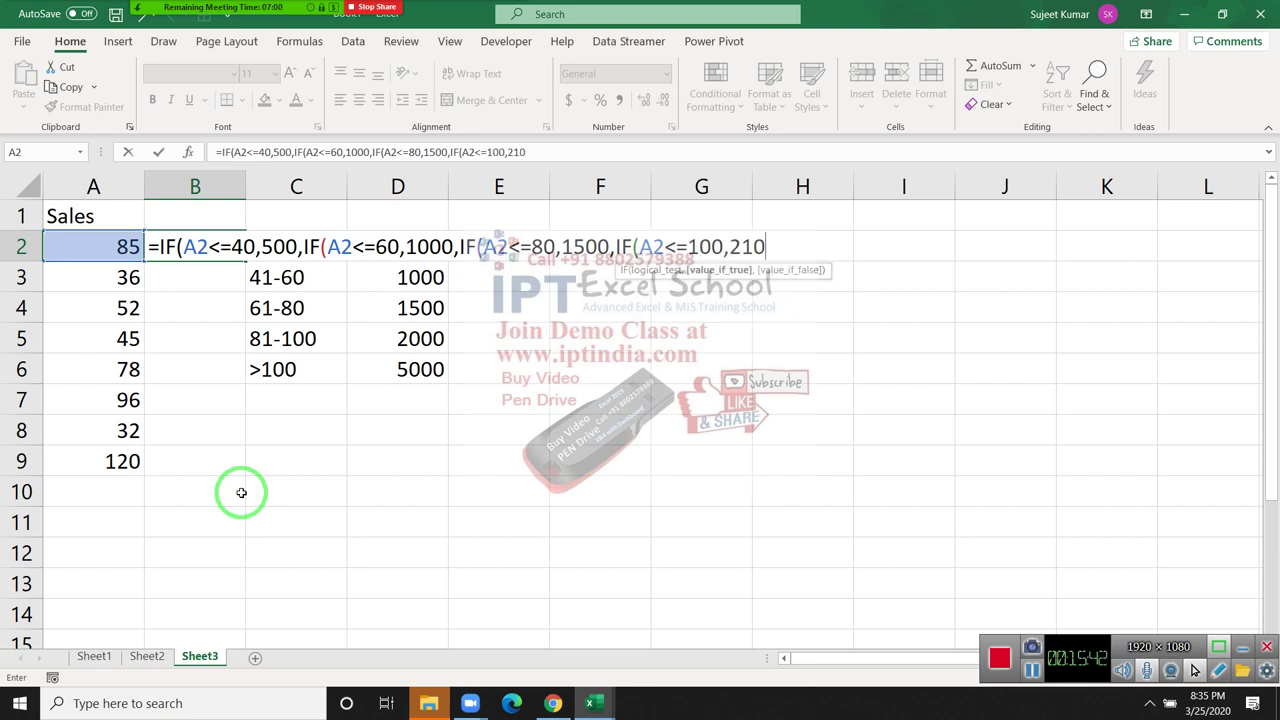
{"action": "key", "text": "BackSpace"}
{"action": "key", "text": "BackSpace"}
{"action": "type", "text": "000"}
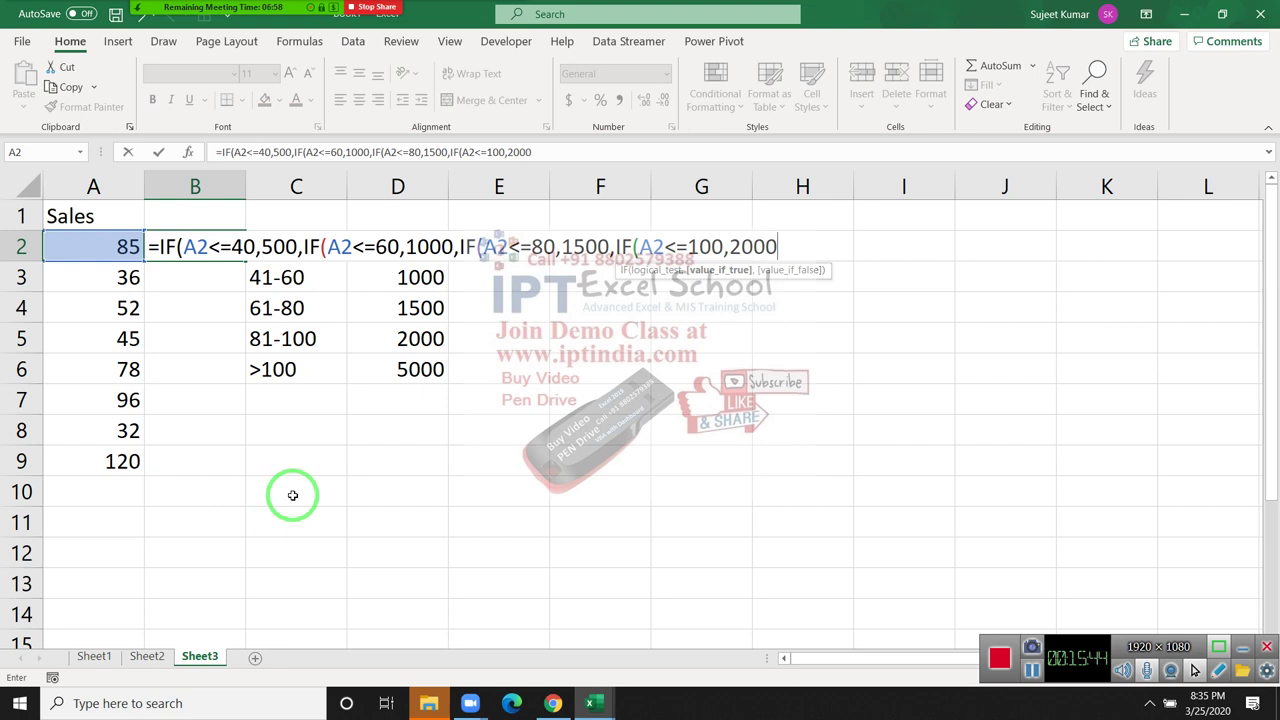
{"action": "type", "text": ","}
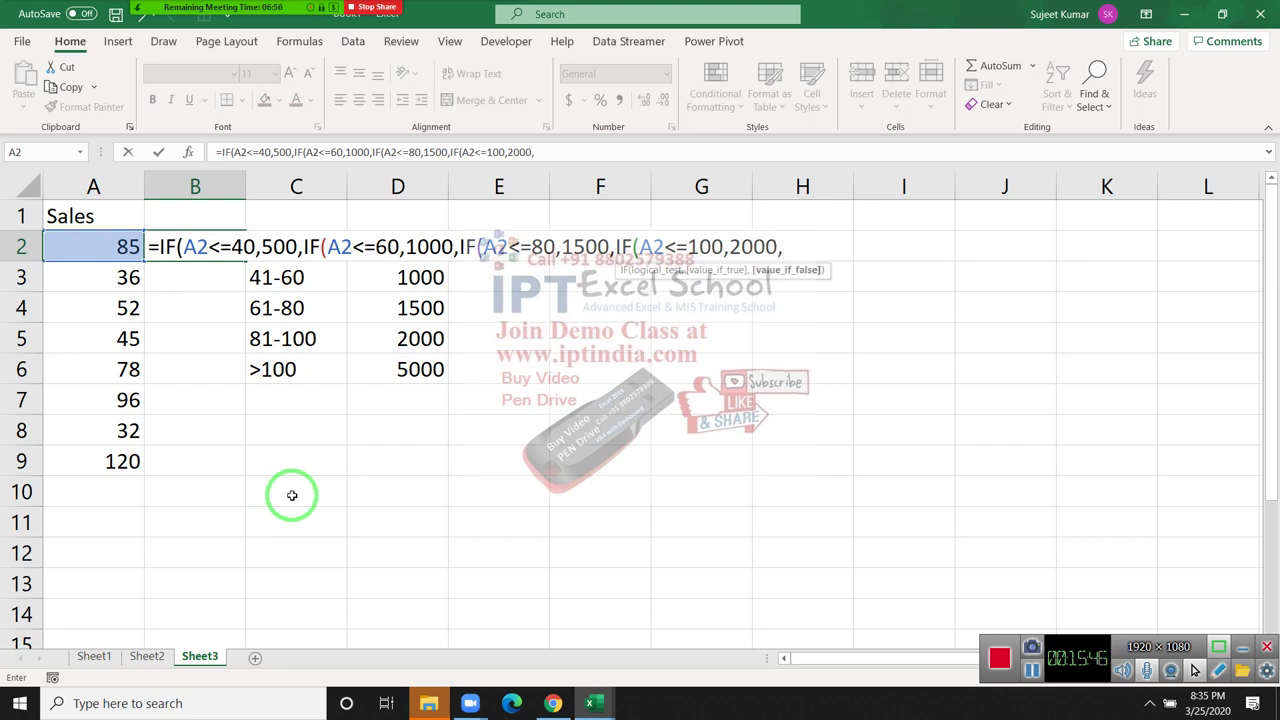
{"action": "type", "text": "5000"}
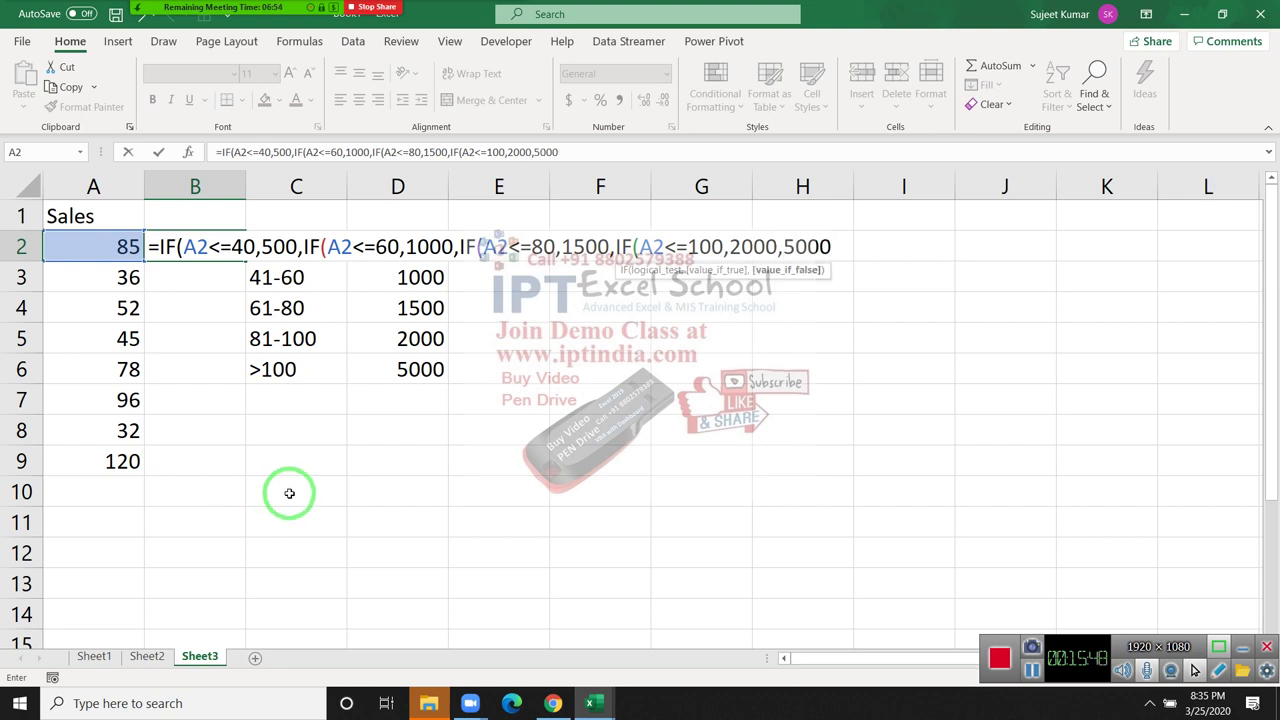
{"action": "key", "text": "Return"}
{"action": "key", "text": "Return"}
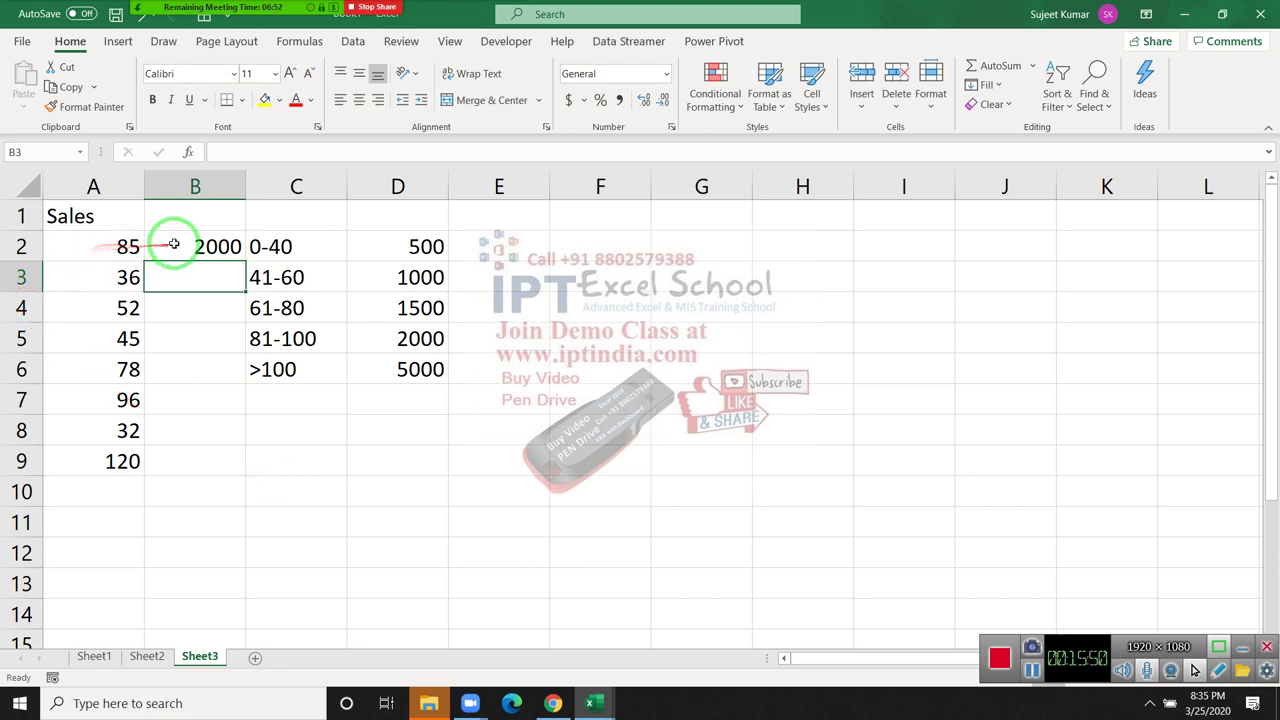
- Copy the B2 incentive formula down to B9 and verify the copy in B3
{"action": "left_click", "coordinate": [174, 244]}
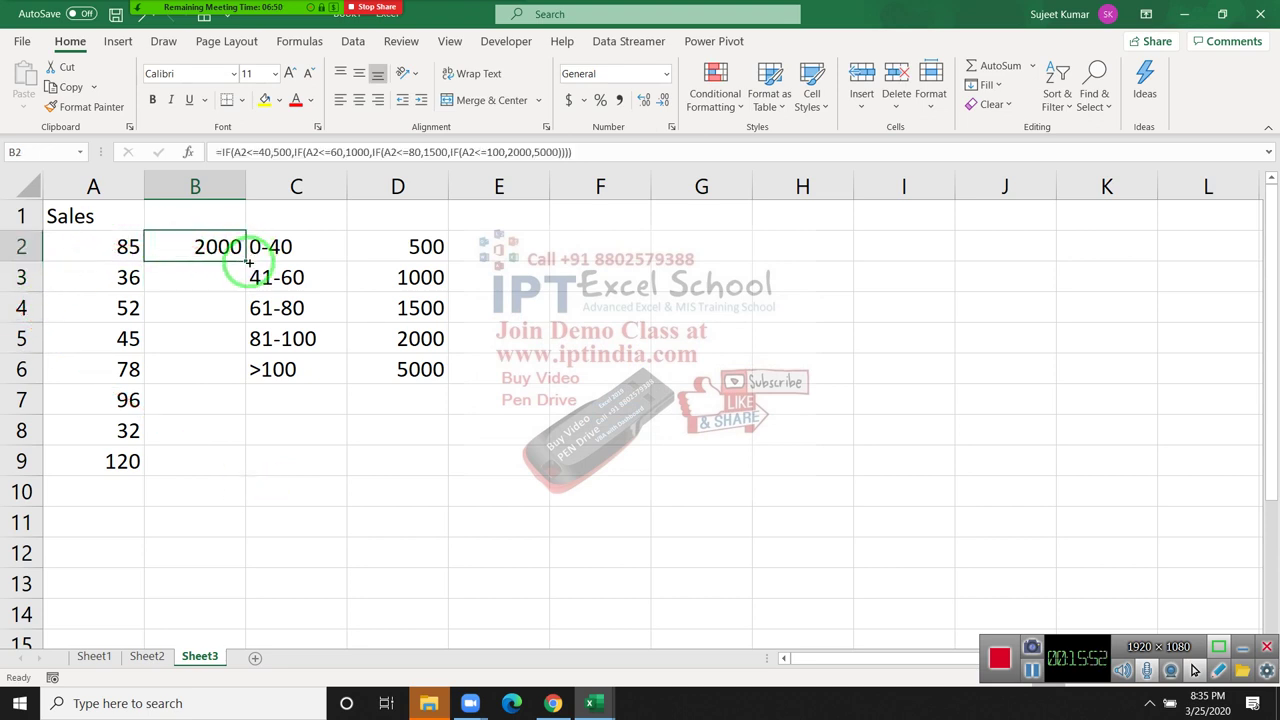
{"action": "double_click", "coordinate": [245, 260]}
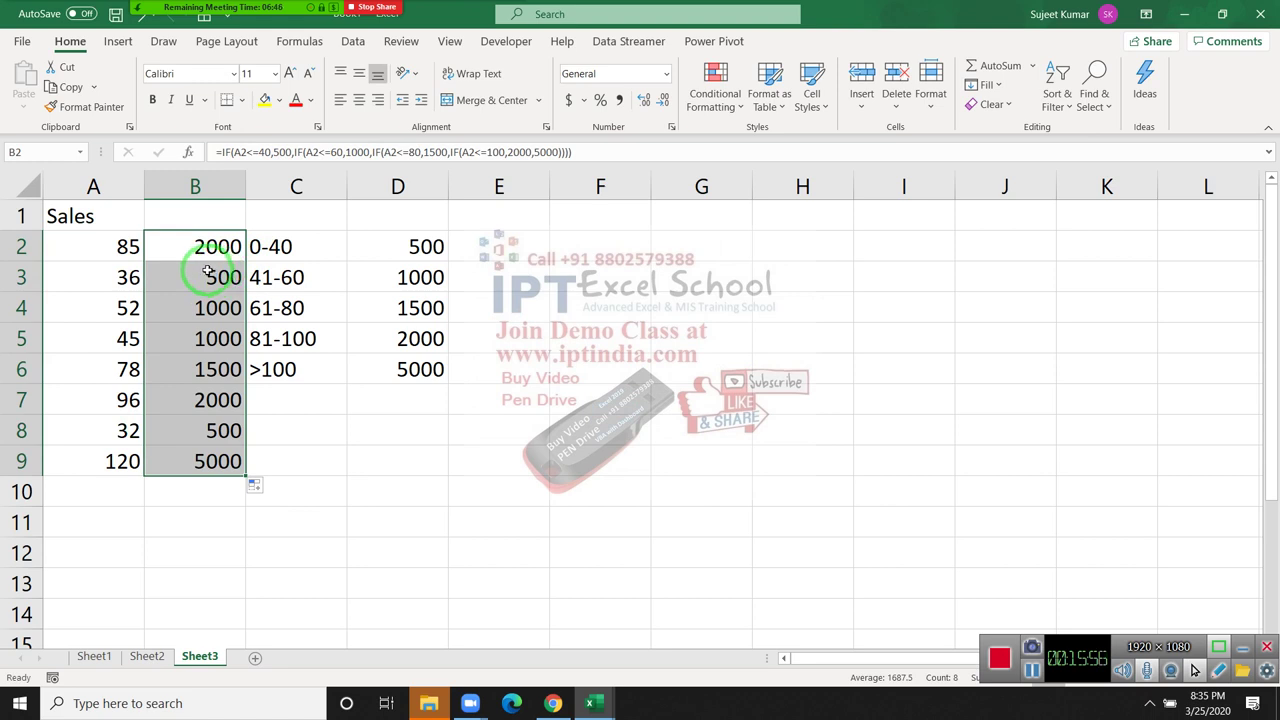
{"action": "double_click", "coordinate": [207, 272]}
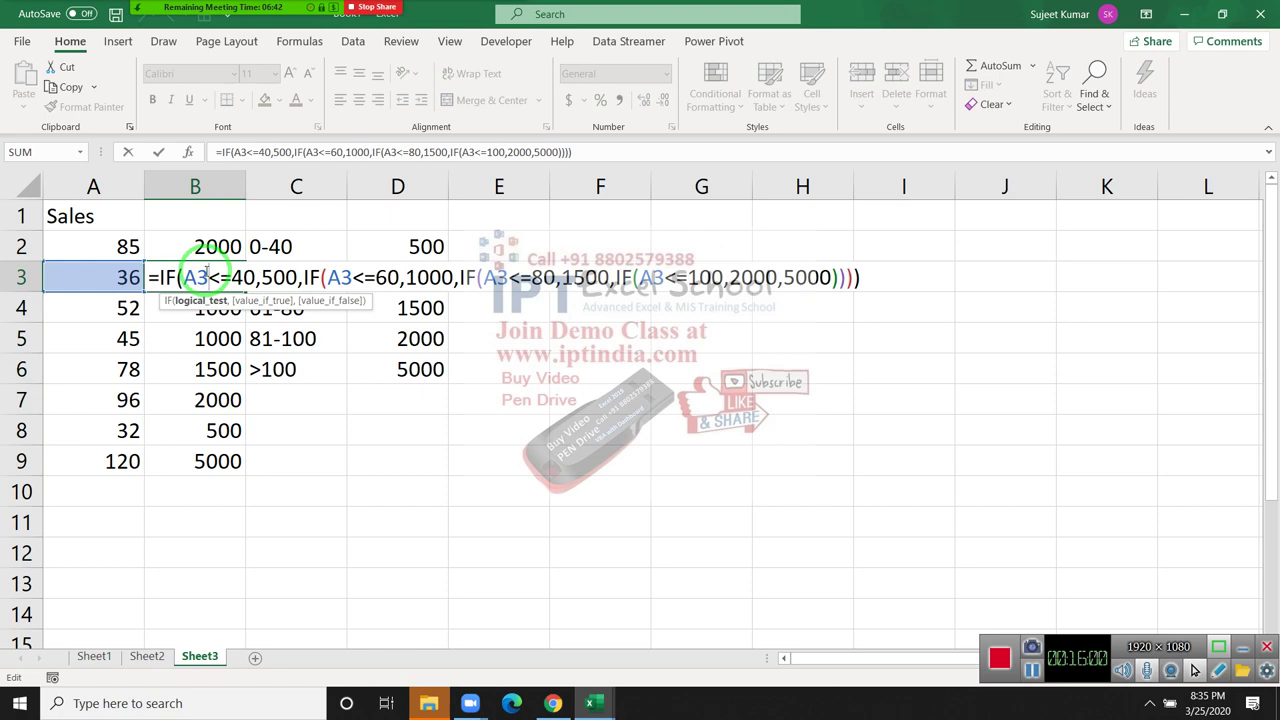
{"action": "key", "text": "Escape"}
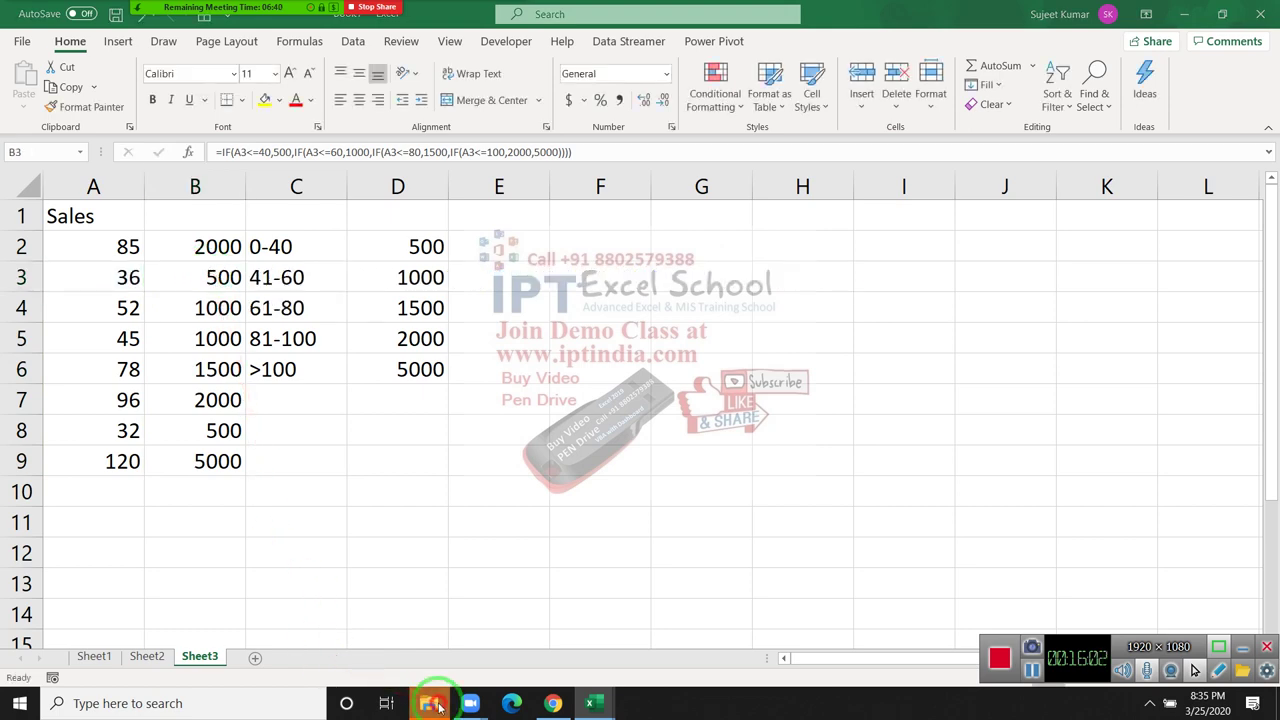
{"action": "left_click", "coordinate": [428, 703]}
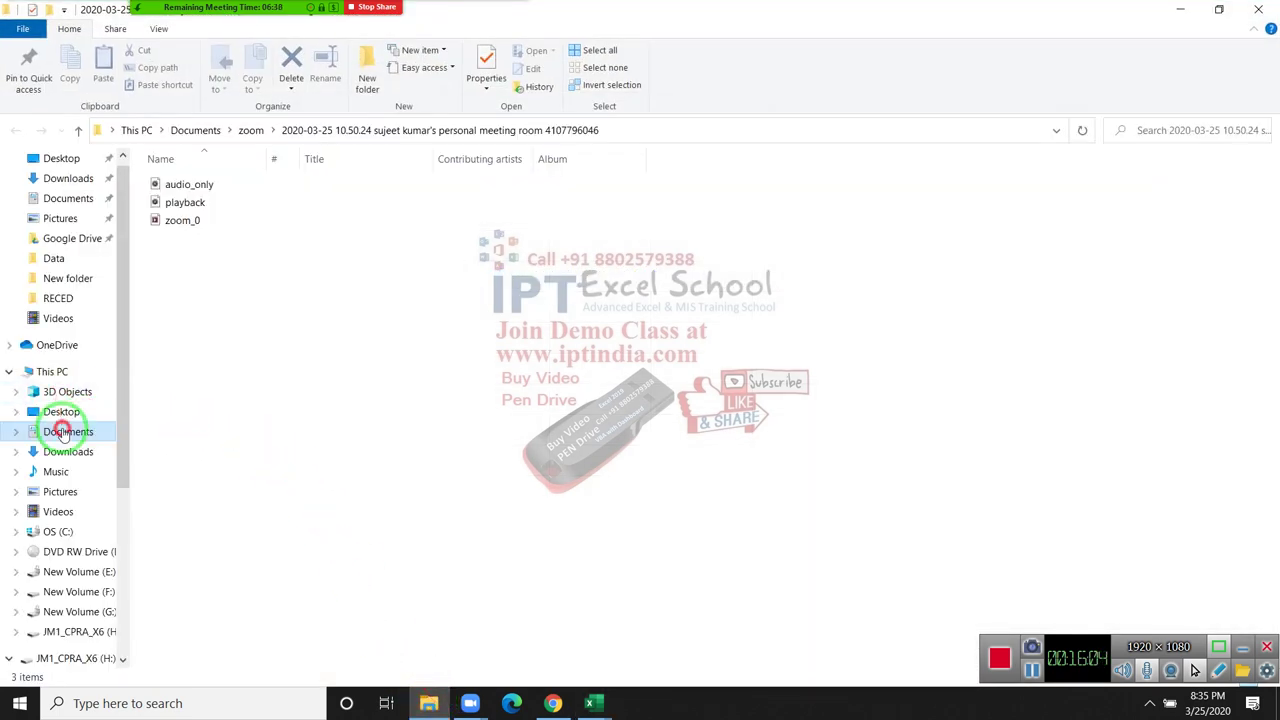
- Search Documents and Downloads for 'if' files, then start a new Gmail message
{"action": "left_click", "coordinate": [66, 431]}
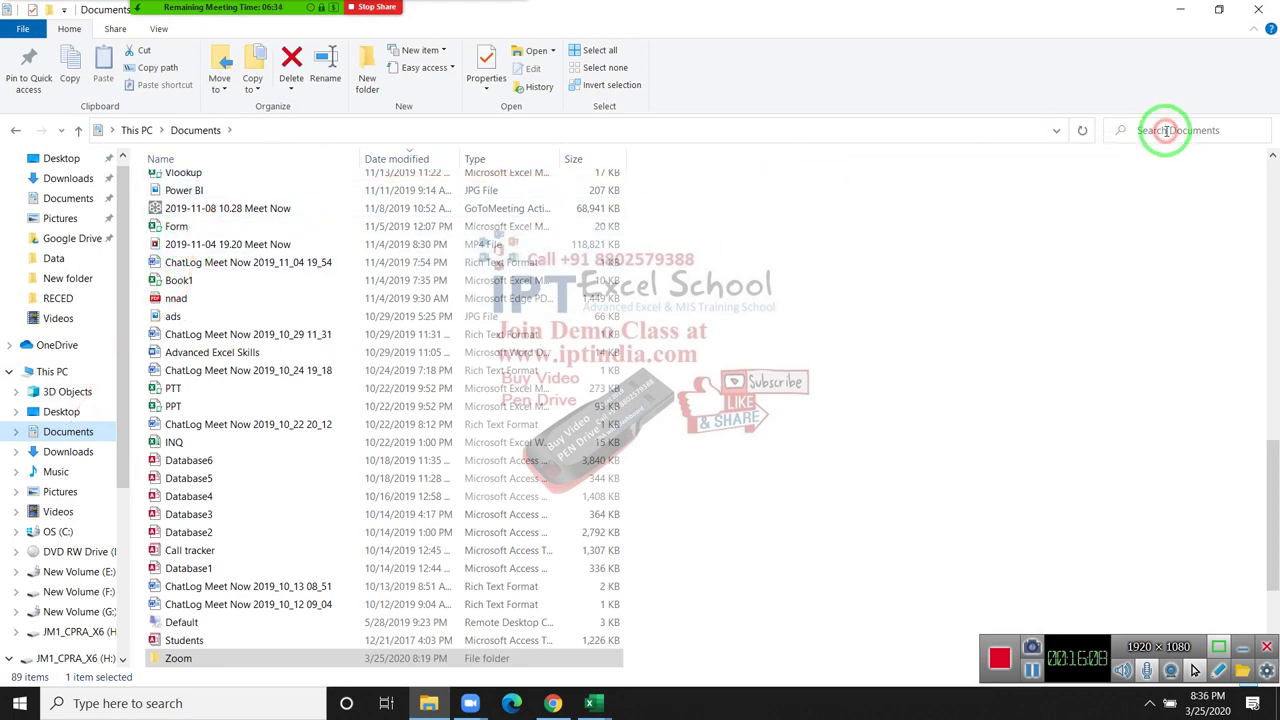
{"action": "left_click", "coordinate": [1168, 131]}
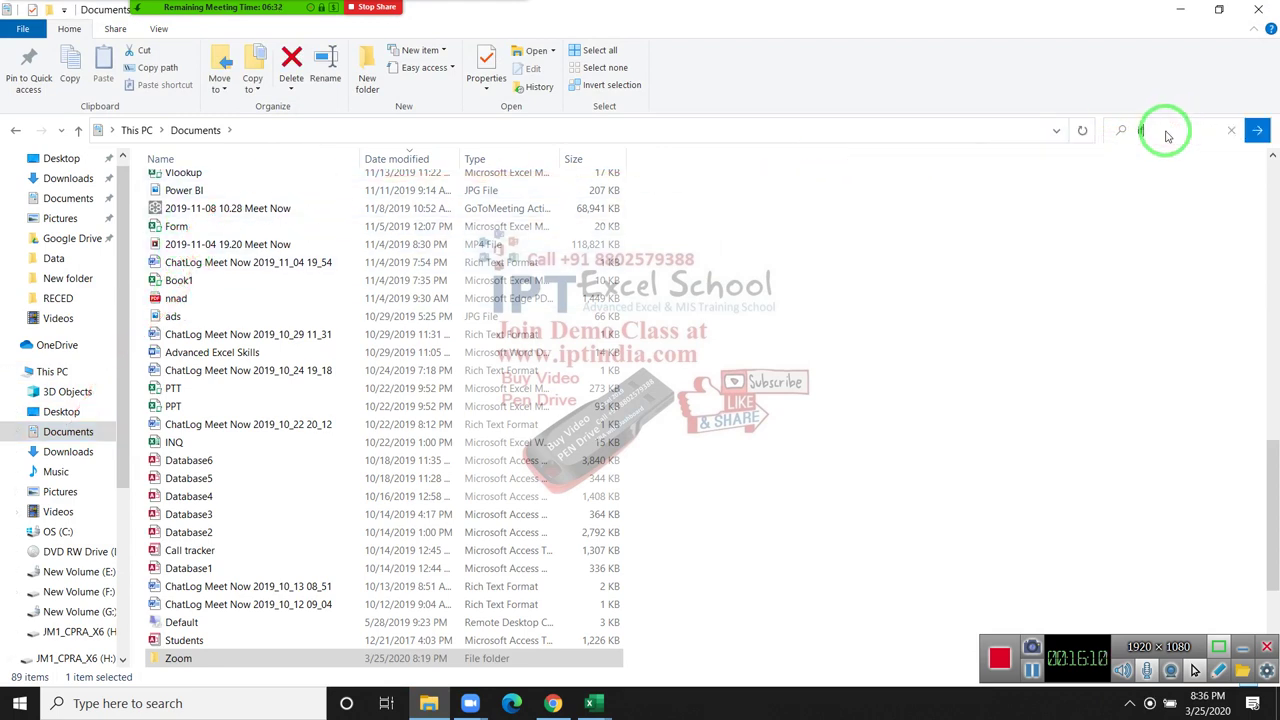
{"action": "type", "text": "f"}
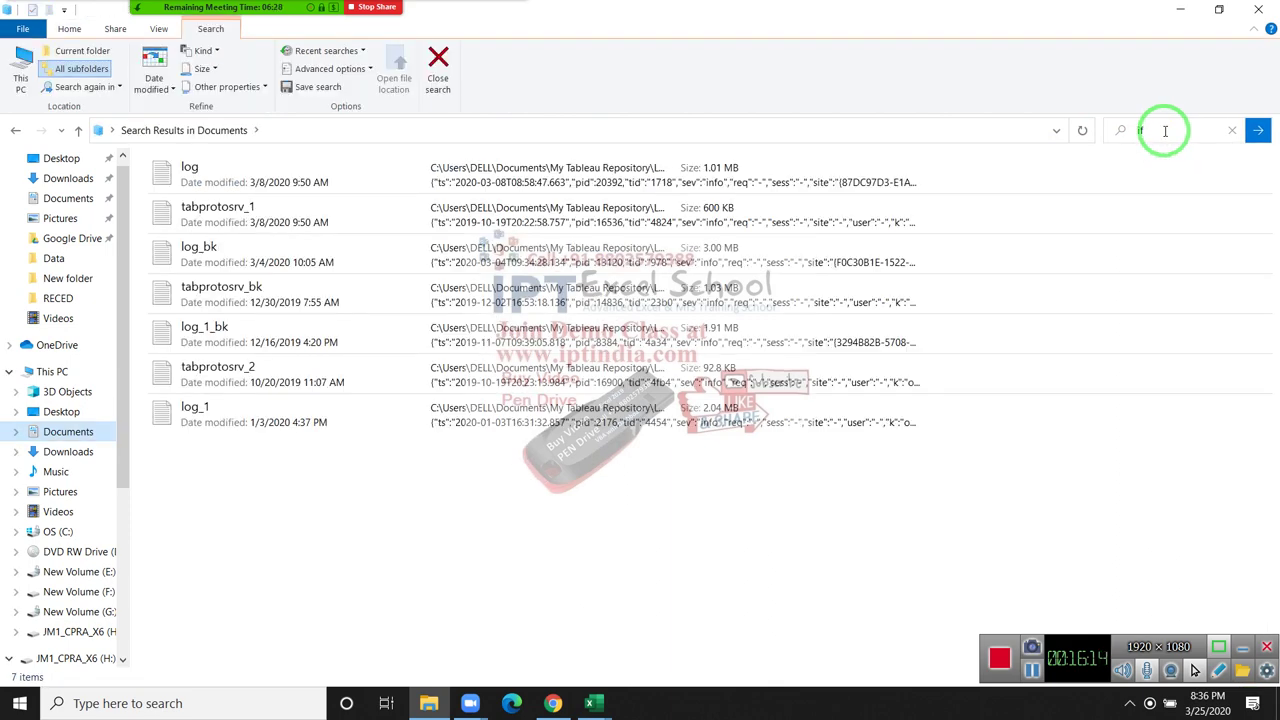
{"action": "left_click", "coordinate": [68, 451]}
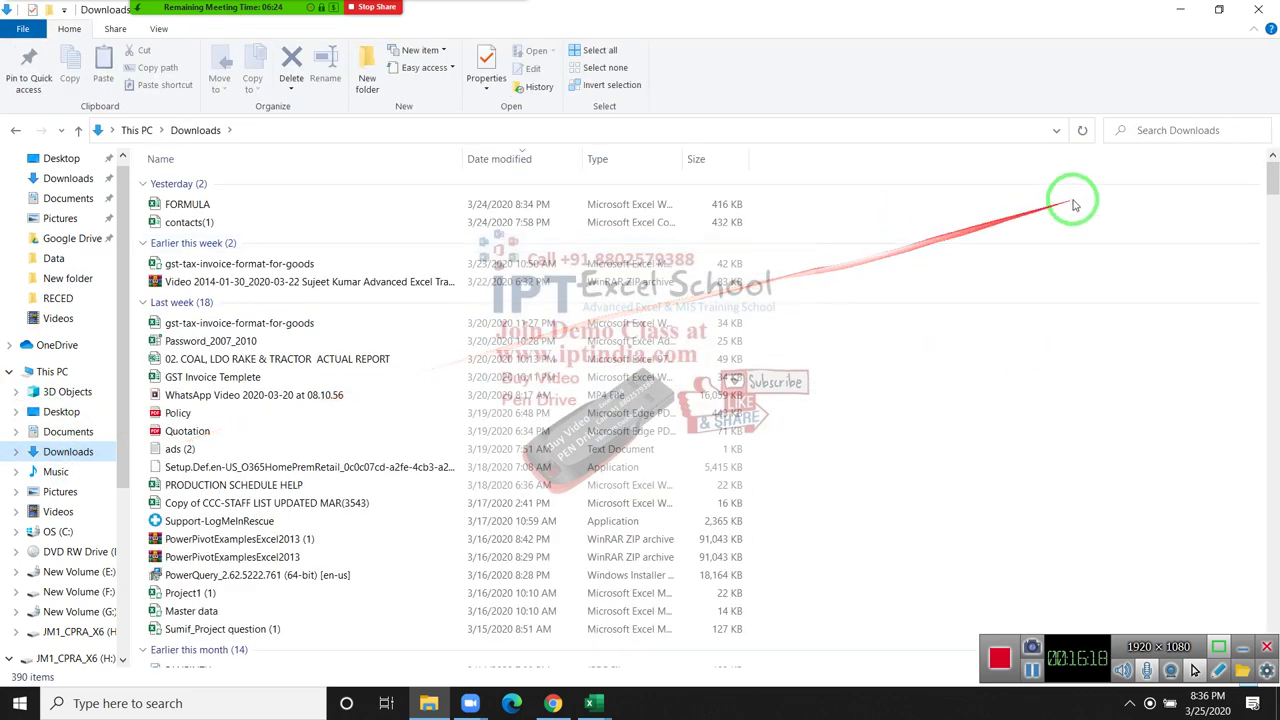
{"action": "left_click", "coordinate": [1142, 131]}
{"action": "type", "text": "if"}
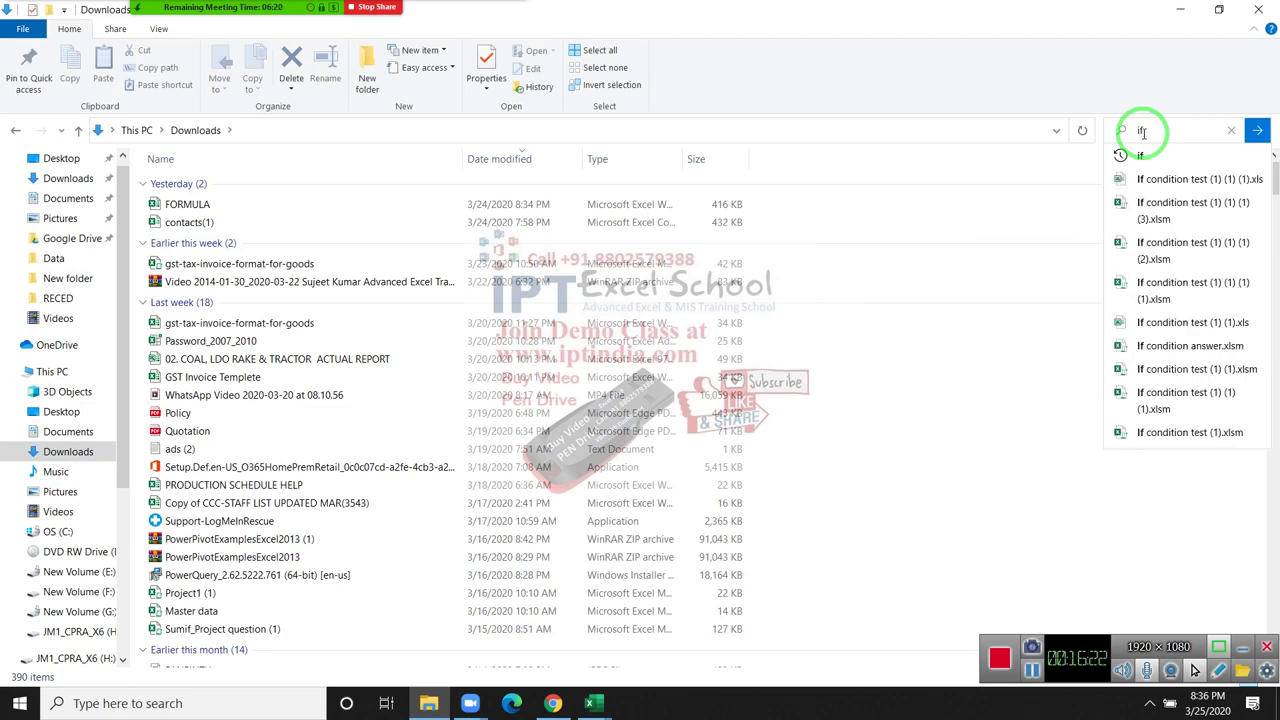
{"action": "key", "text": "Return"}
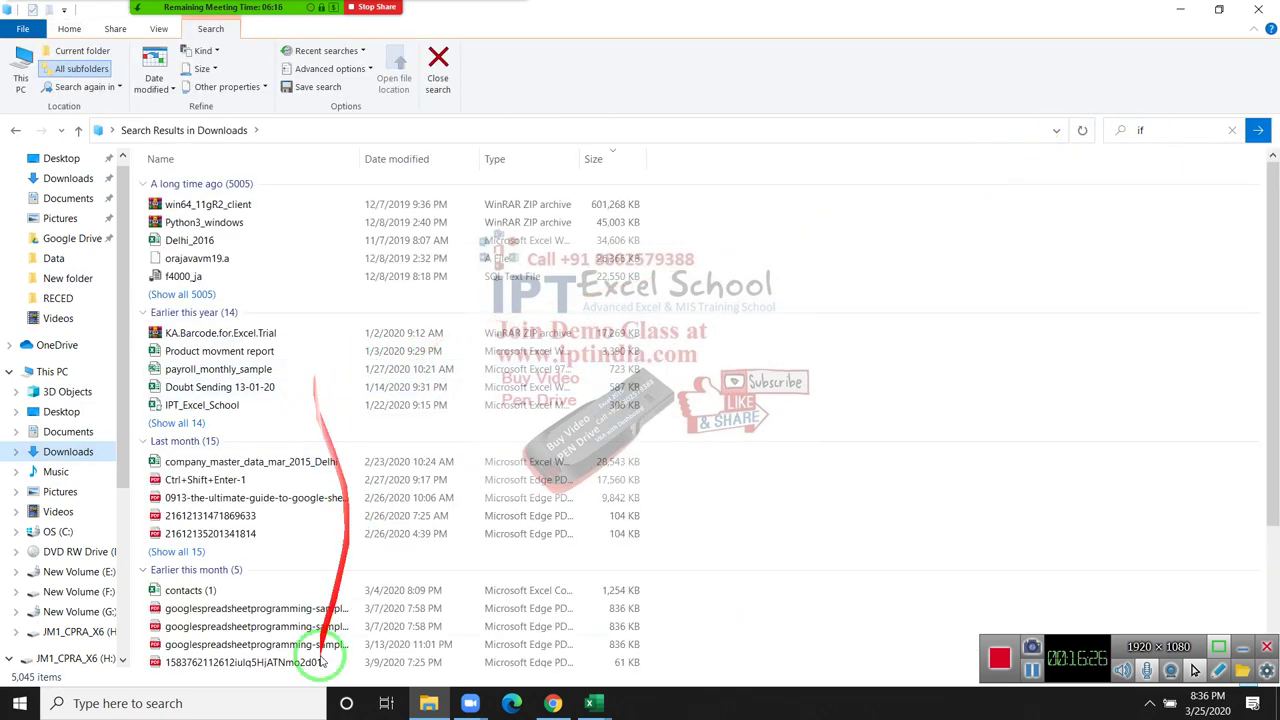
{"action": "left_click", "coordinate": [552, 703]}
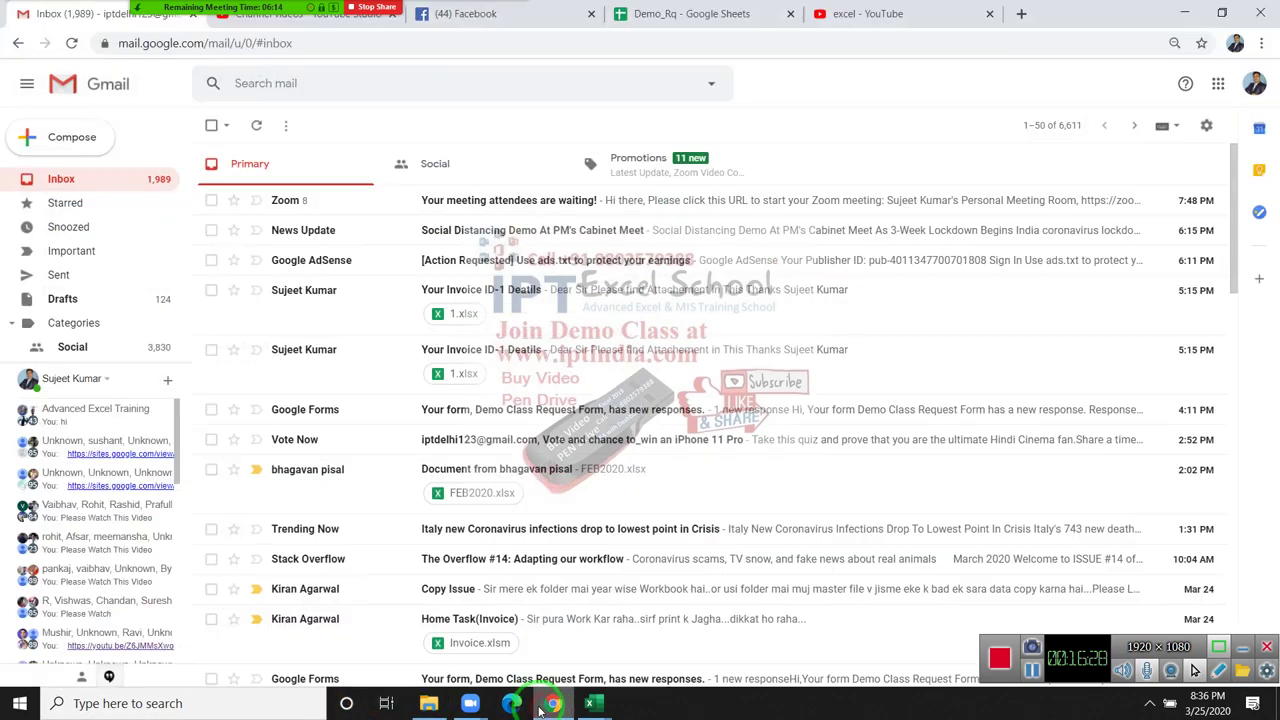
{"action": "left_click", "coordinate": [47, 135]}
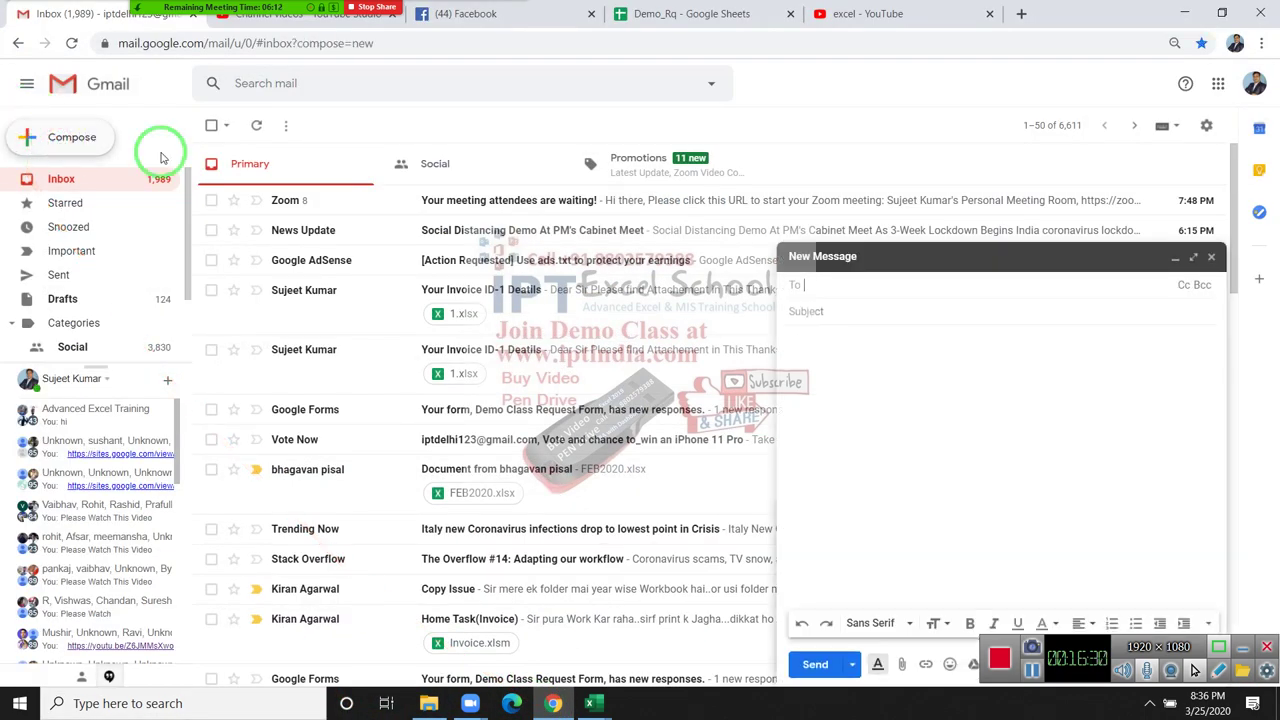